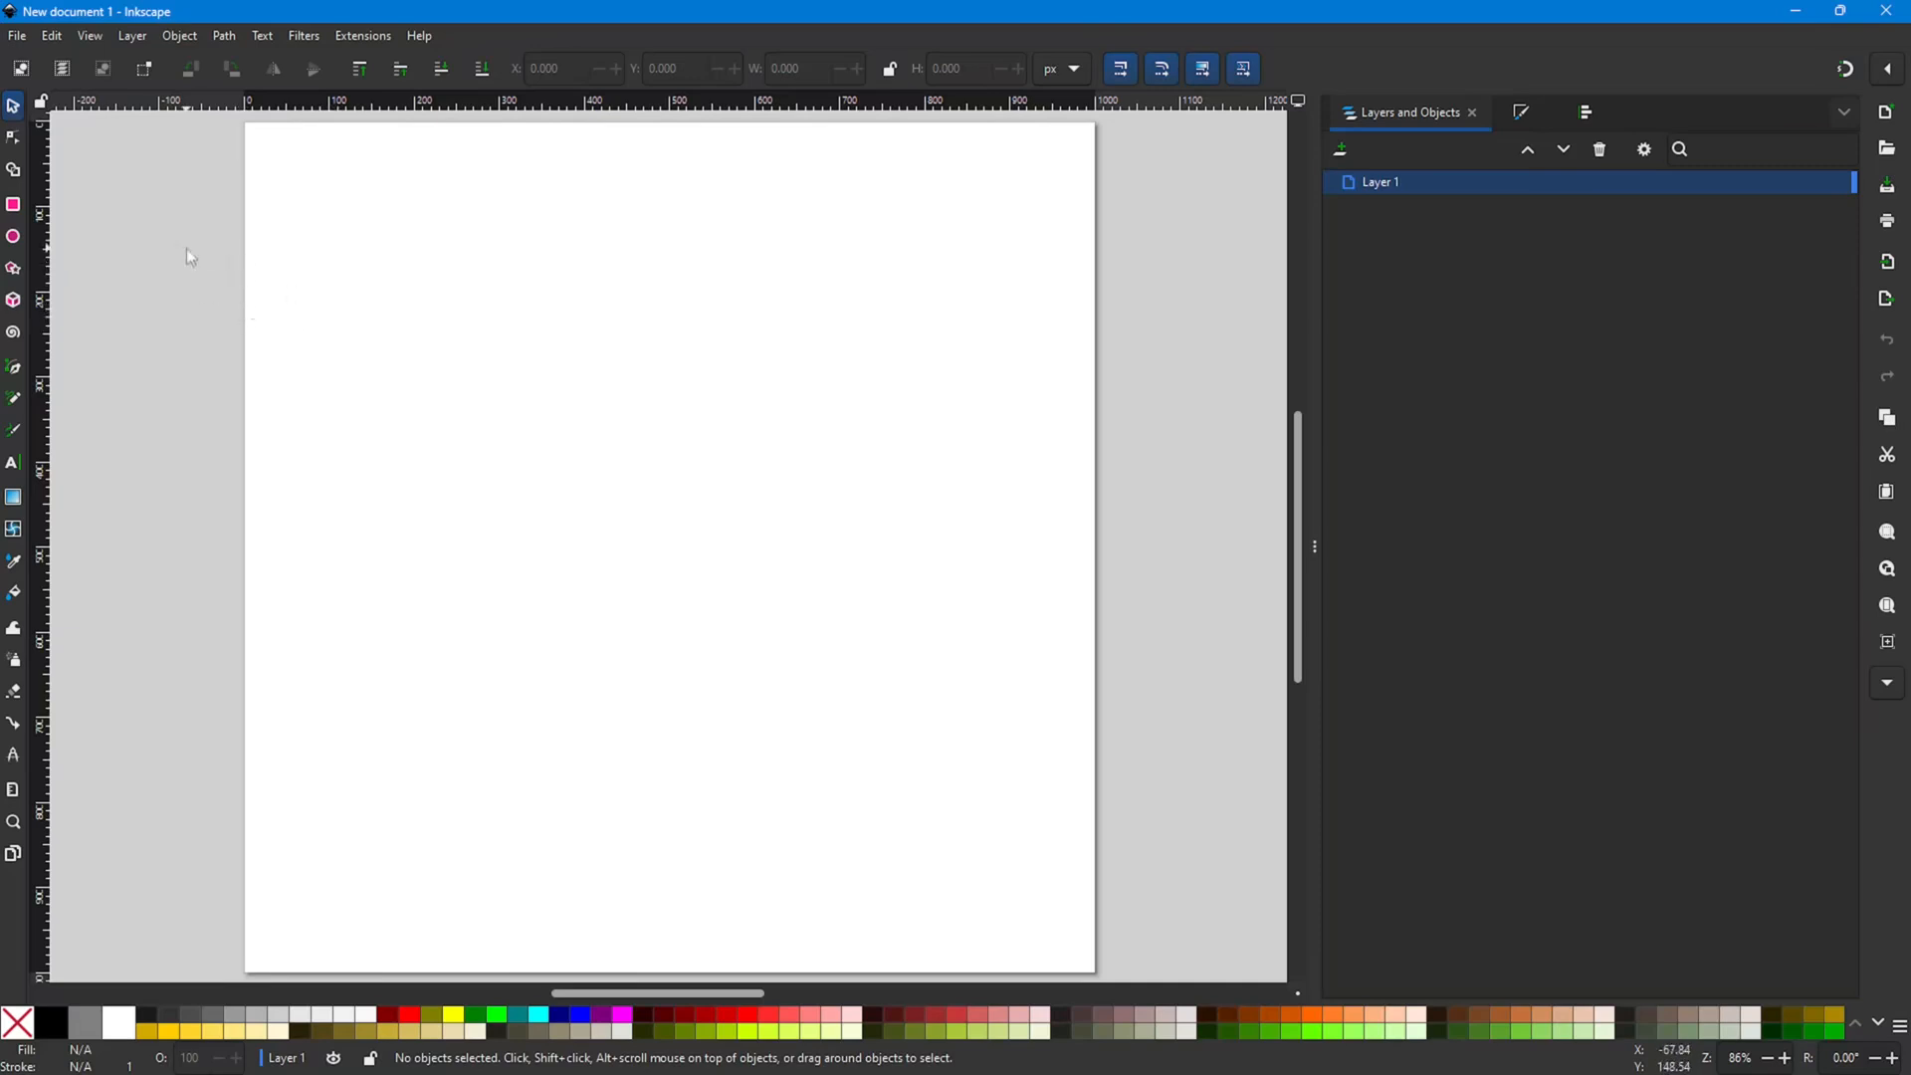
Step: Import majestic-medium.png from the High Res folder as an embedded image and move it to about X -221, Y 37 px
left_click(17, 36)
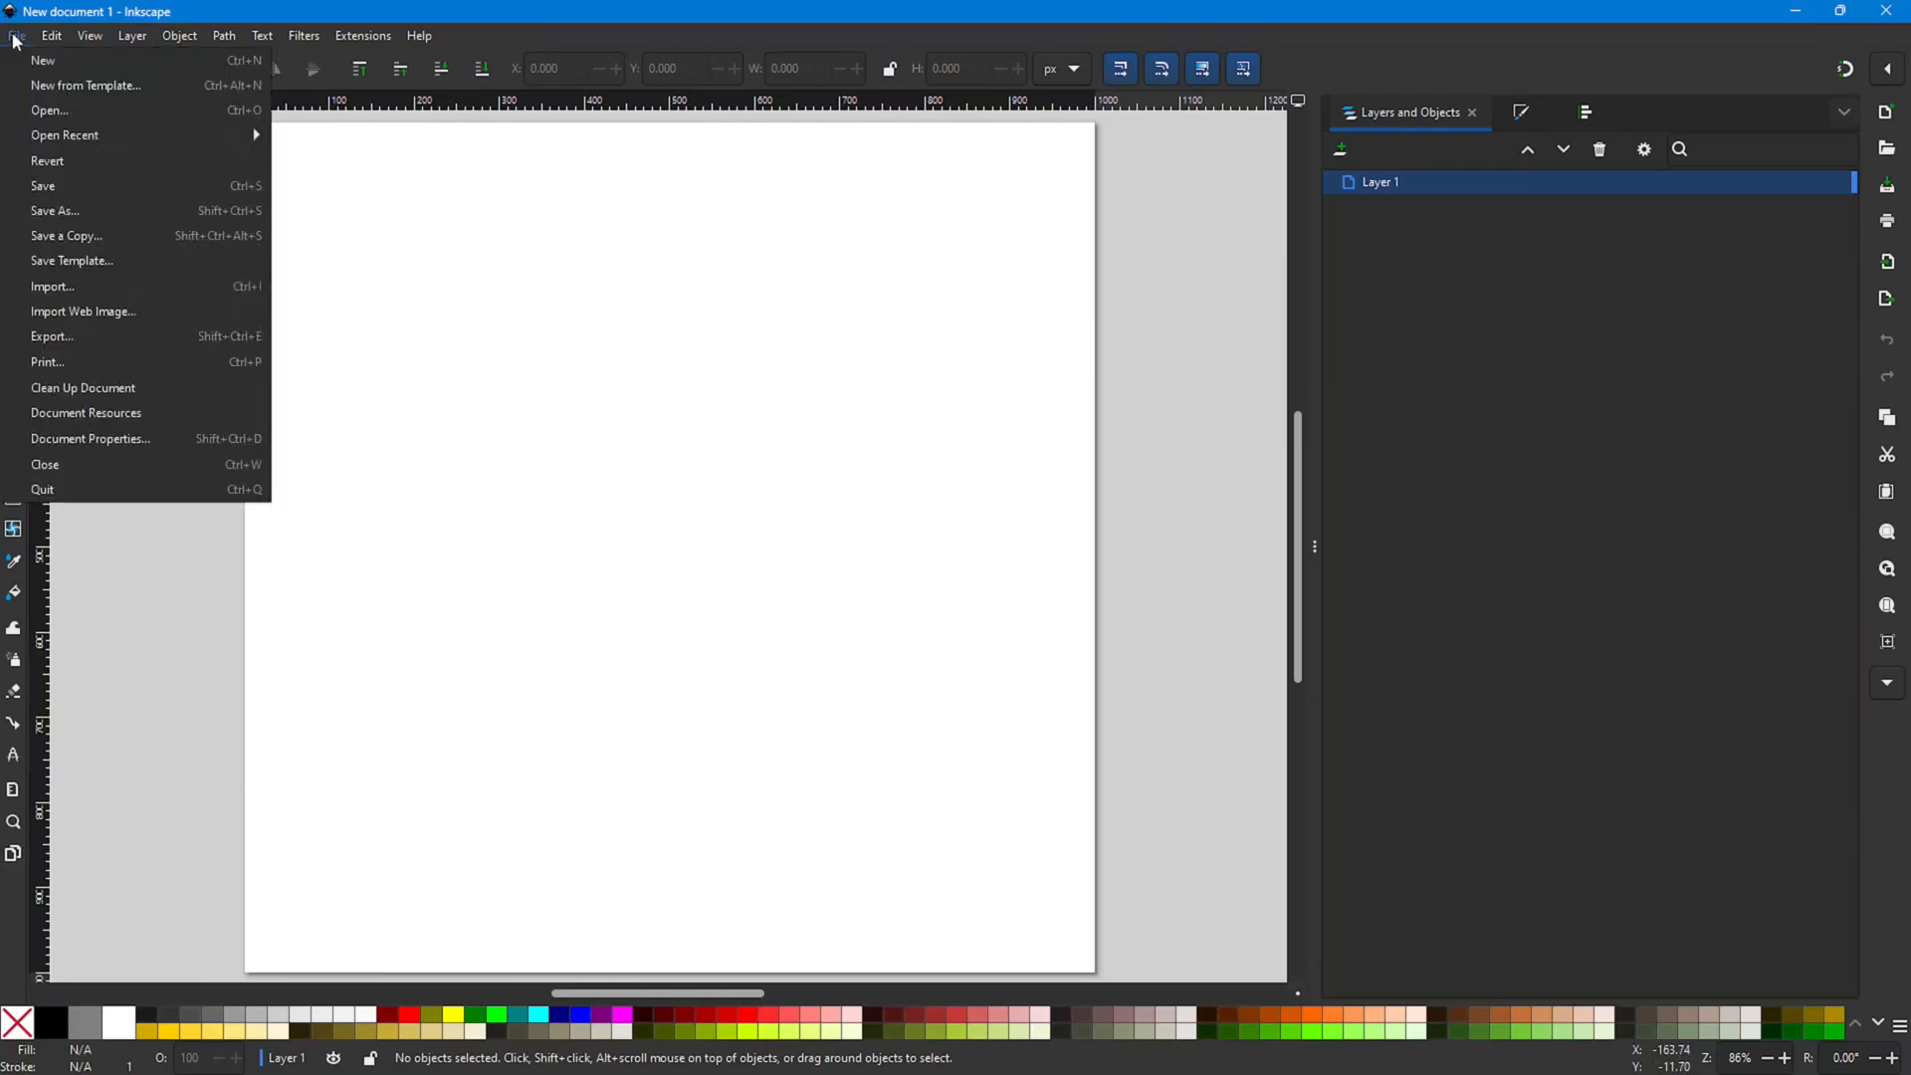
left_click(51, 111)
left_click_drag(279, 48, 0, 149)
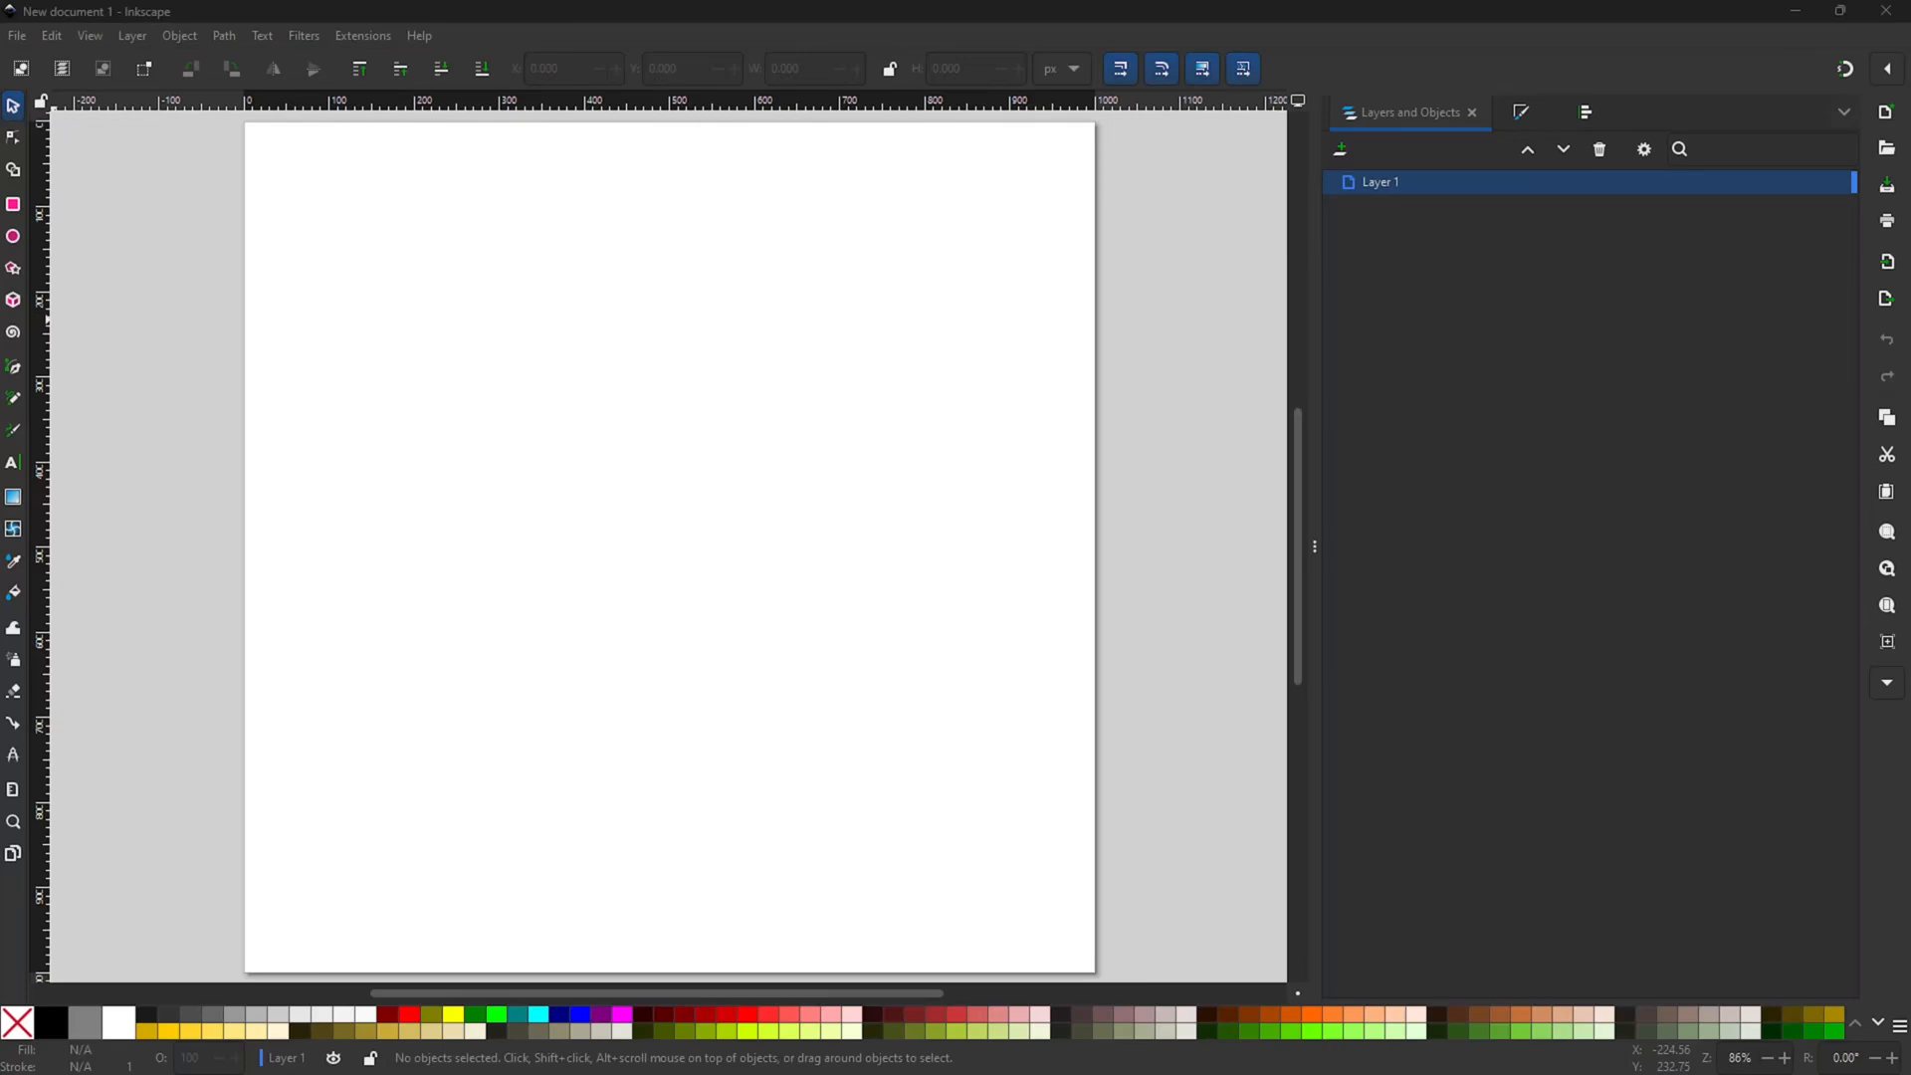
left_click_drag(0, 113, 662, 120)
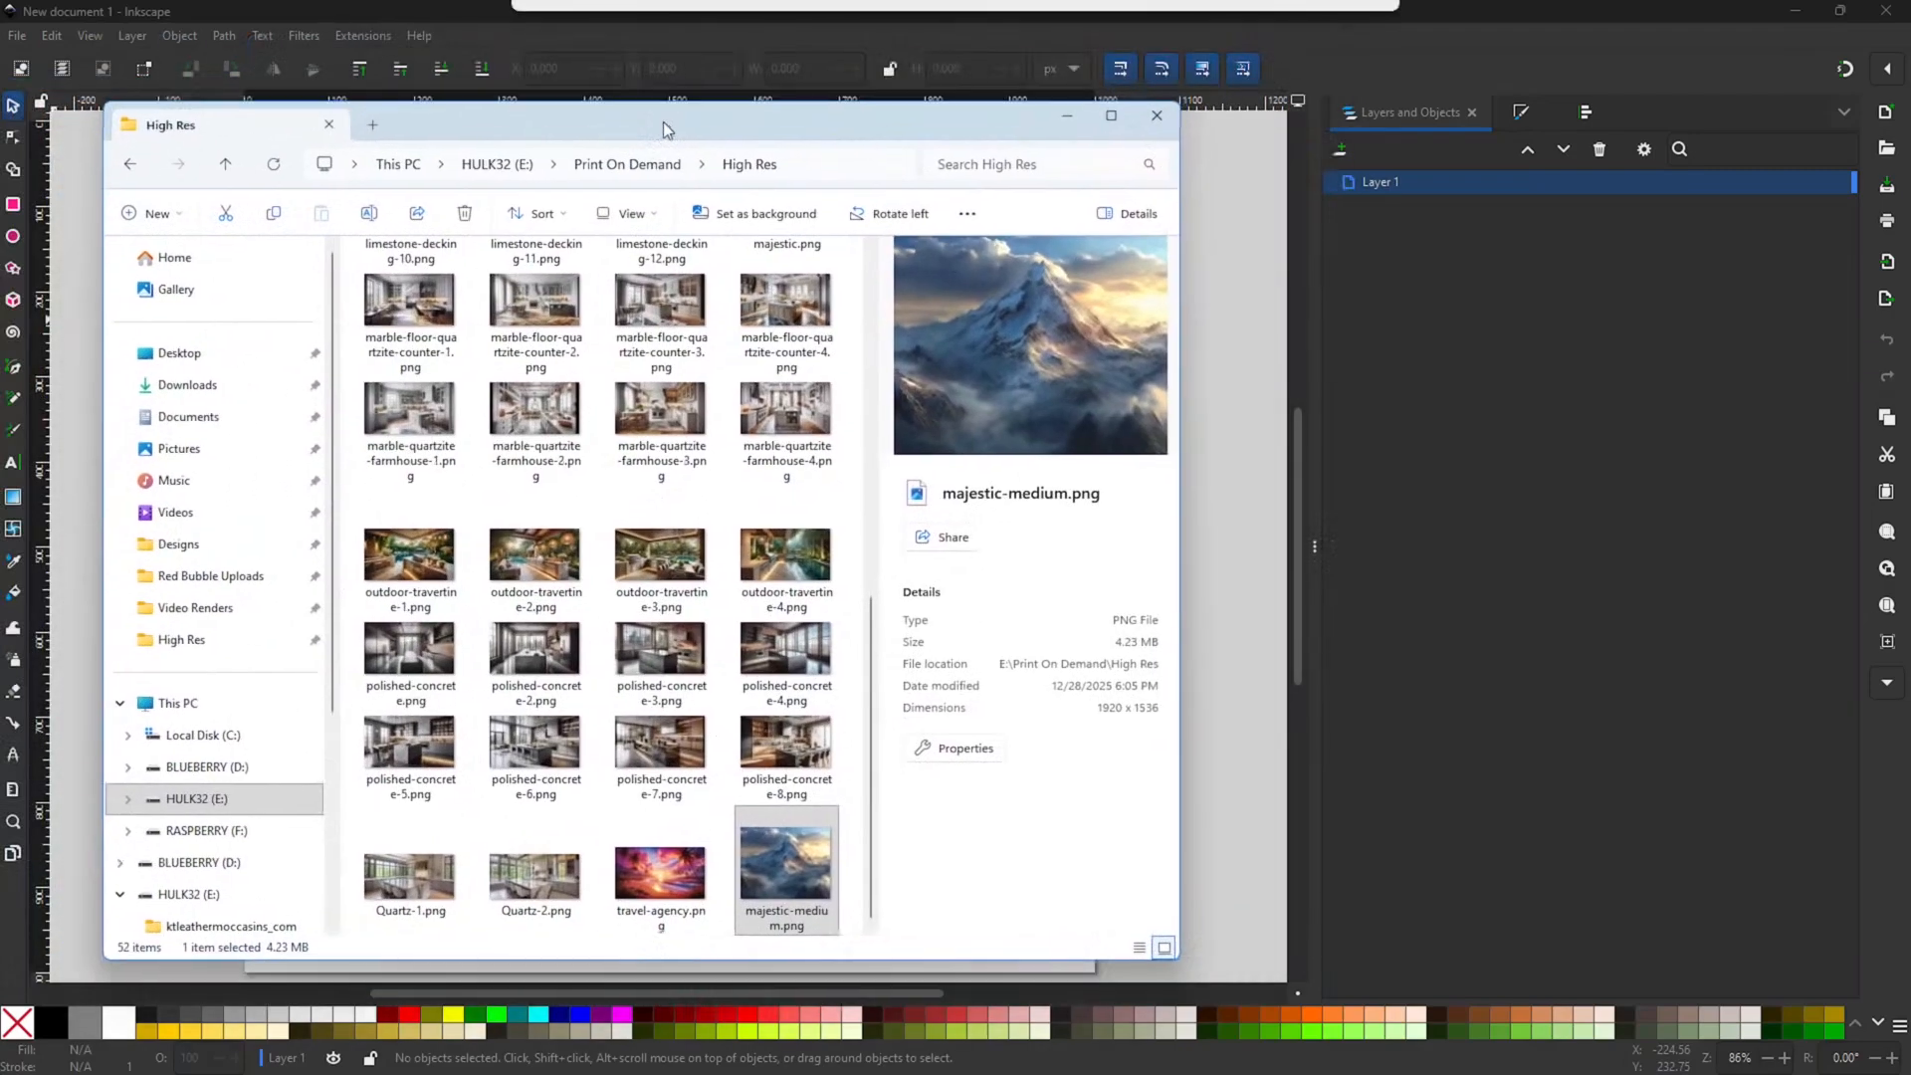
left_click(781, 877)
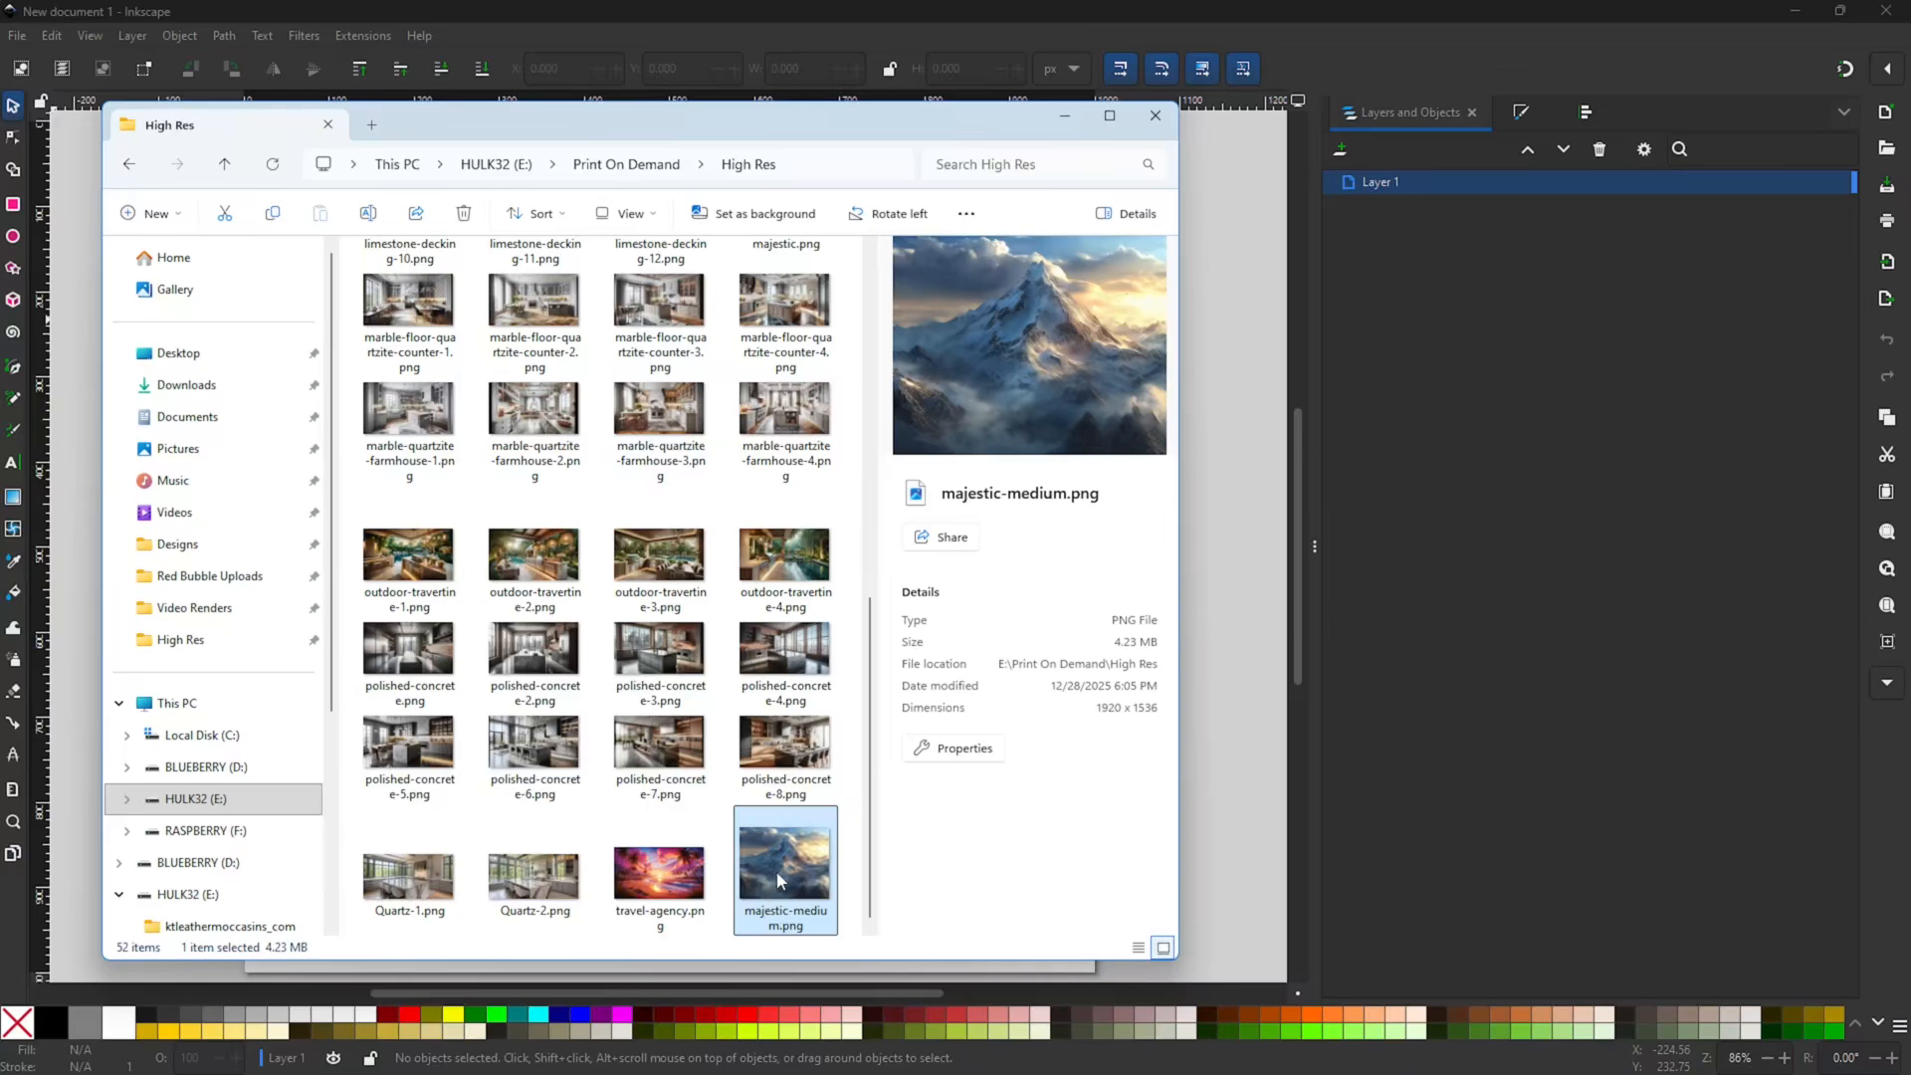
left_click_drag(879, 125, 0, 91)
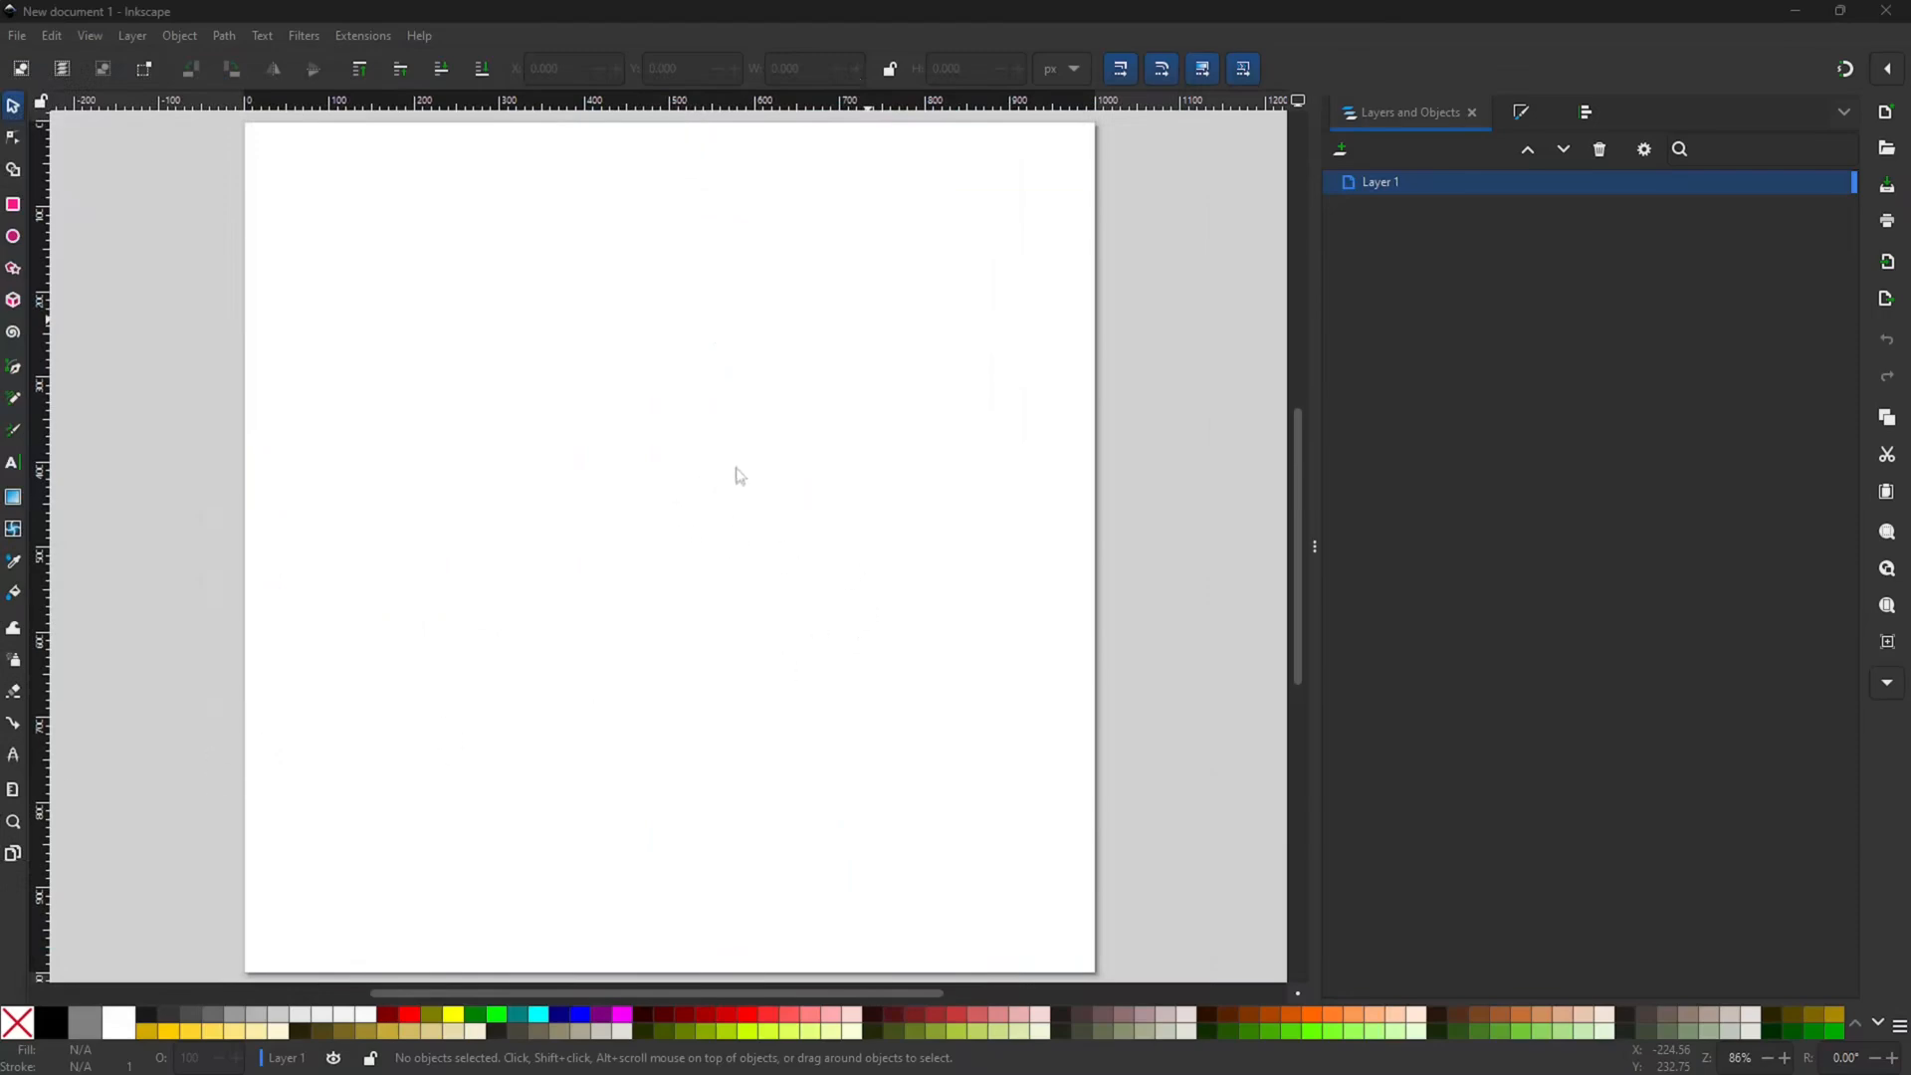
left_click_drag(525, 271, 708, 299)
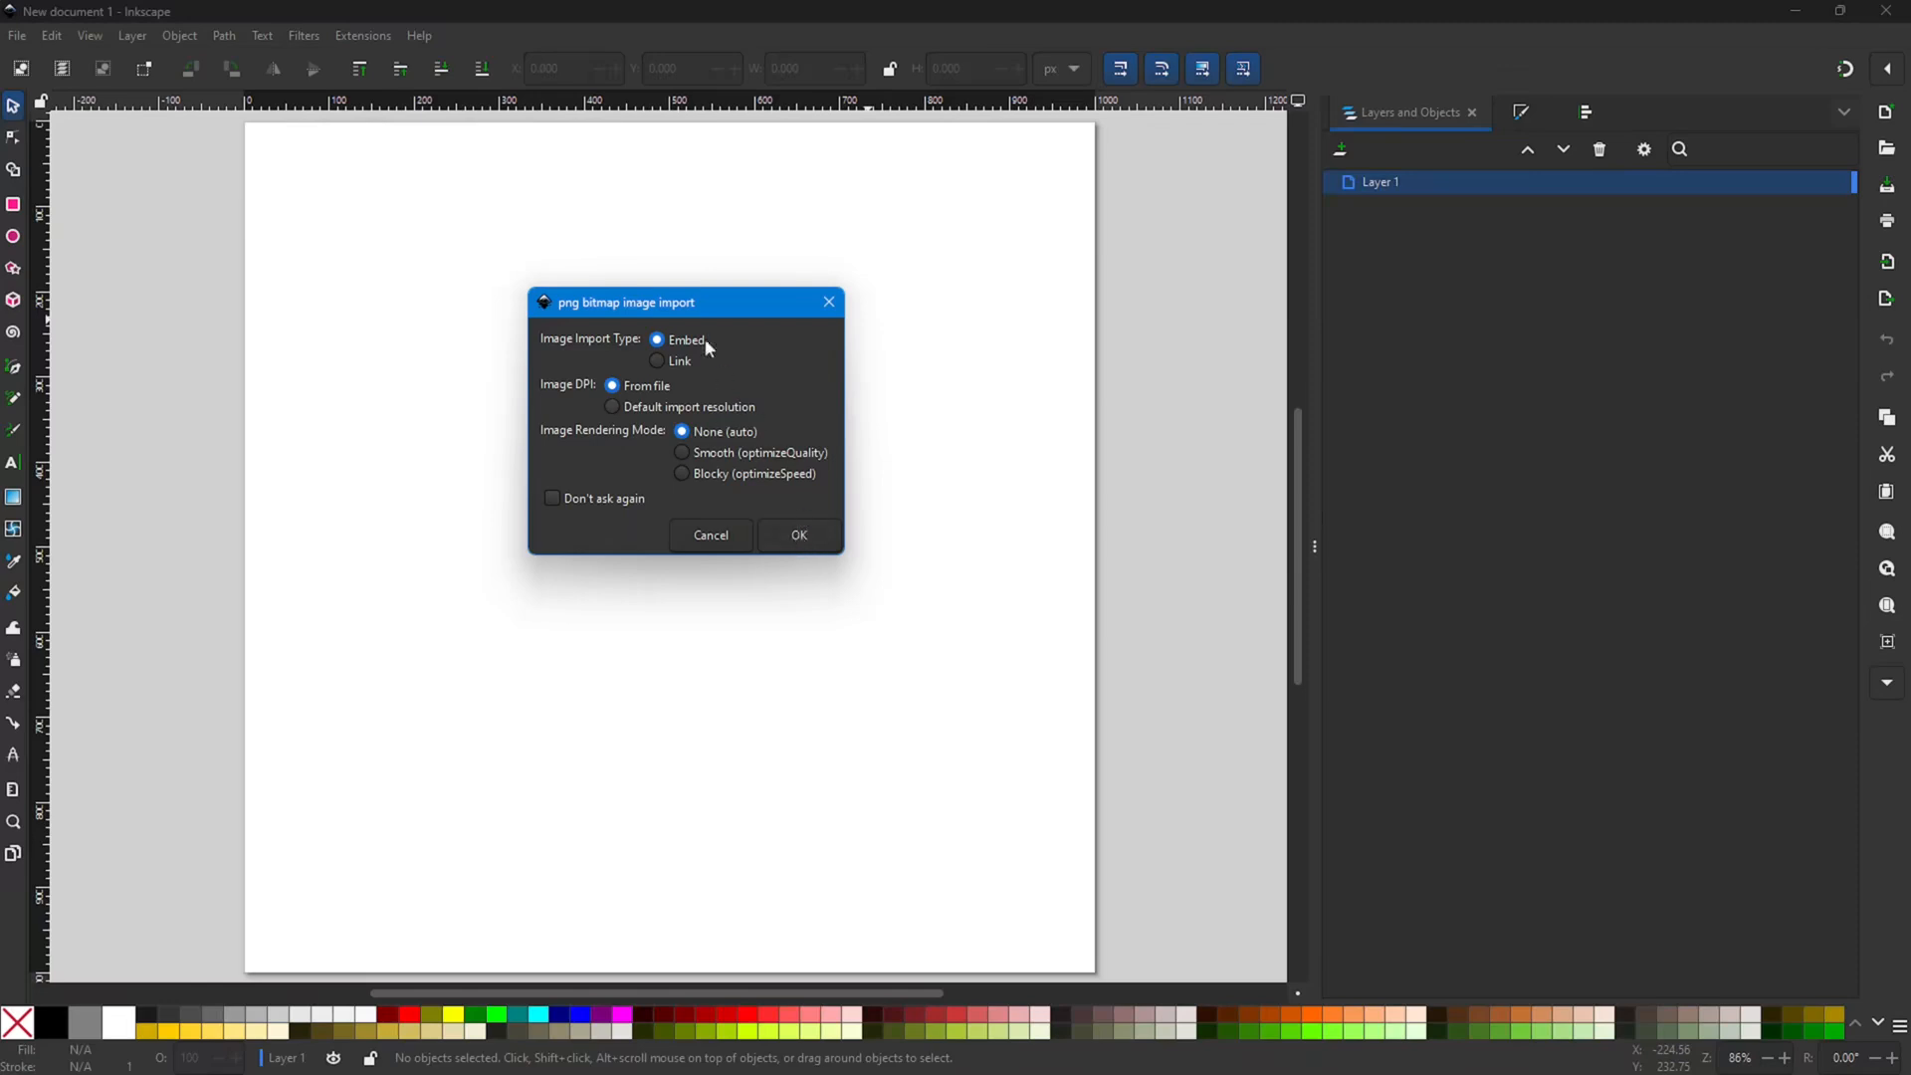
left_click(797, 535)
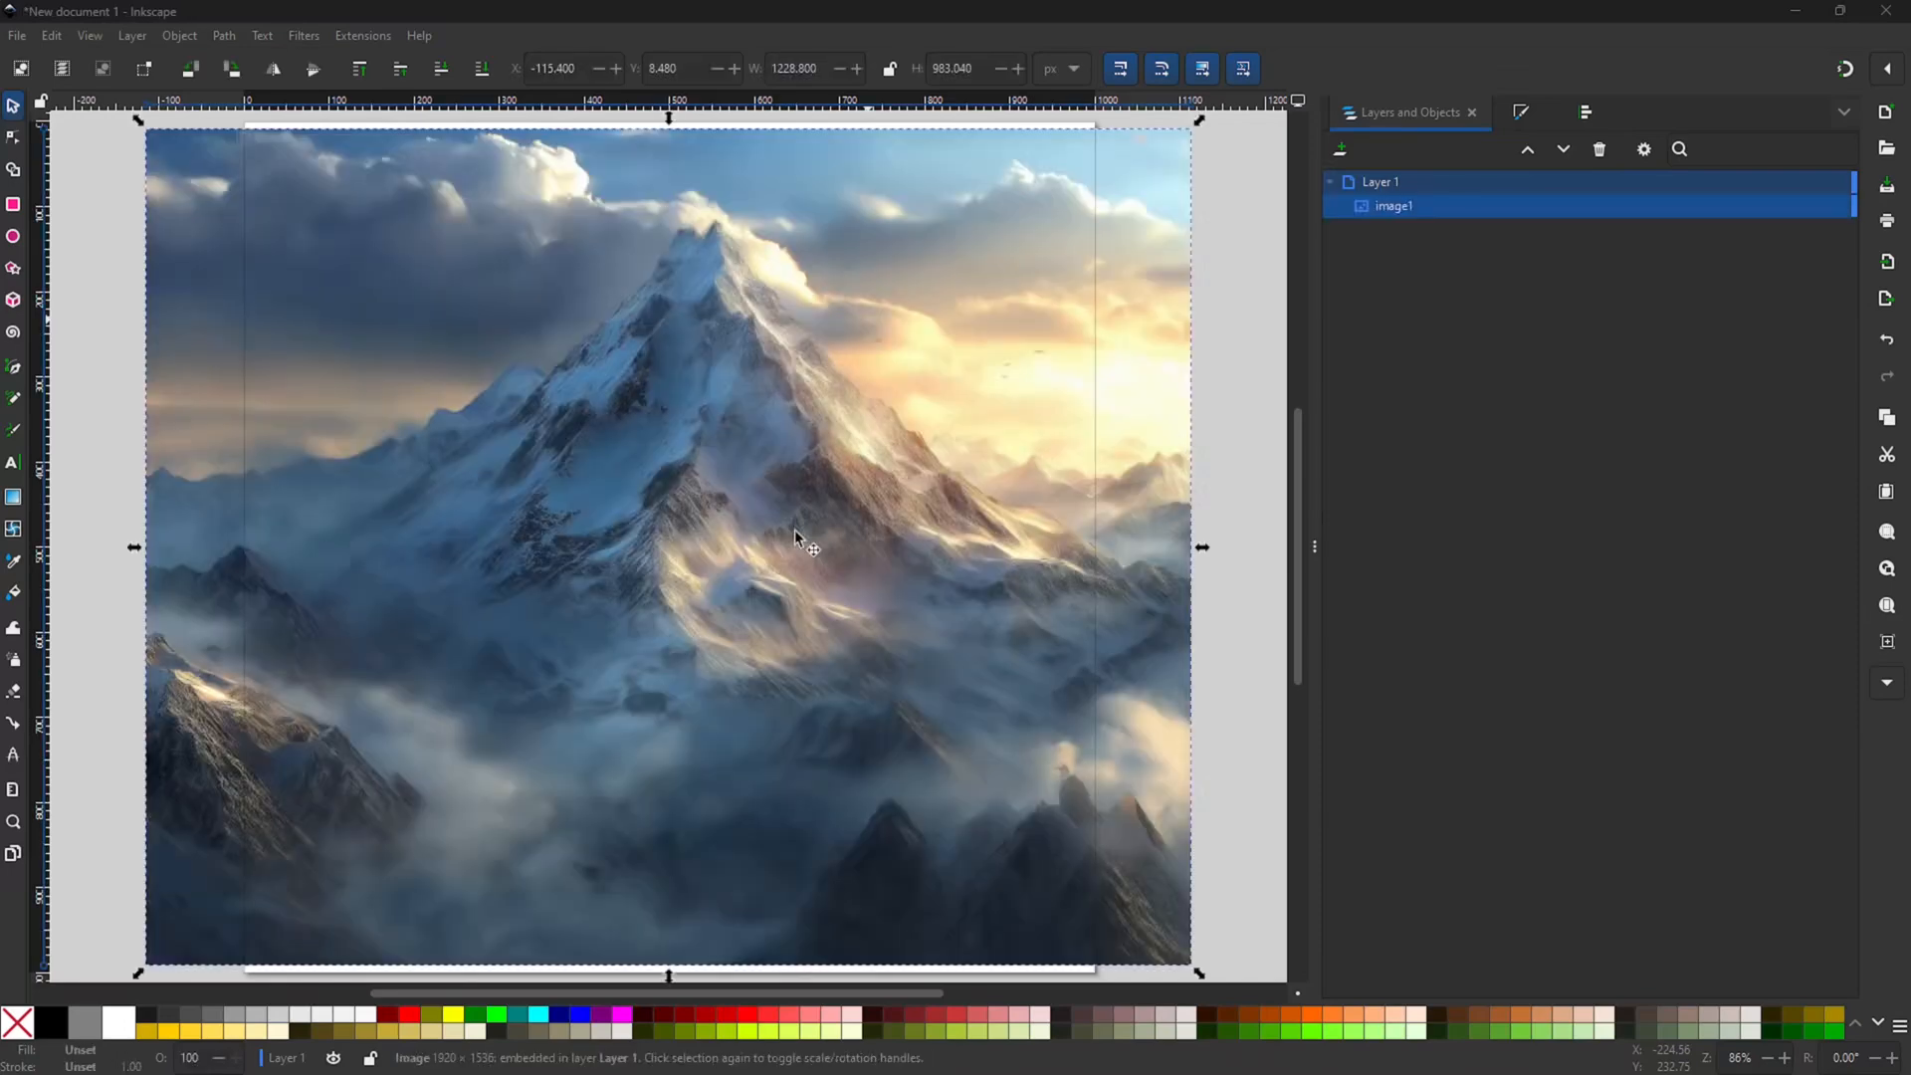
mouse_move(692, 476)
left_mouse_down()
mouse_move(594, 482)
mouse_move(617, 500)
mouse_move(707, 495)
left_mouse_up()
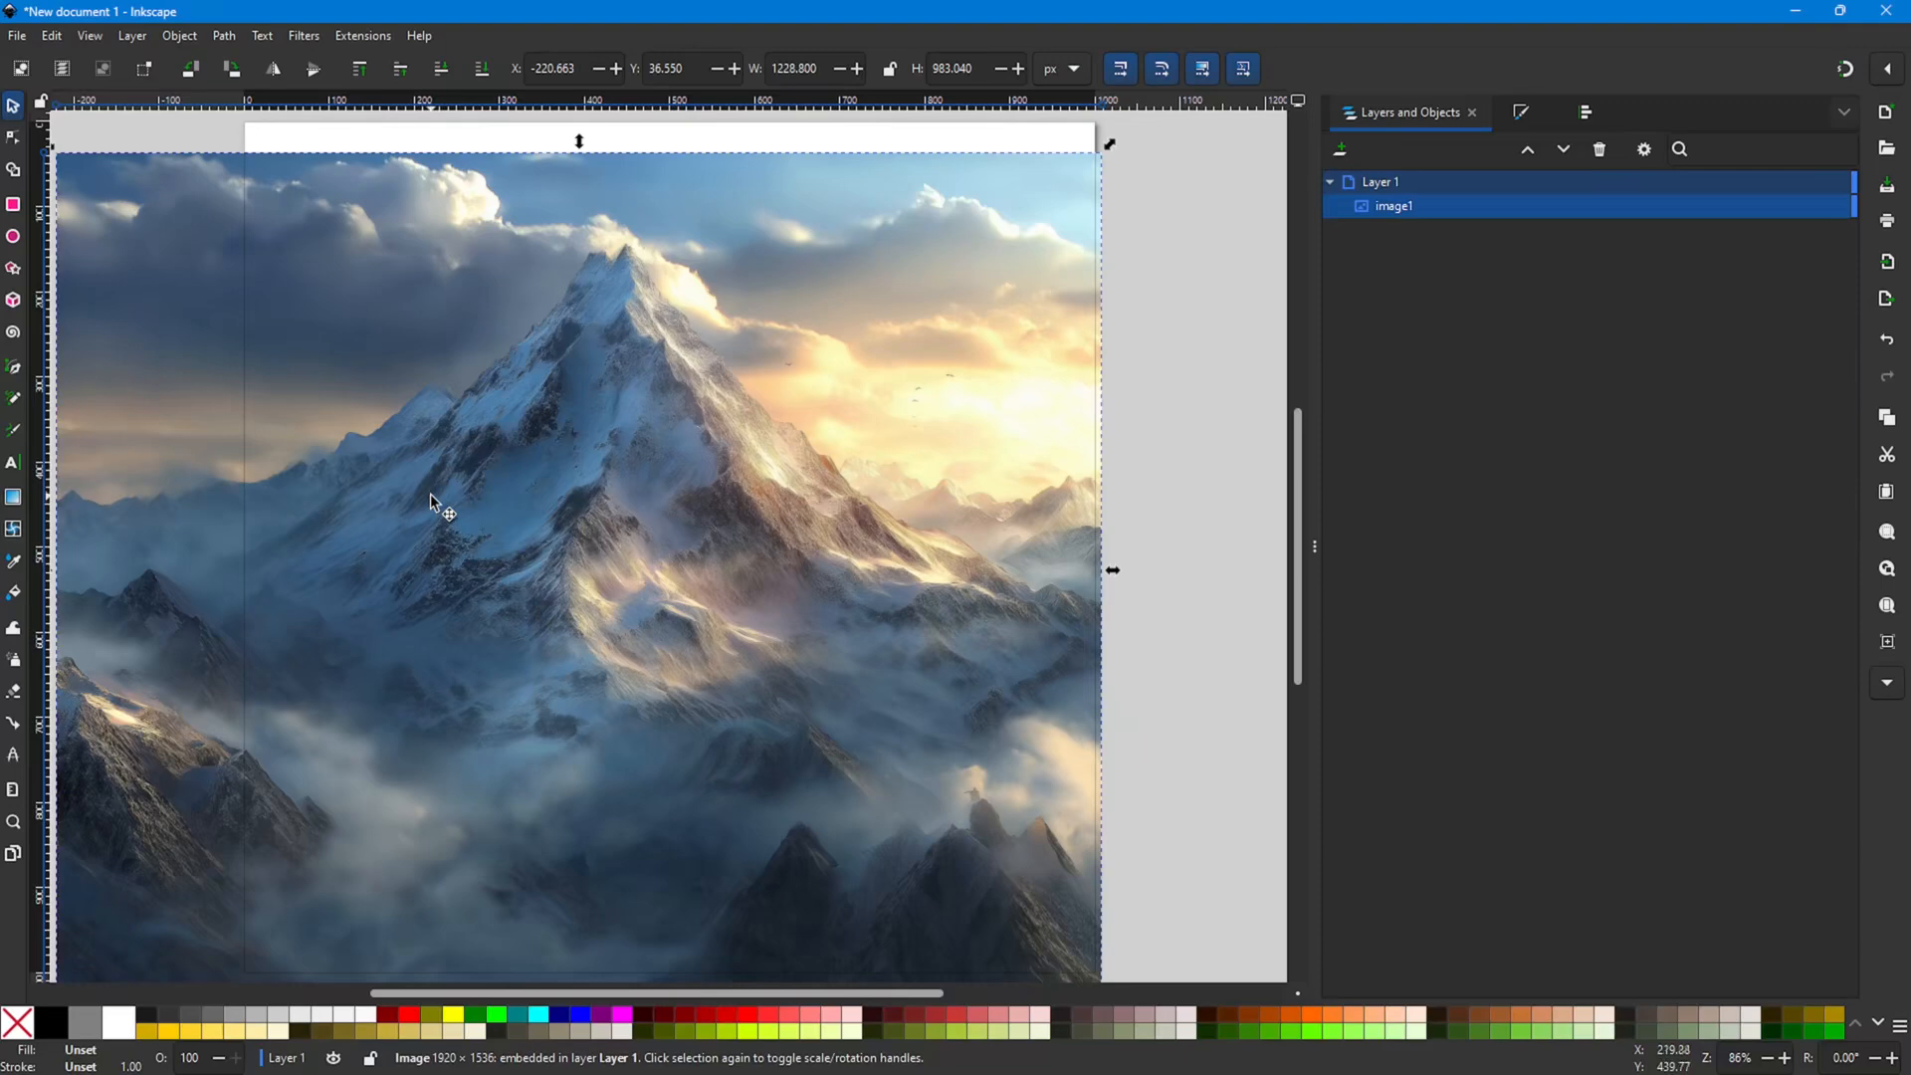
Step: Set up the Text tool with the Impact font in Condensed style at a size of 200 pt
key("t")
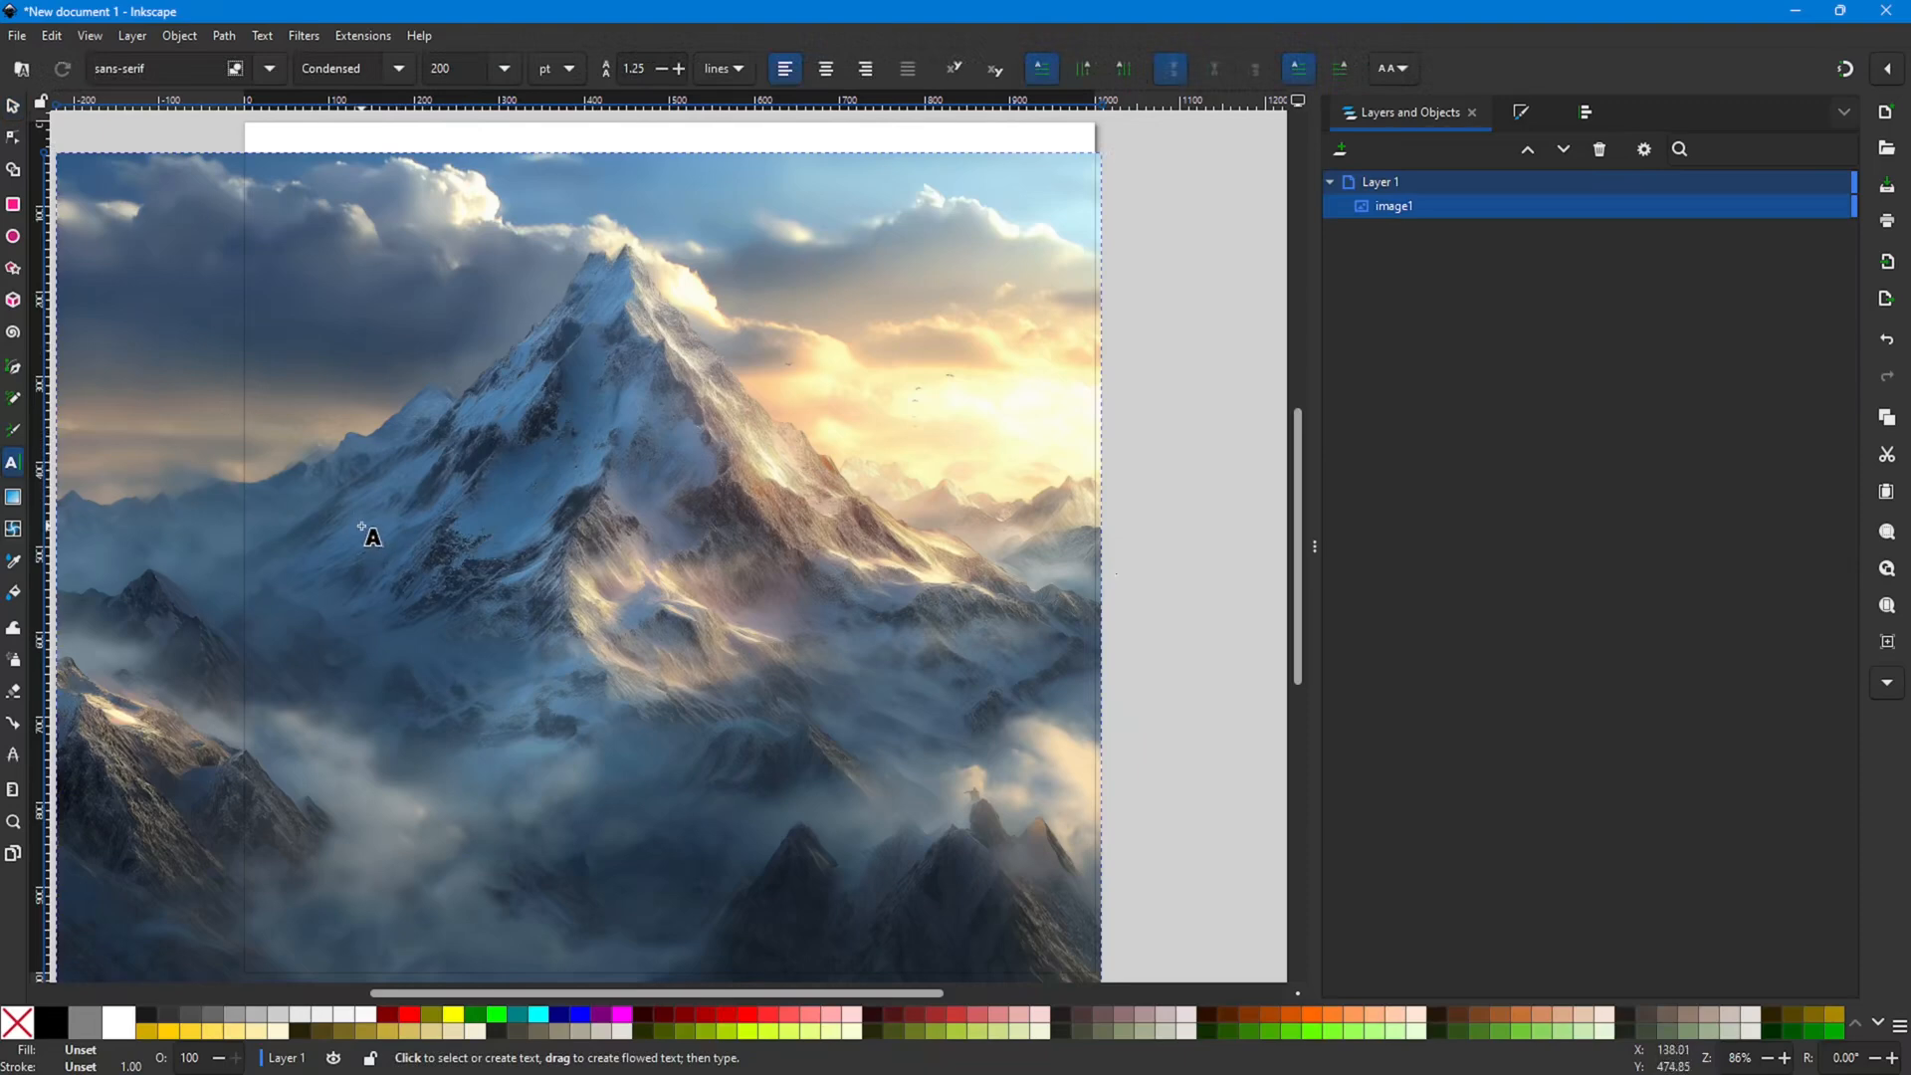
key("s")
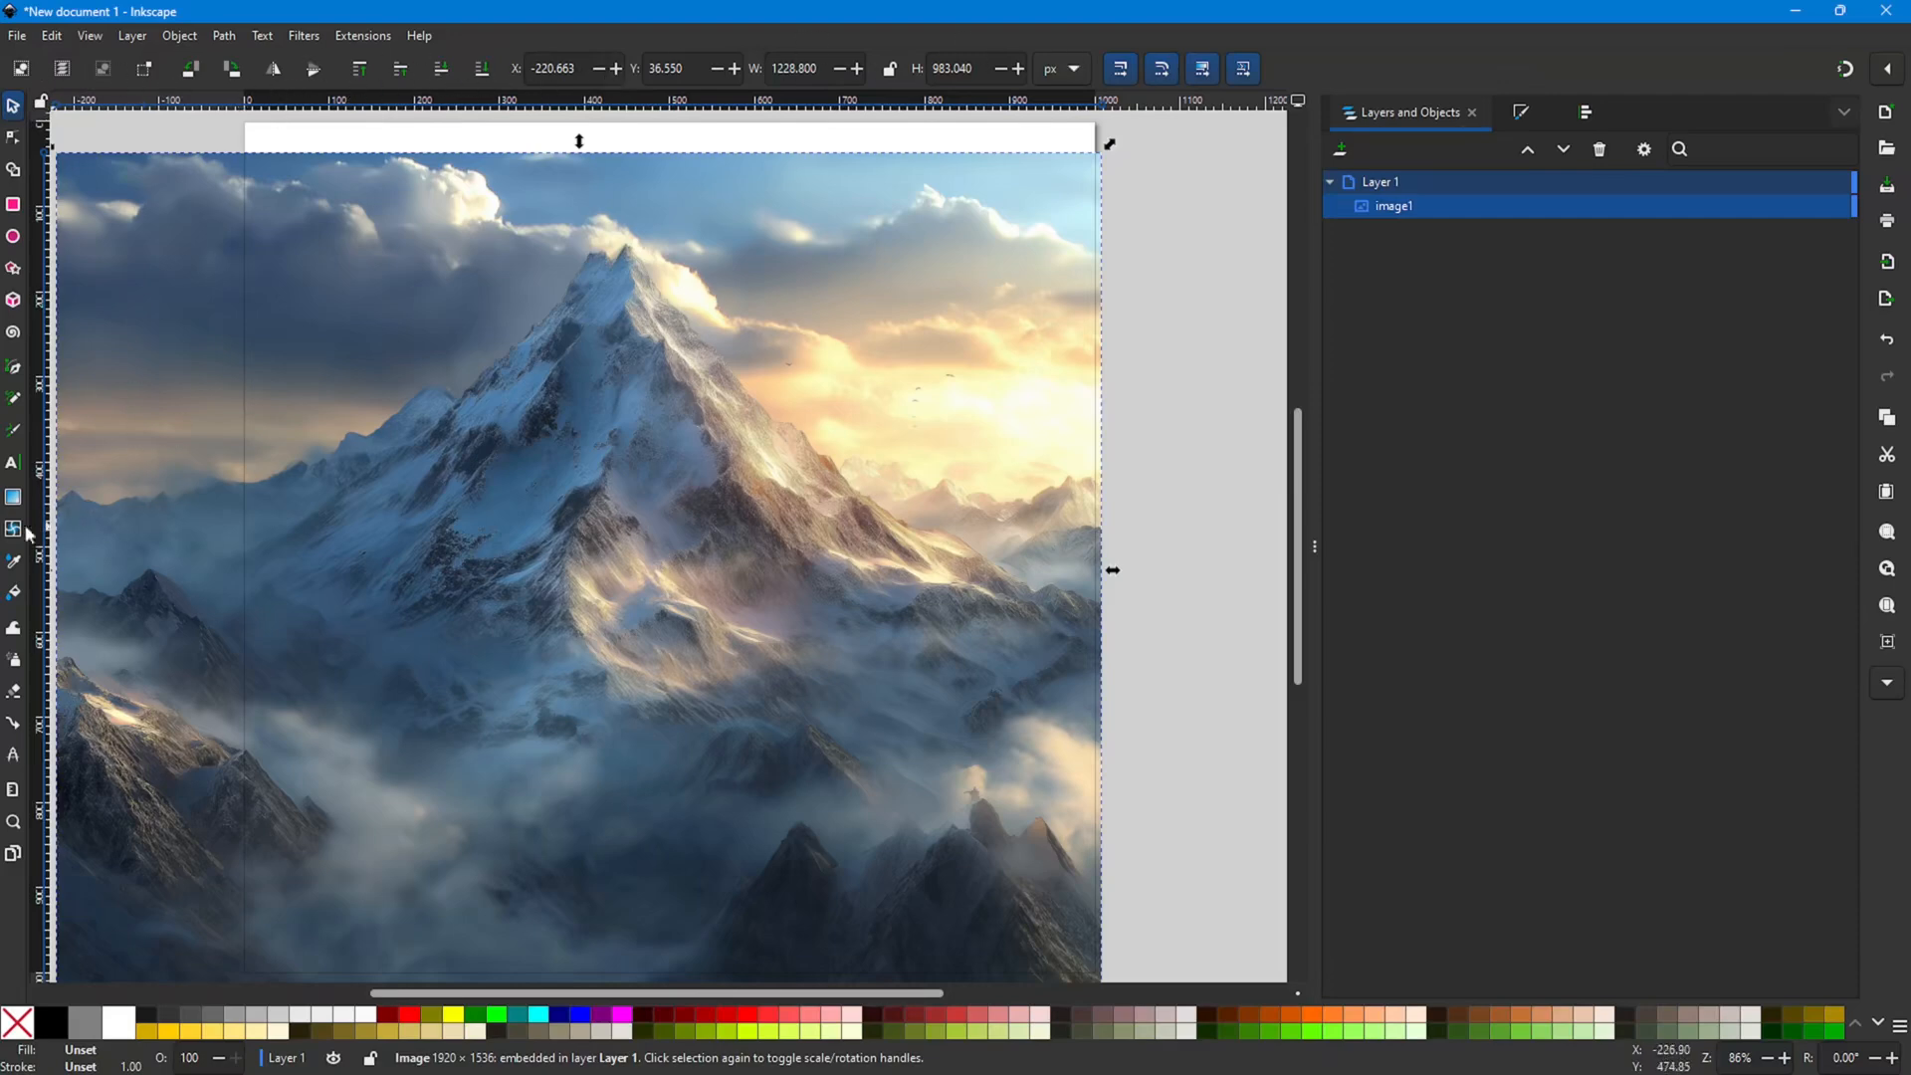
left_click(12, 464)
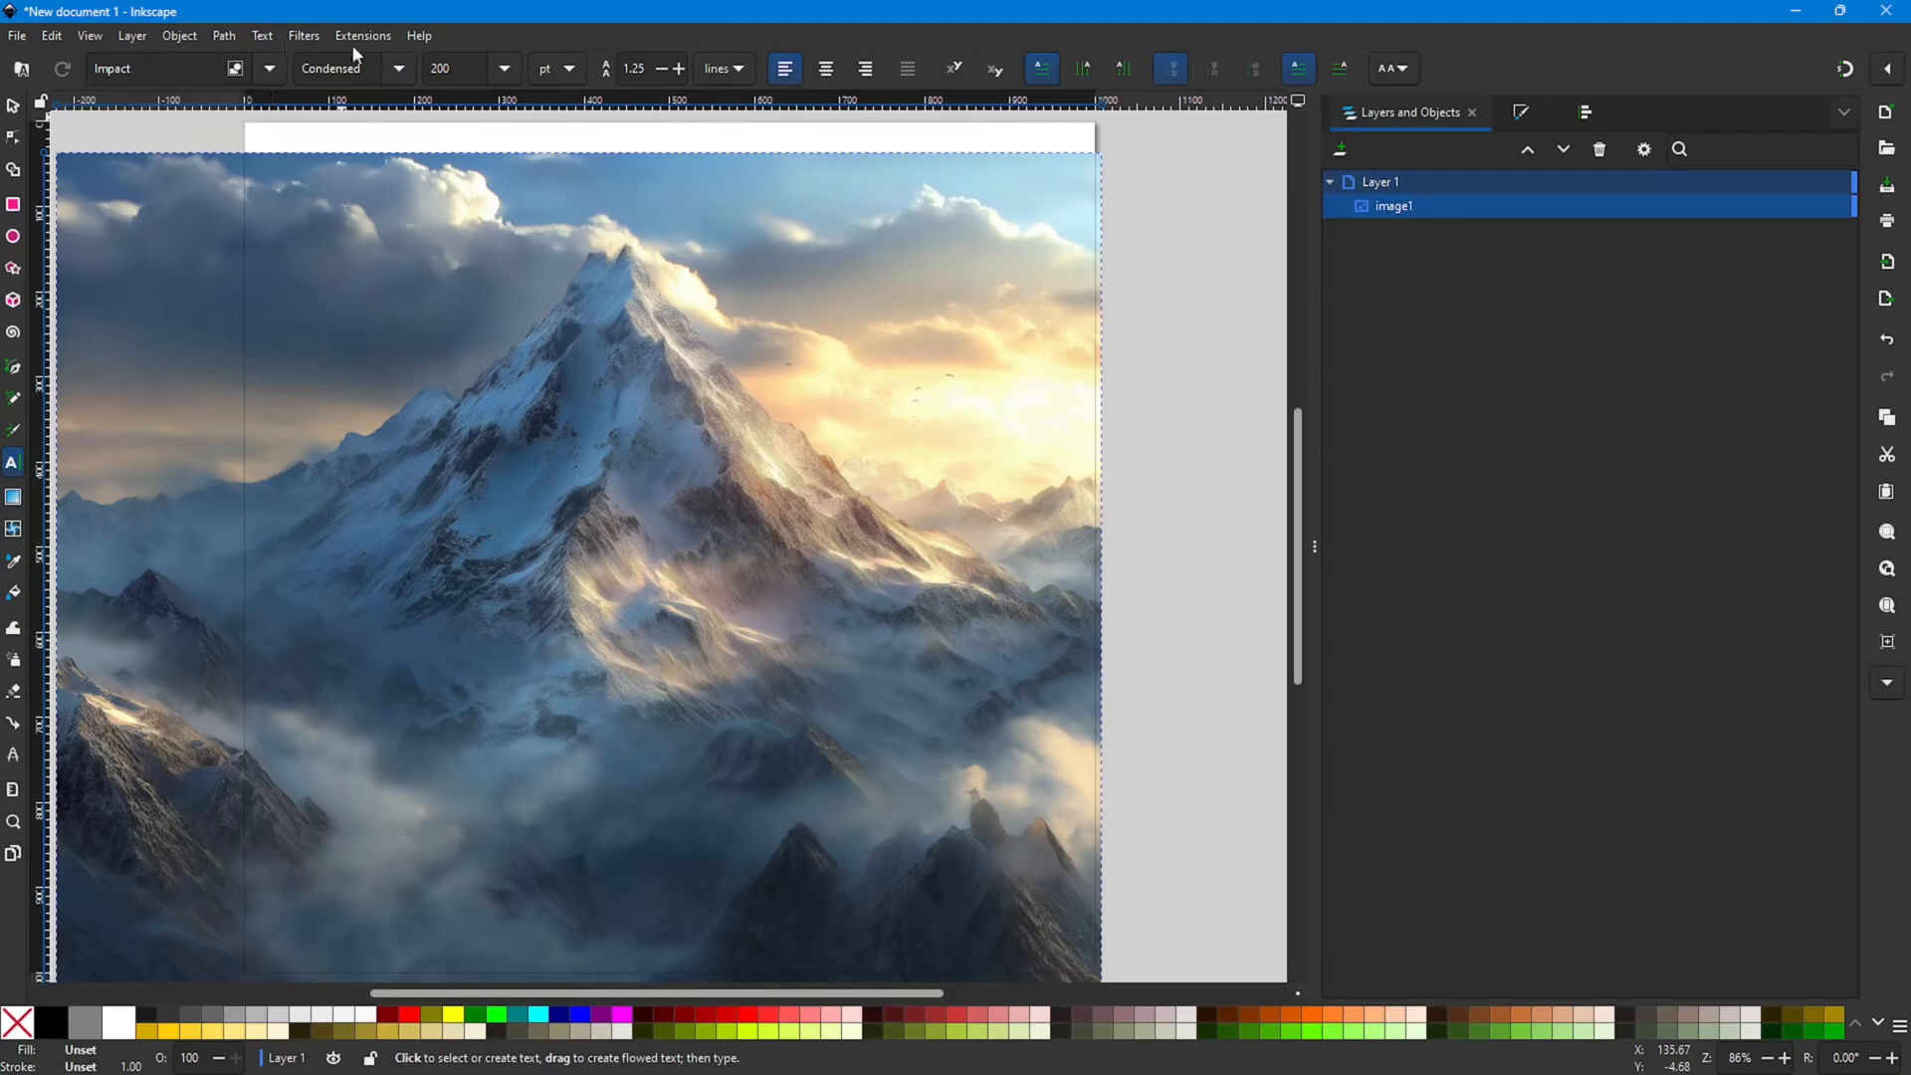
left_click(396, 66)
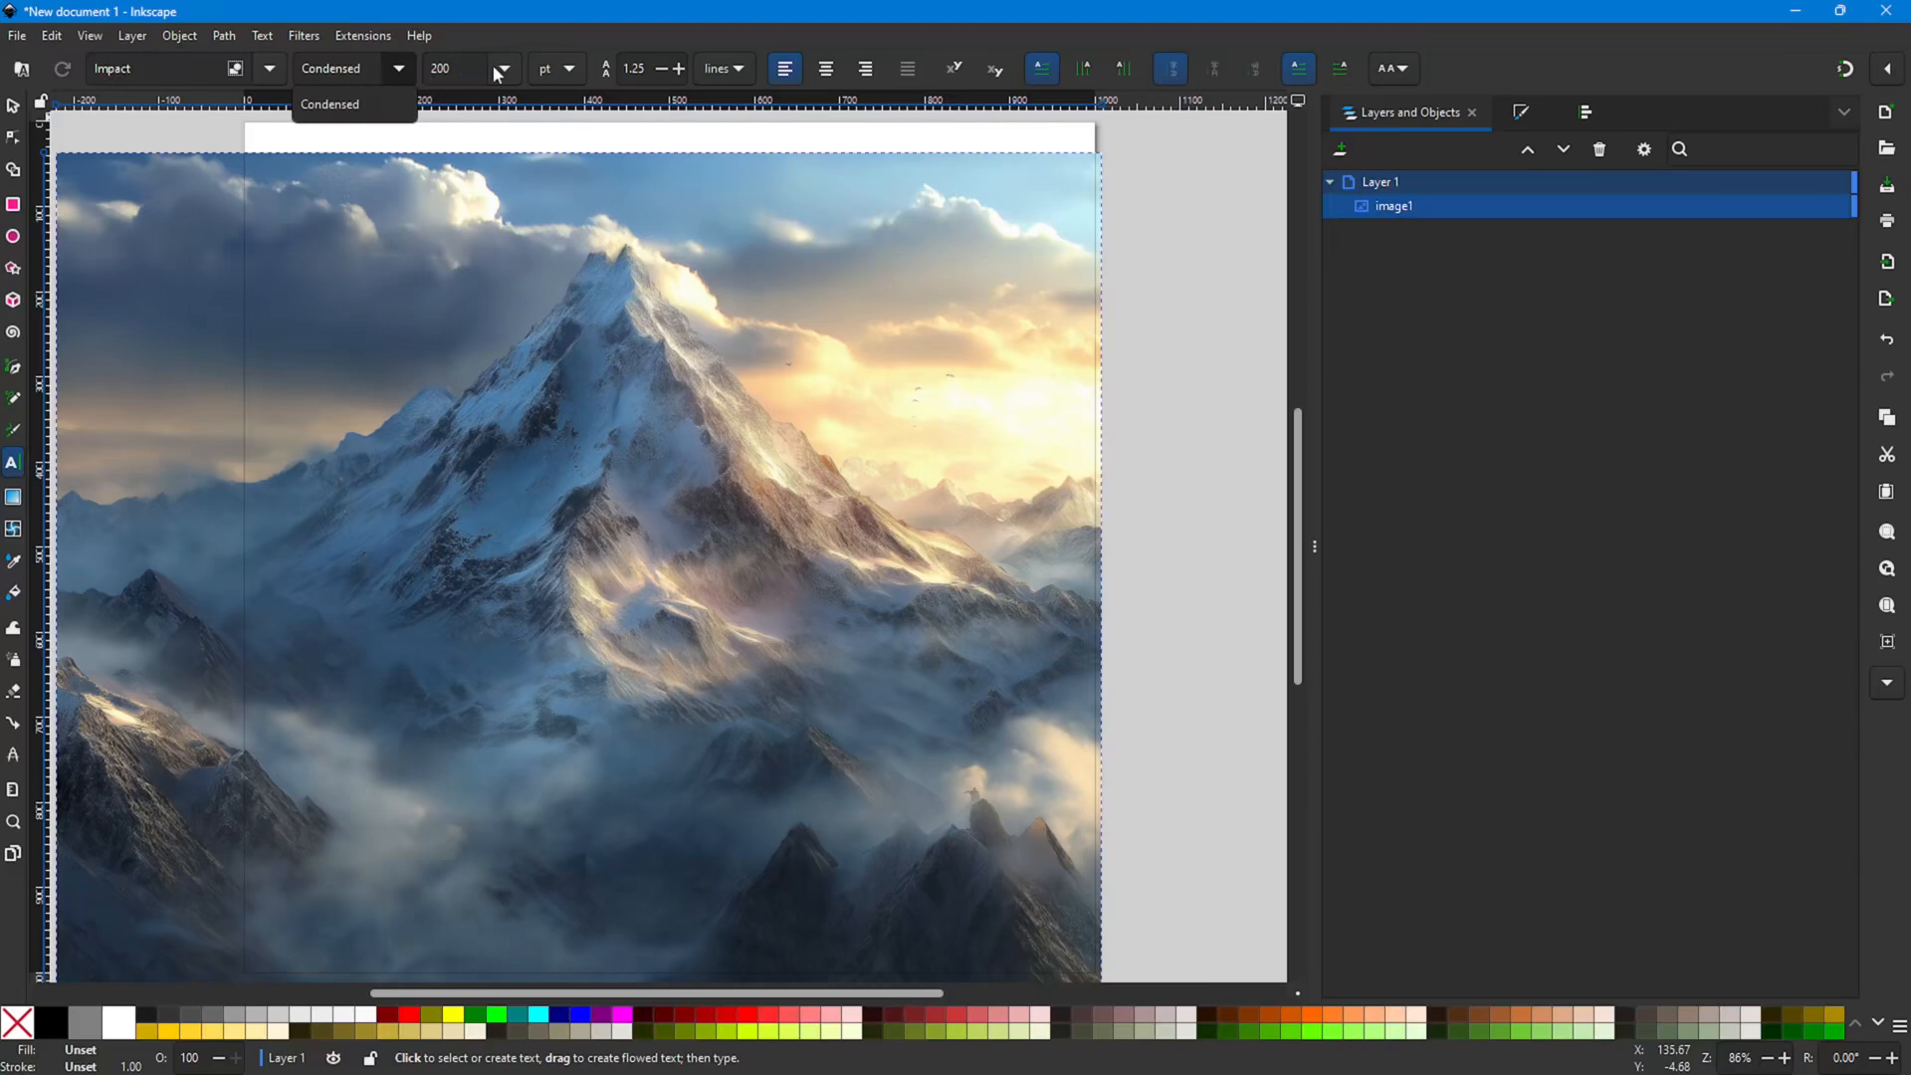
left_click(468, 70)
left_click_drag(465, 72, 419, 69)
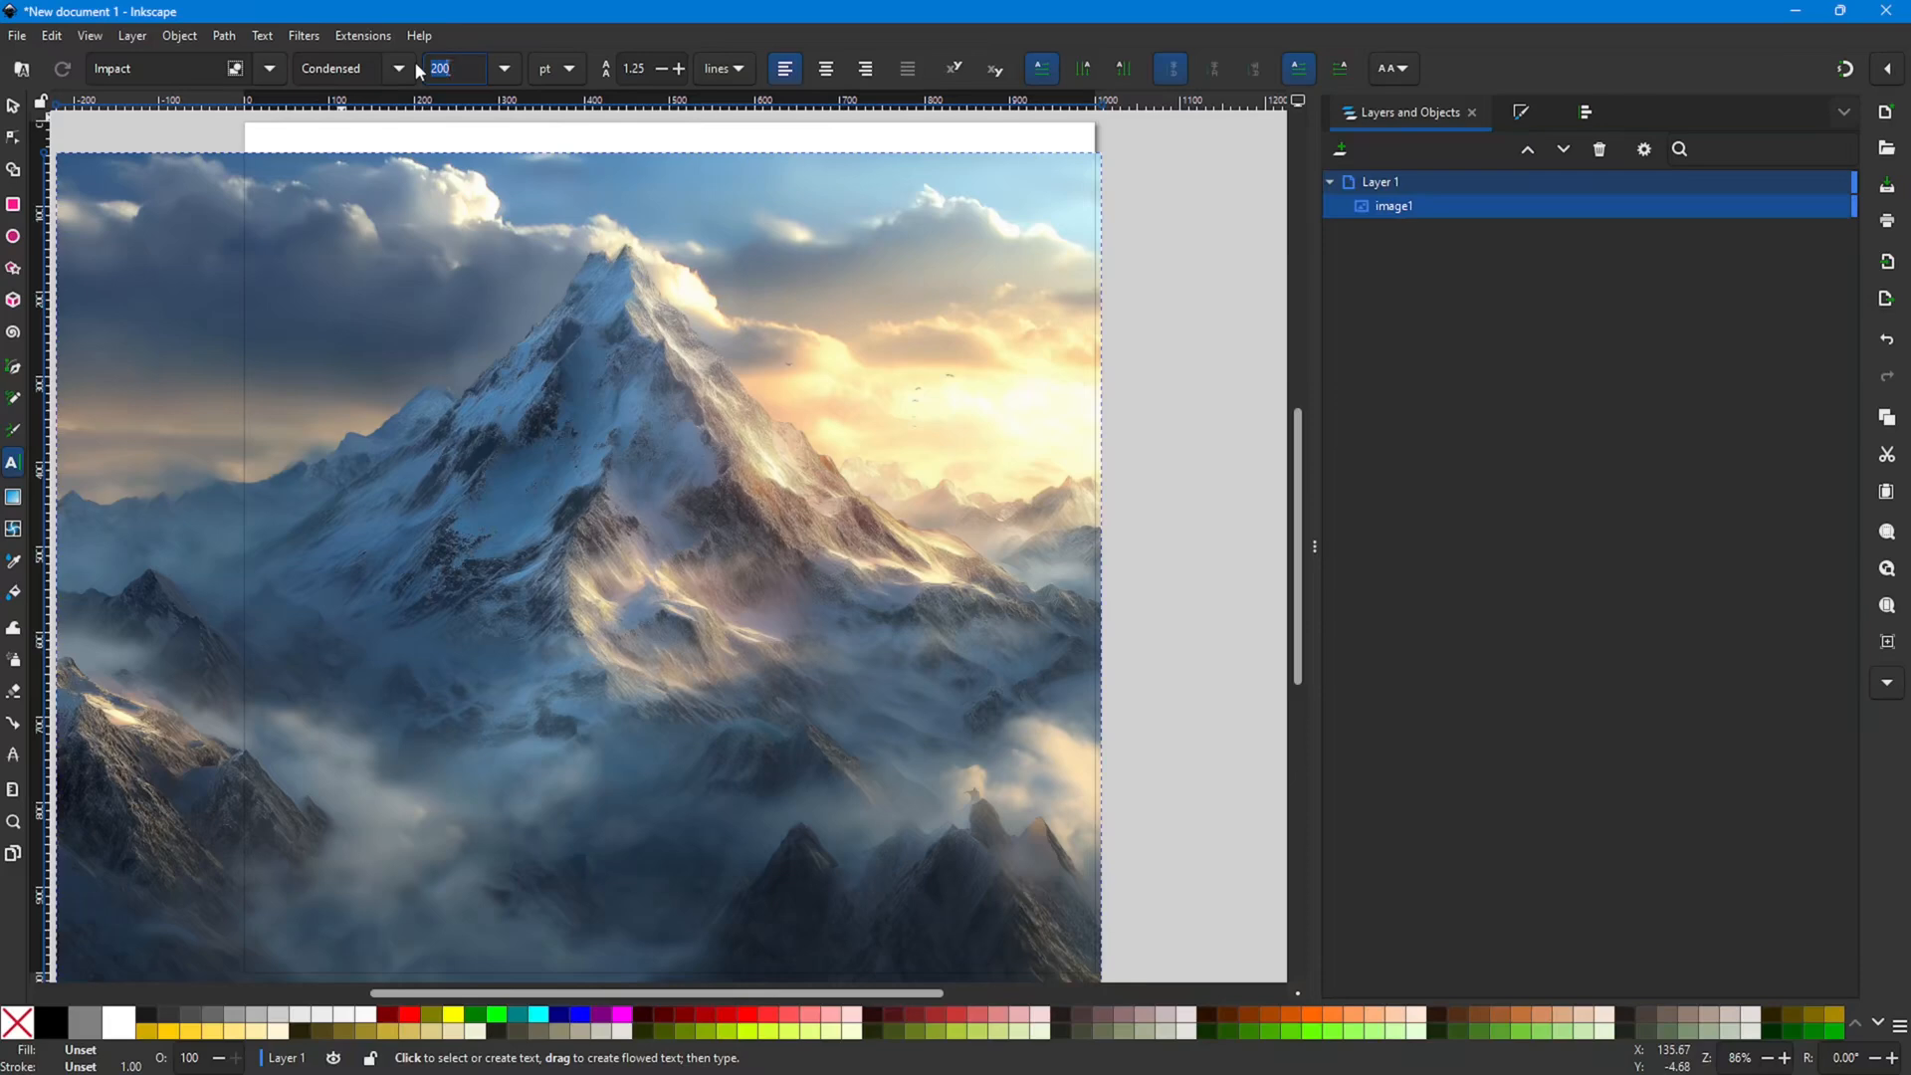
left_click(503, 69)
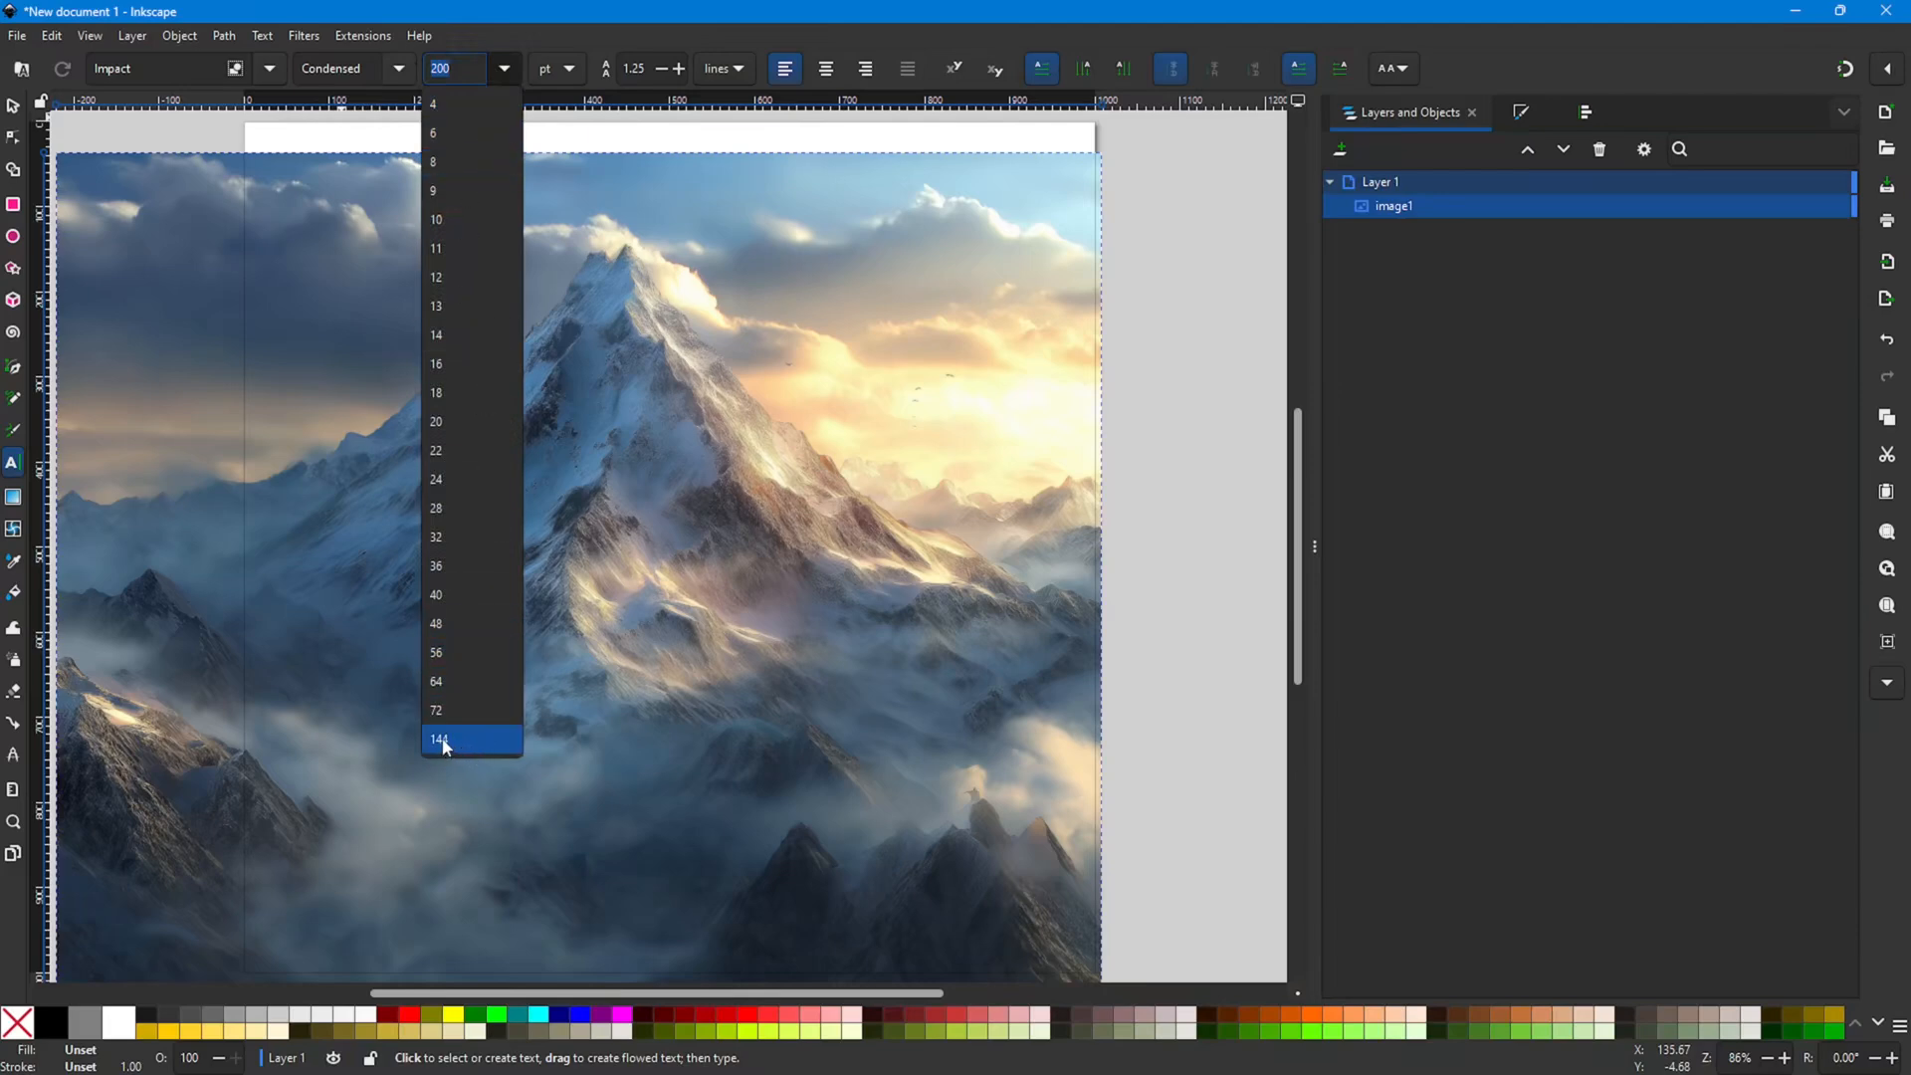
left_click(456, 68)
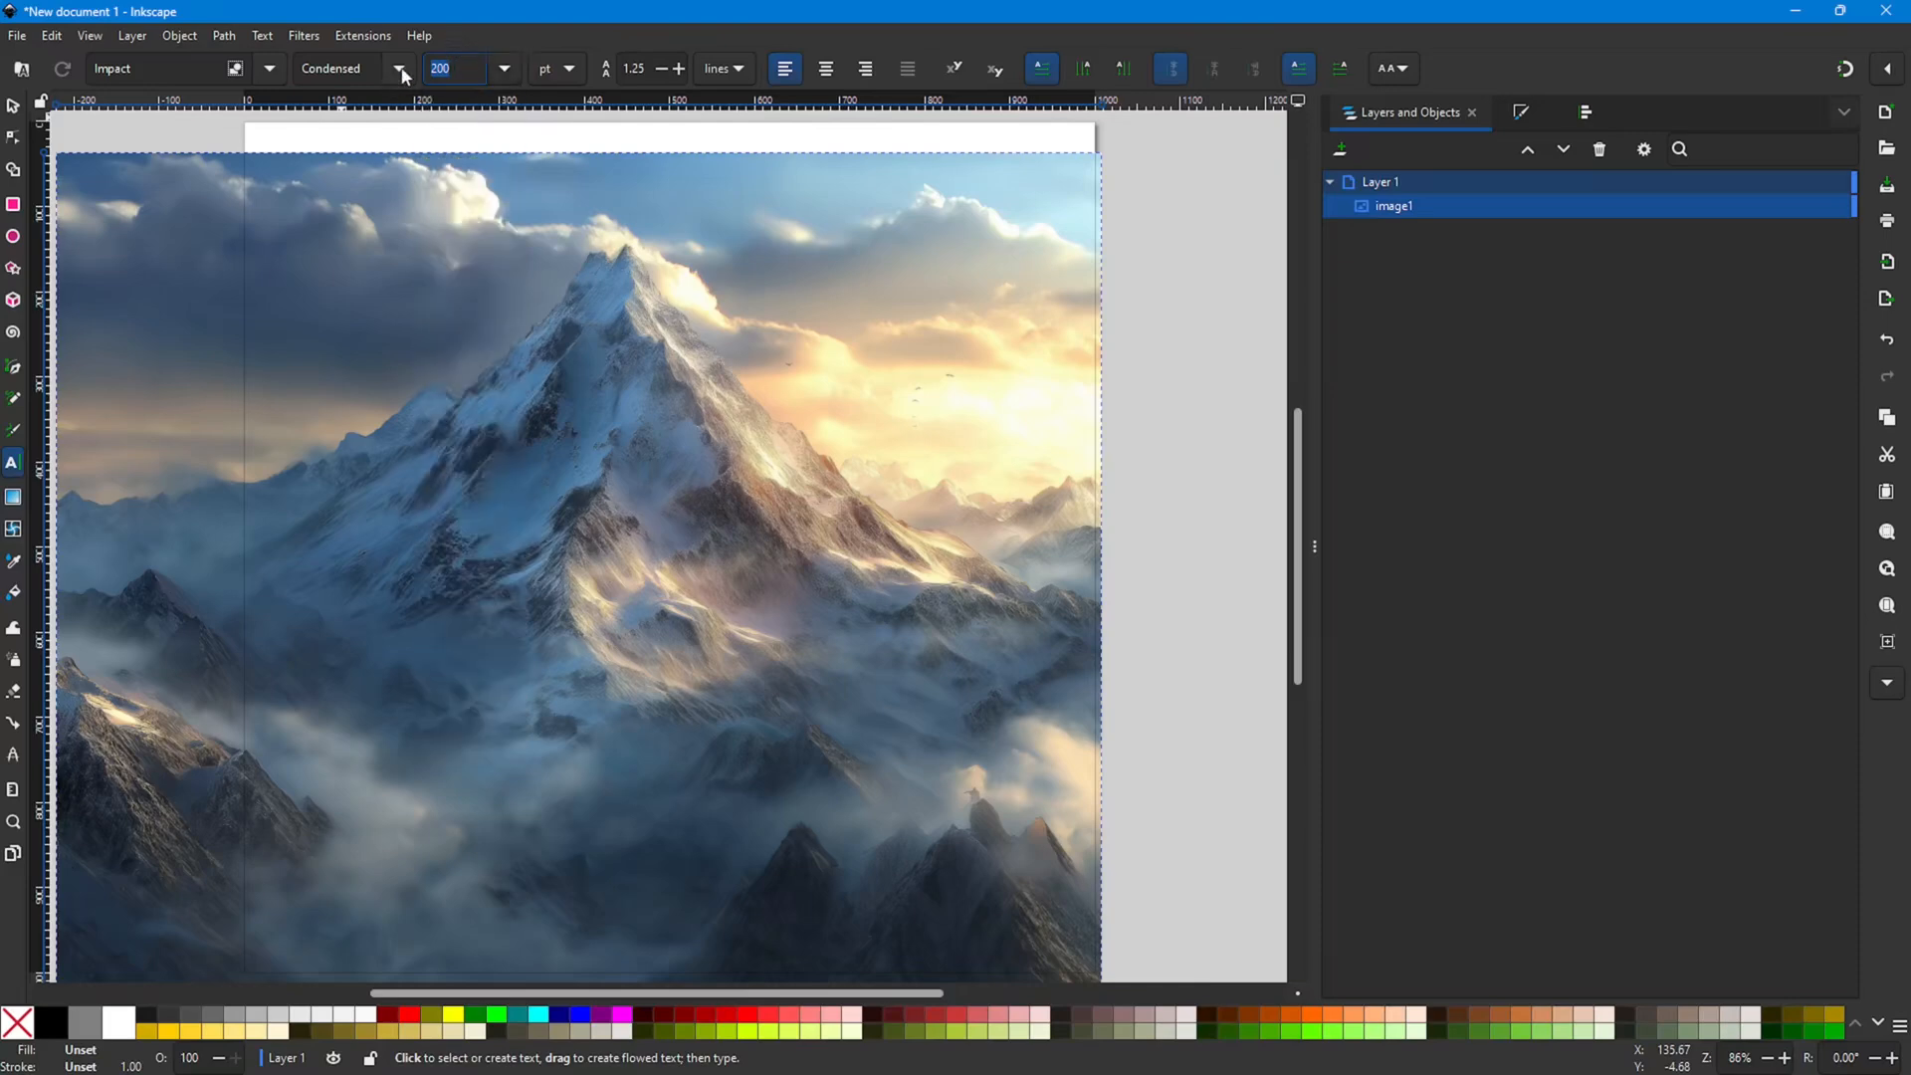
left_click(574, 73)
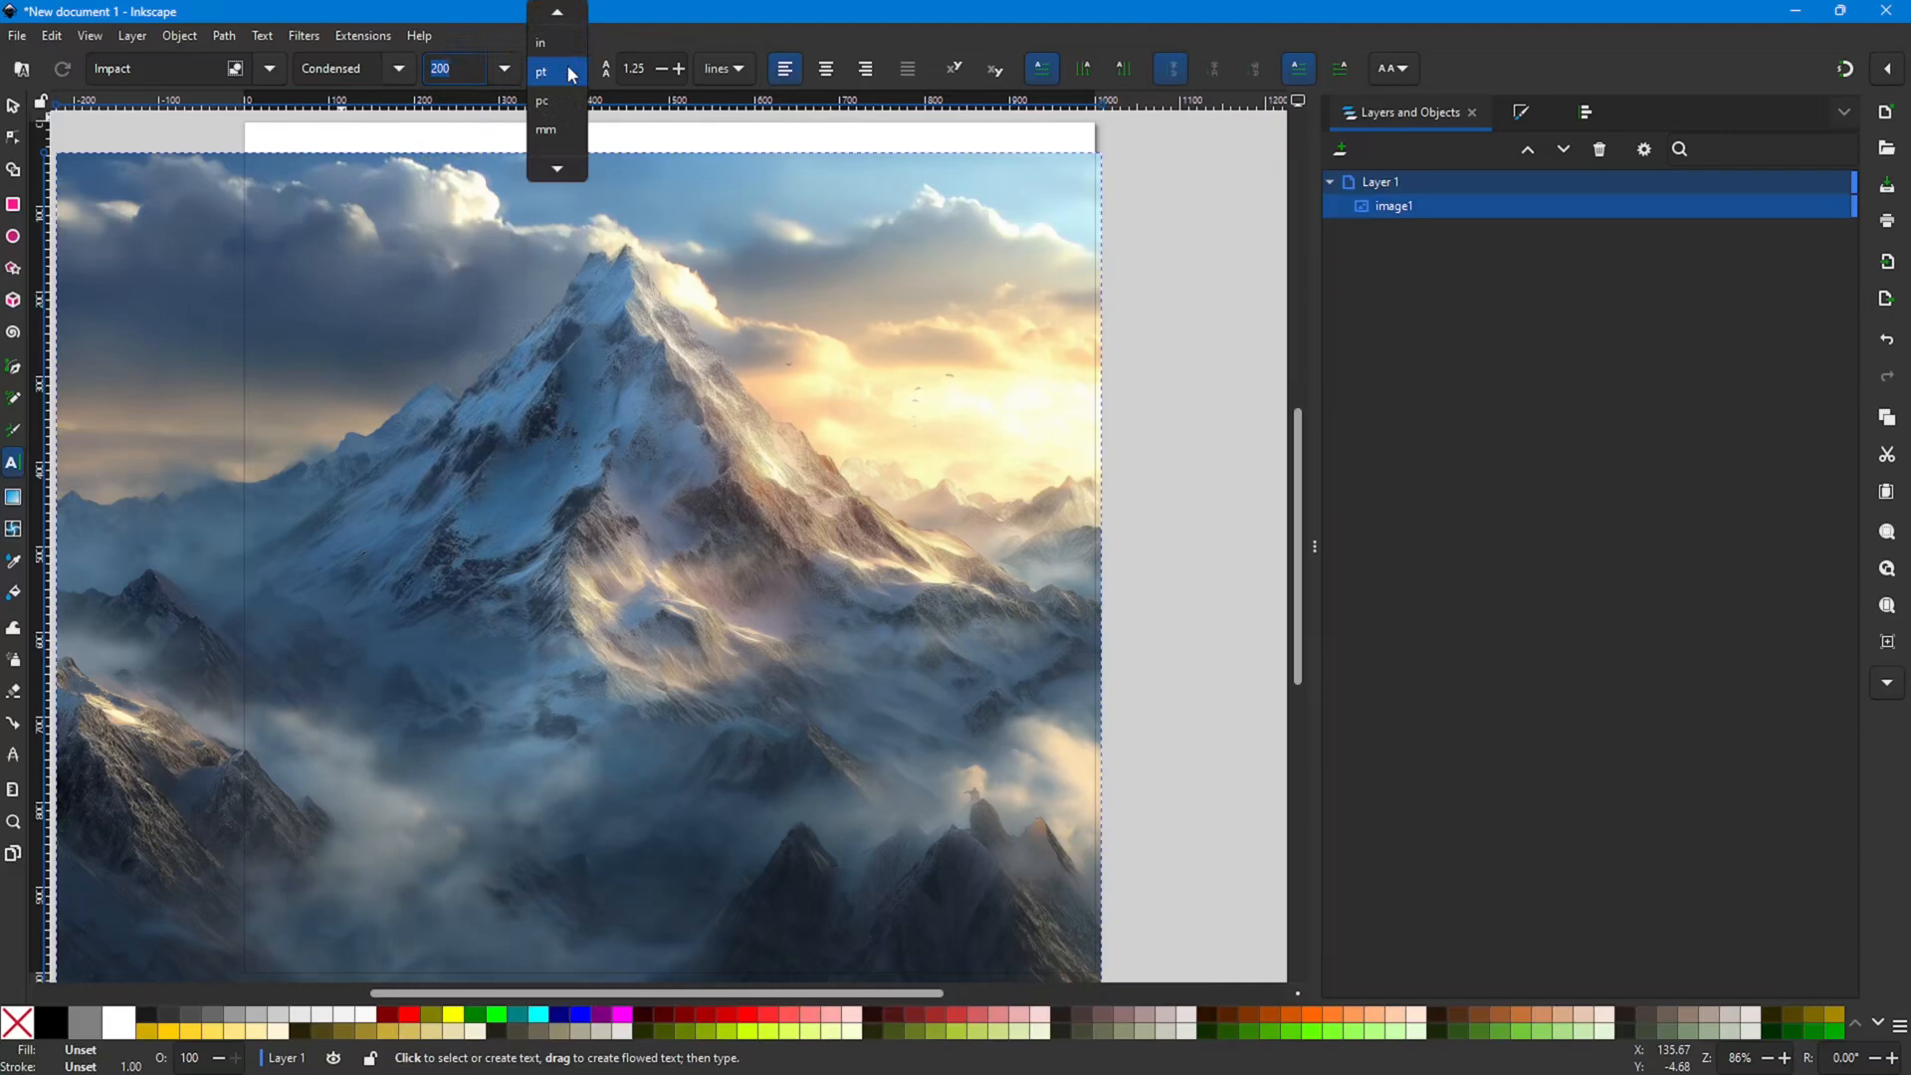
left_click(571, 74)
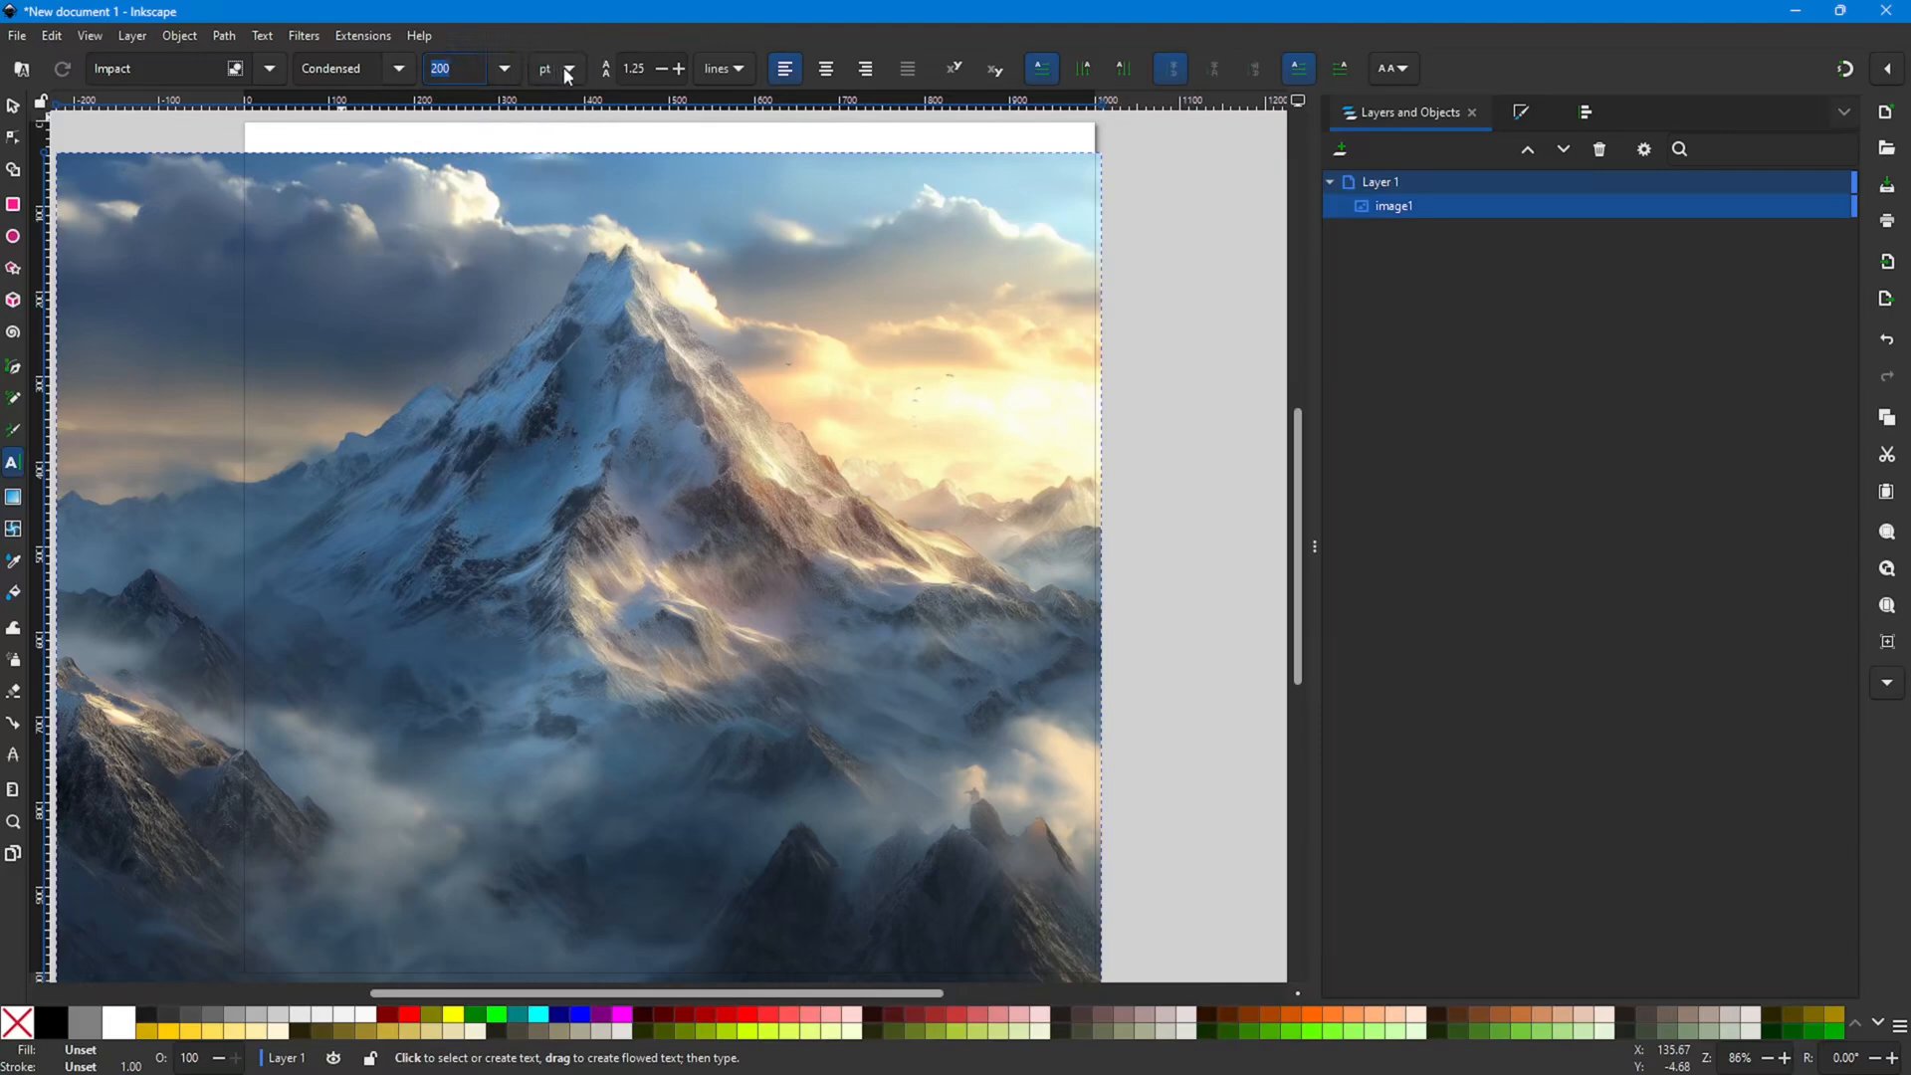
left_click(566, 73)
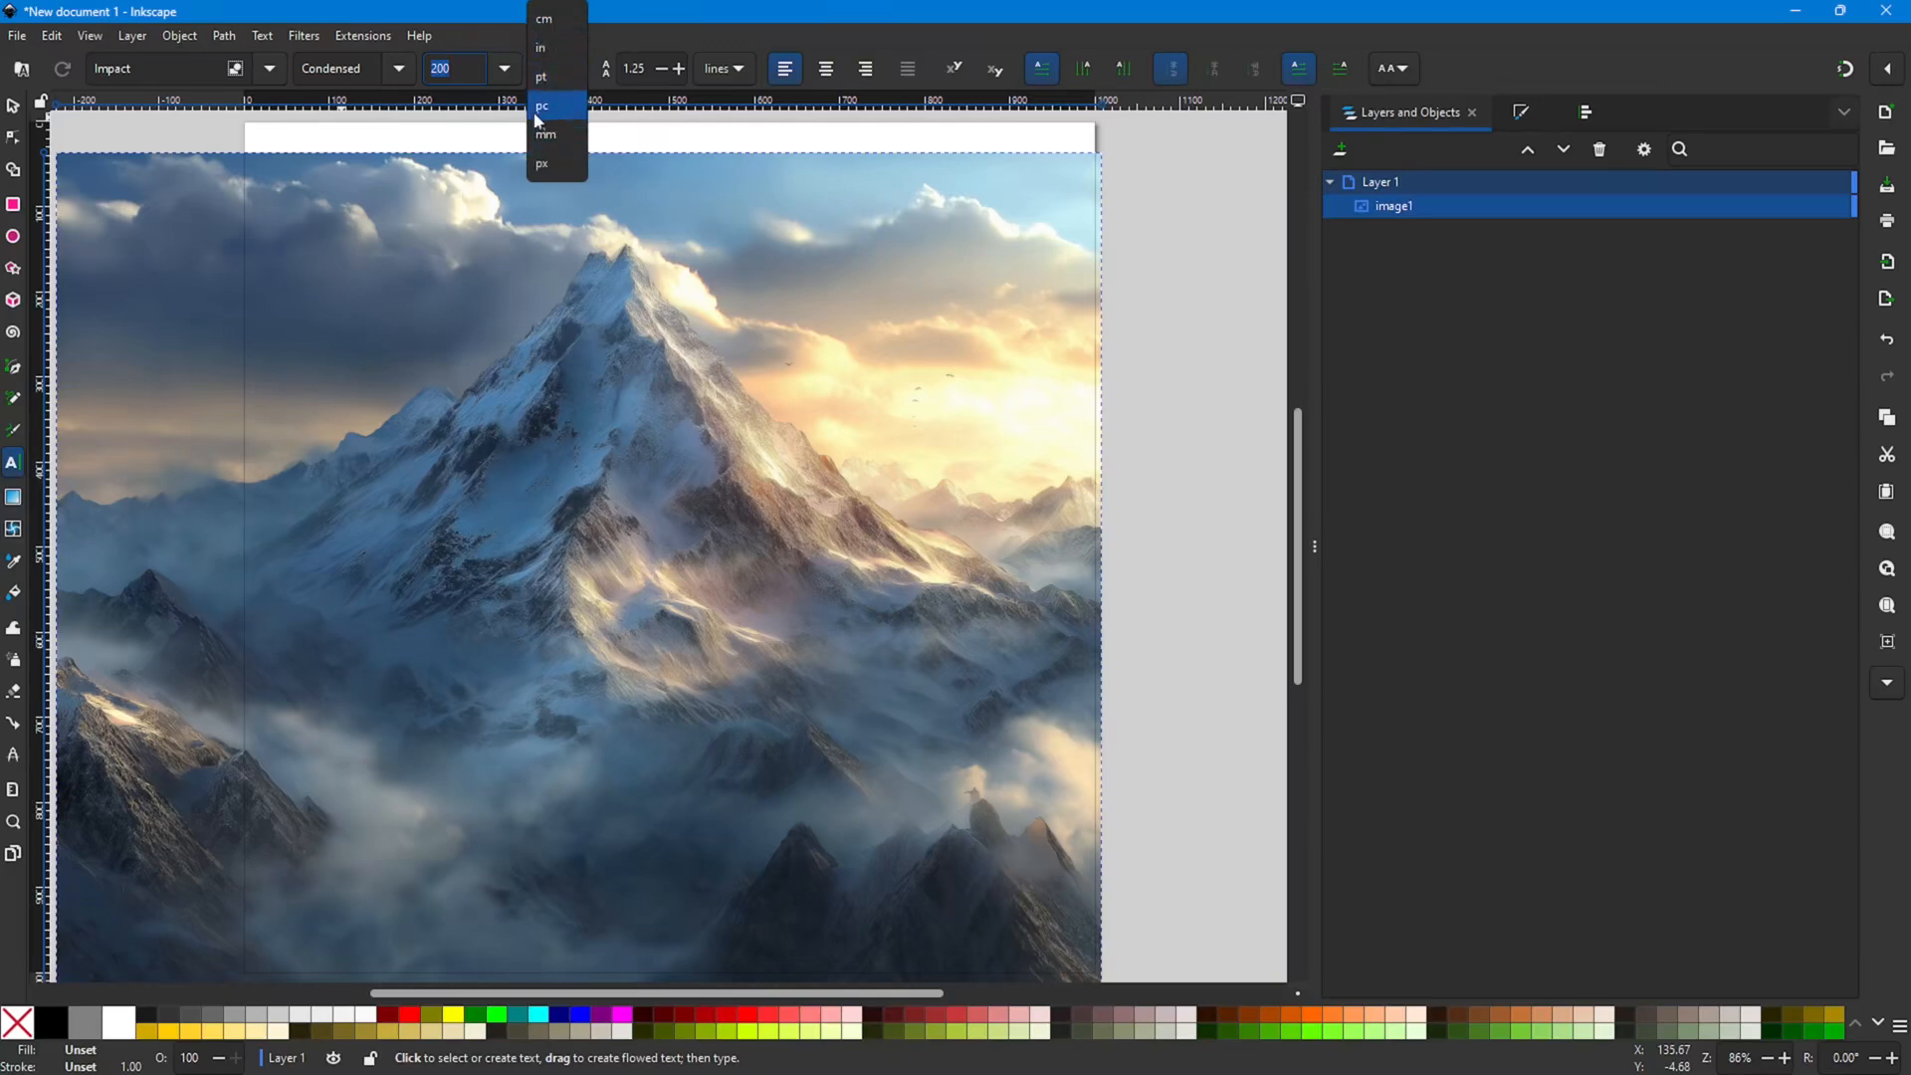
left_click(550, 80)
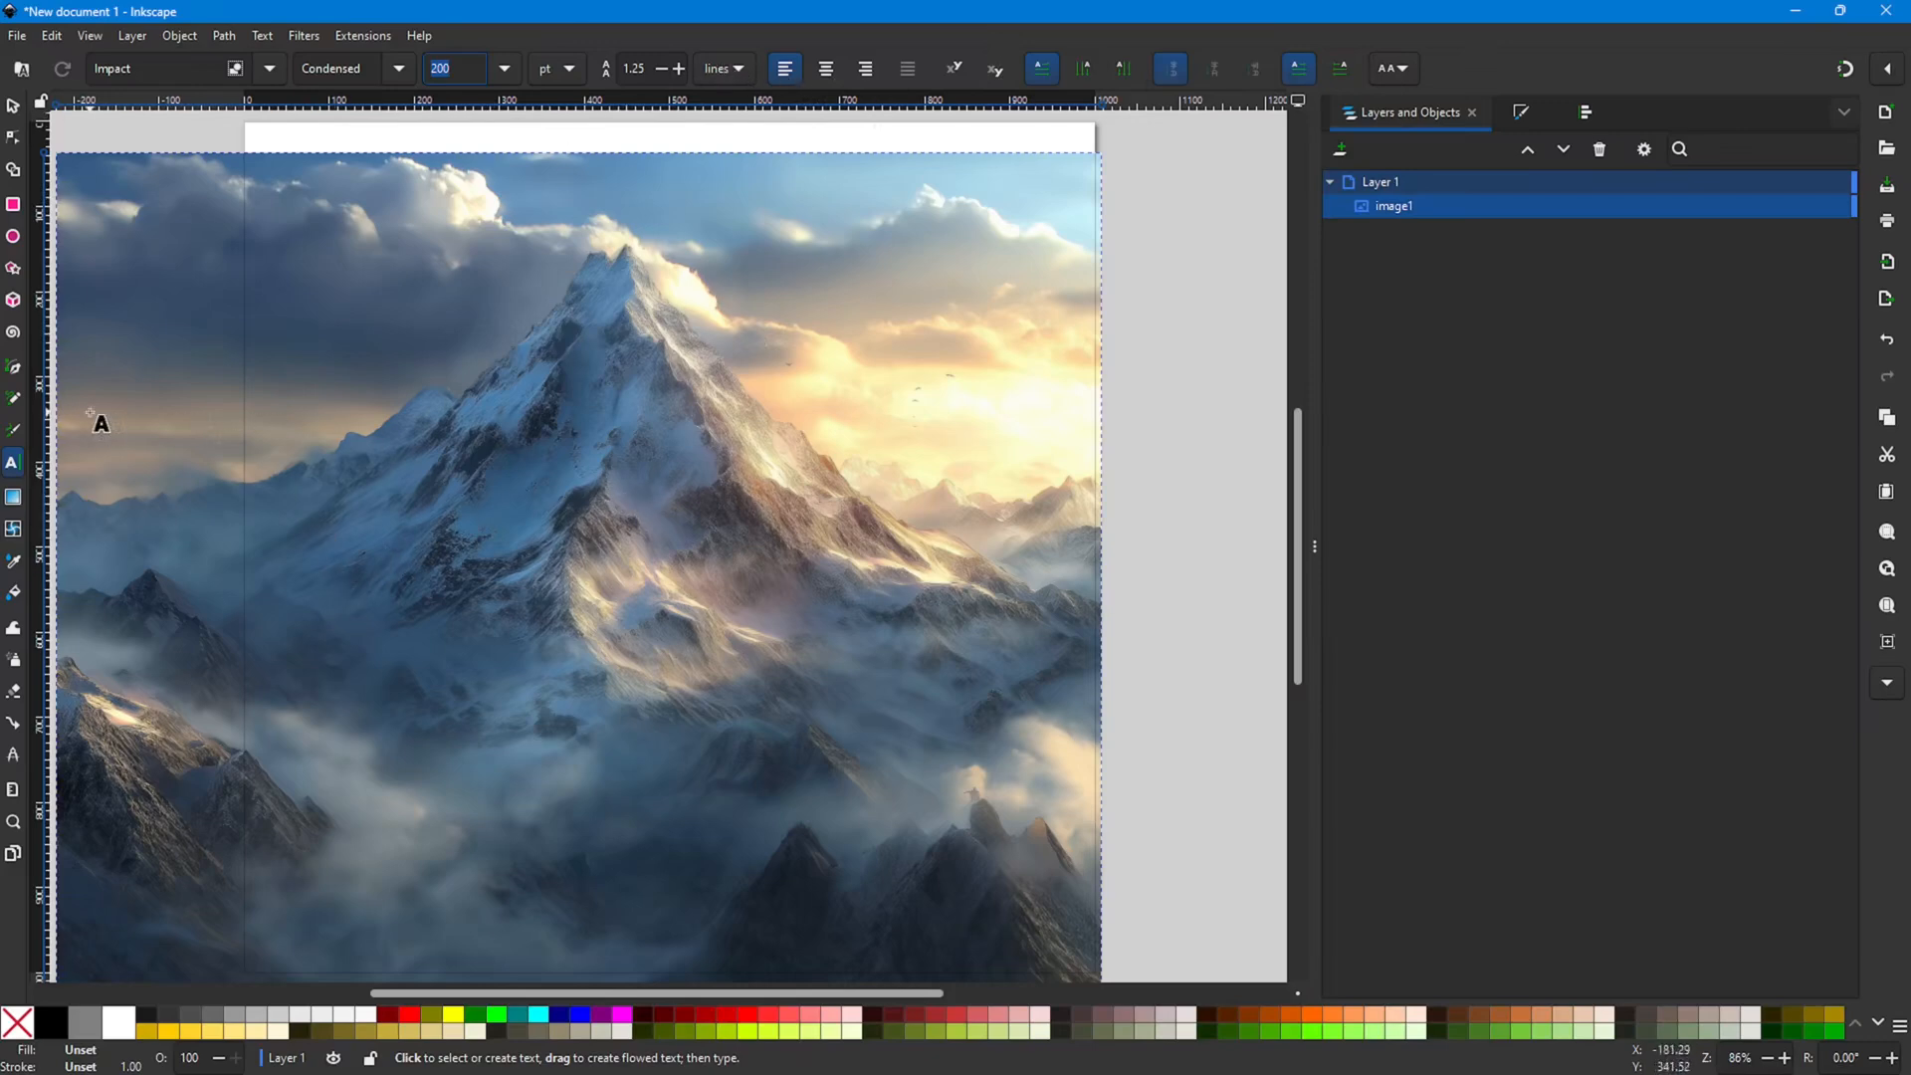
Step: Add the text MAJESTIC over the upper part of the mountain image
left_click(344, 446)
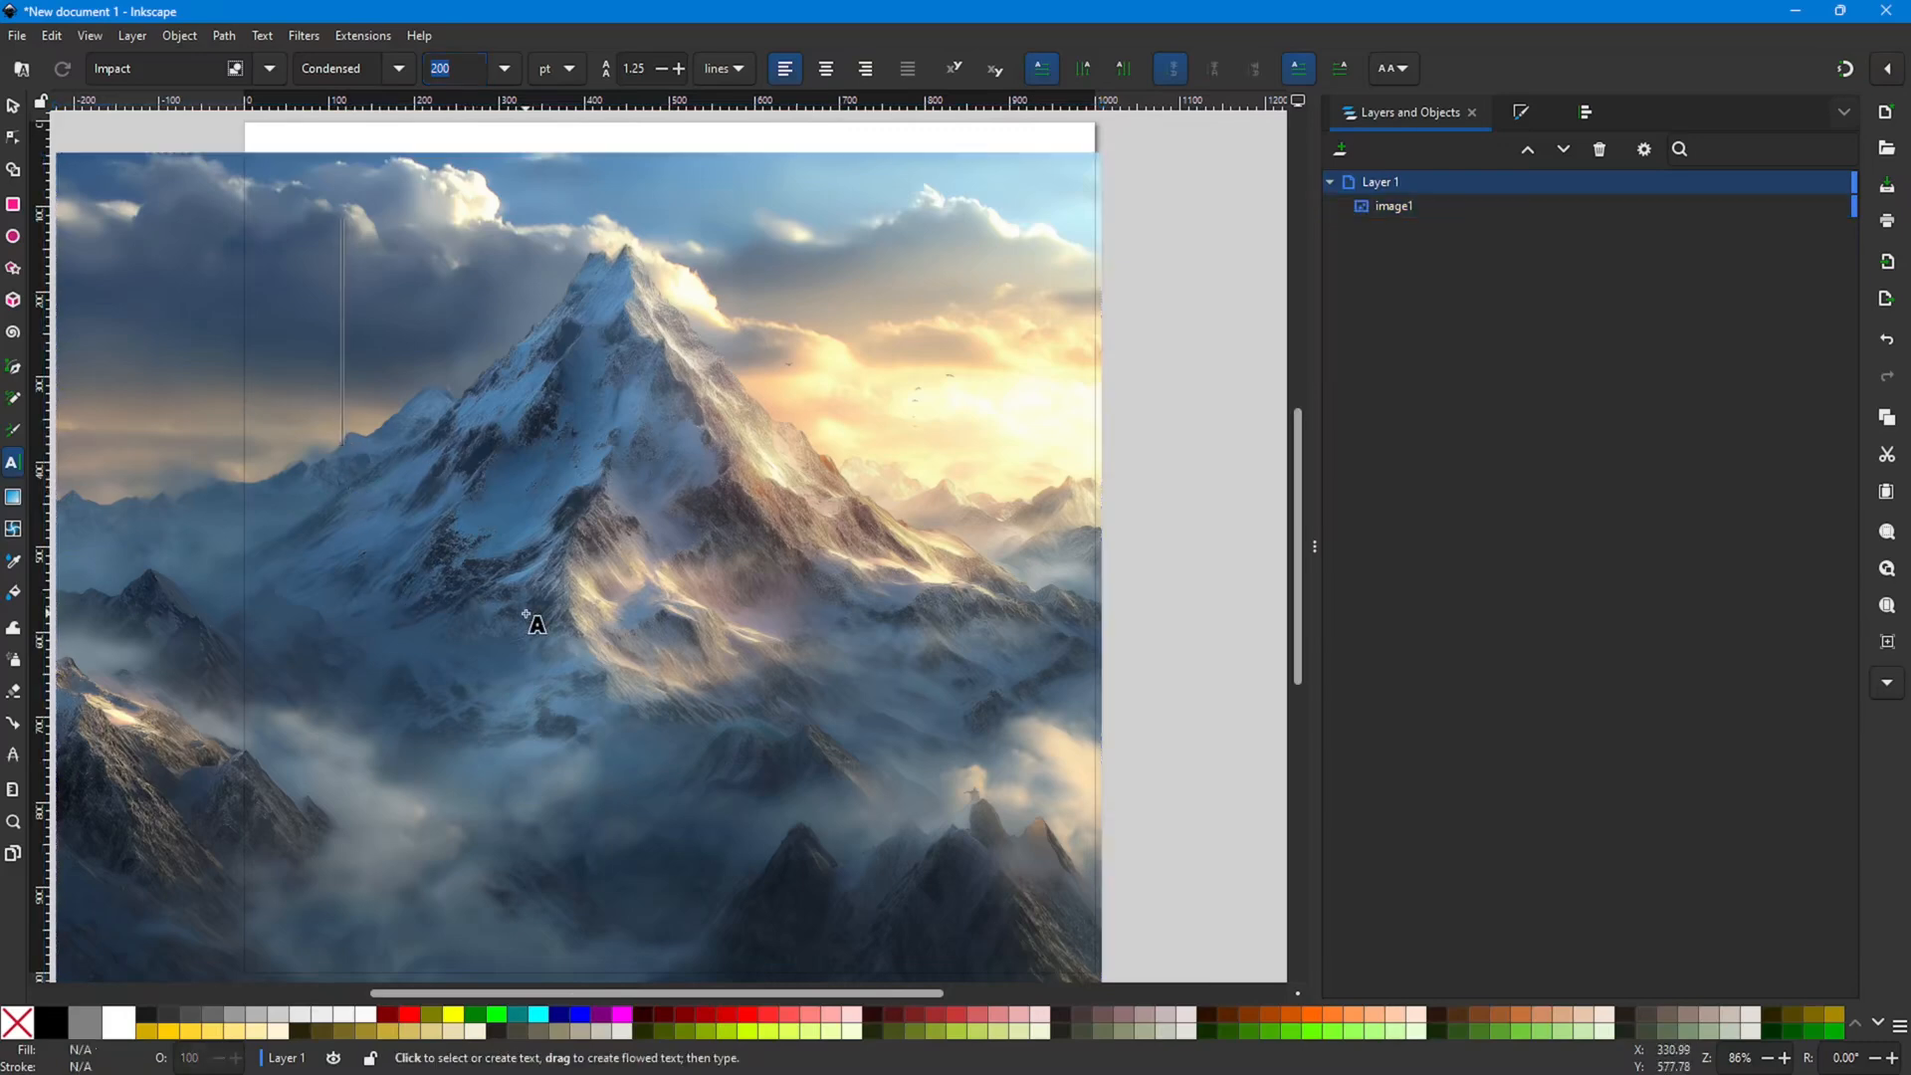
type("MA")
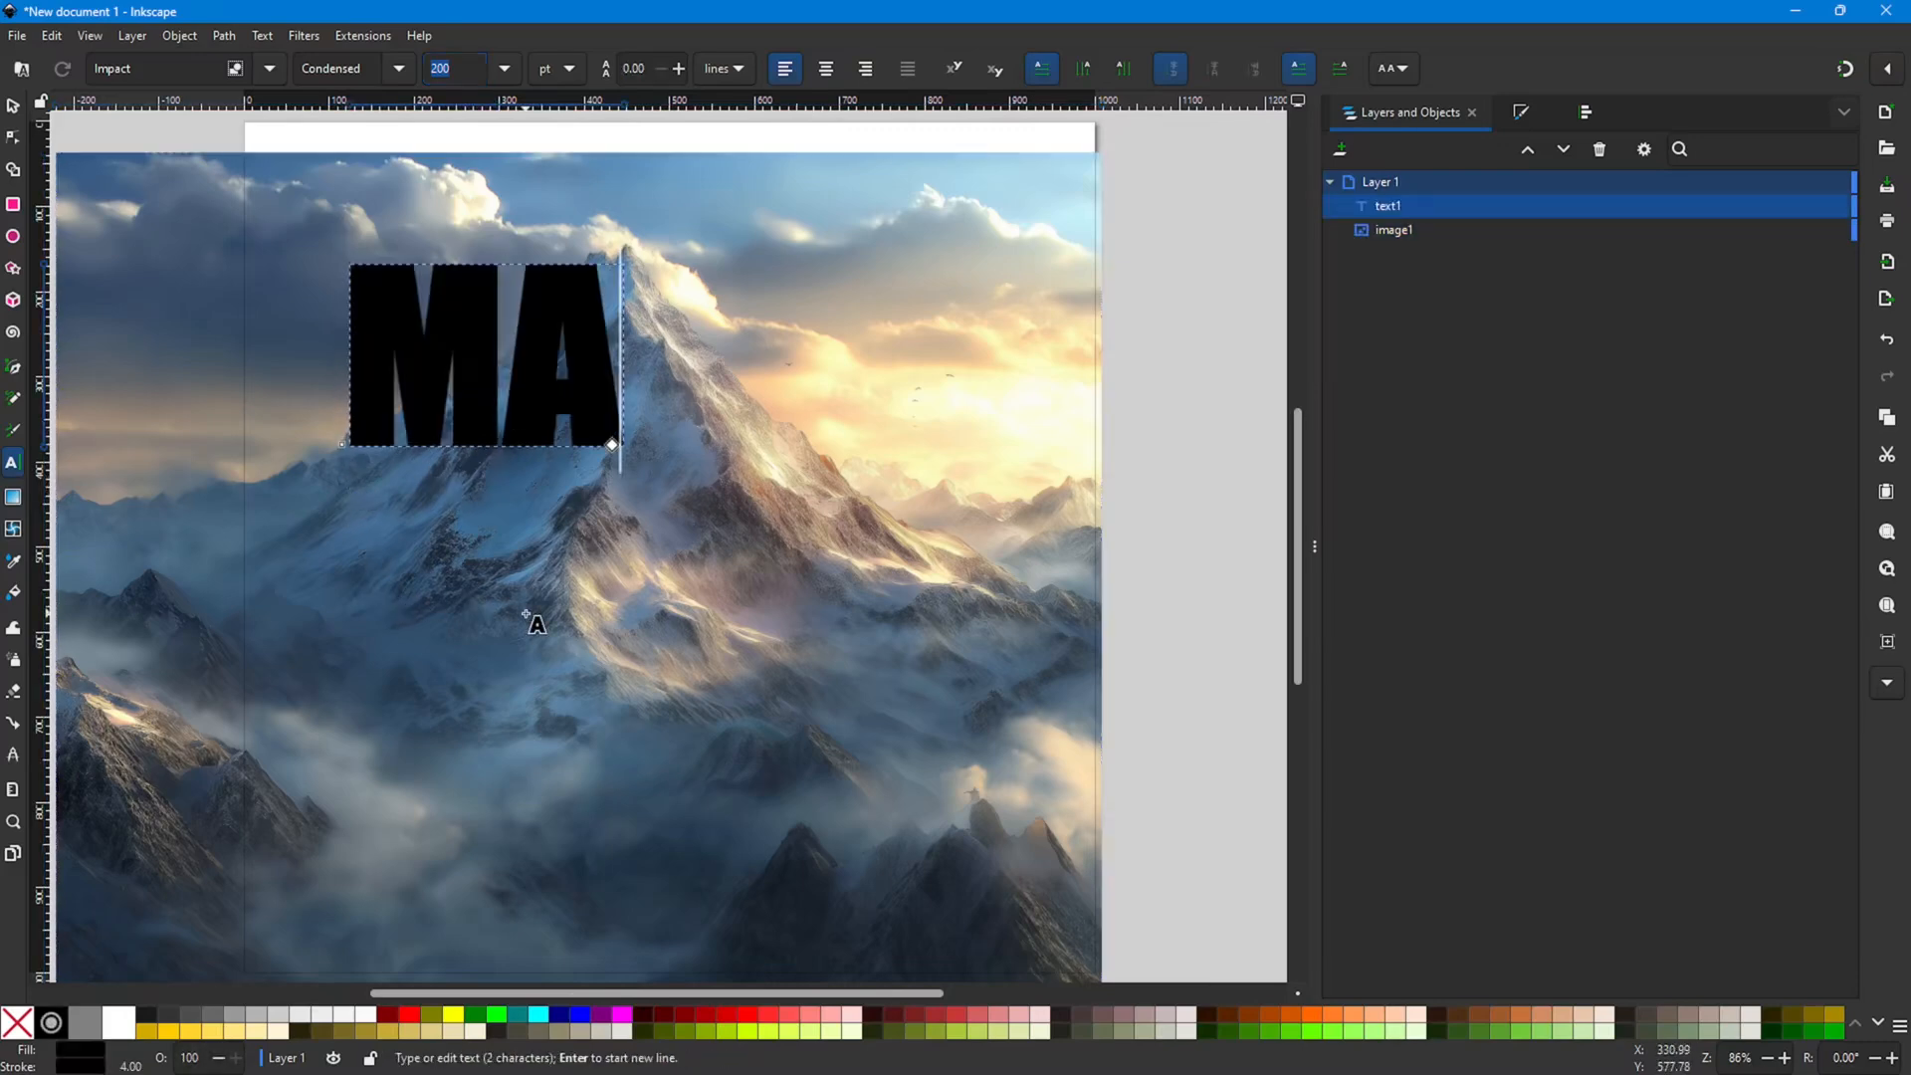
type("JESTIC")
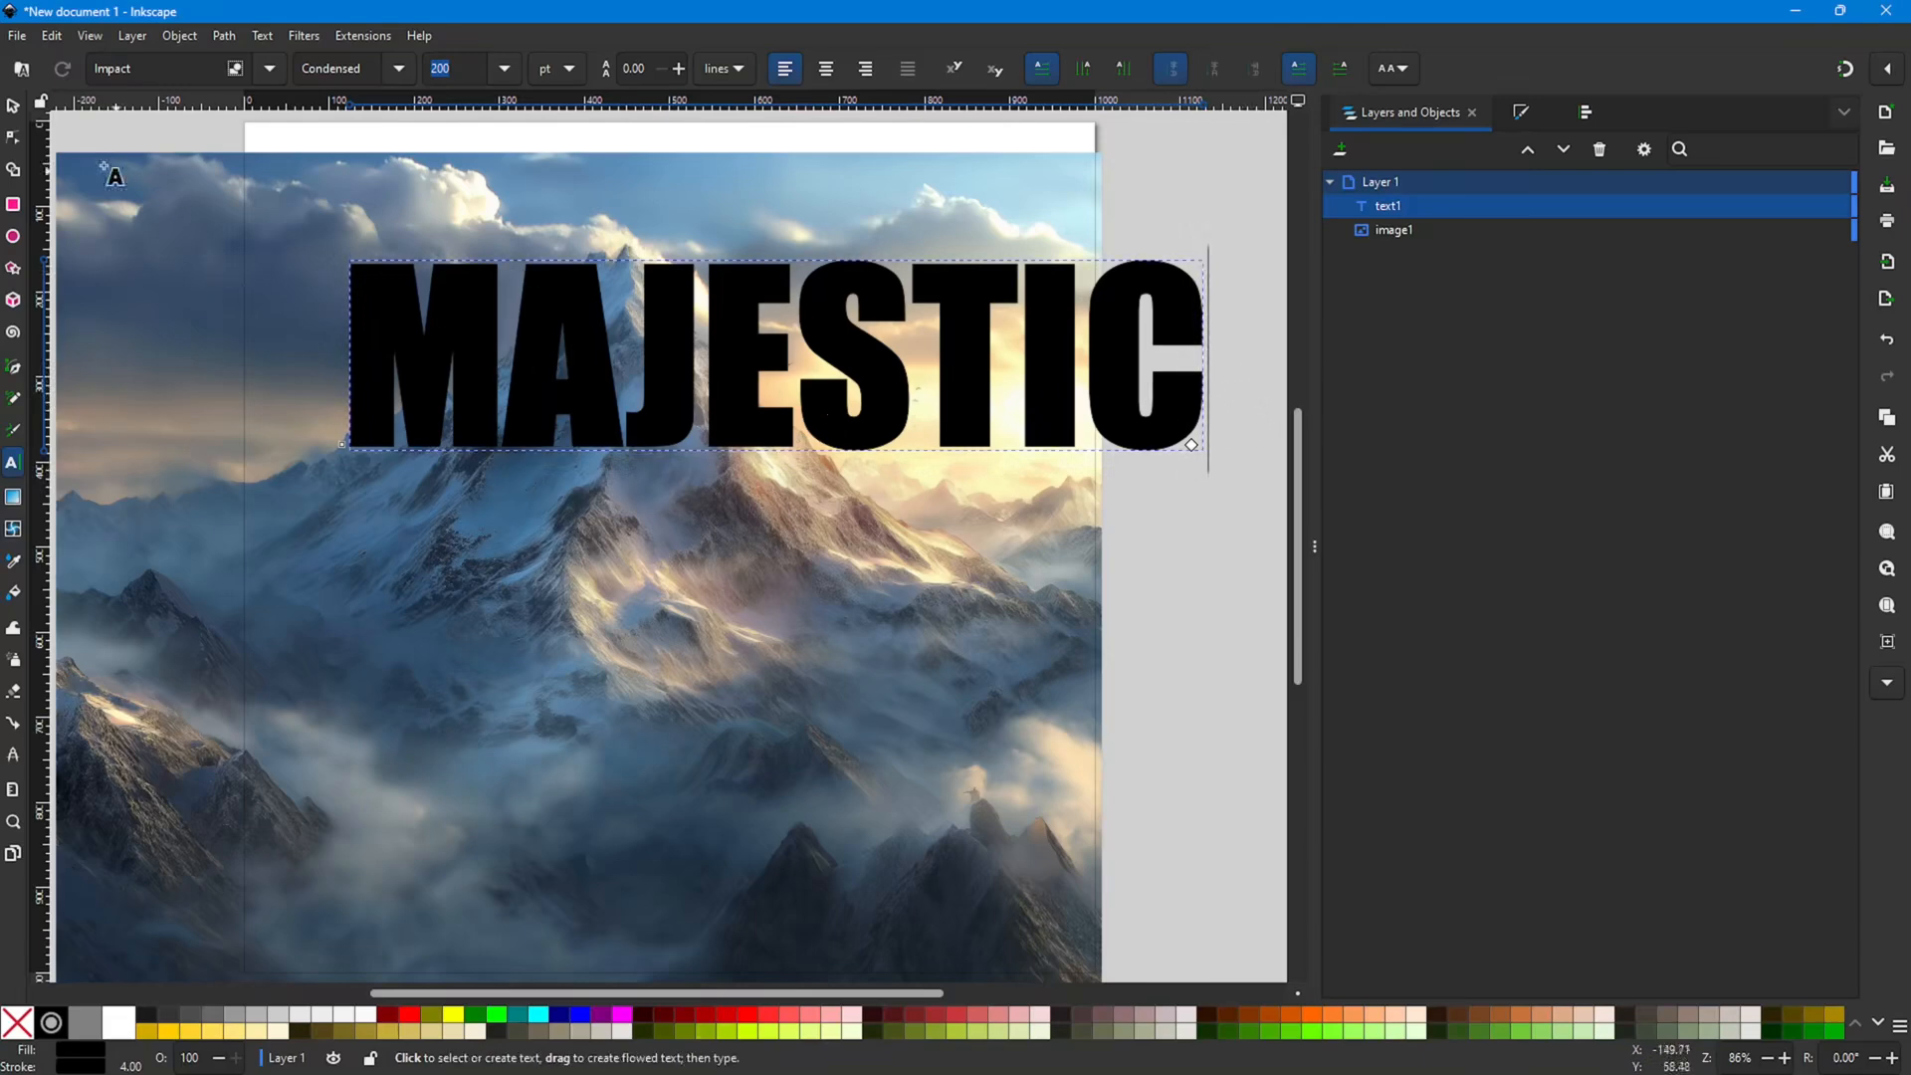
Step: Scale the MAJESTIC text down to about 876 by 196 px and reposition it across the middle of the mountain
left_click(14, 106)
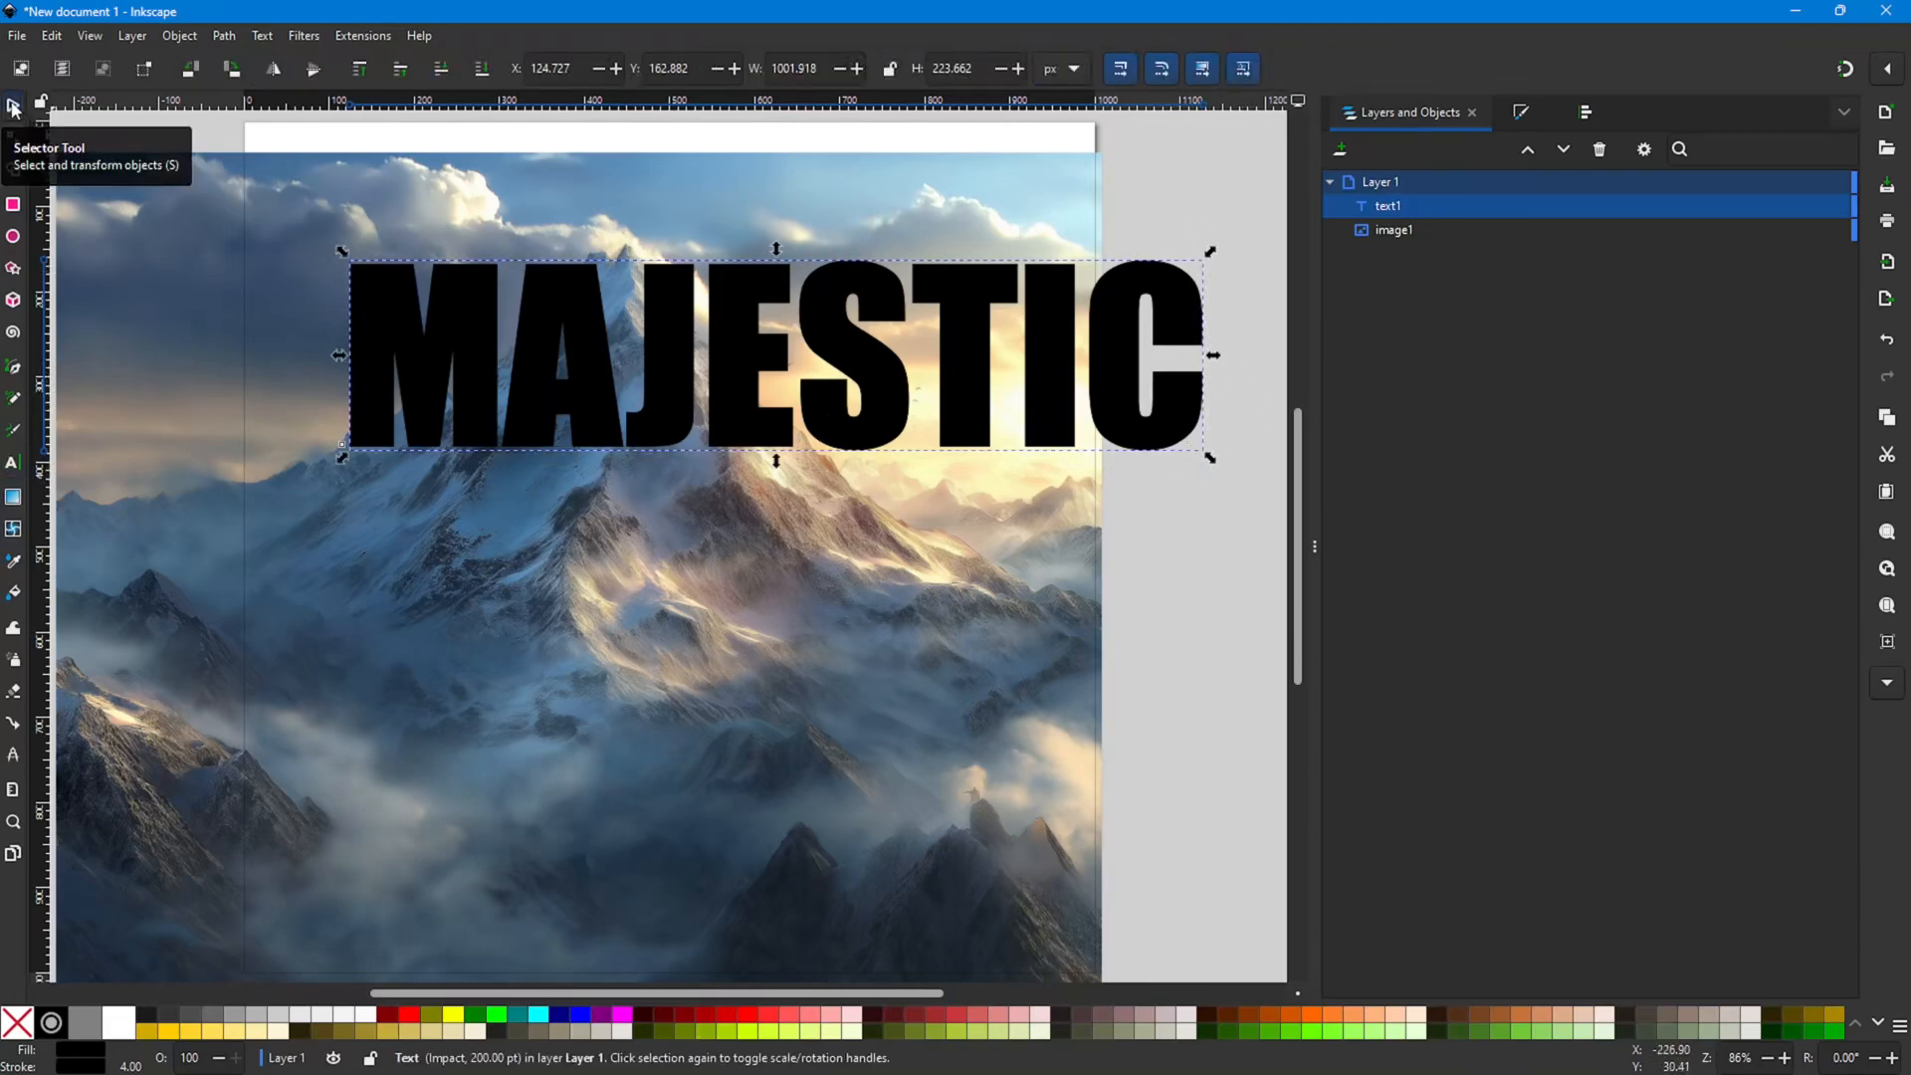
left_click_drag(732, 366, 564, 519)
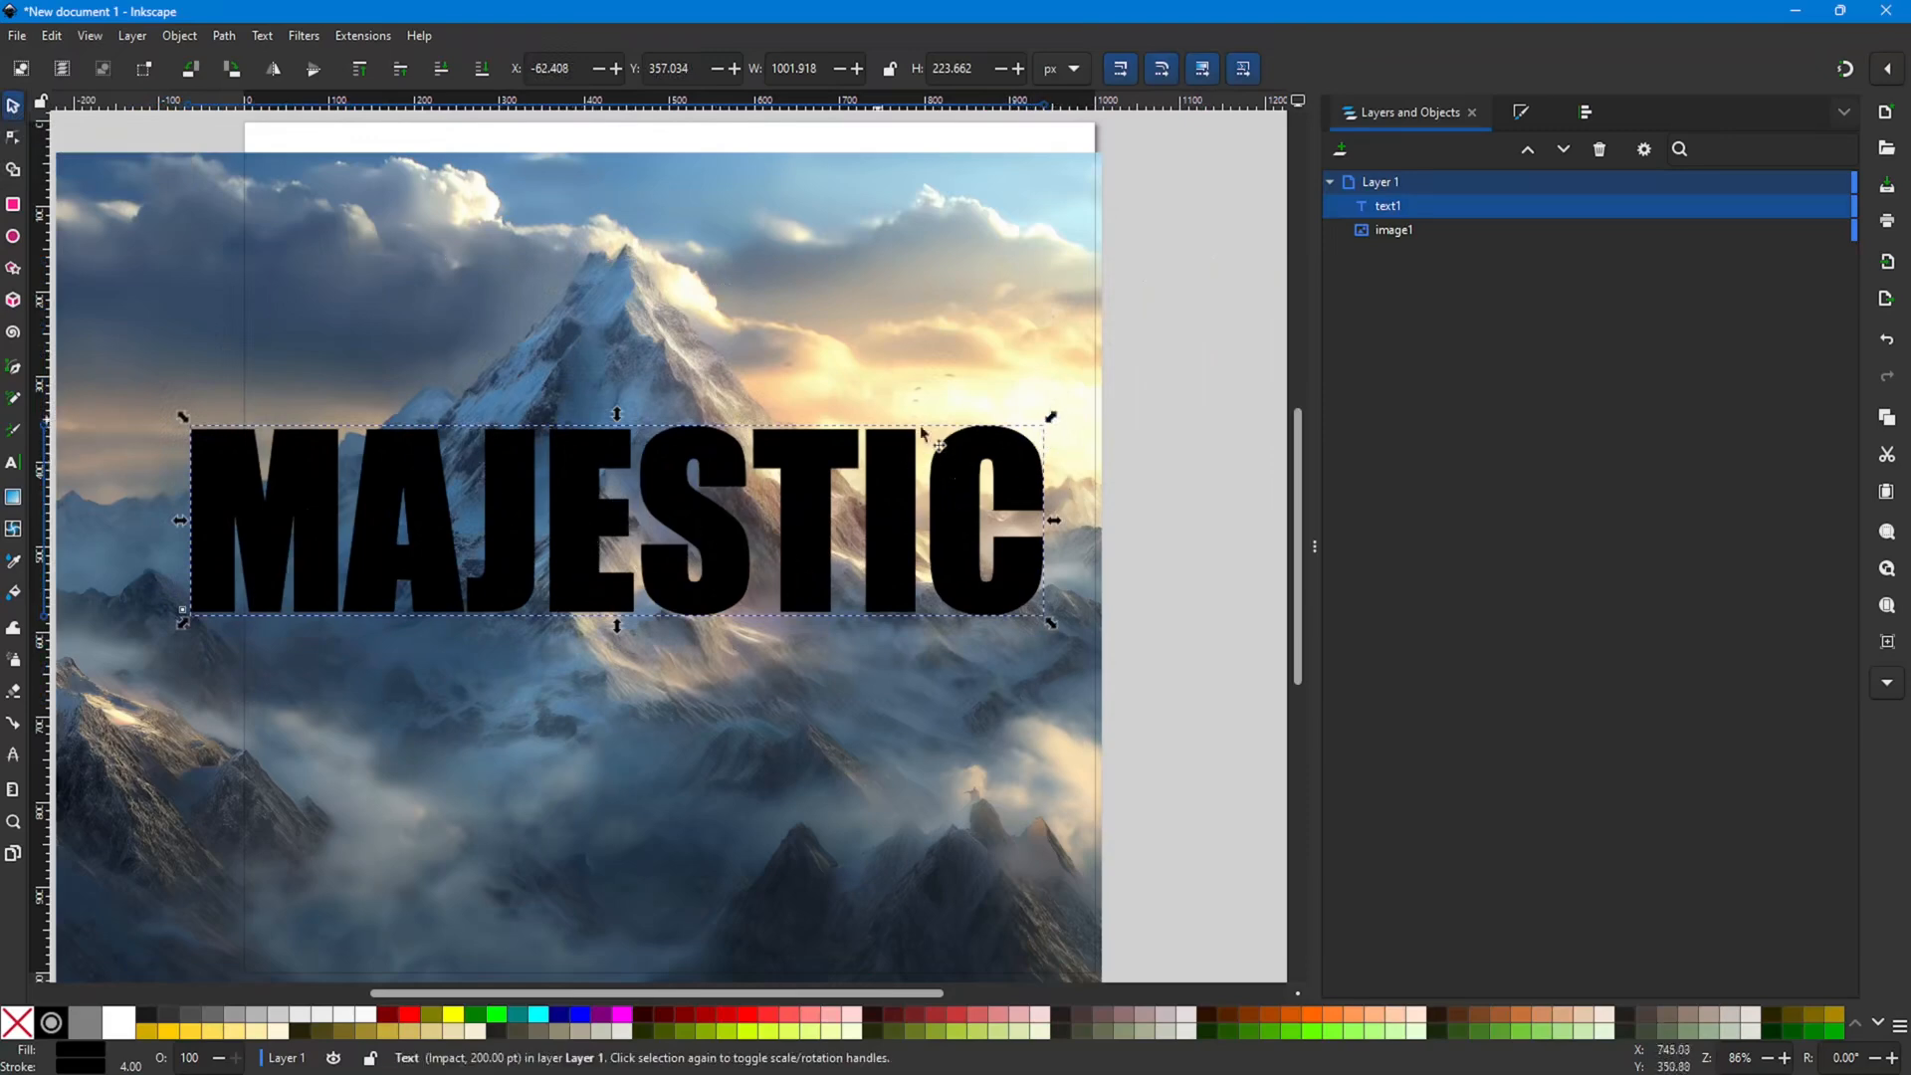
left_click(1178, 510)
left_click(789, 477)
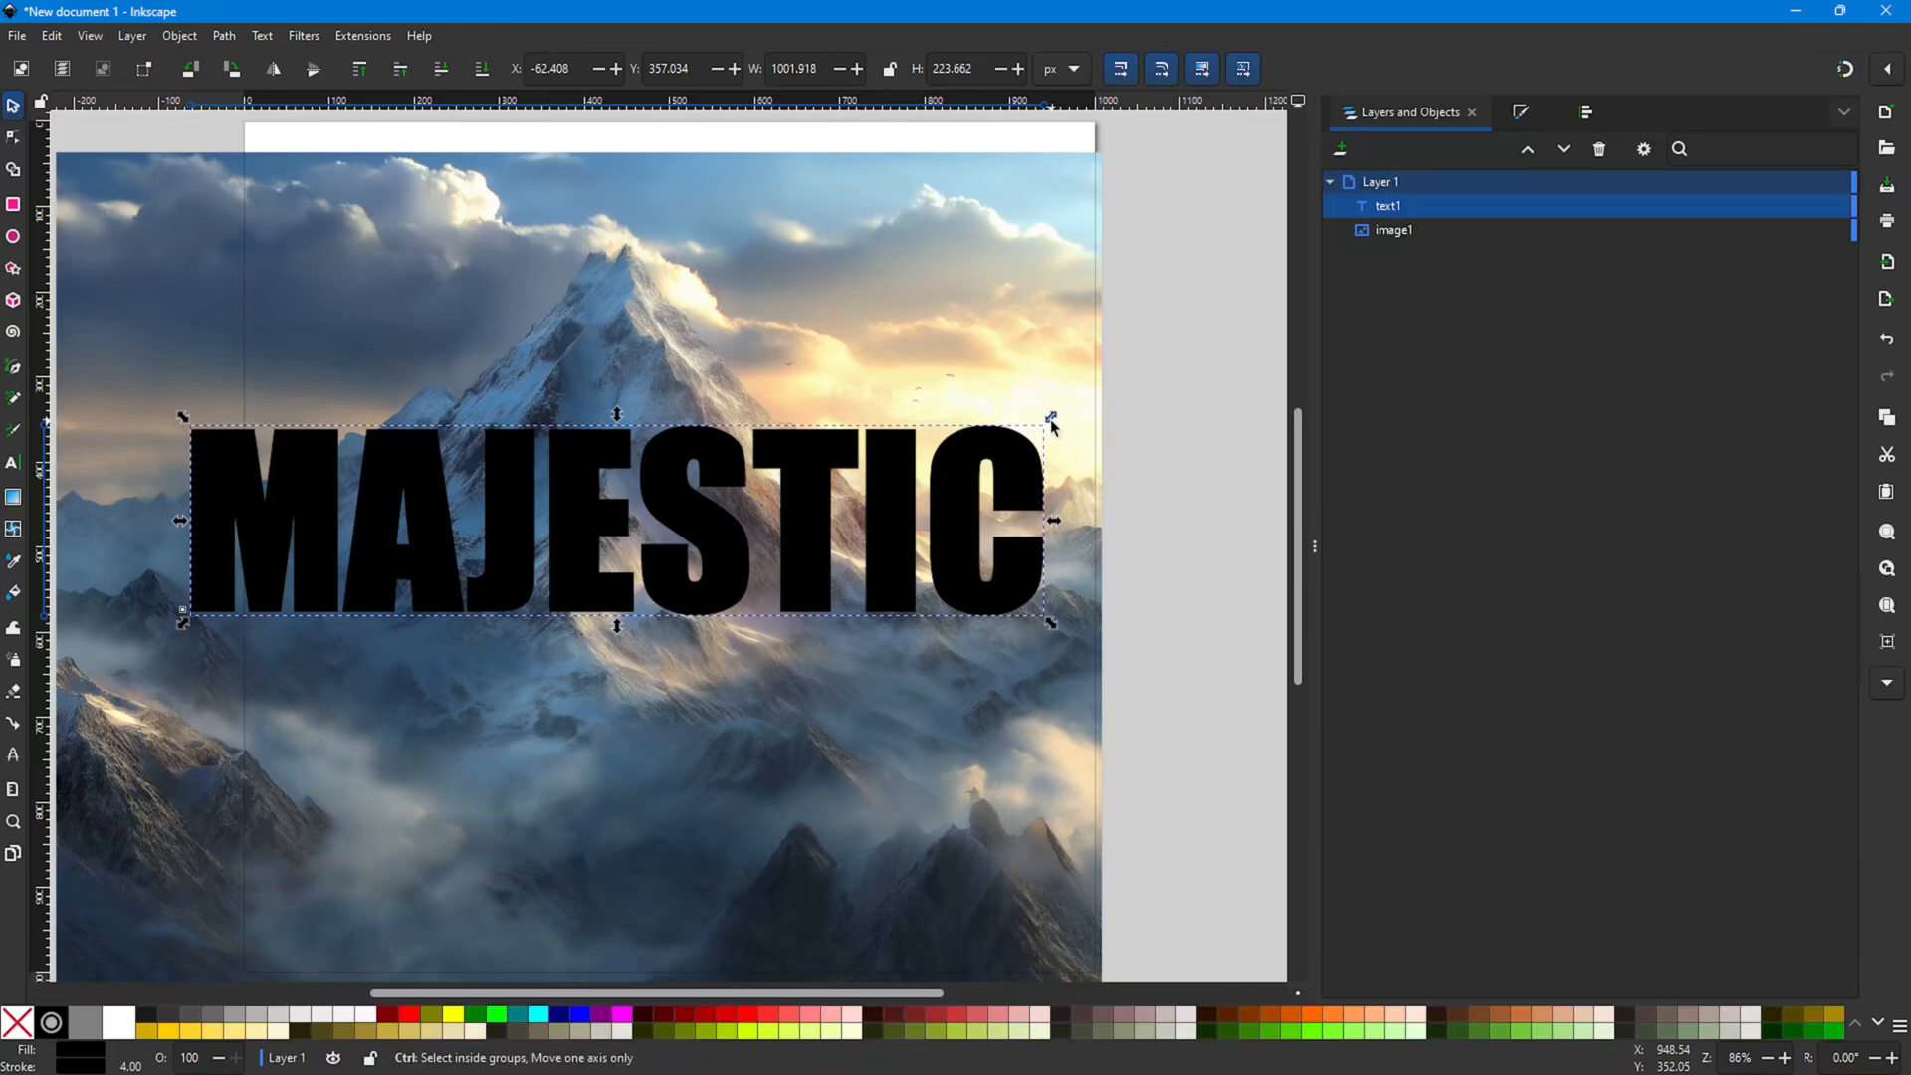
left_click_drag(1054, 426, 1015, 431)
mouse_move(595, 543)
left_mouse_down()
mouse_move(631, 540)
mouse_move(605, 547)
left_mouse_up()
left_click_drag(612, 570, 612, 569)
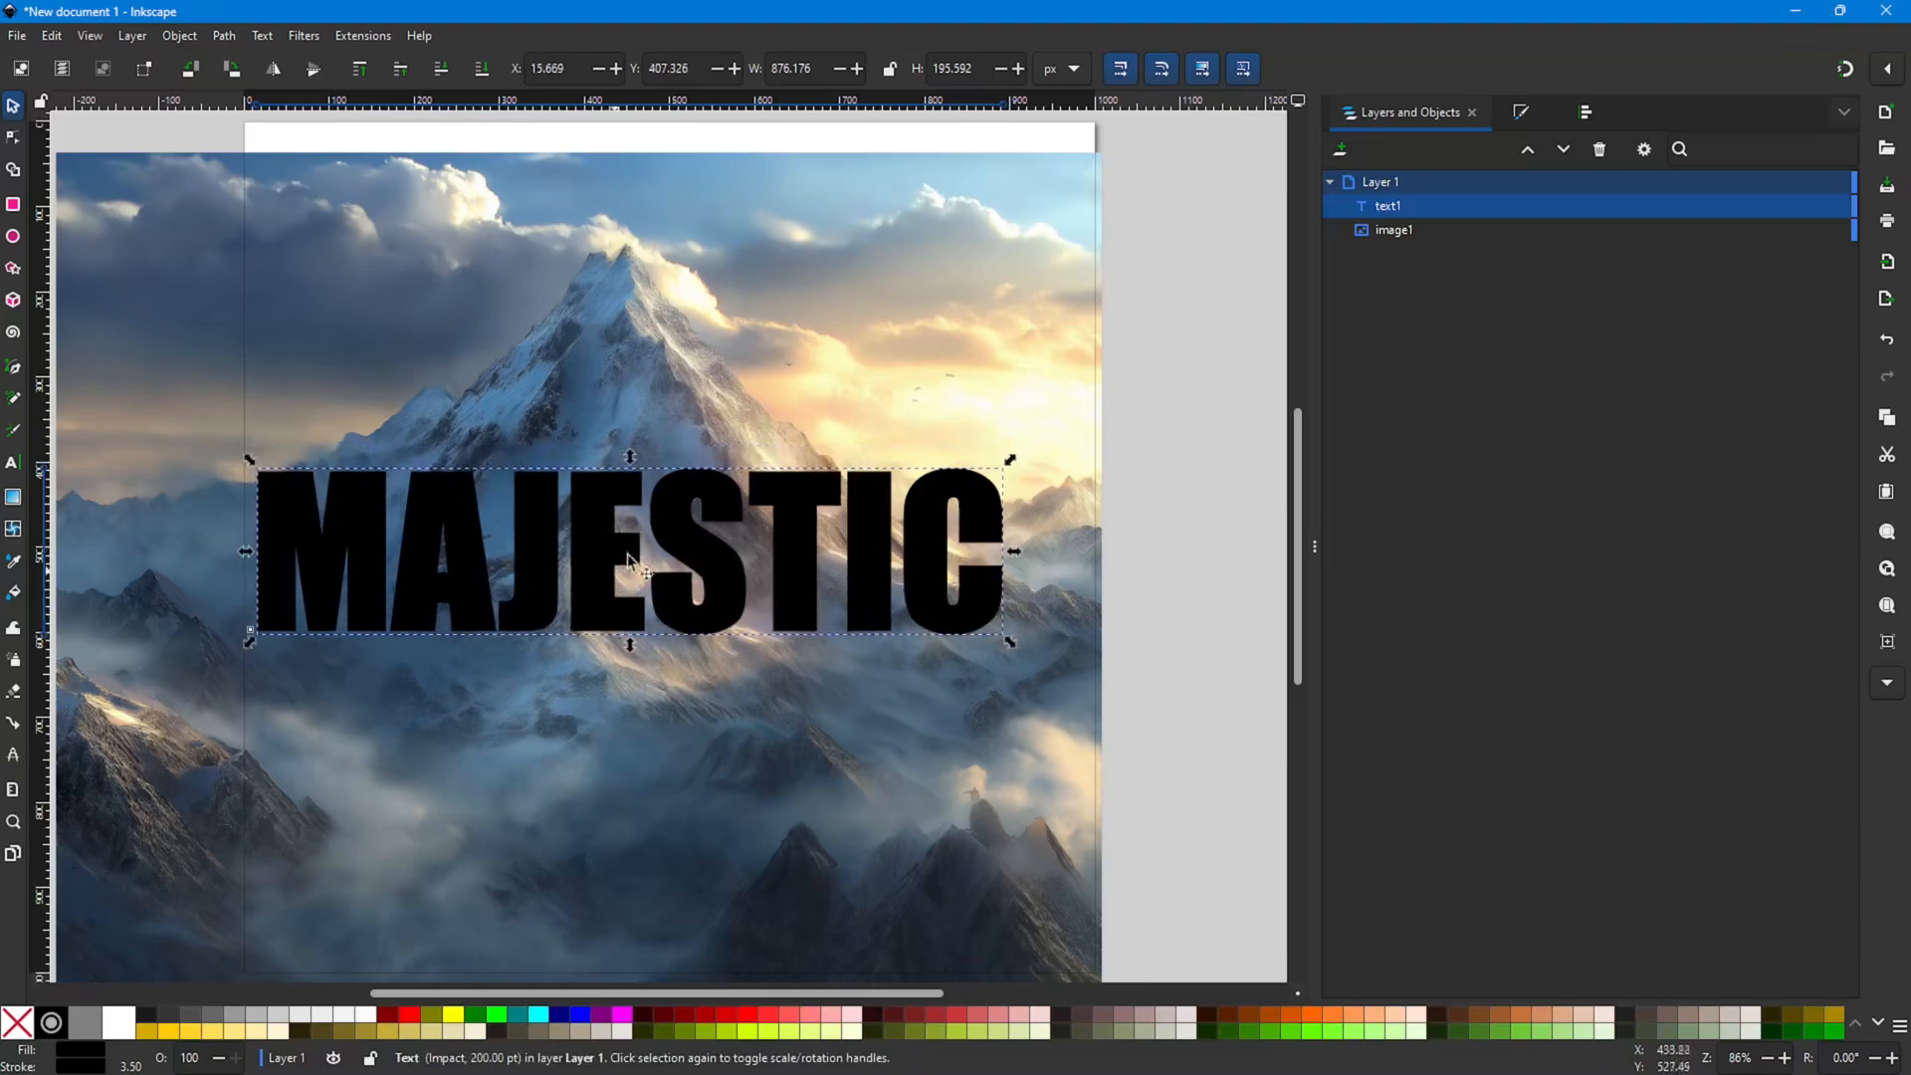
Step: Move the MAJESTIC text up just below the mountain peak, to about X 4, Y 282 px
scroll(916, 426, "up", 1)
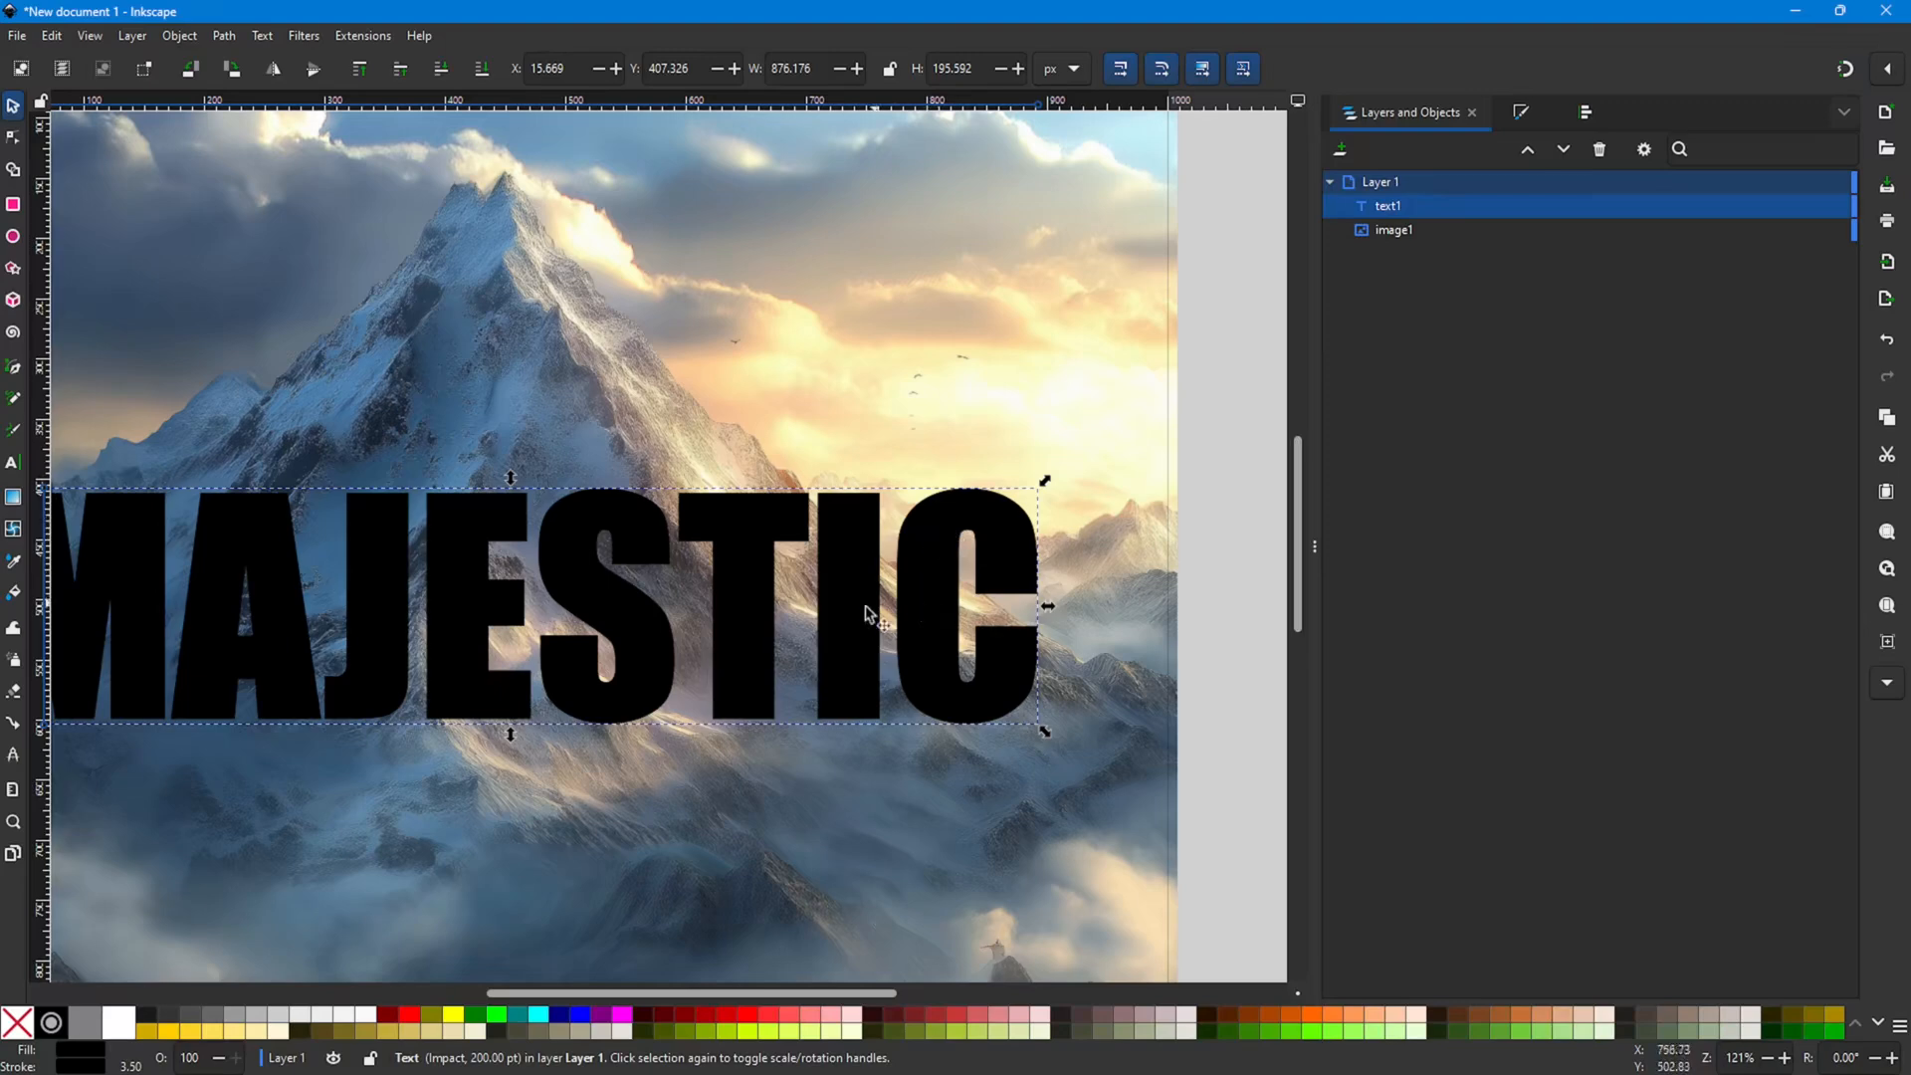
left_click_drag(736, 639, 722, 593)
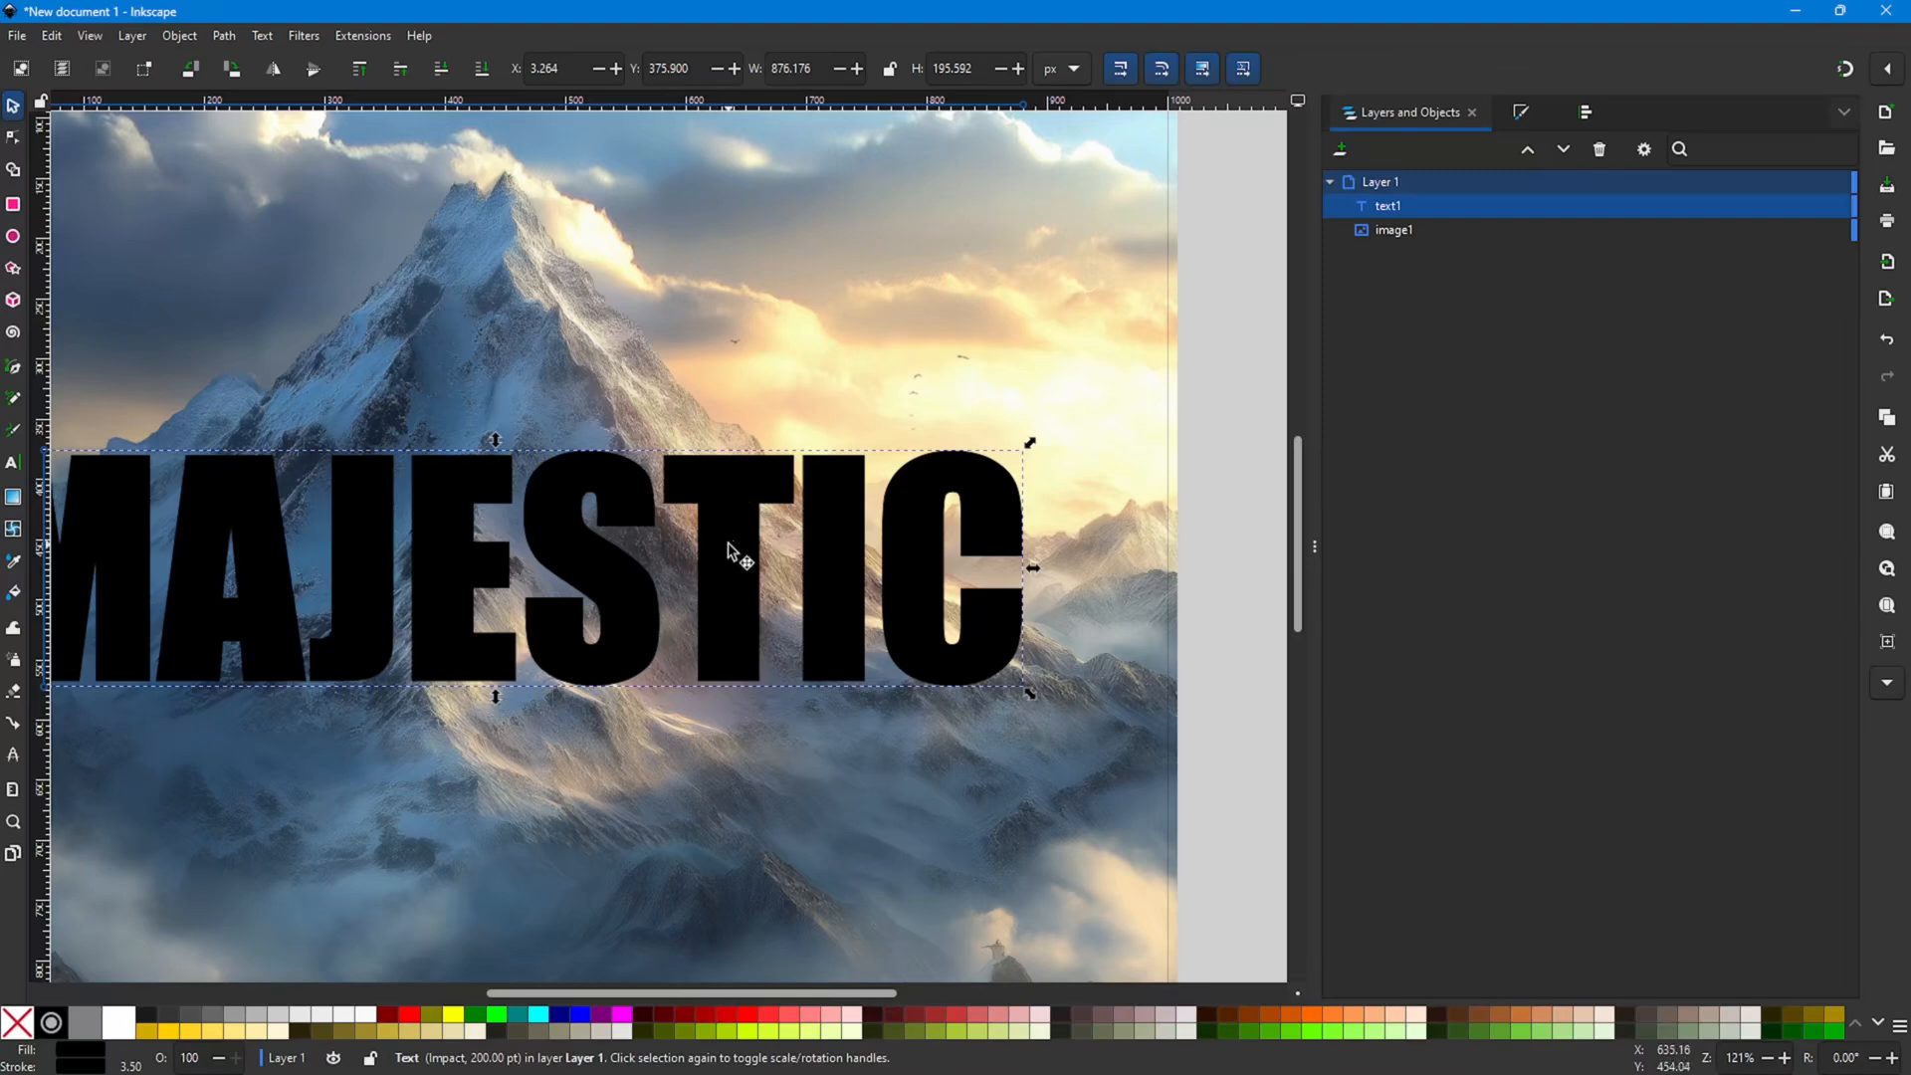
left_click_drag(728, 545, 729, 431)
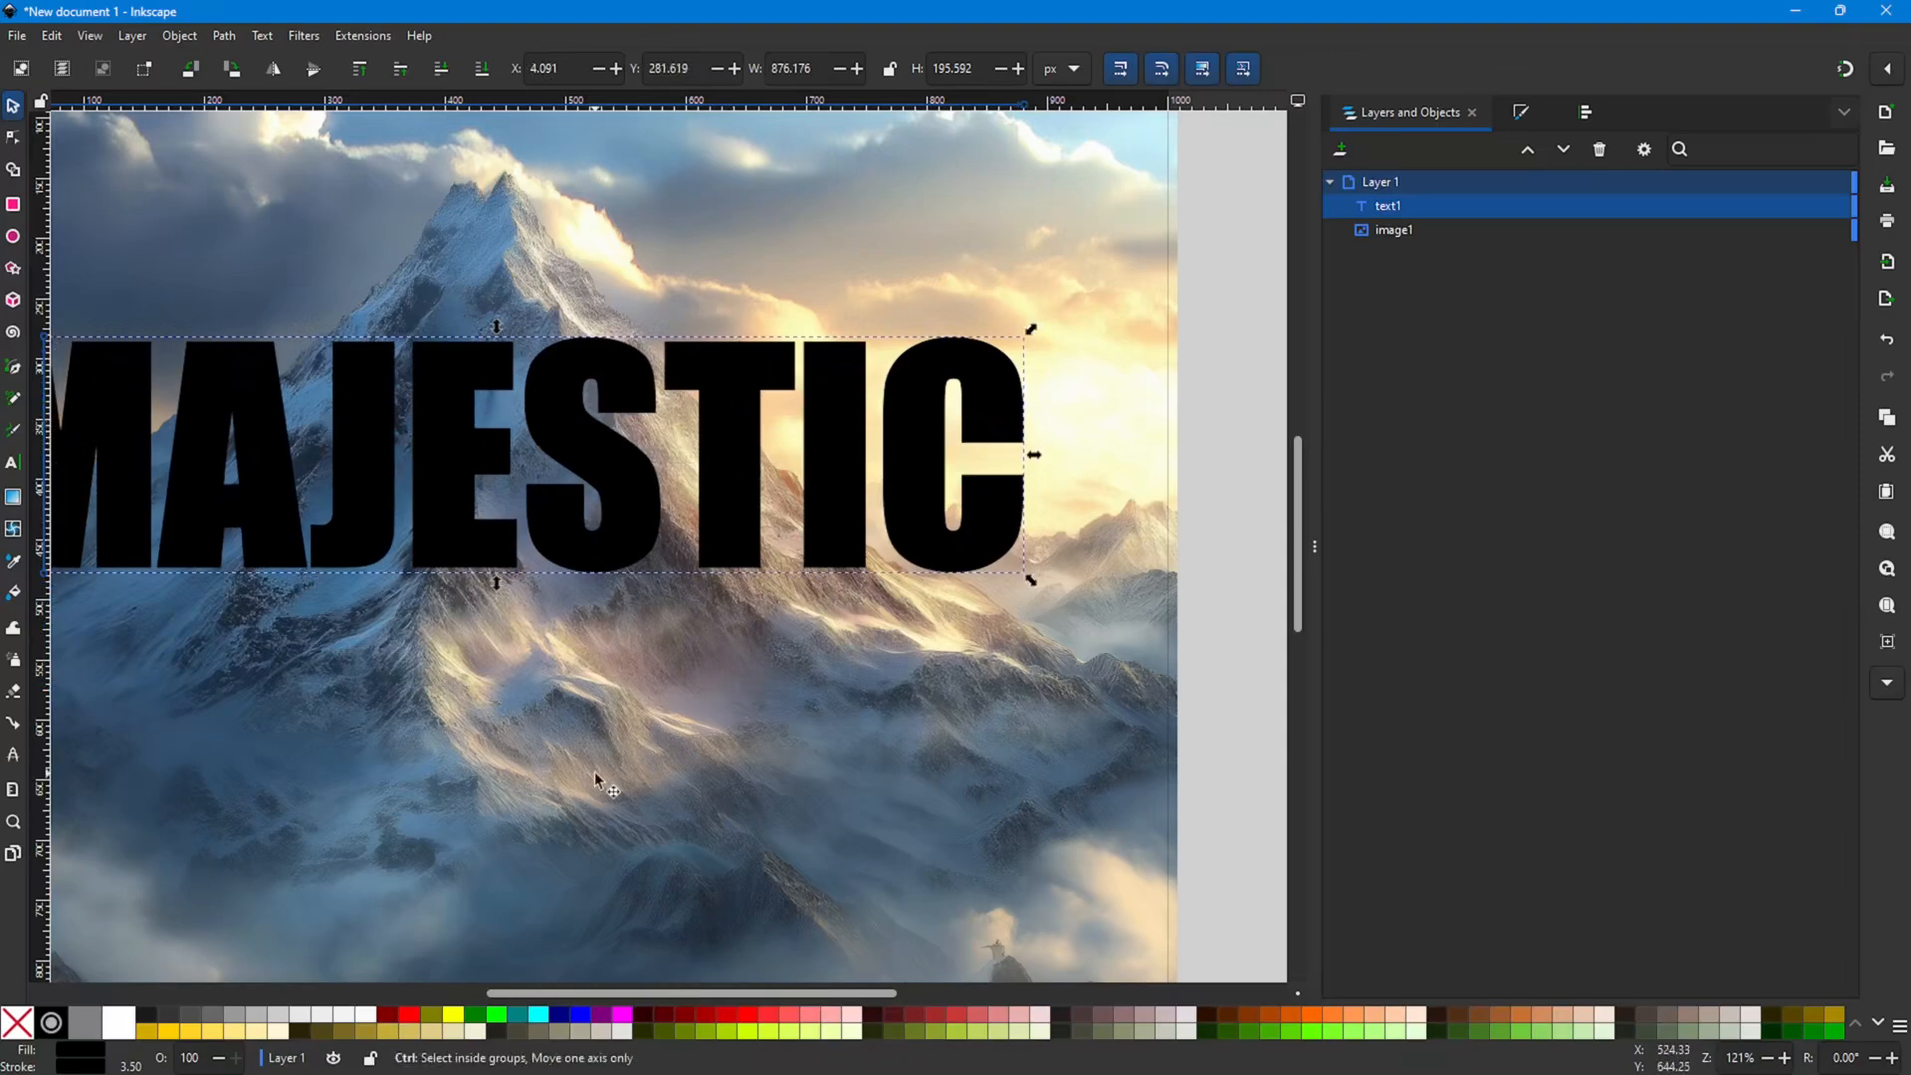
scroll(595, 779, "down", 2)
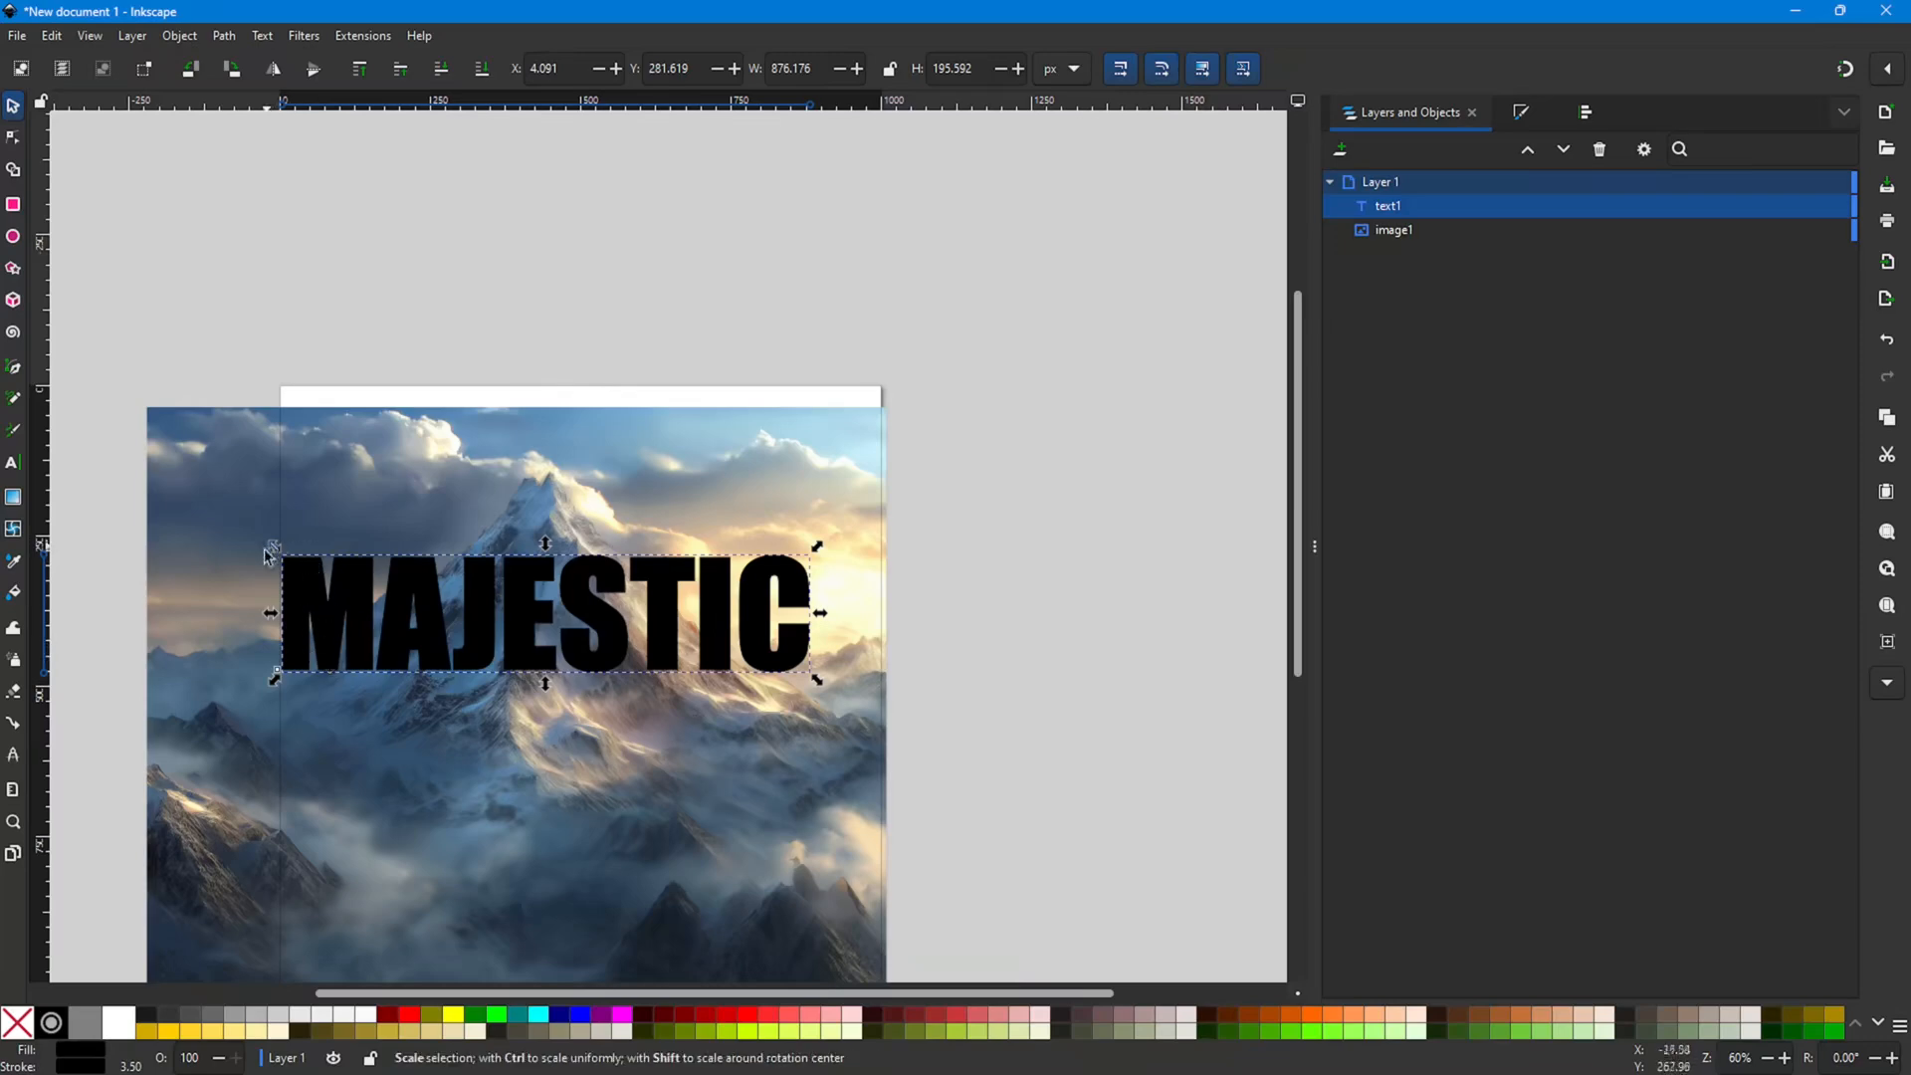
scroll(249, 619, "up", 3)
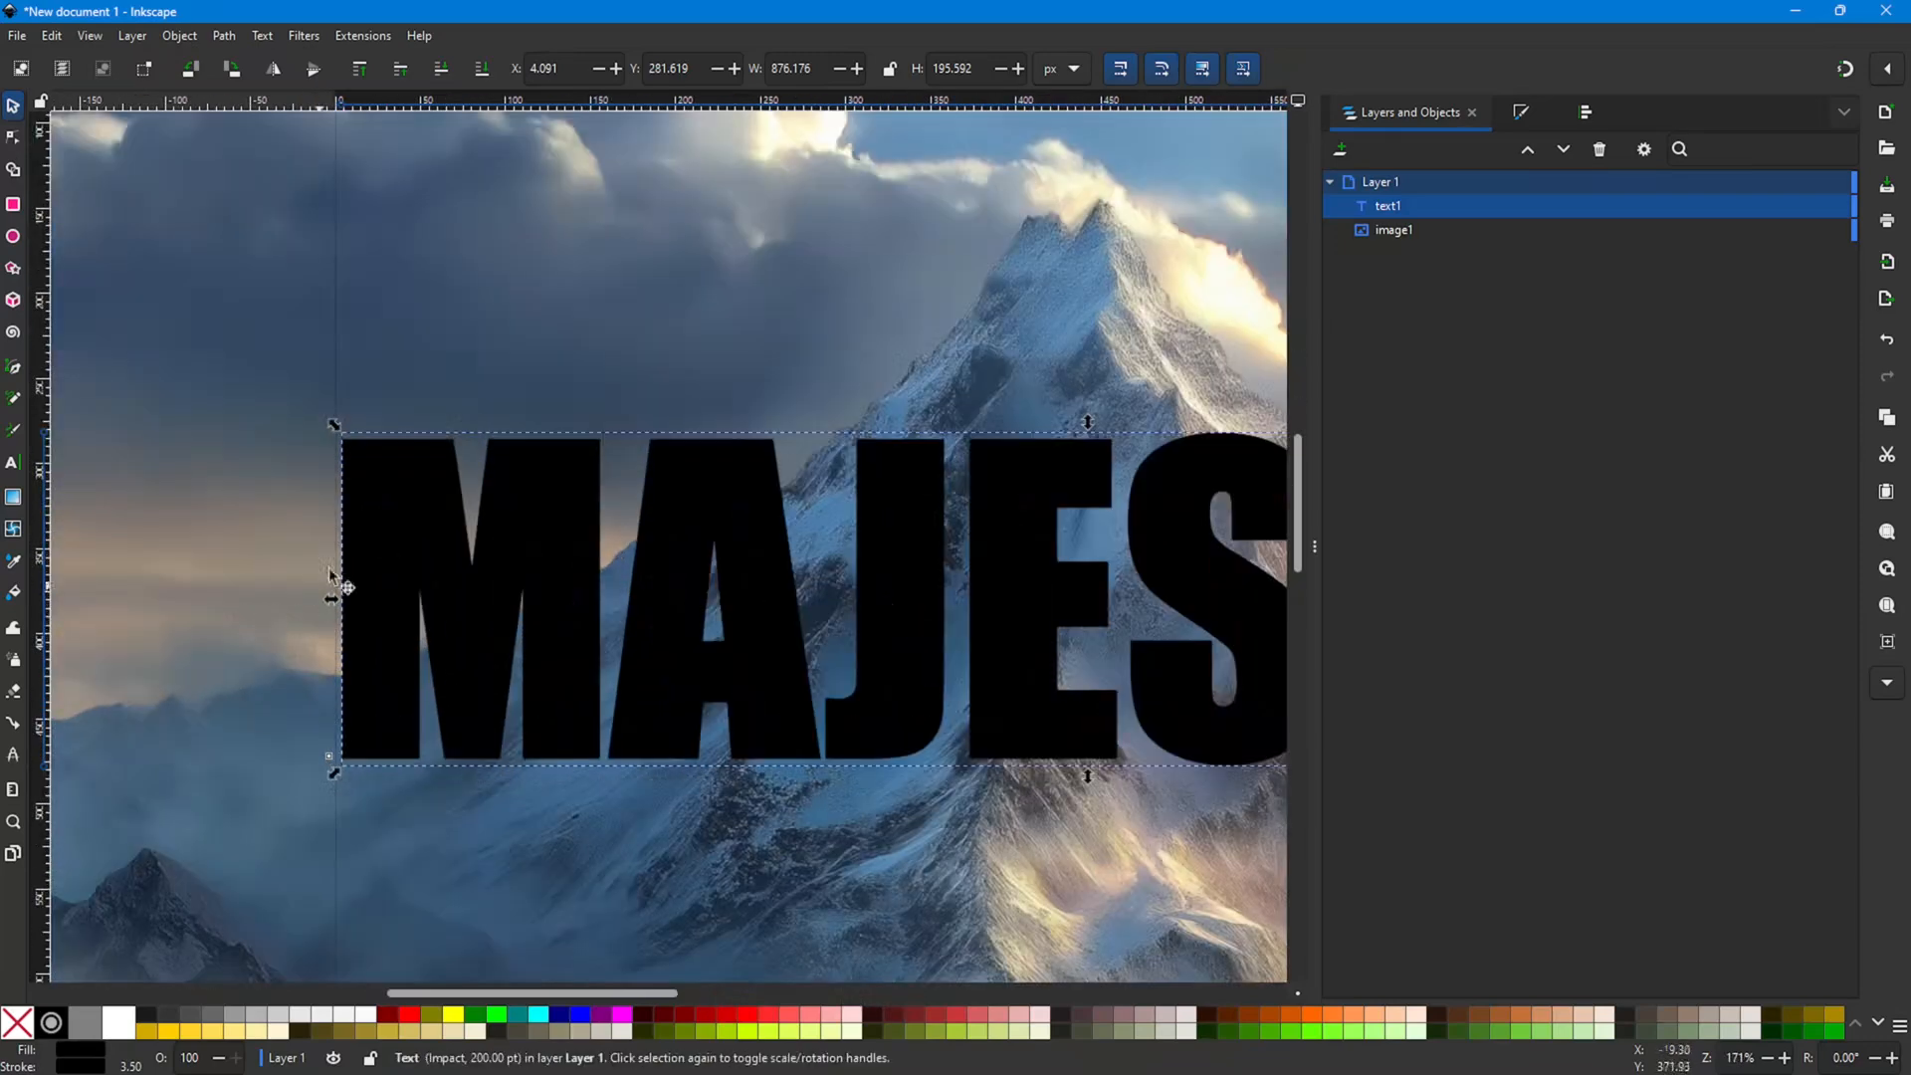
scroll(973, 640, "down", 2)
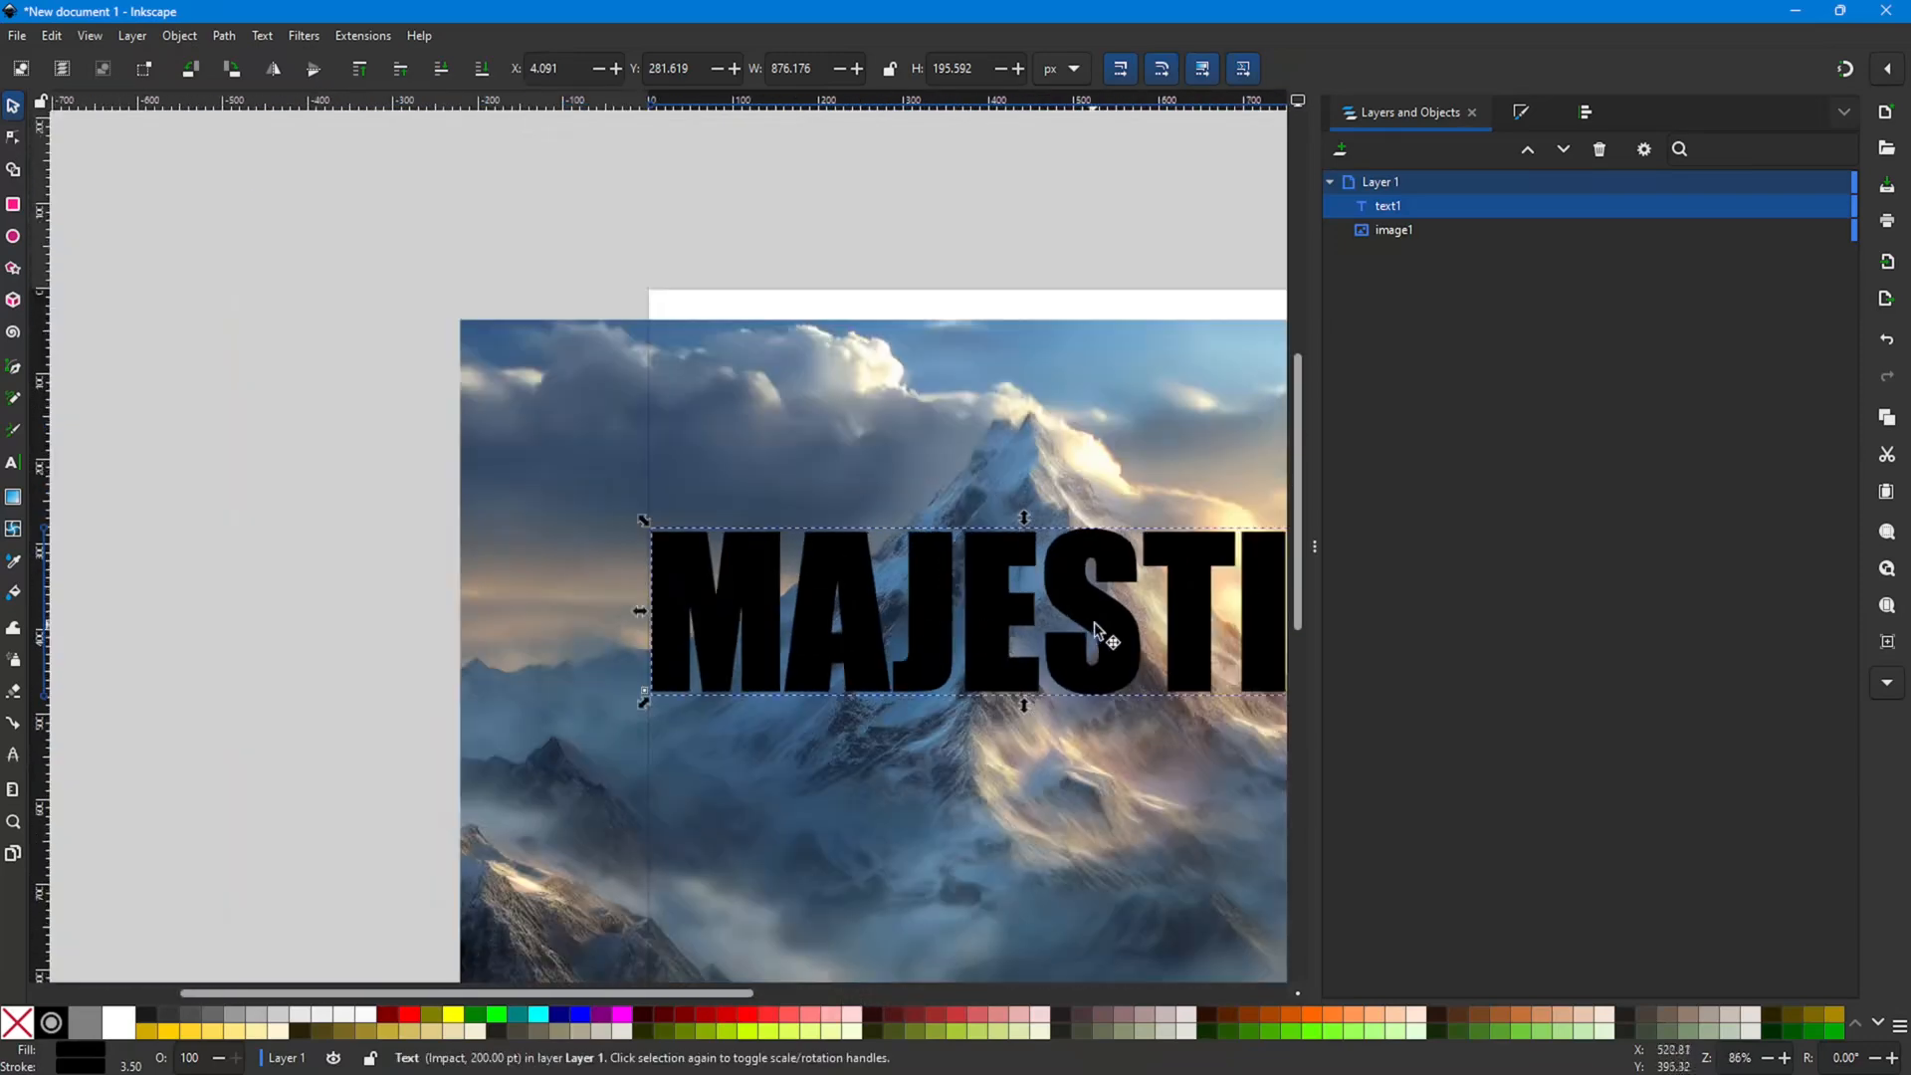
scroll(1093, 631, "right", 5)
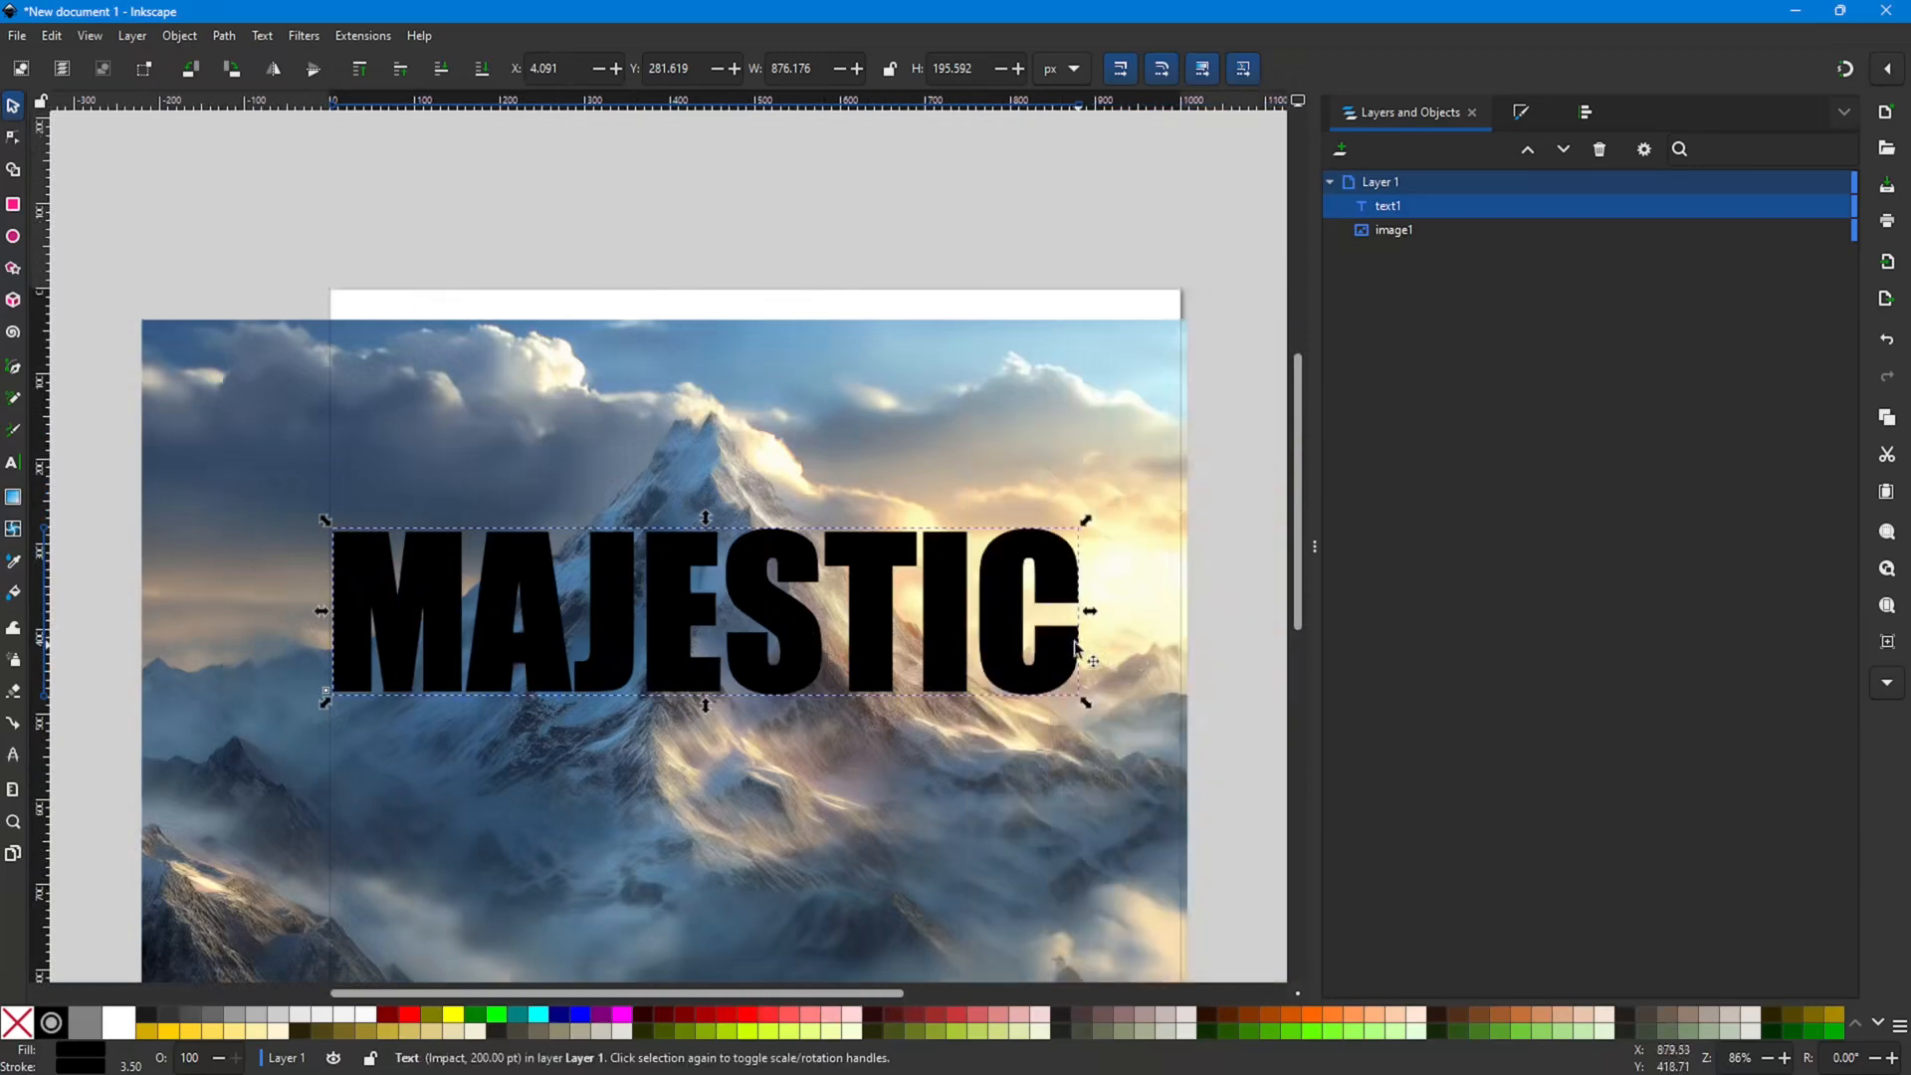
scroll(928, 594, "up", 1)
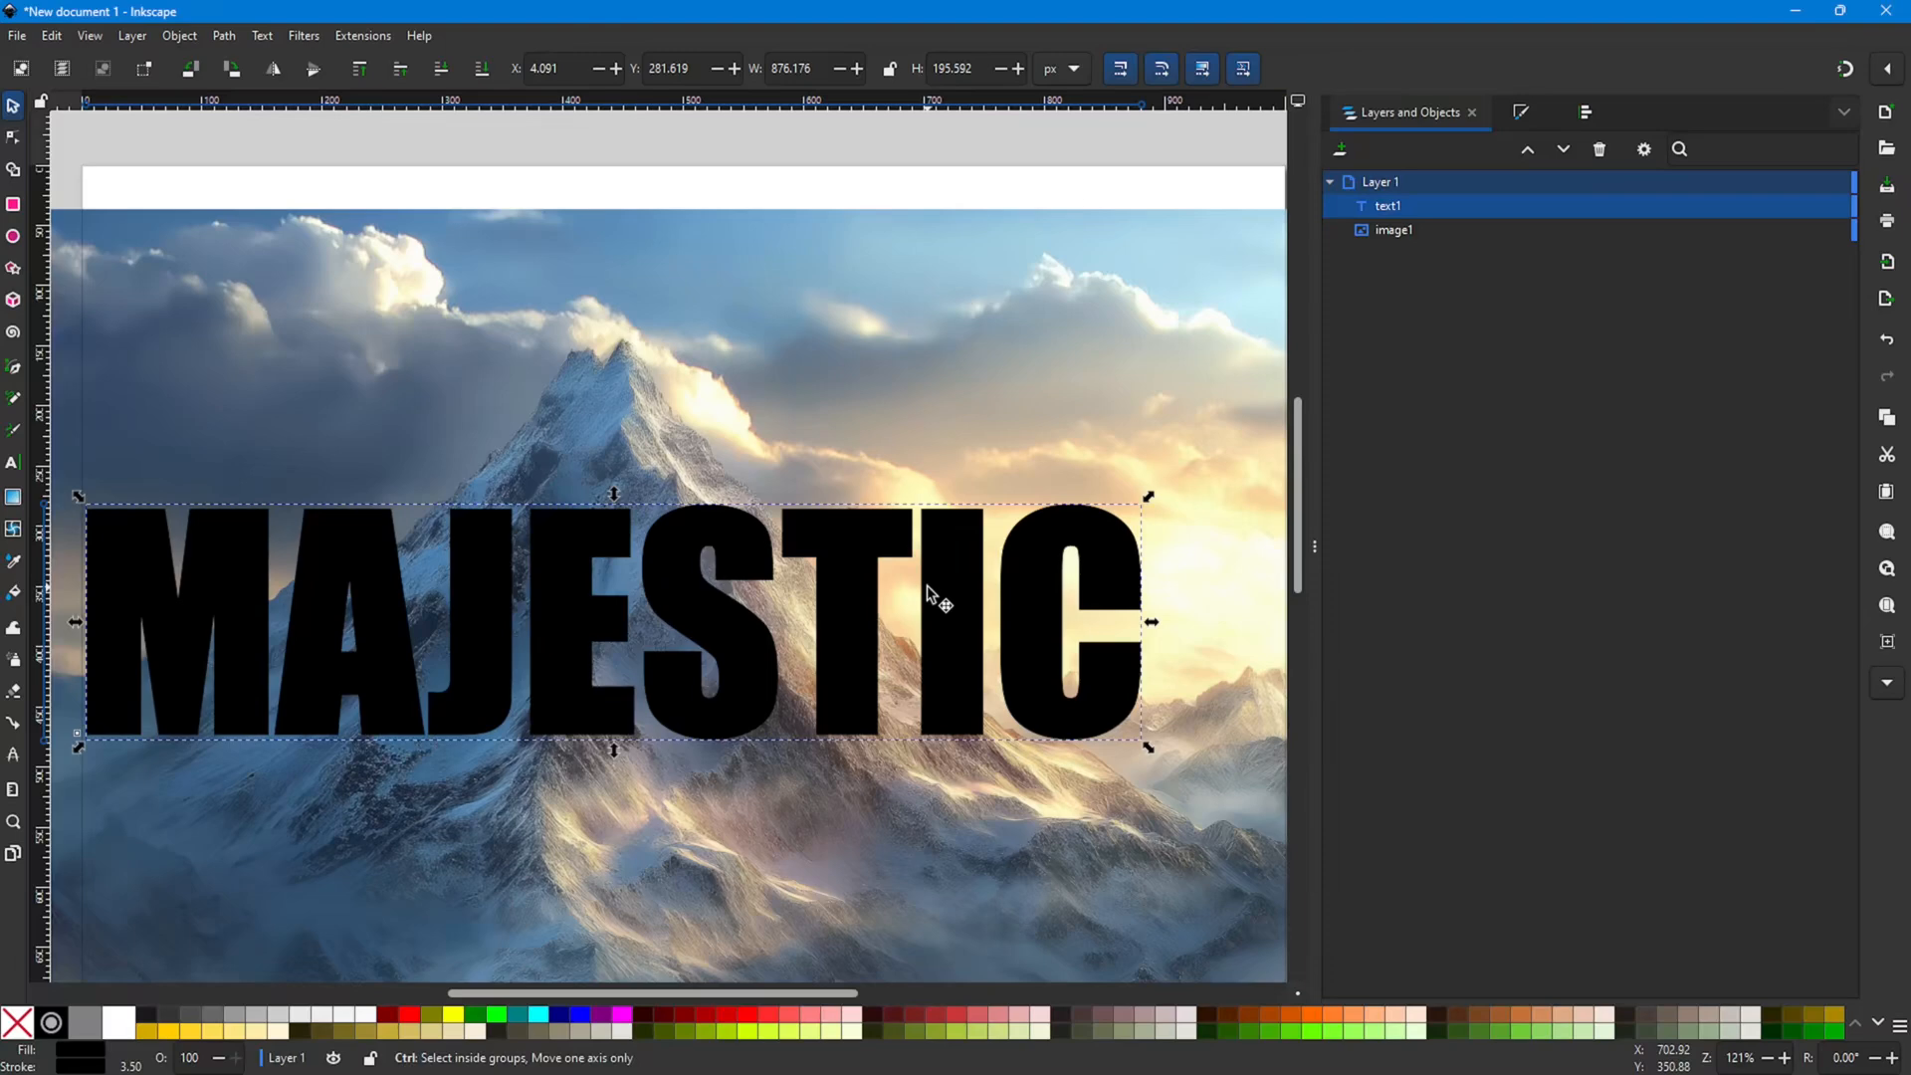
scroll(934, 803, "down", 1)
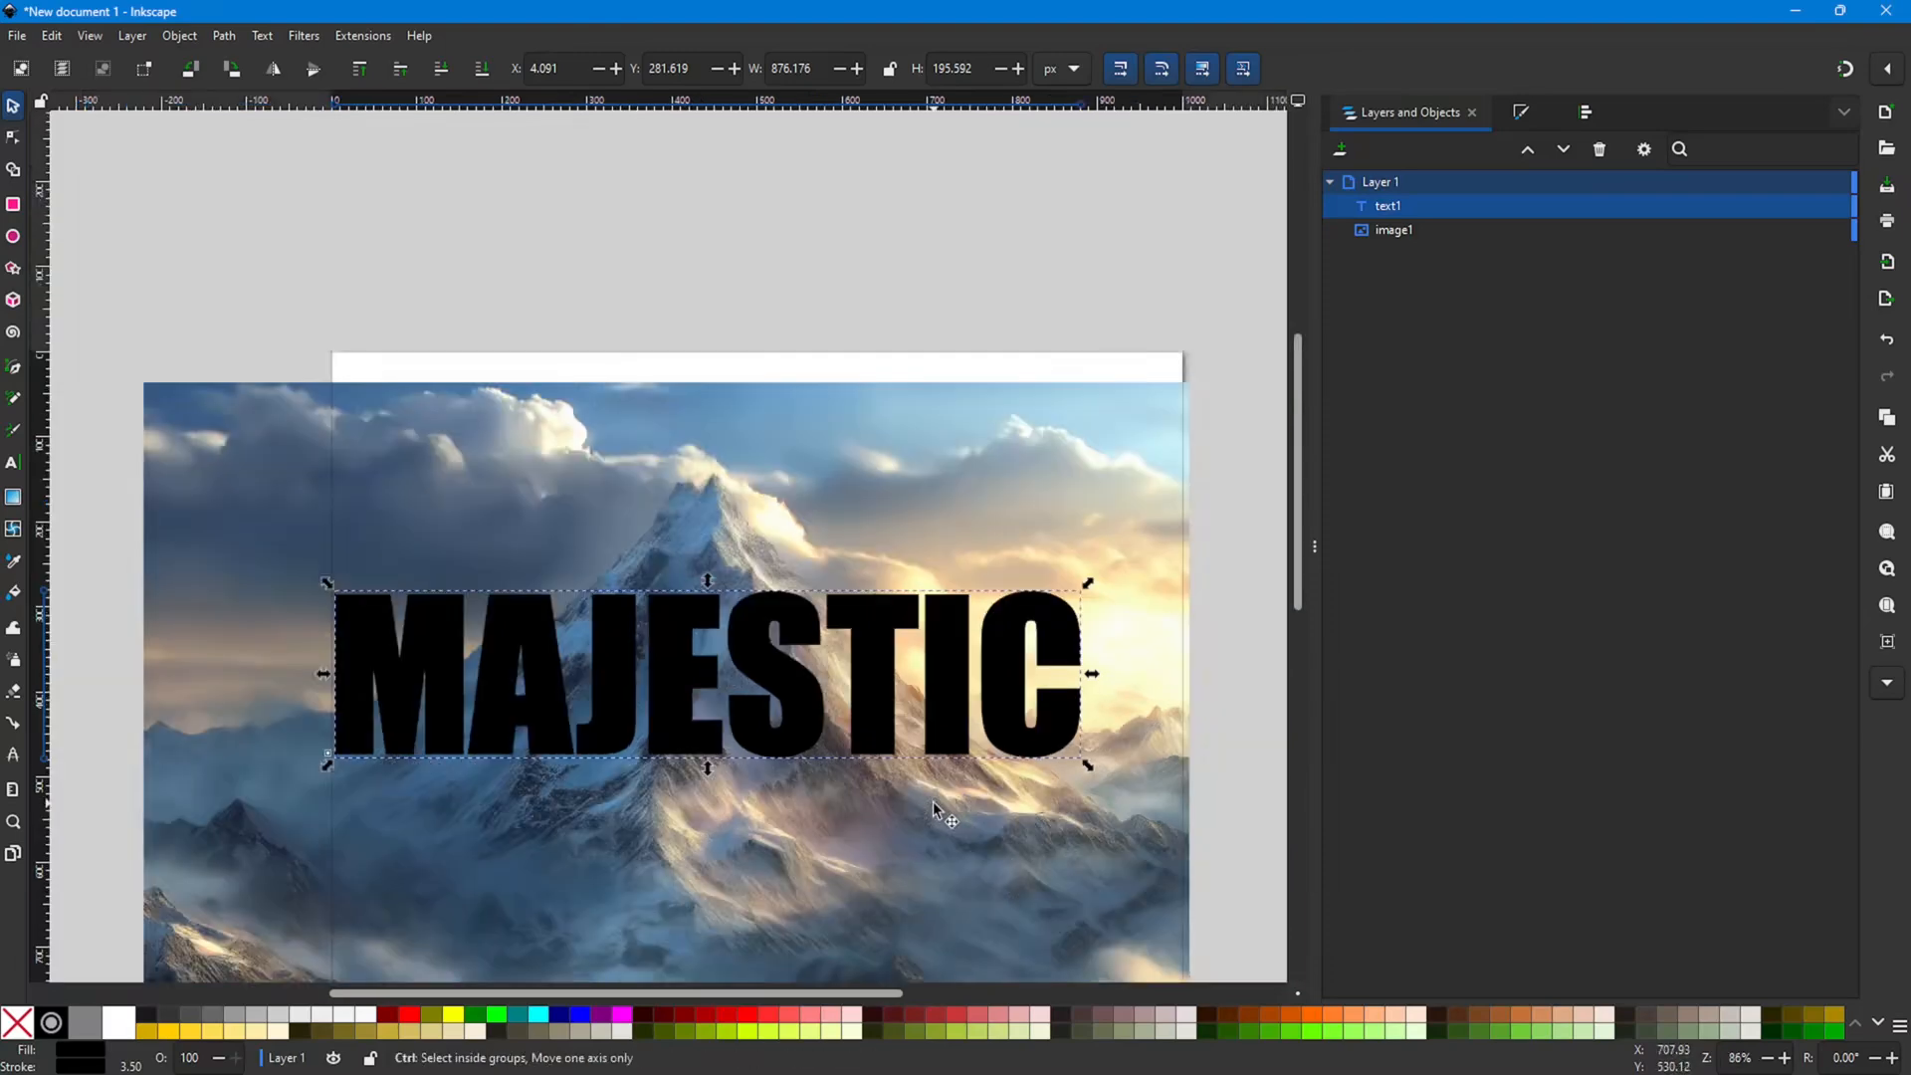
Step: Clip the mountain image to the MAJESTIC text and move the clipped lettering to about X 54, Y 199 px
left_click(866, 657)
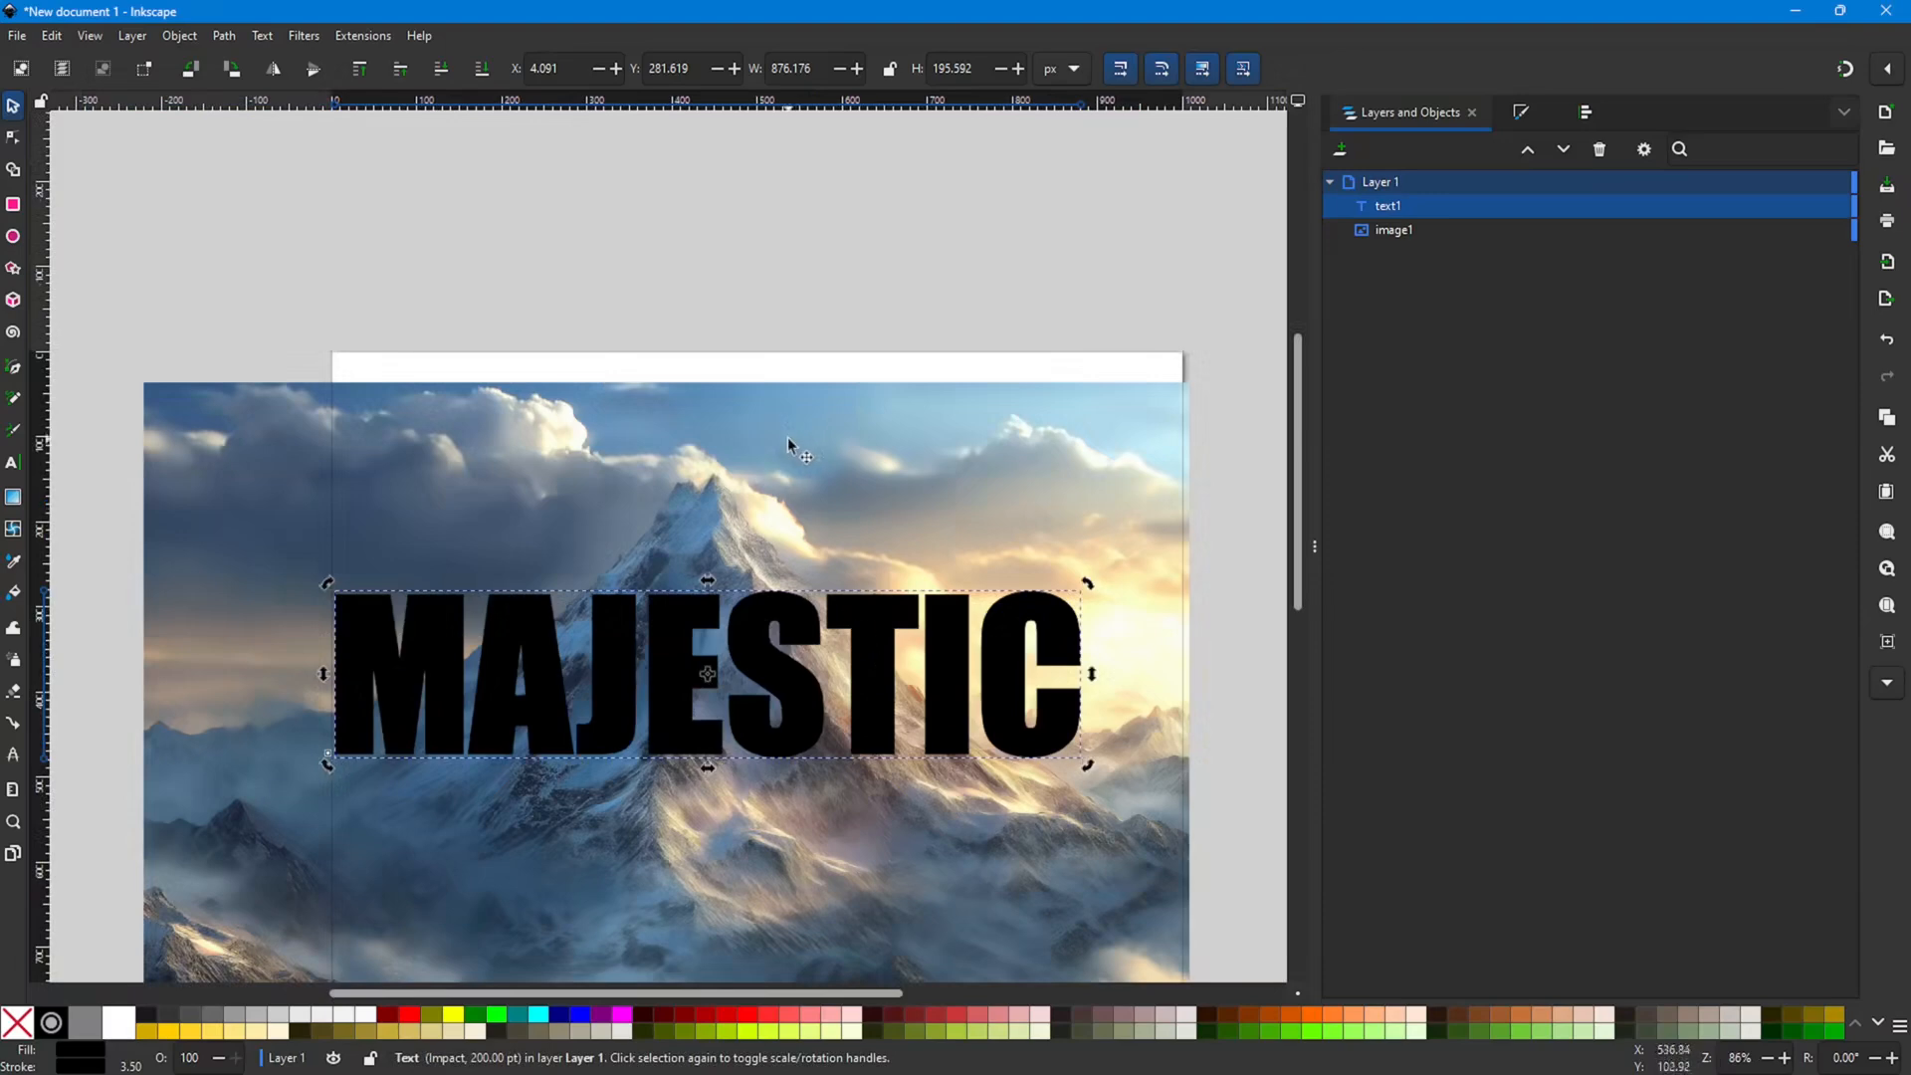
key("shift")
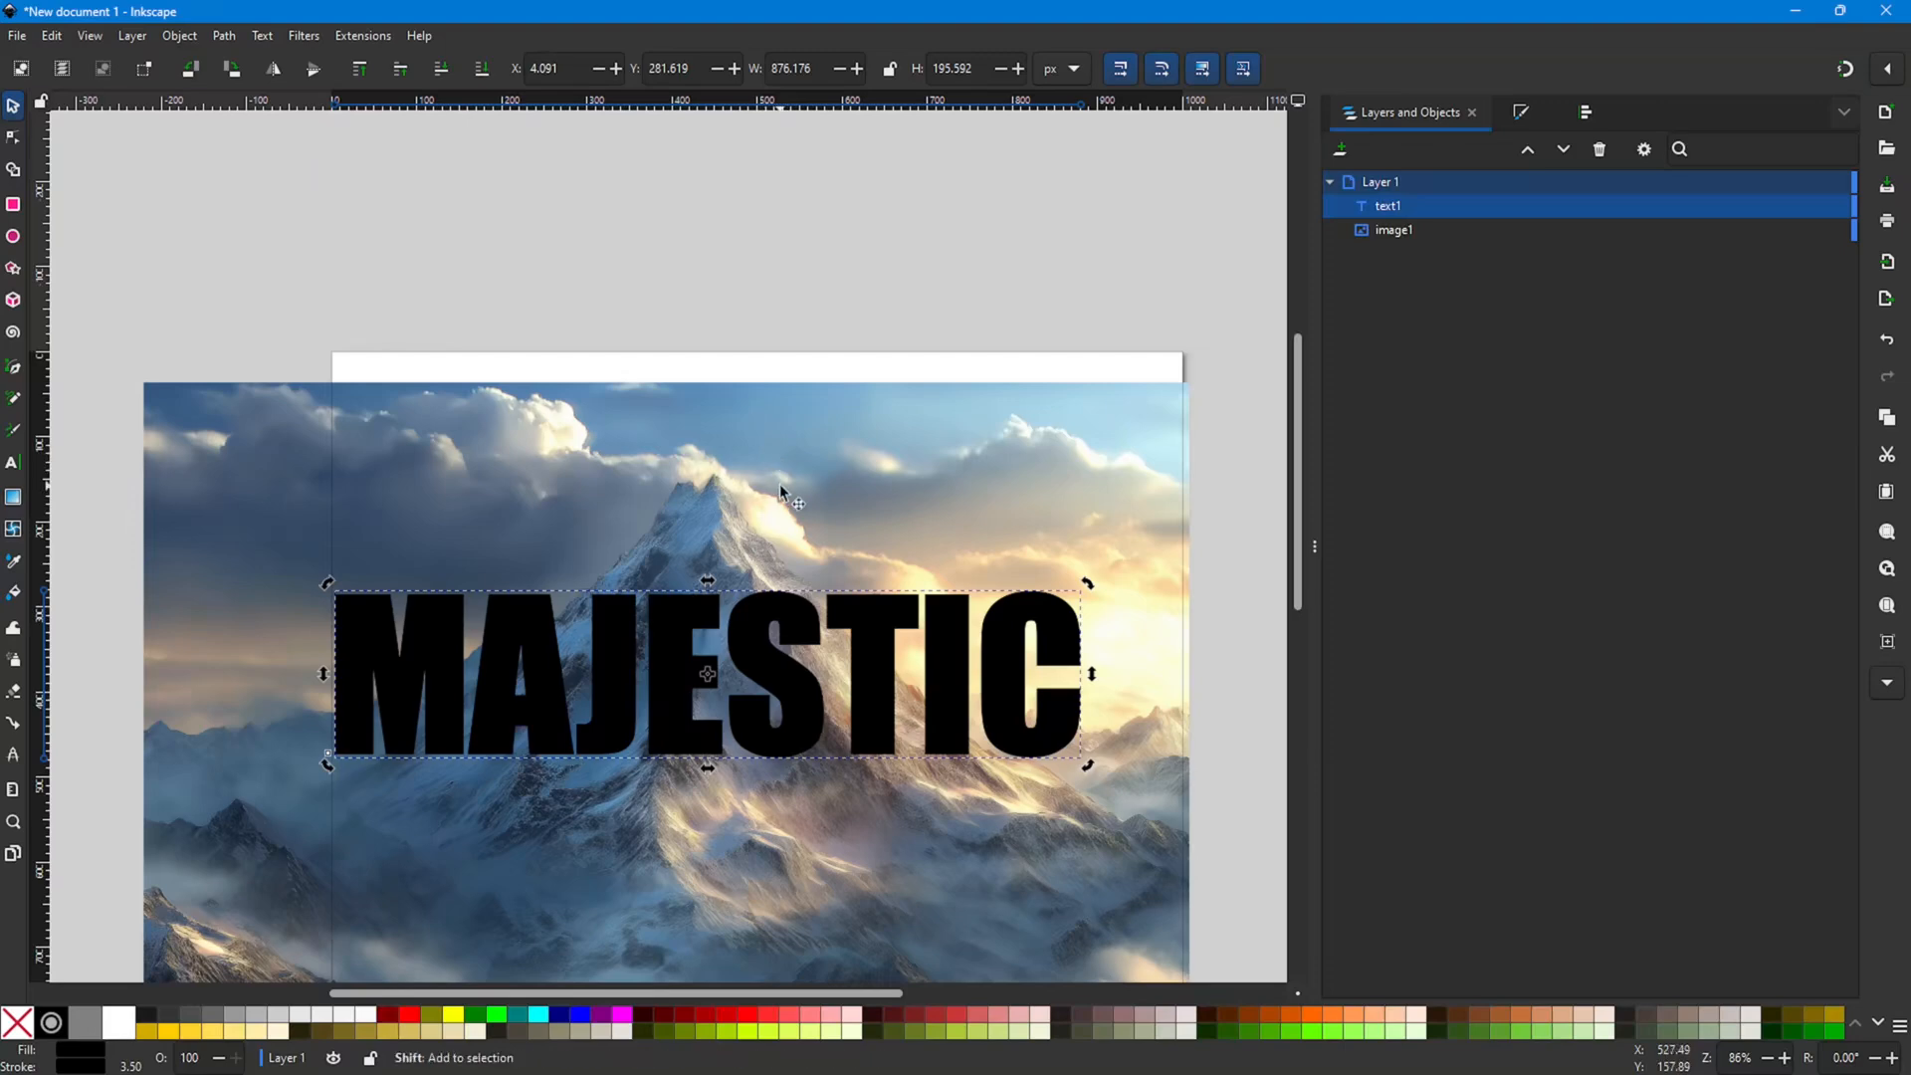
left_click(780, 489, "shift")
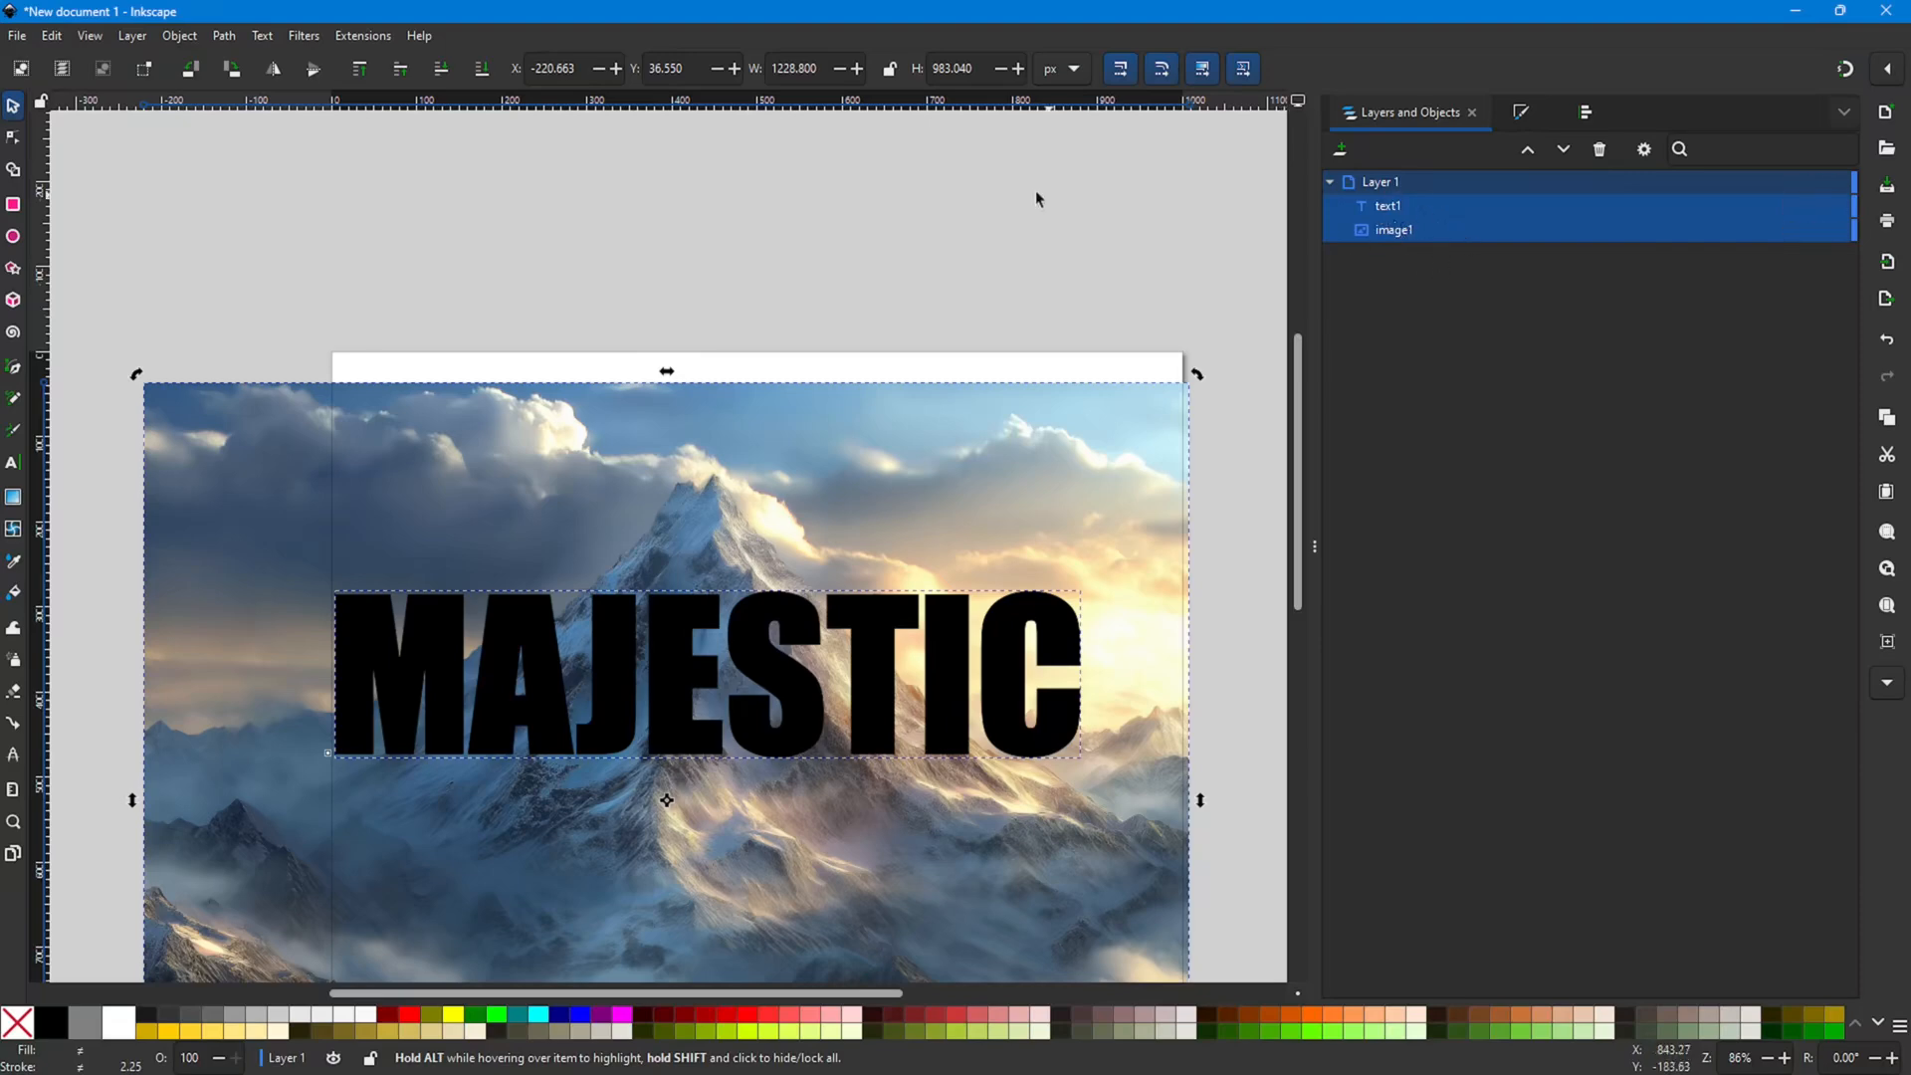
left_click(179, 35)
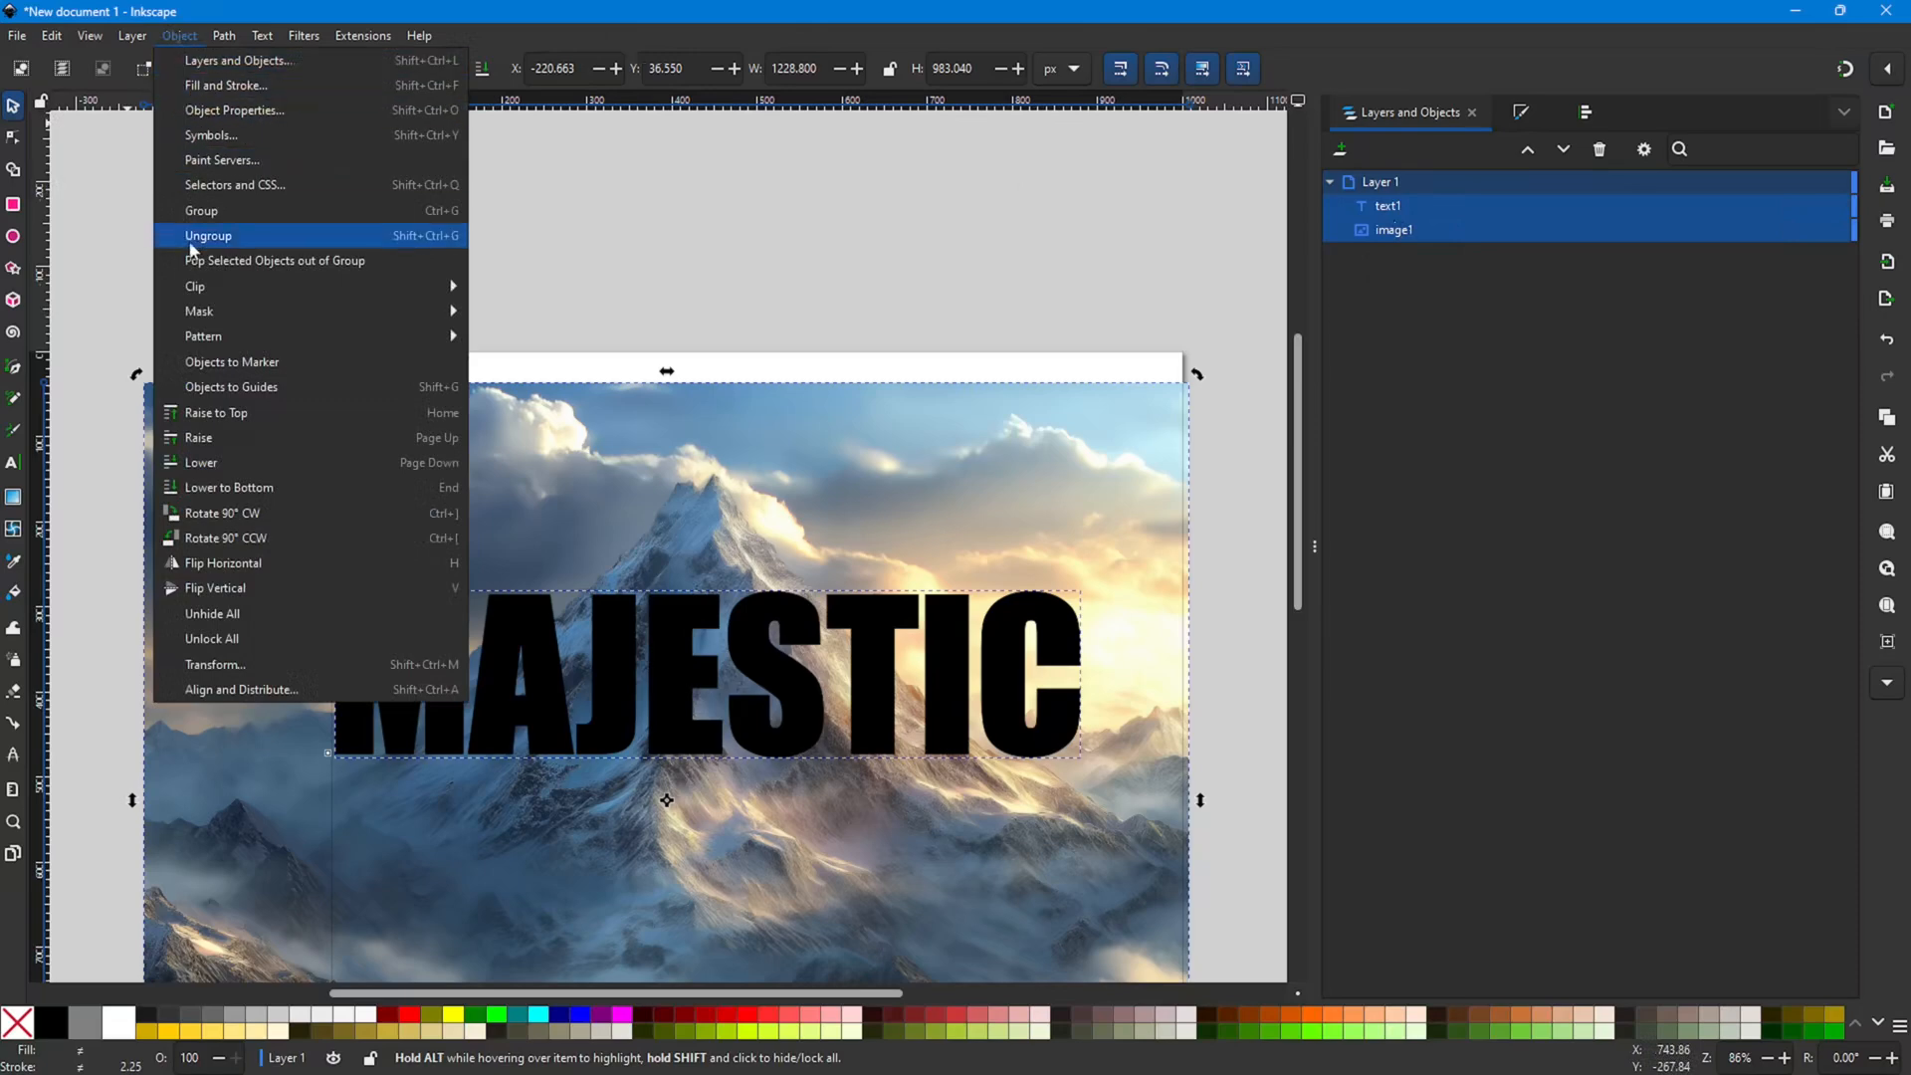
mouse_move(195, 296)
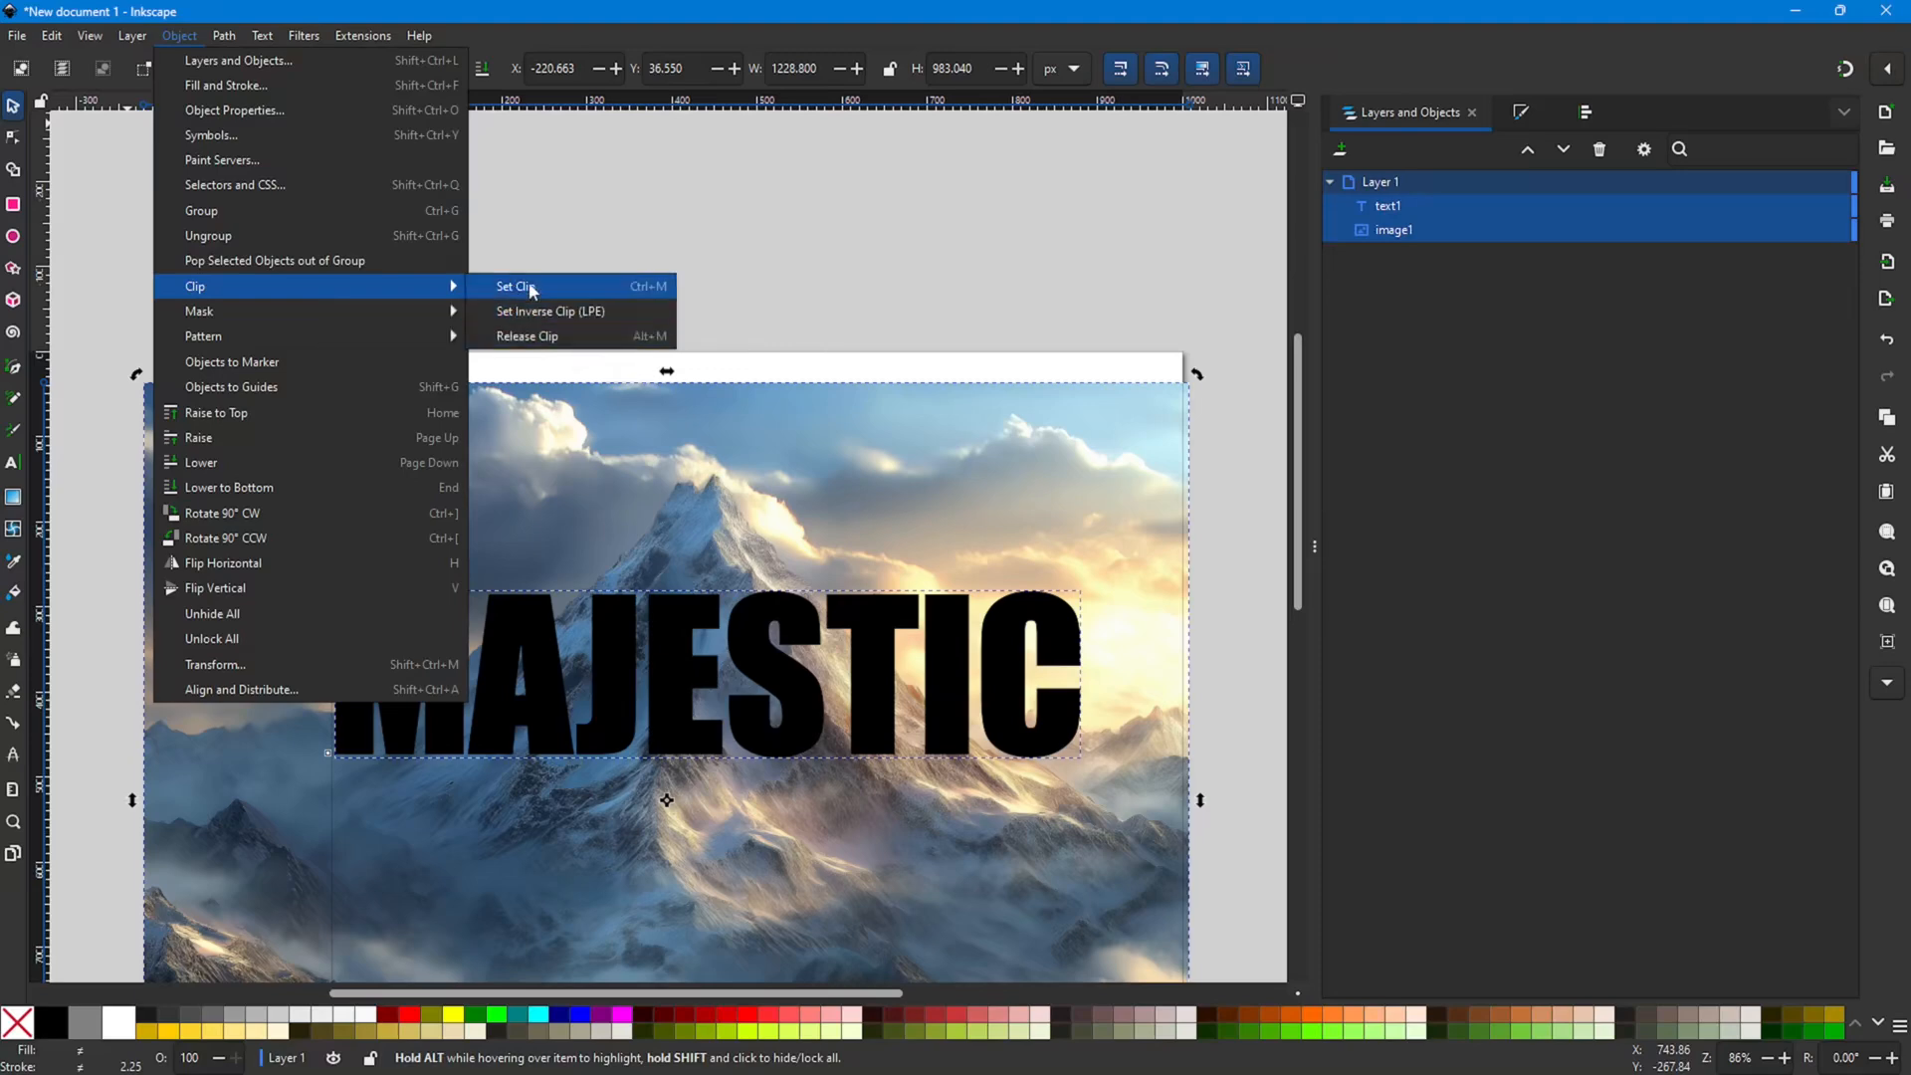
left_click(516, 286)
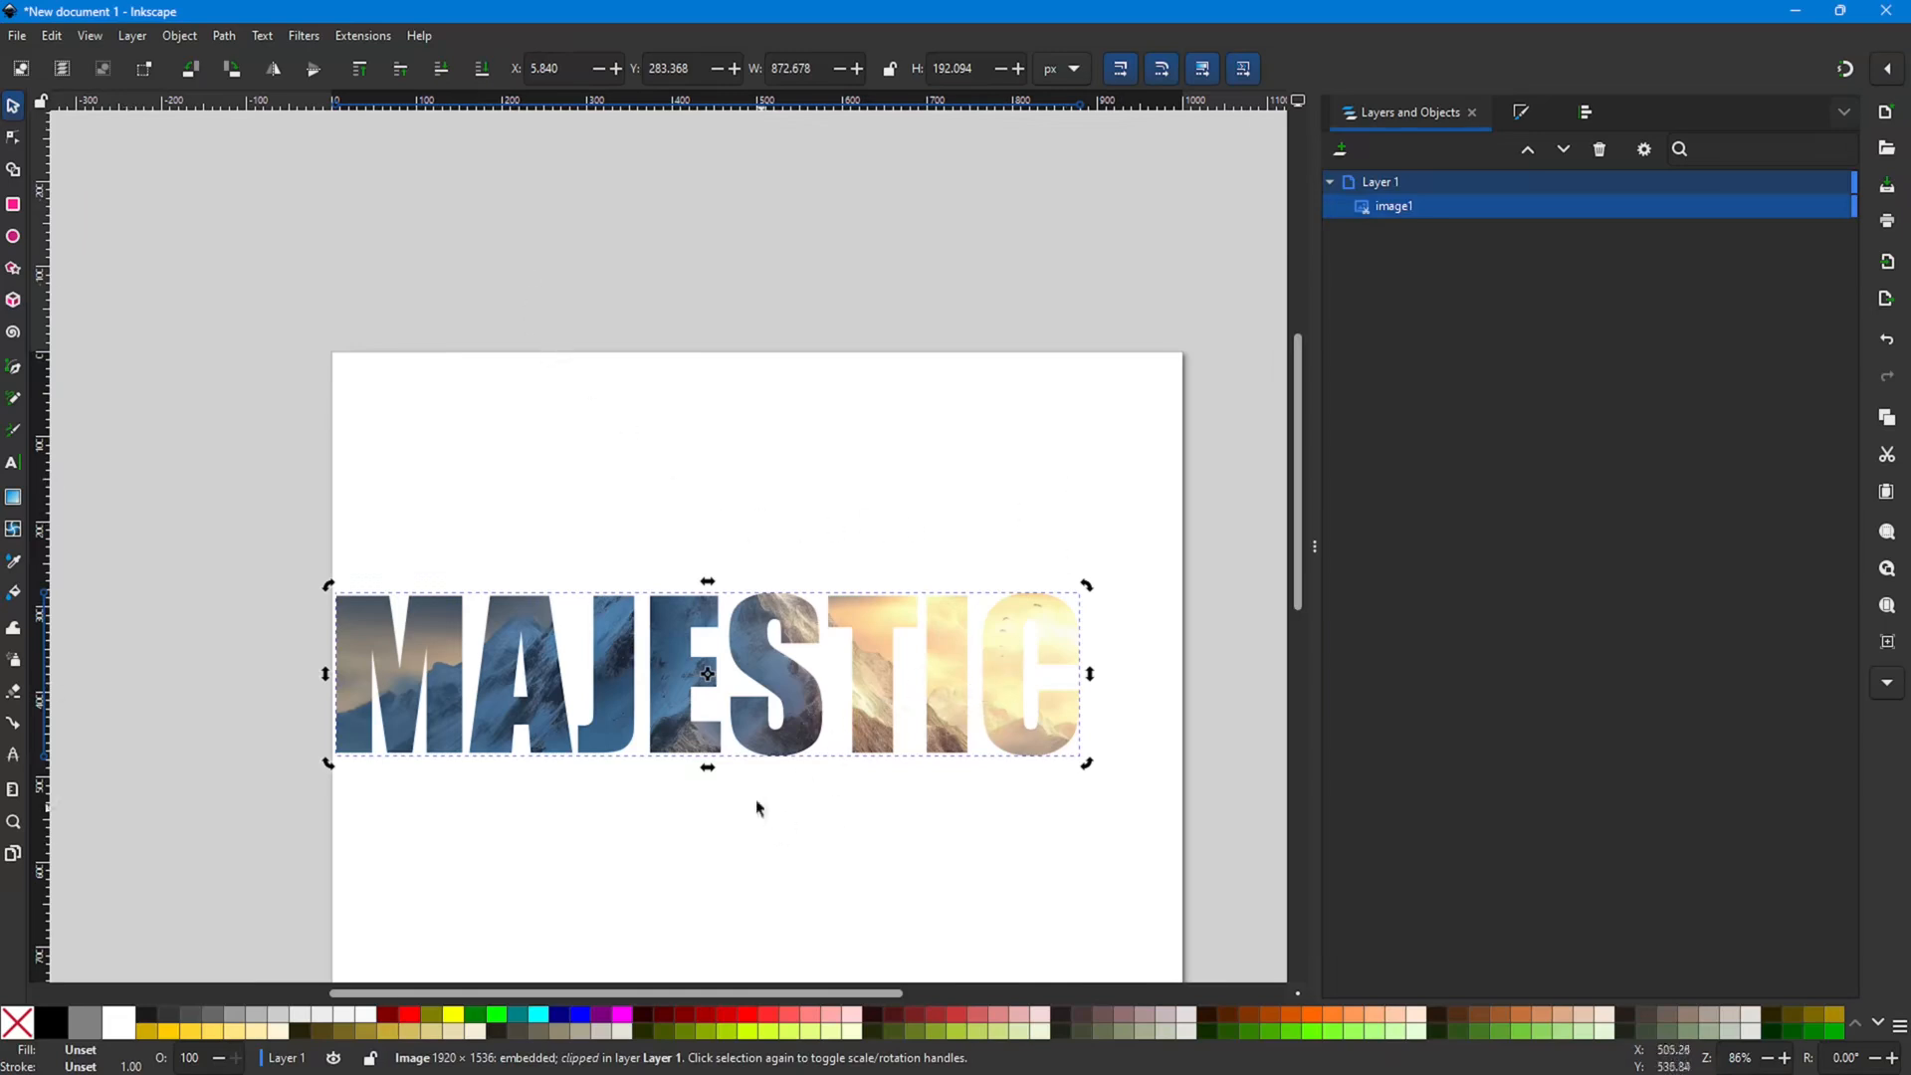
left_click_drag(677, 713, 716, 654)
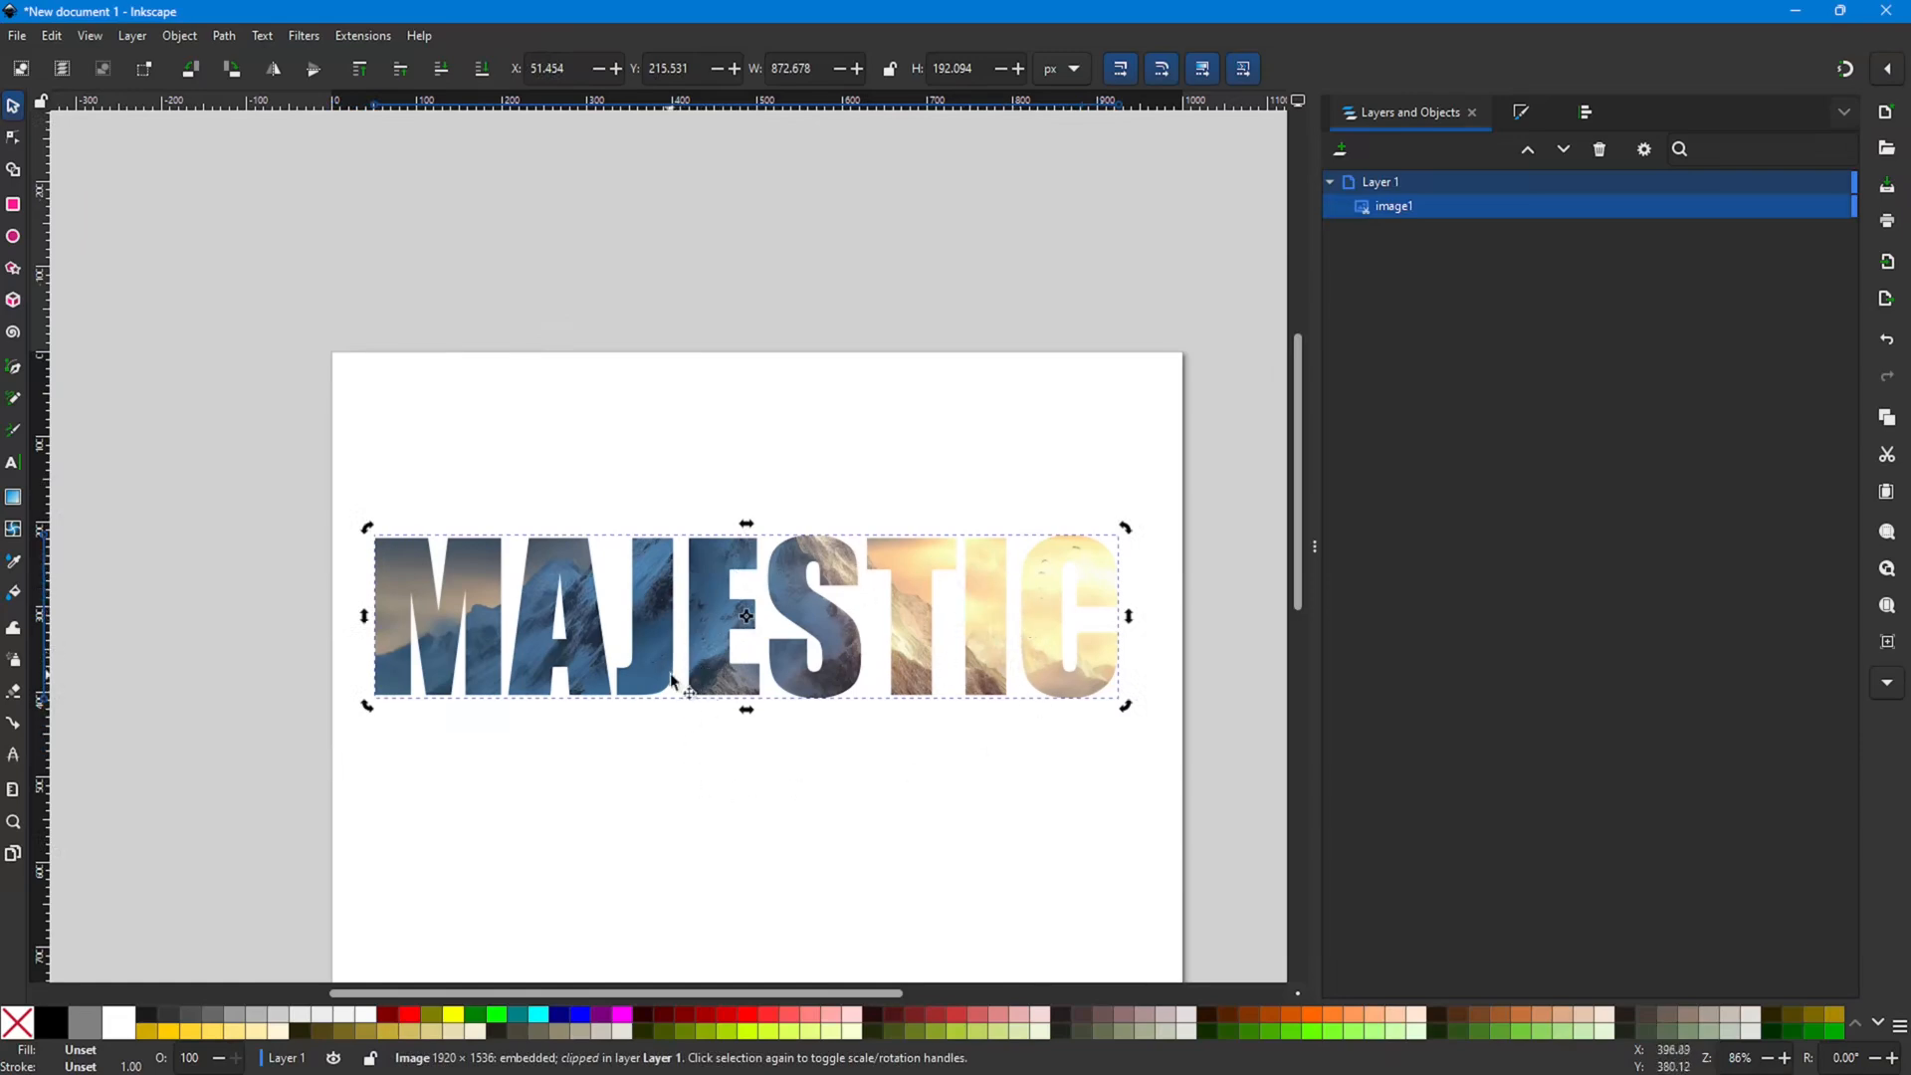
left_click_drag(907, 628, 910, 615)
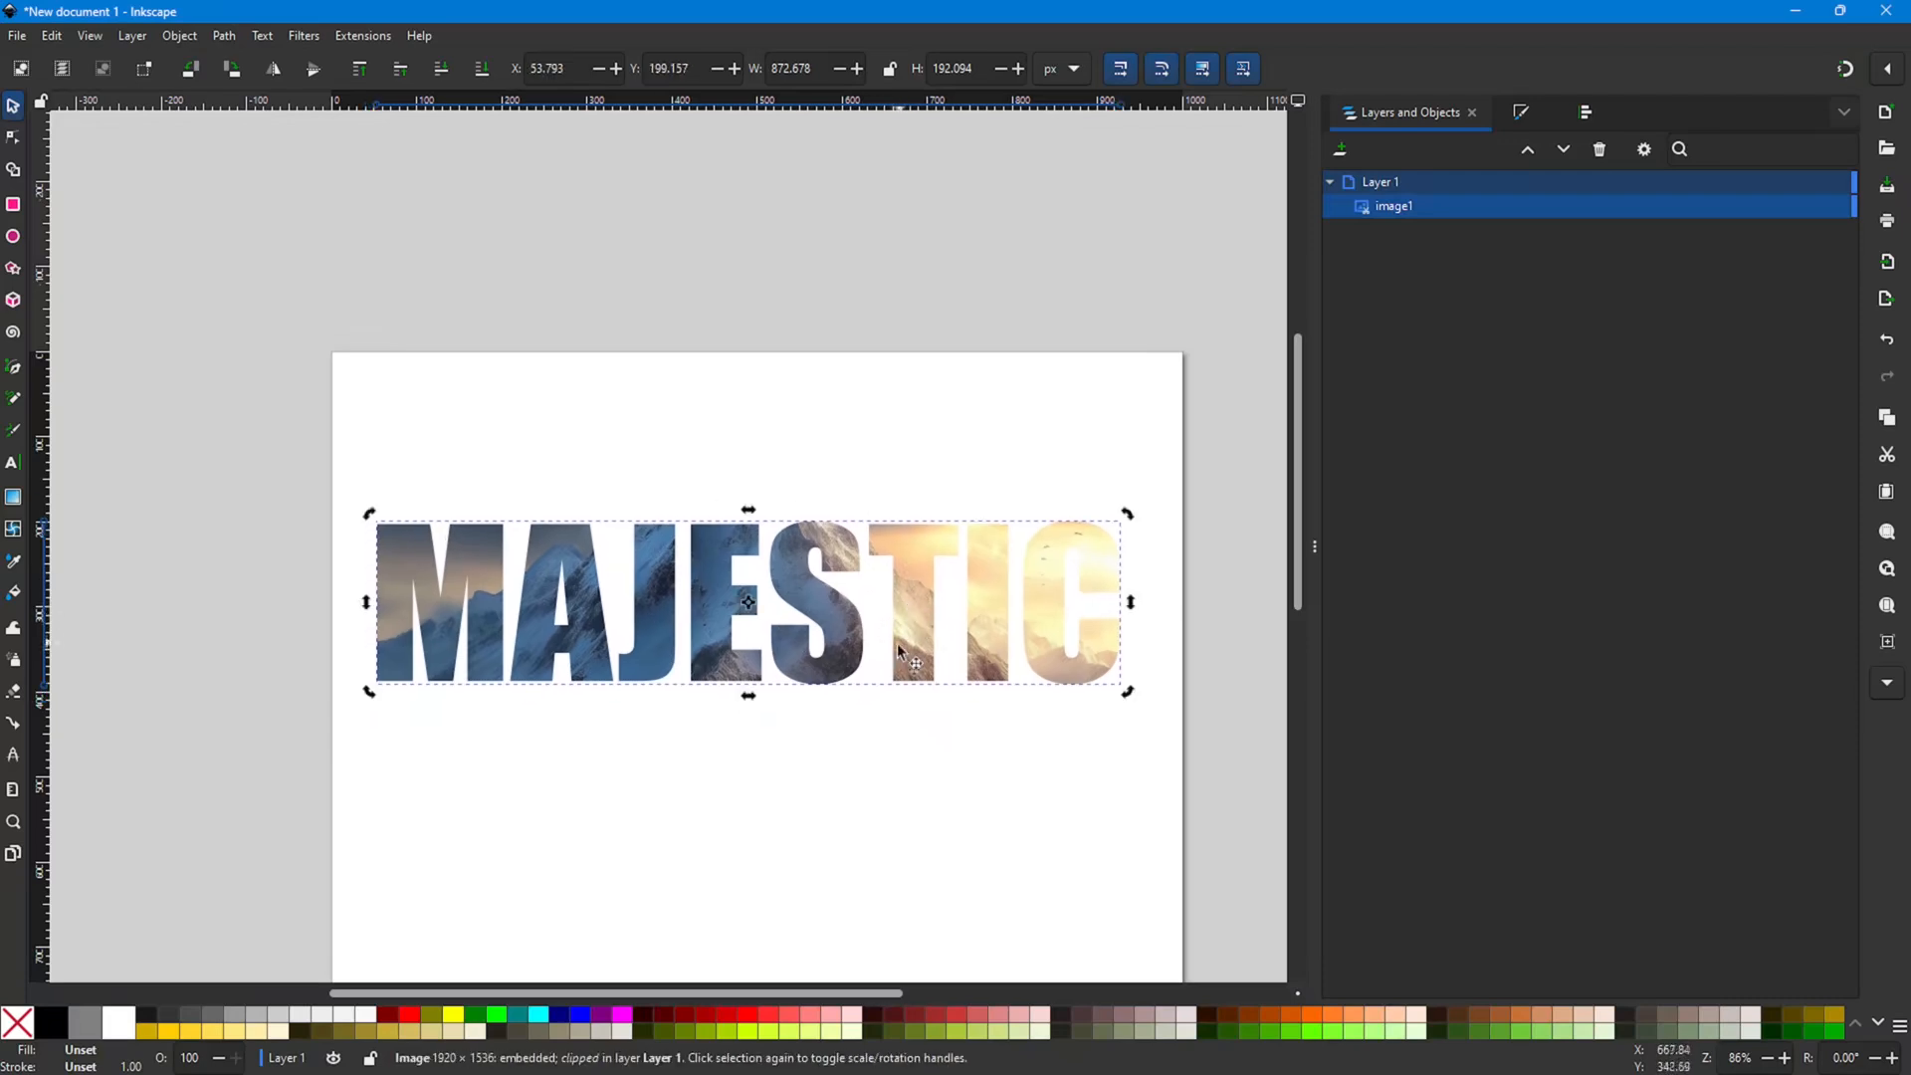
Step: Undo the moves of the clipped lettering and the clip of the mountain image
key("ctrl+z")
key("ctrl+z")
key("ctrl+z")
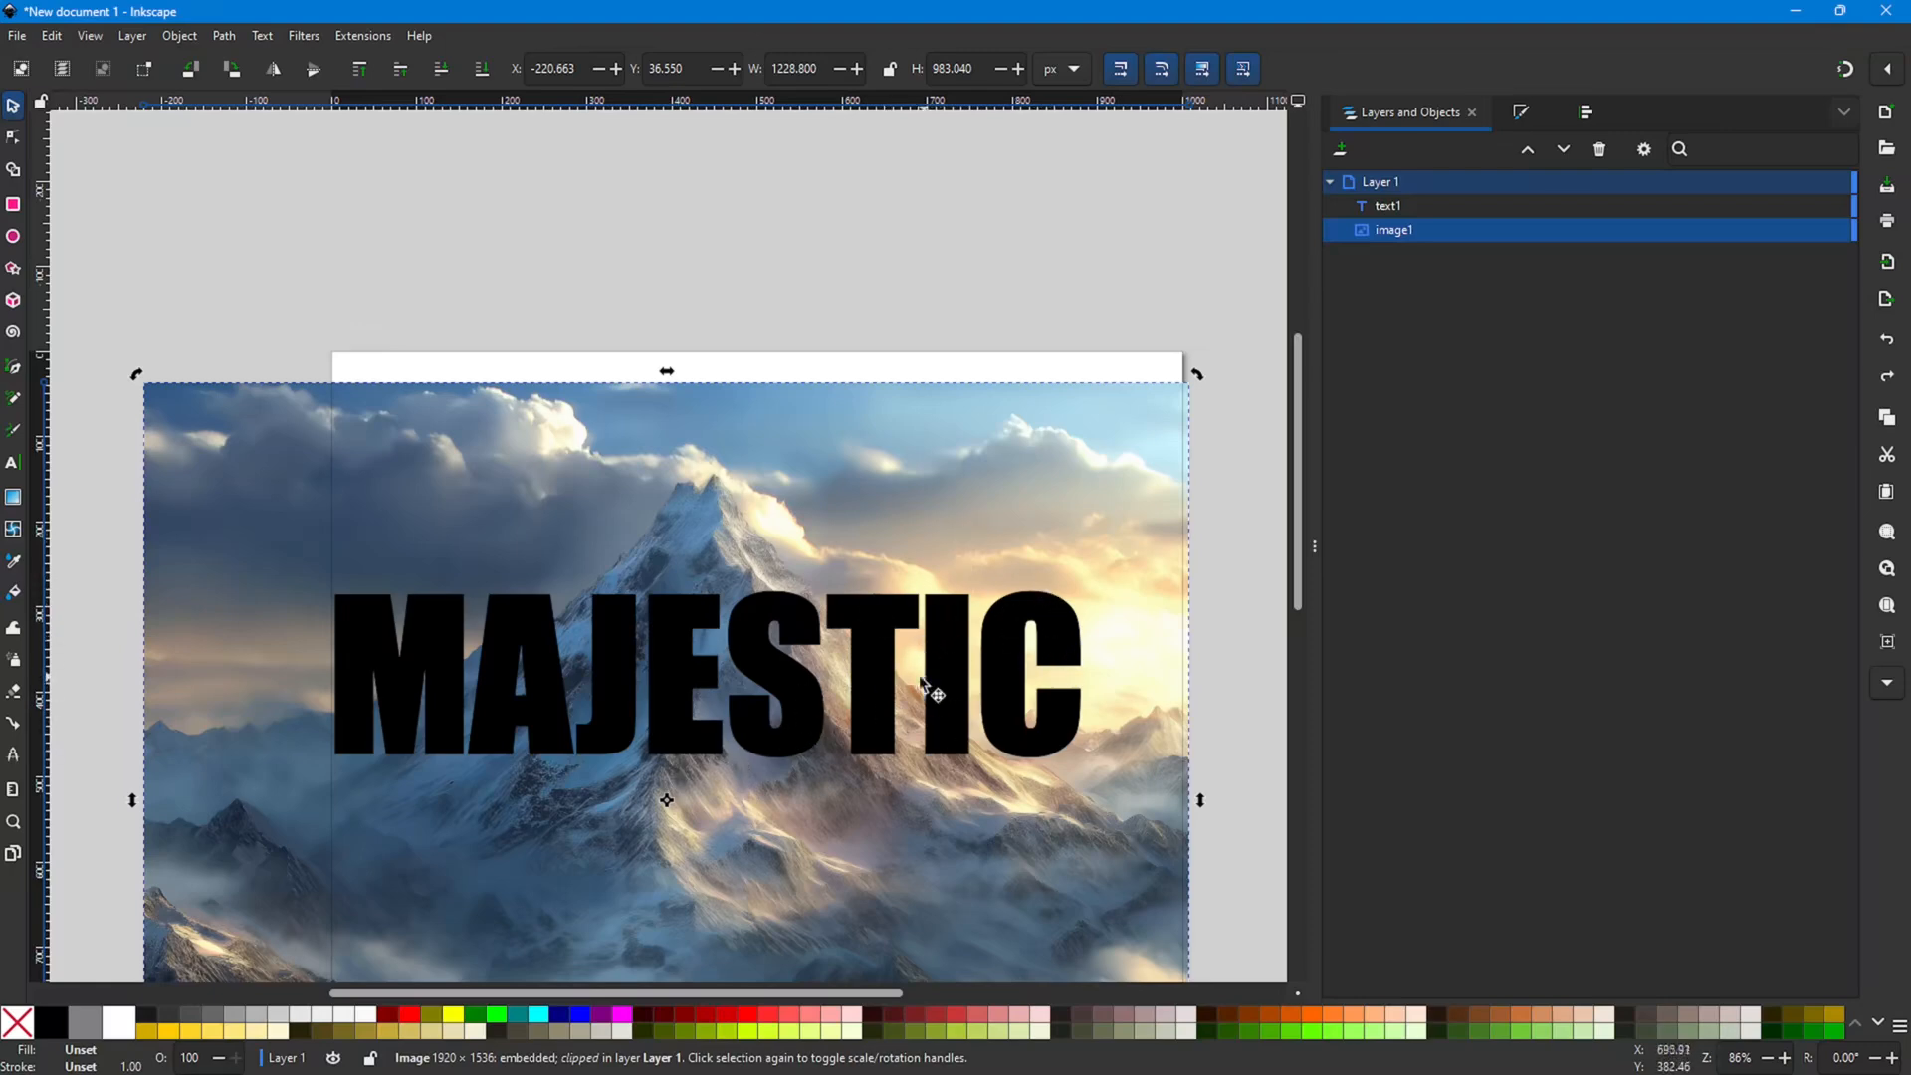
left_click(884, 682)
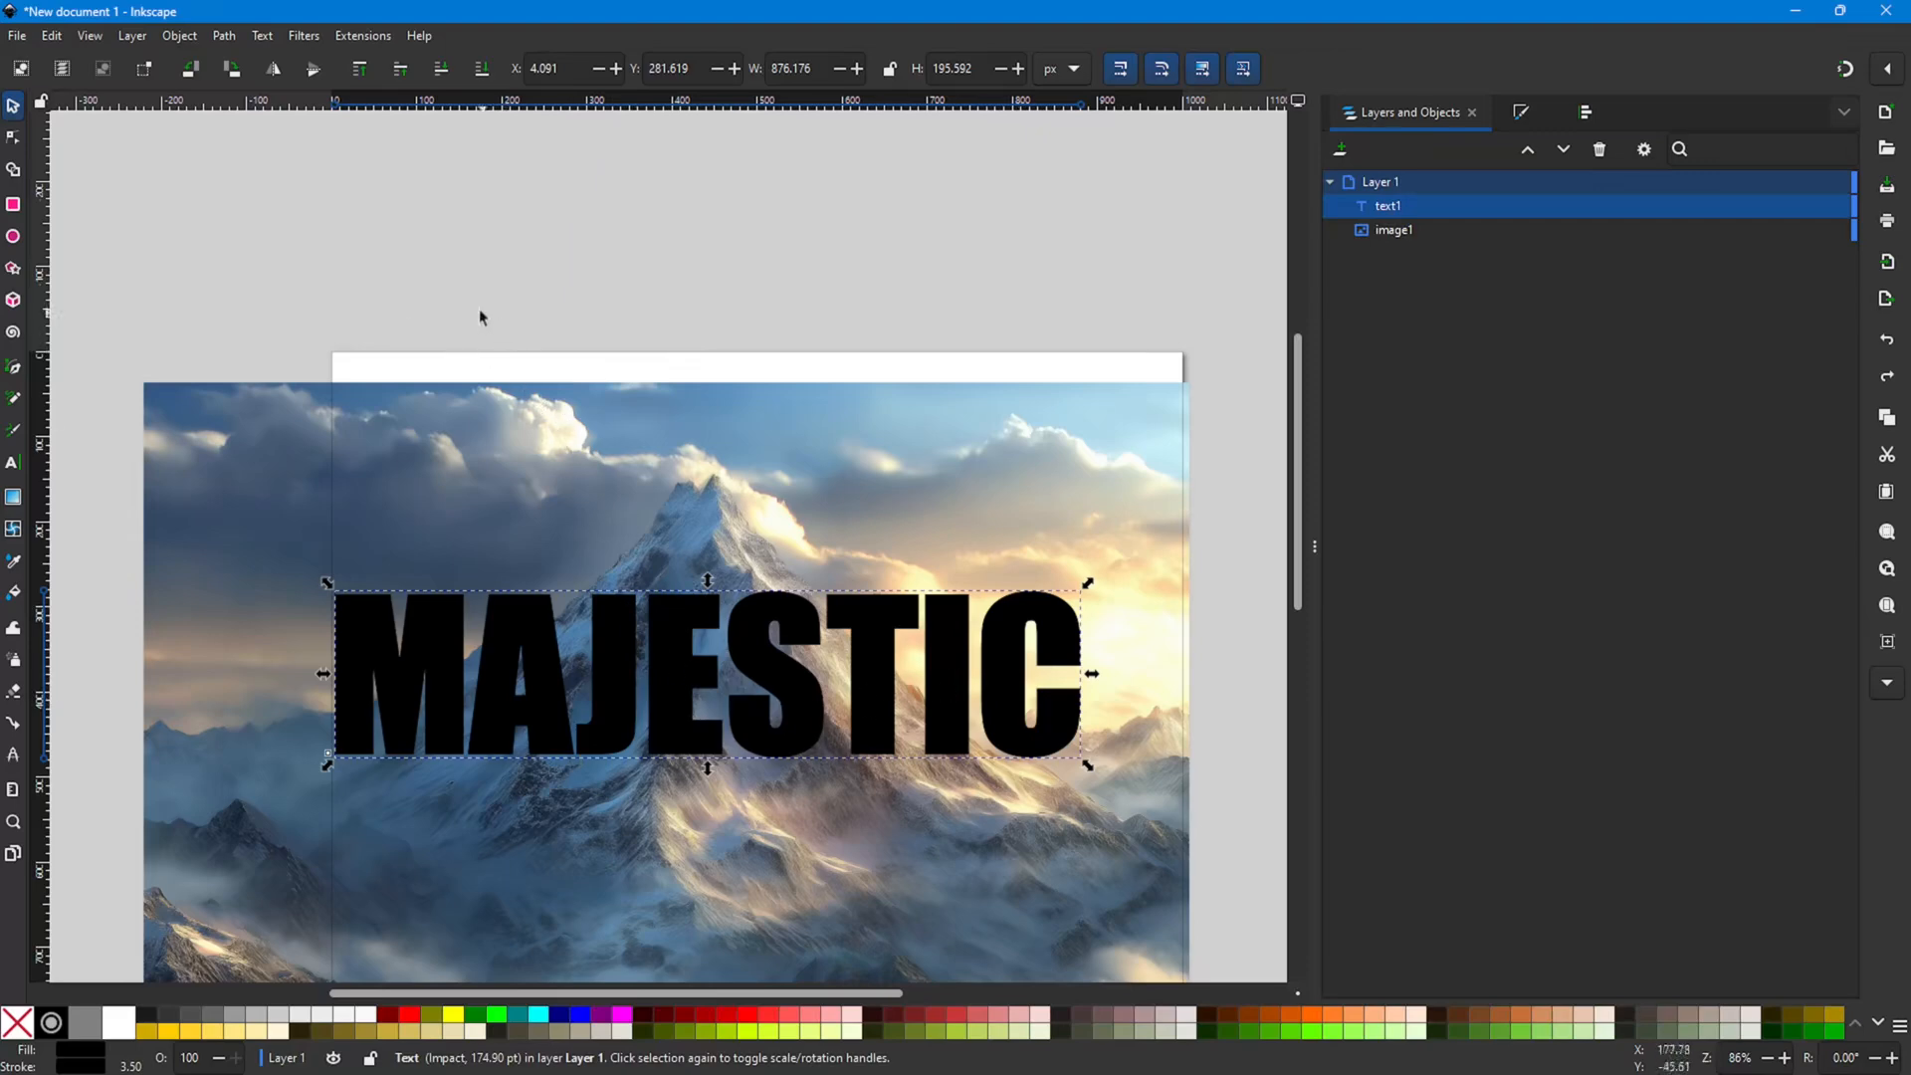
left_click(178, 37)
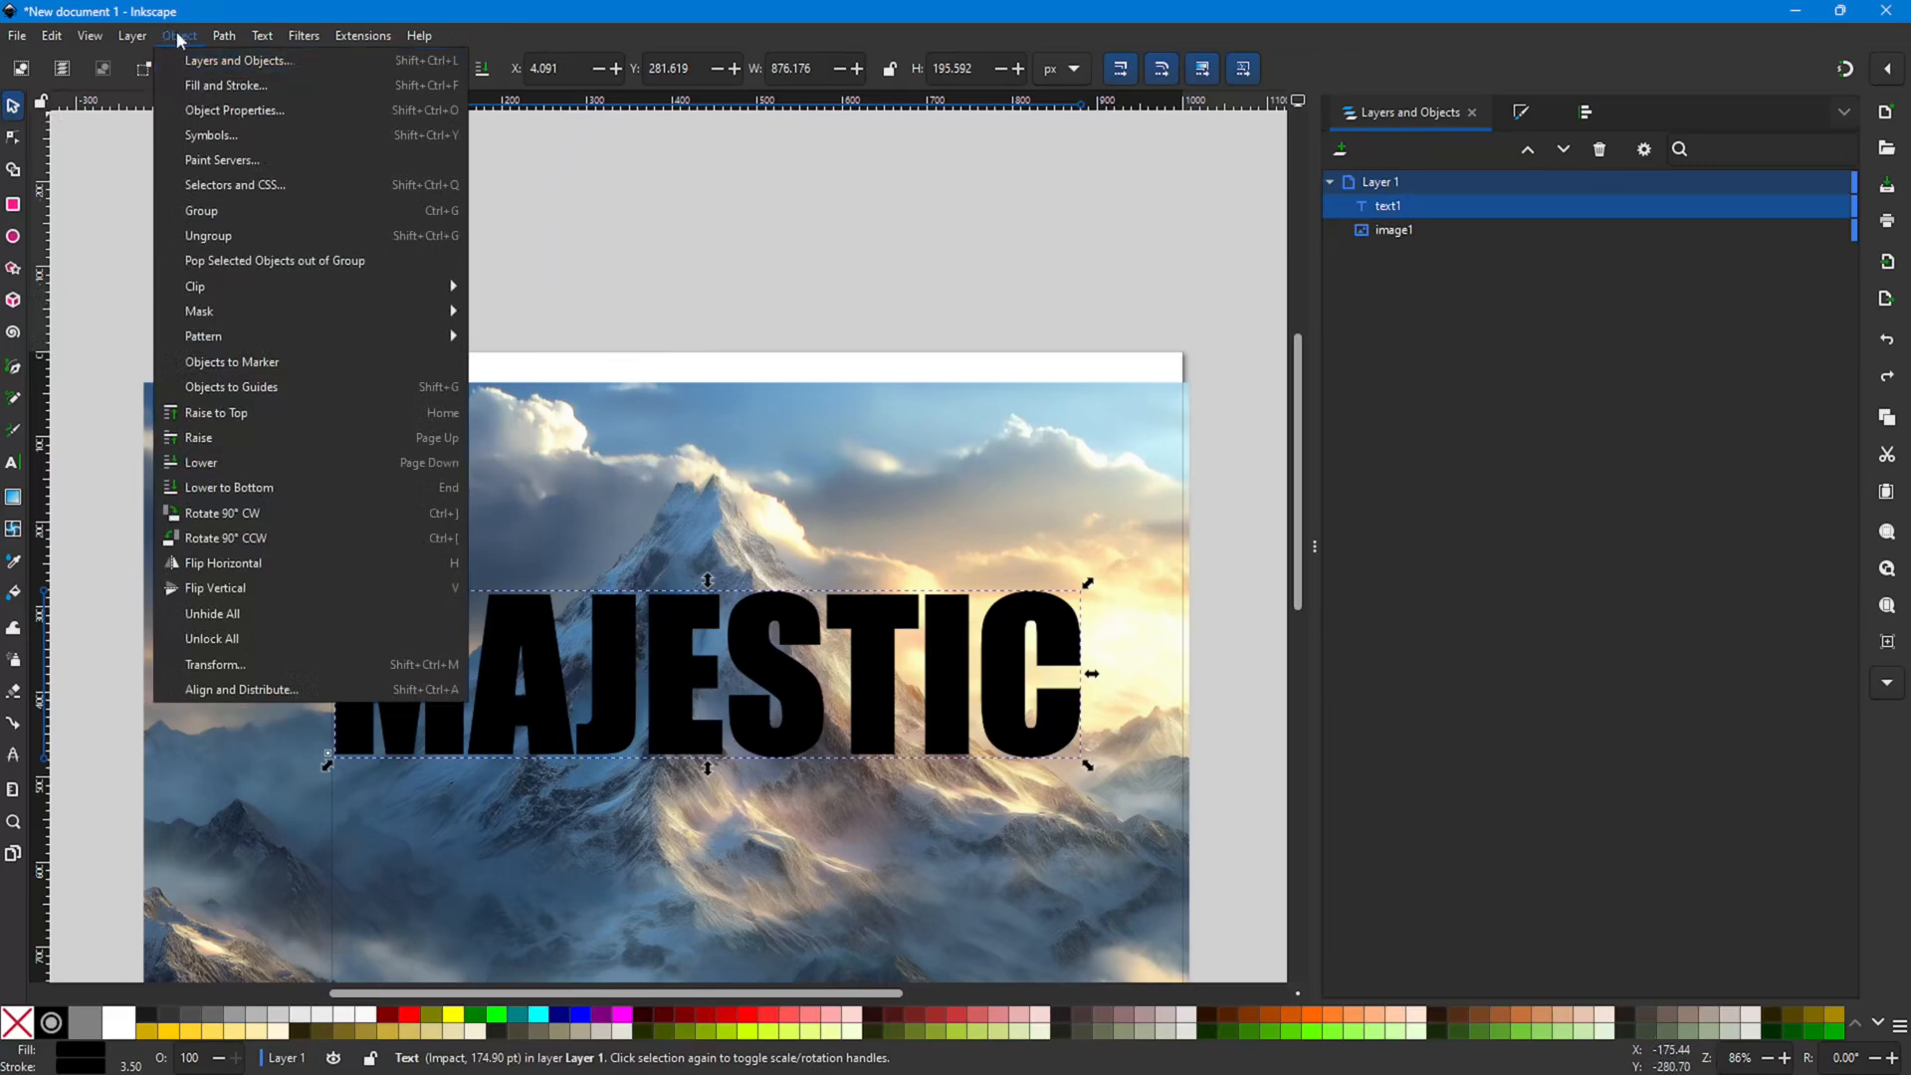
mouse_move(128, 37)
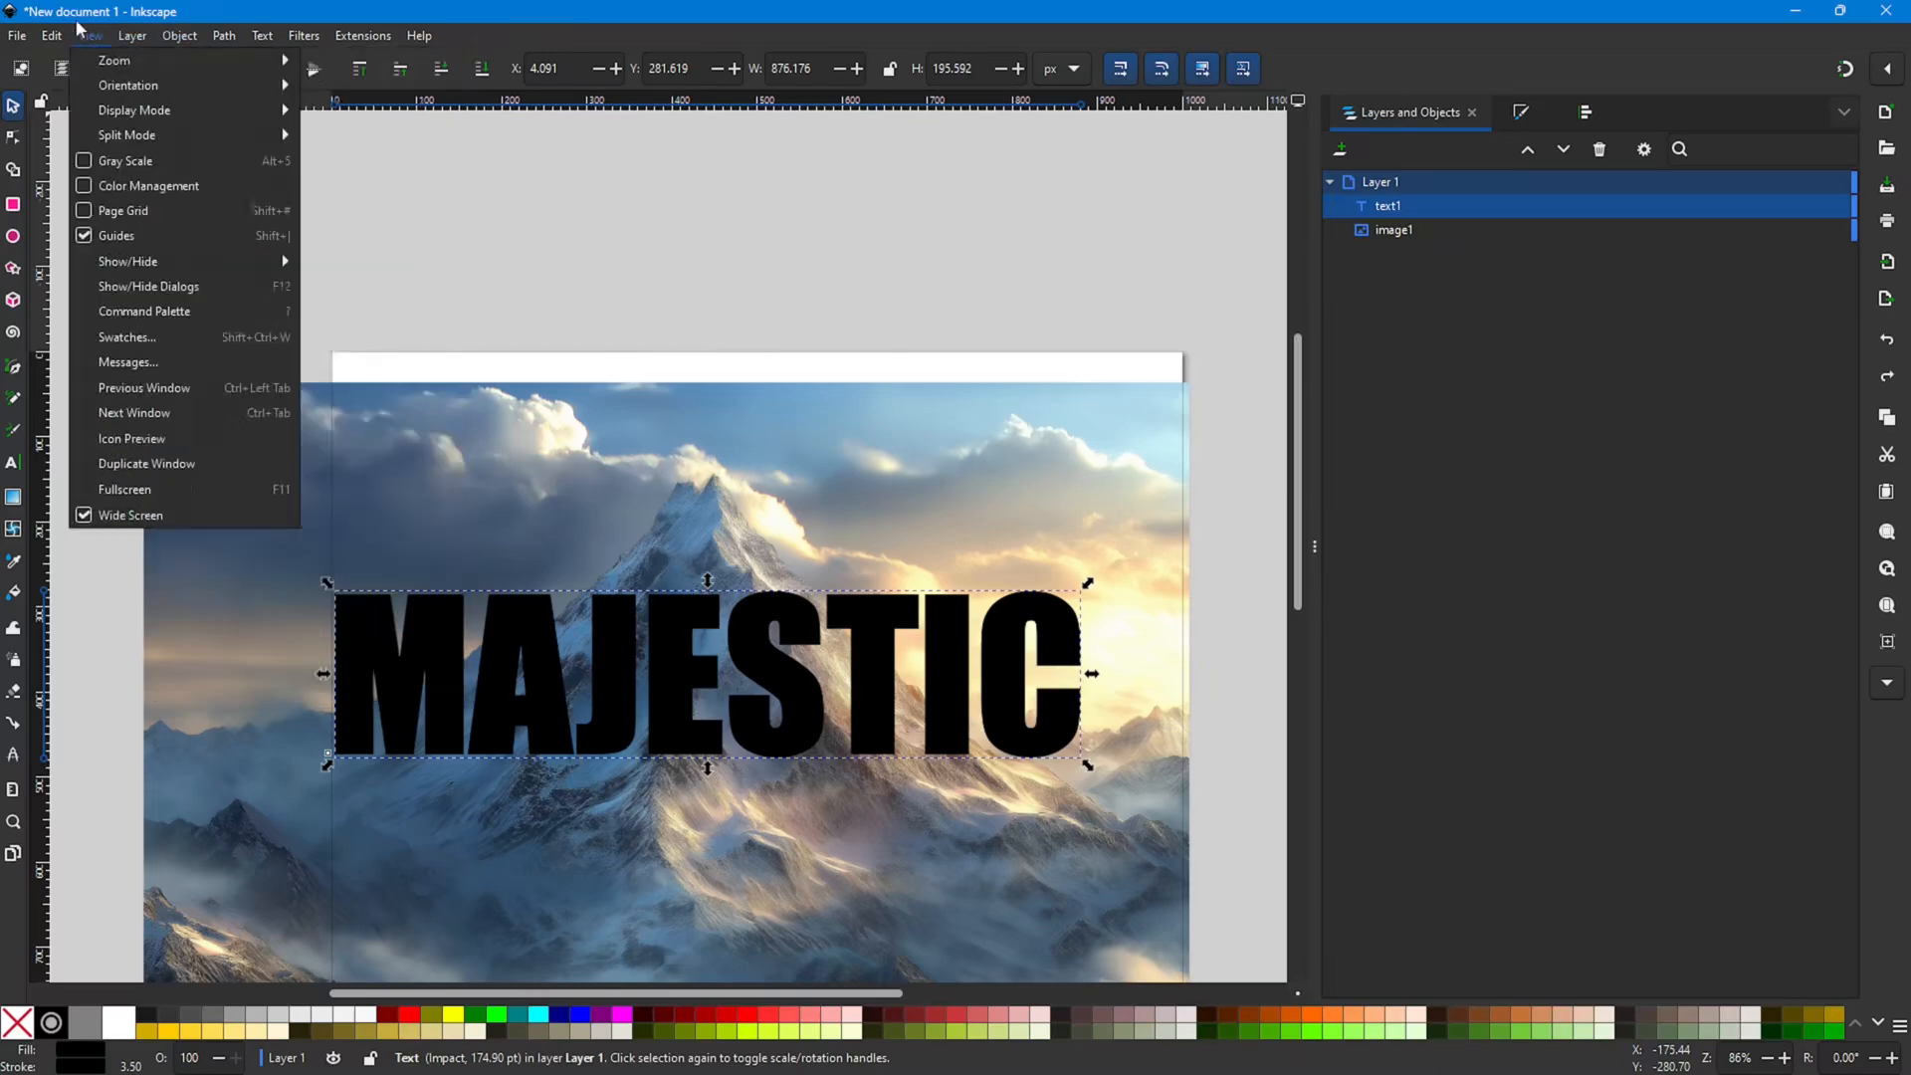
left_click(545, 653)
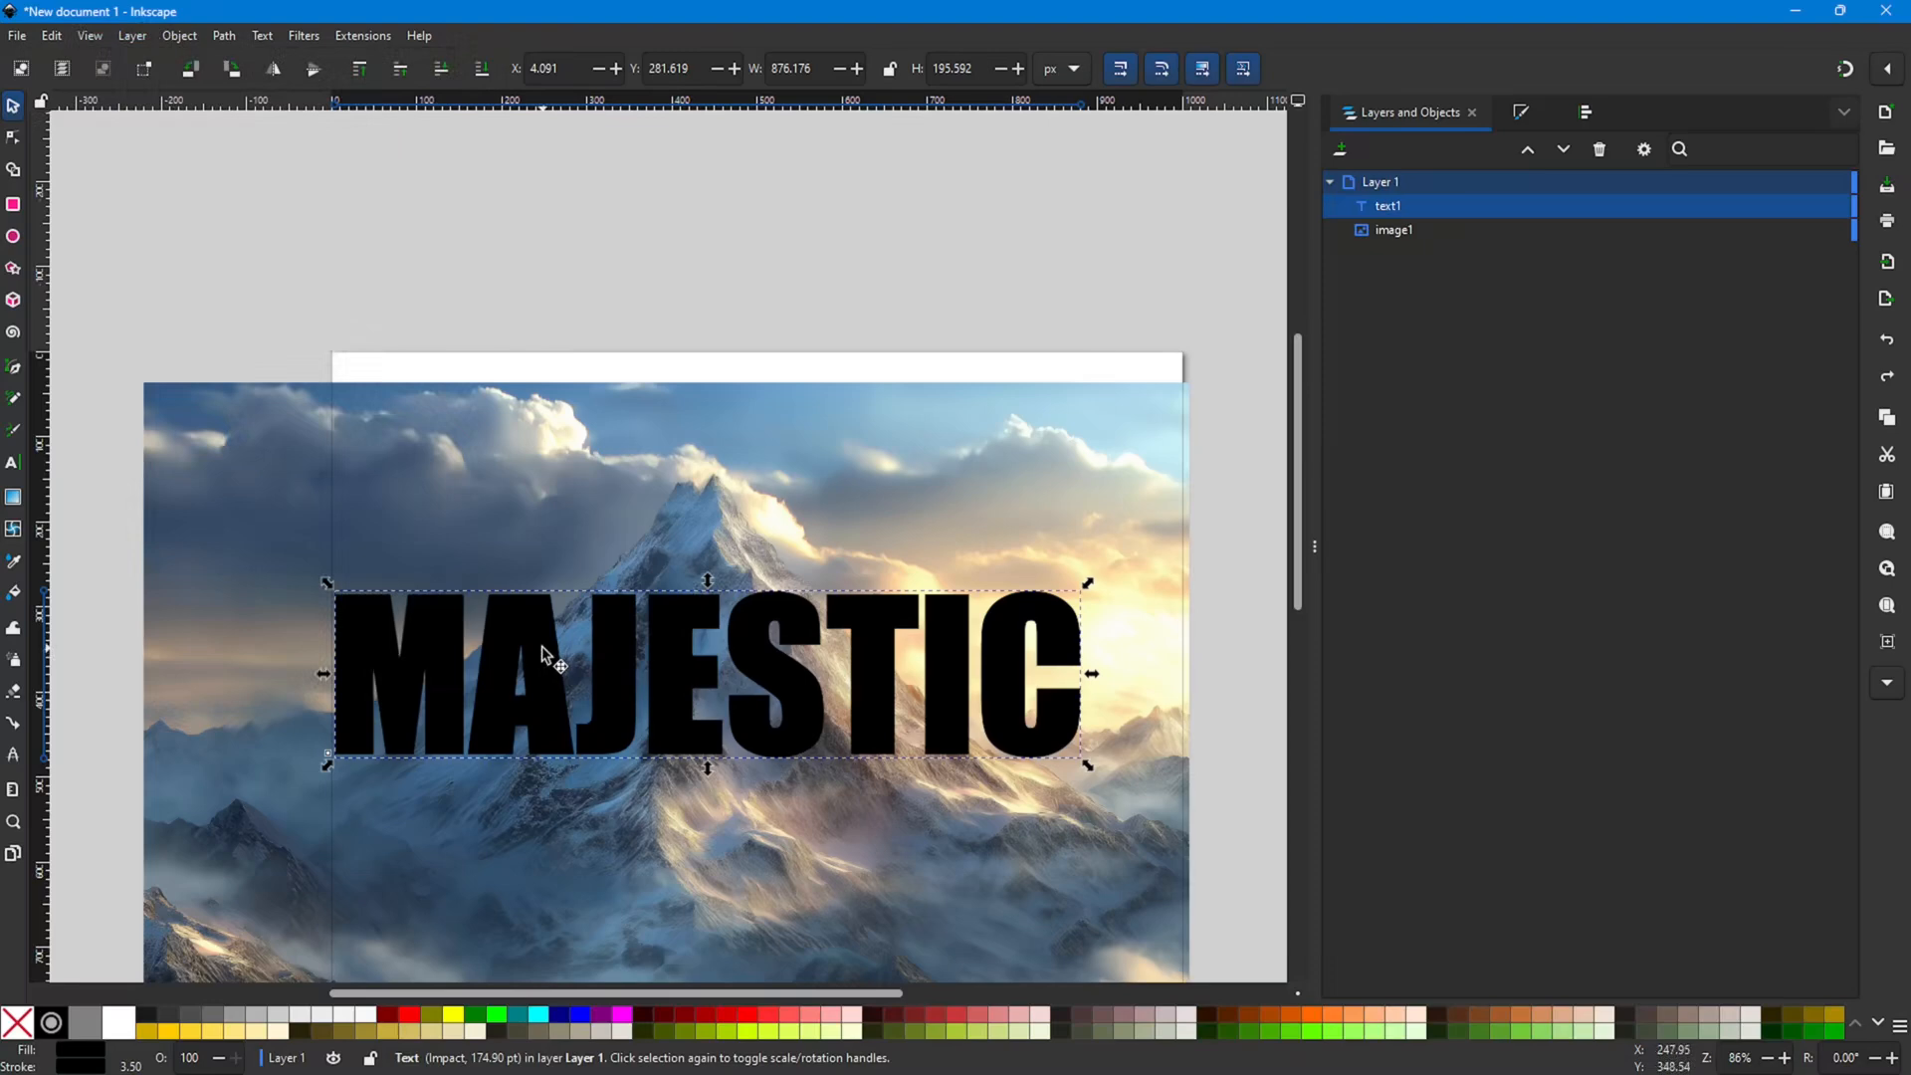
key("ctrl")
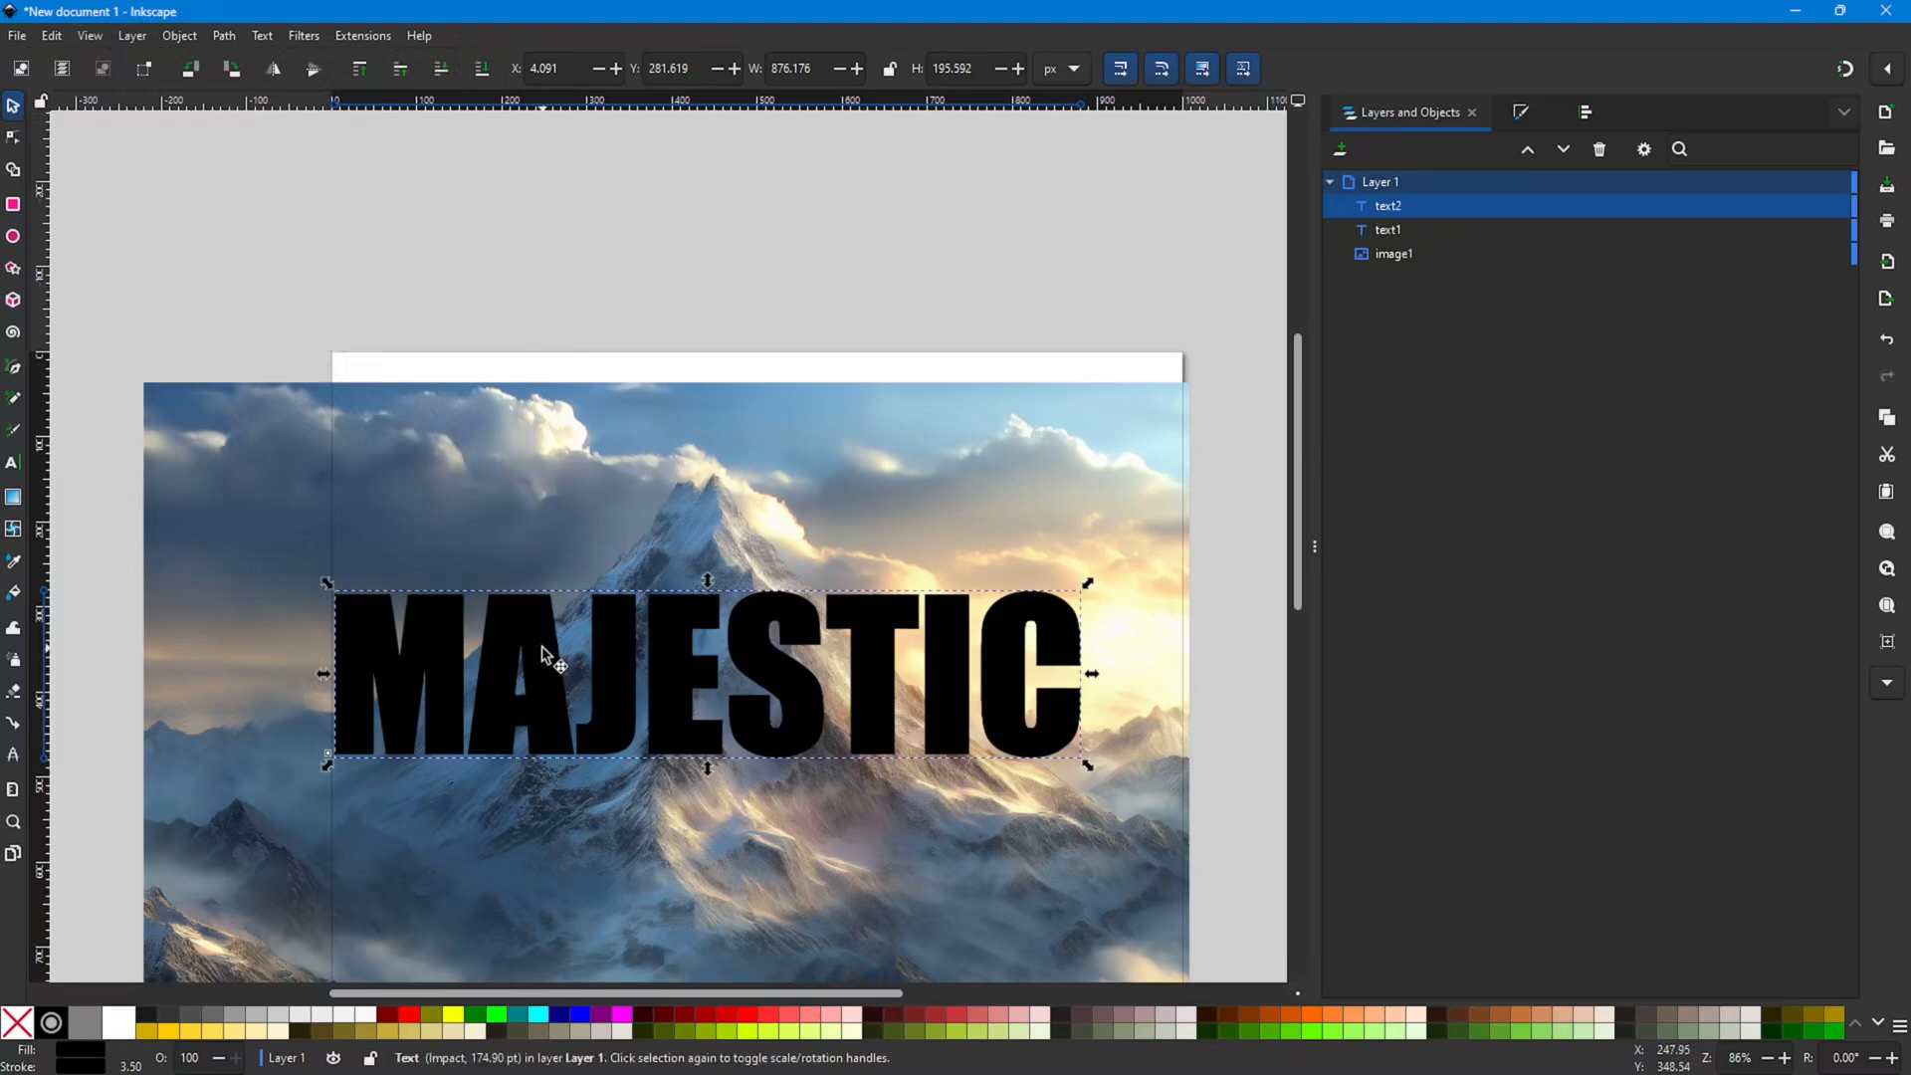
key("ctrl+d")
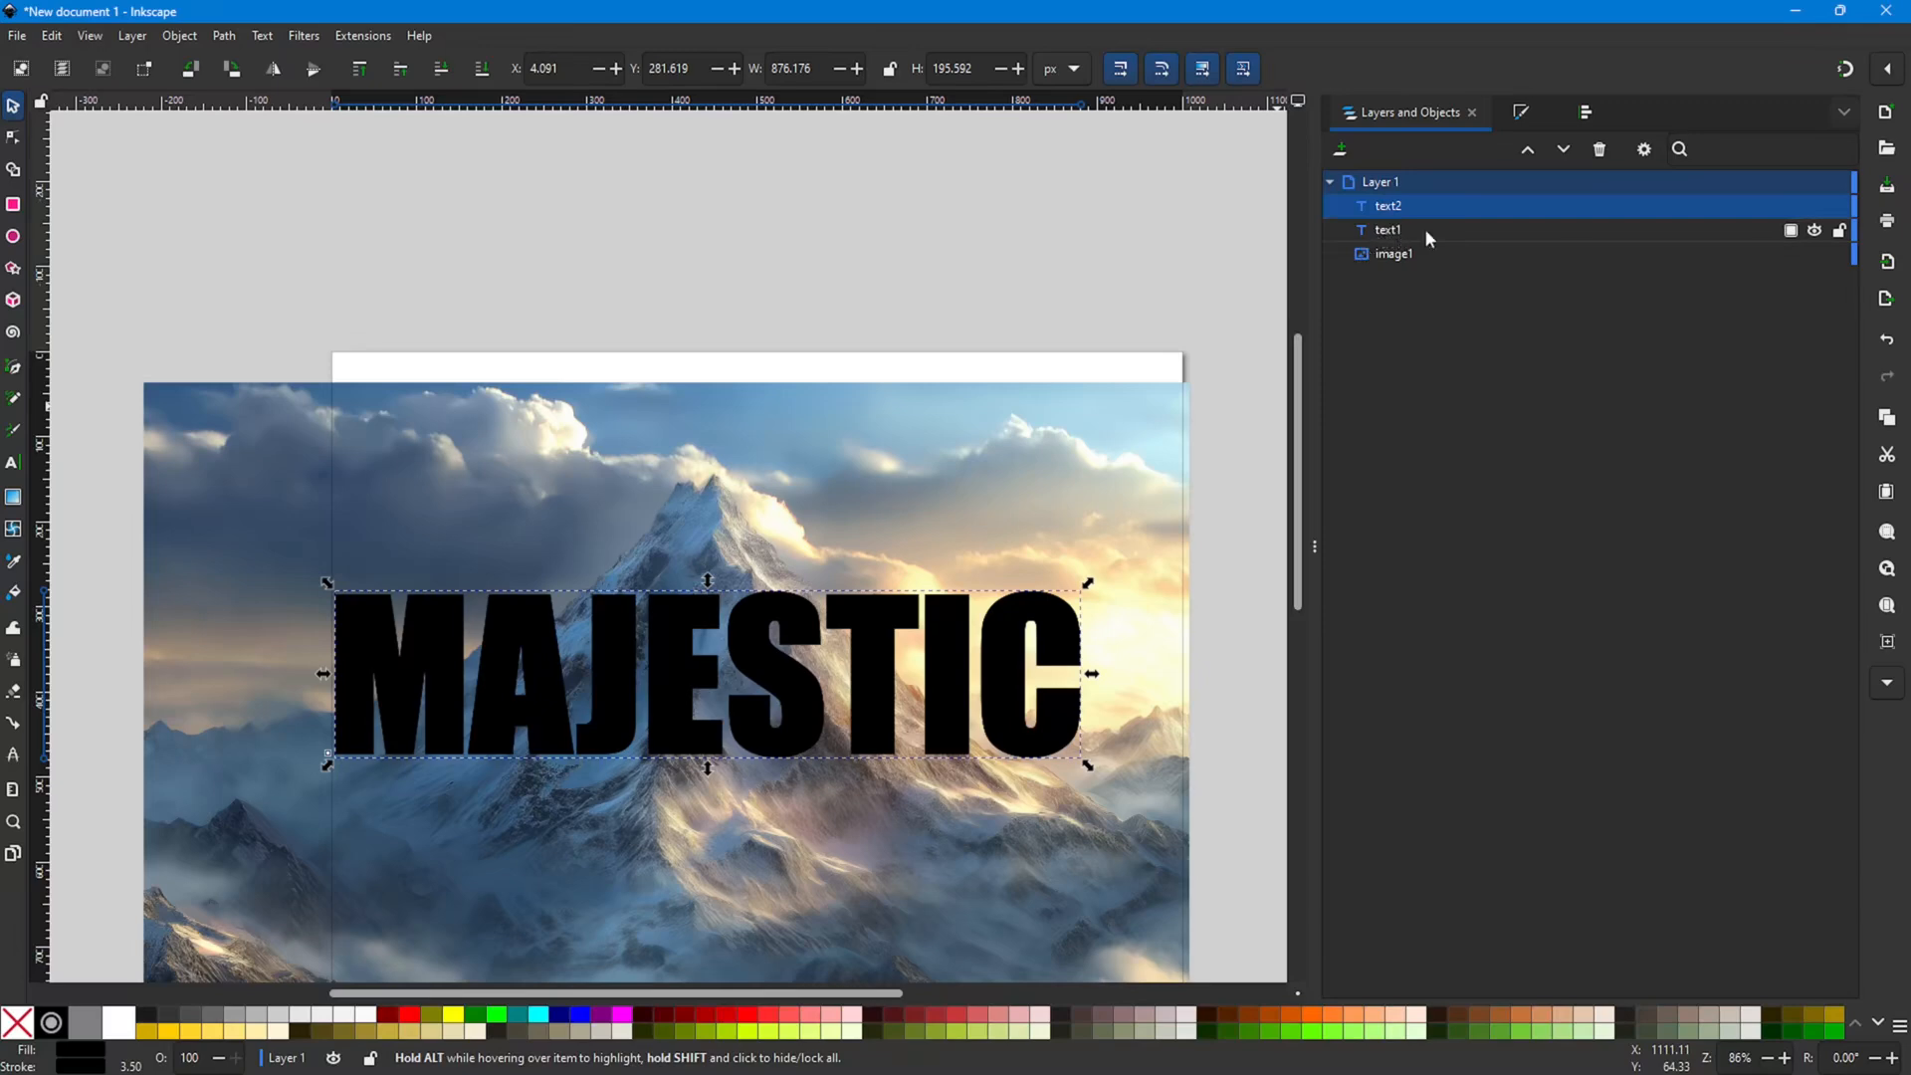
key("Delete")
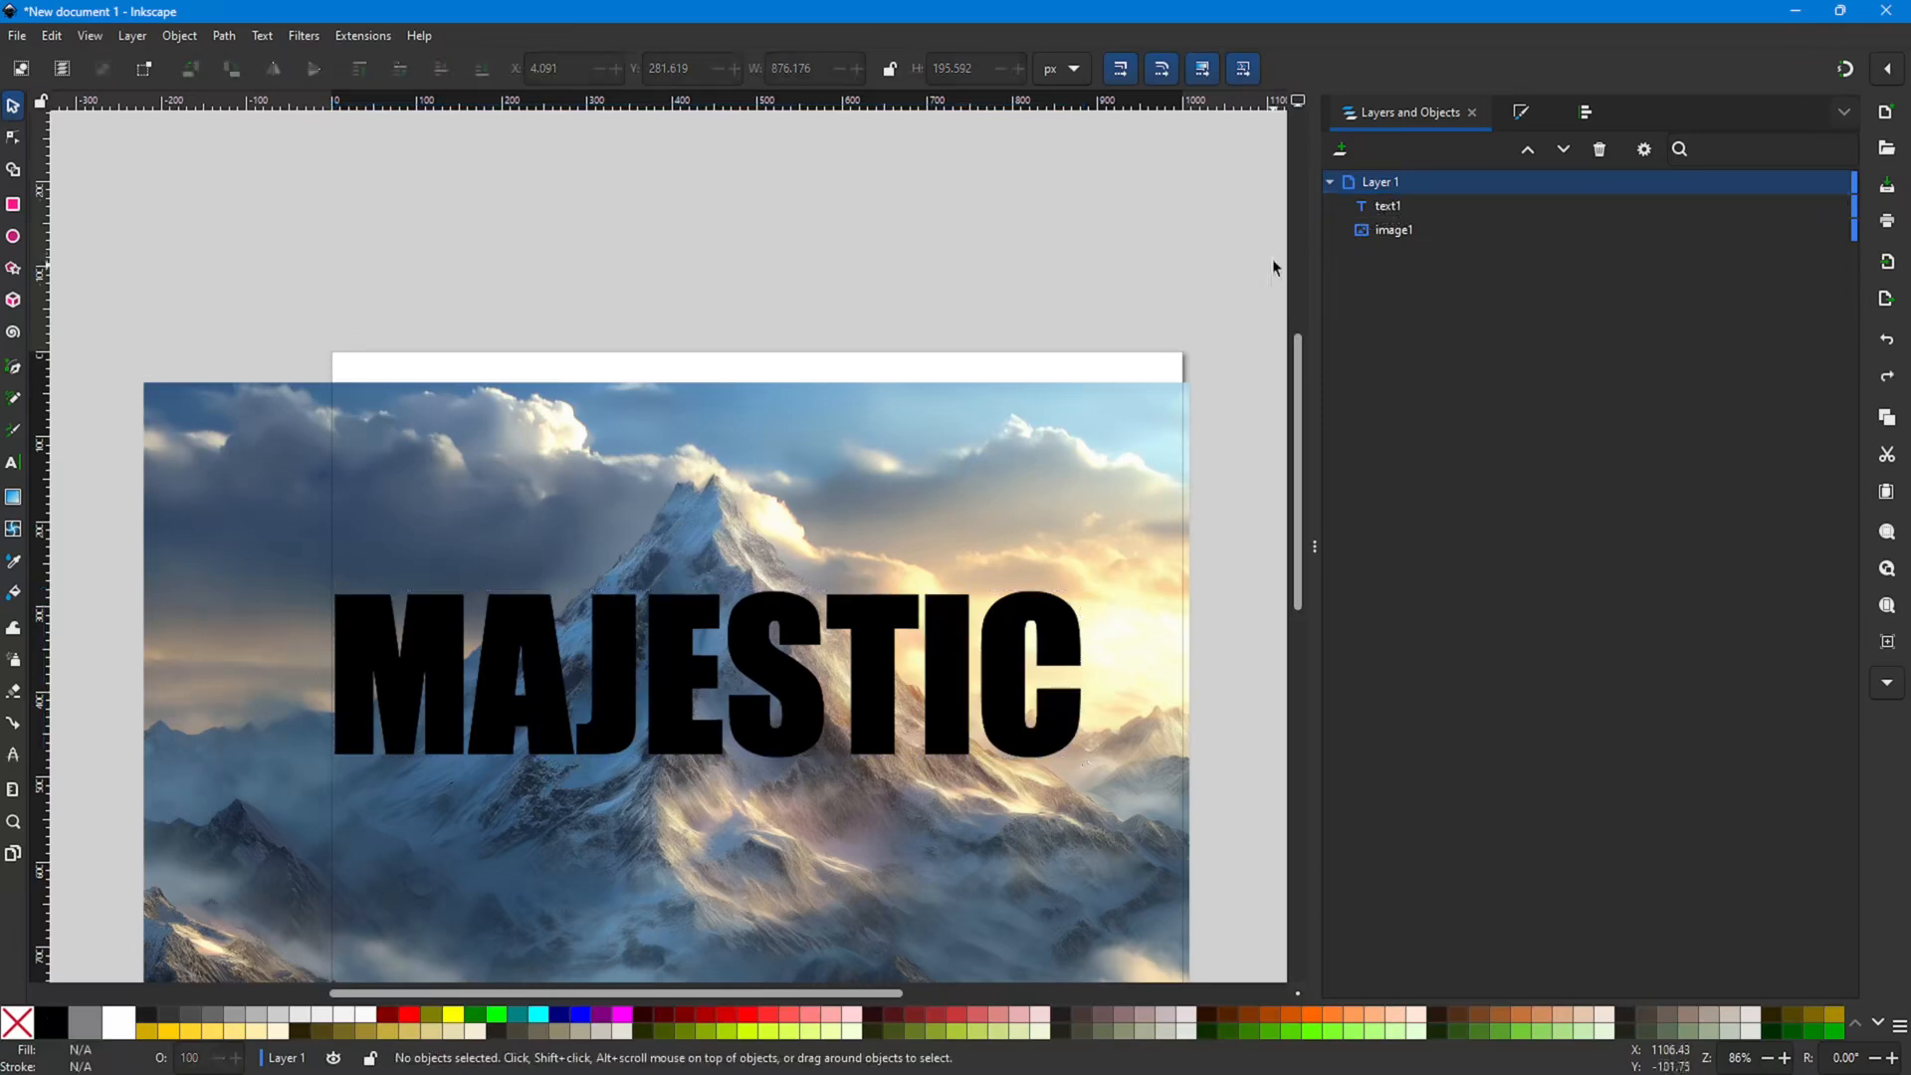
Step: Duplicate the MAJESTIC text and move the copy above the page to about X -268, Y -266 px
left_click(612, 692)
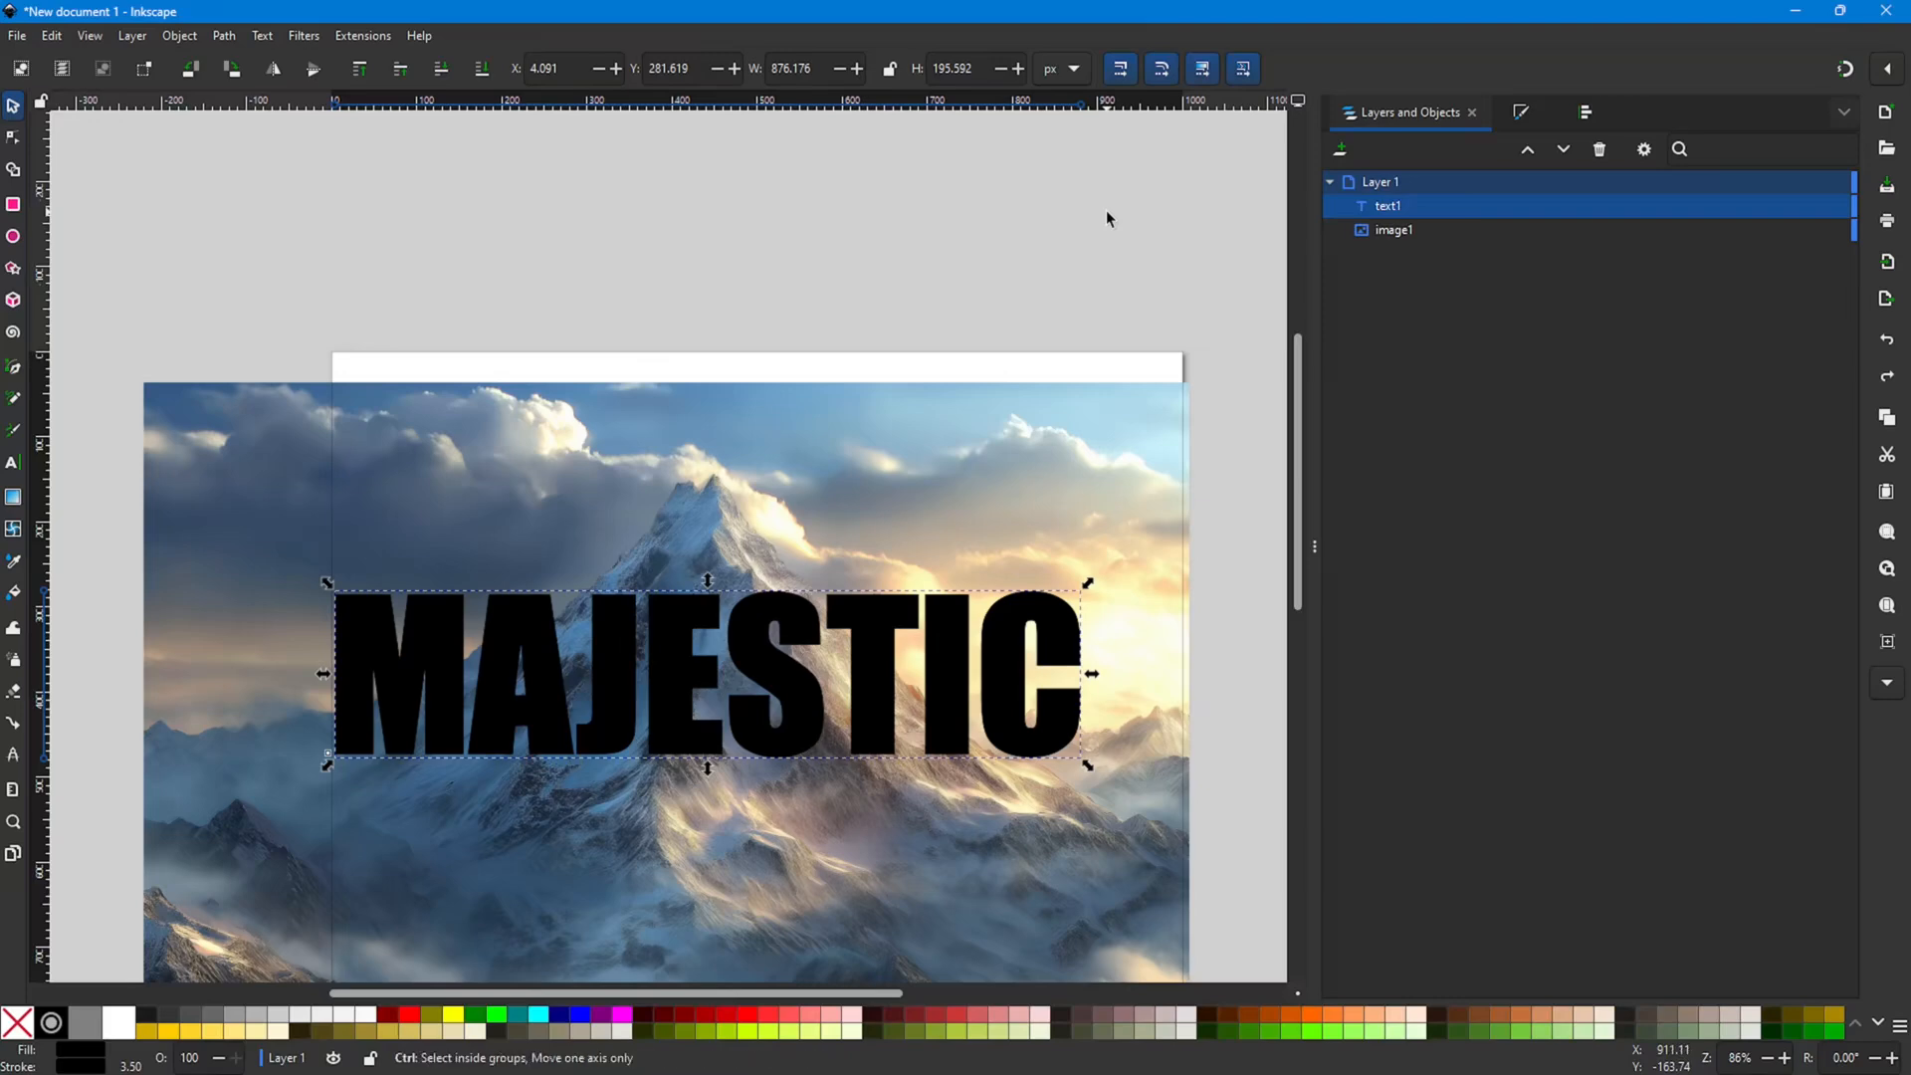
key("ctrl+d")
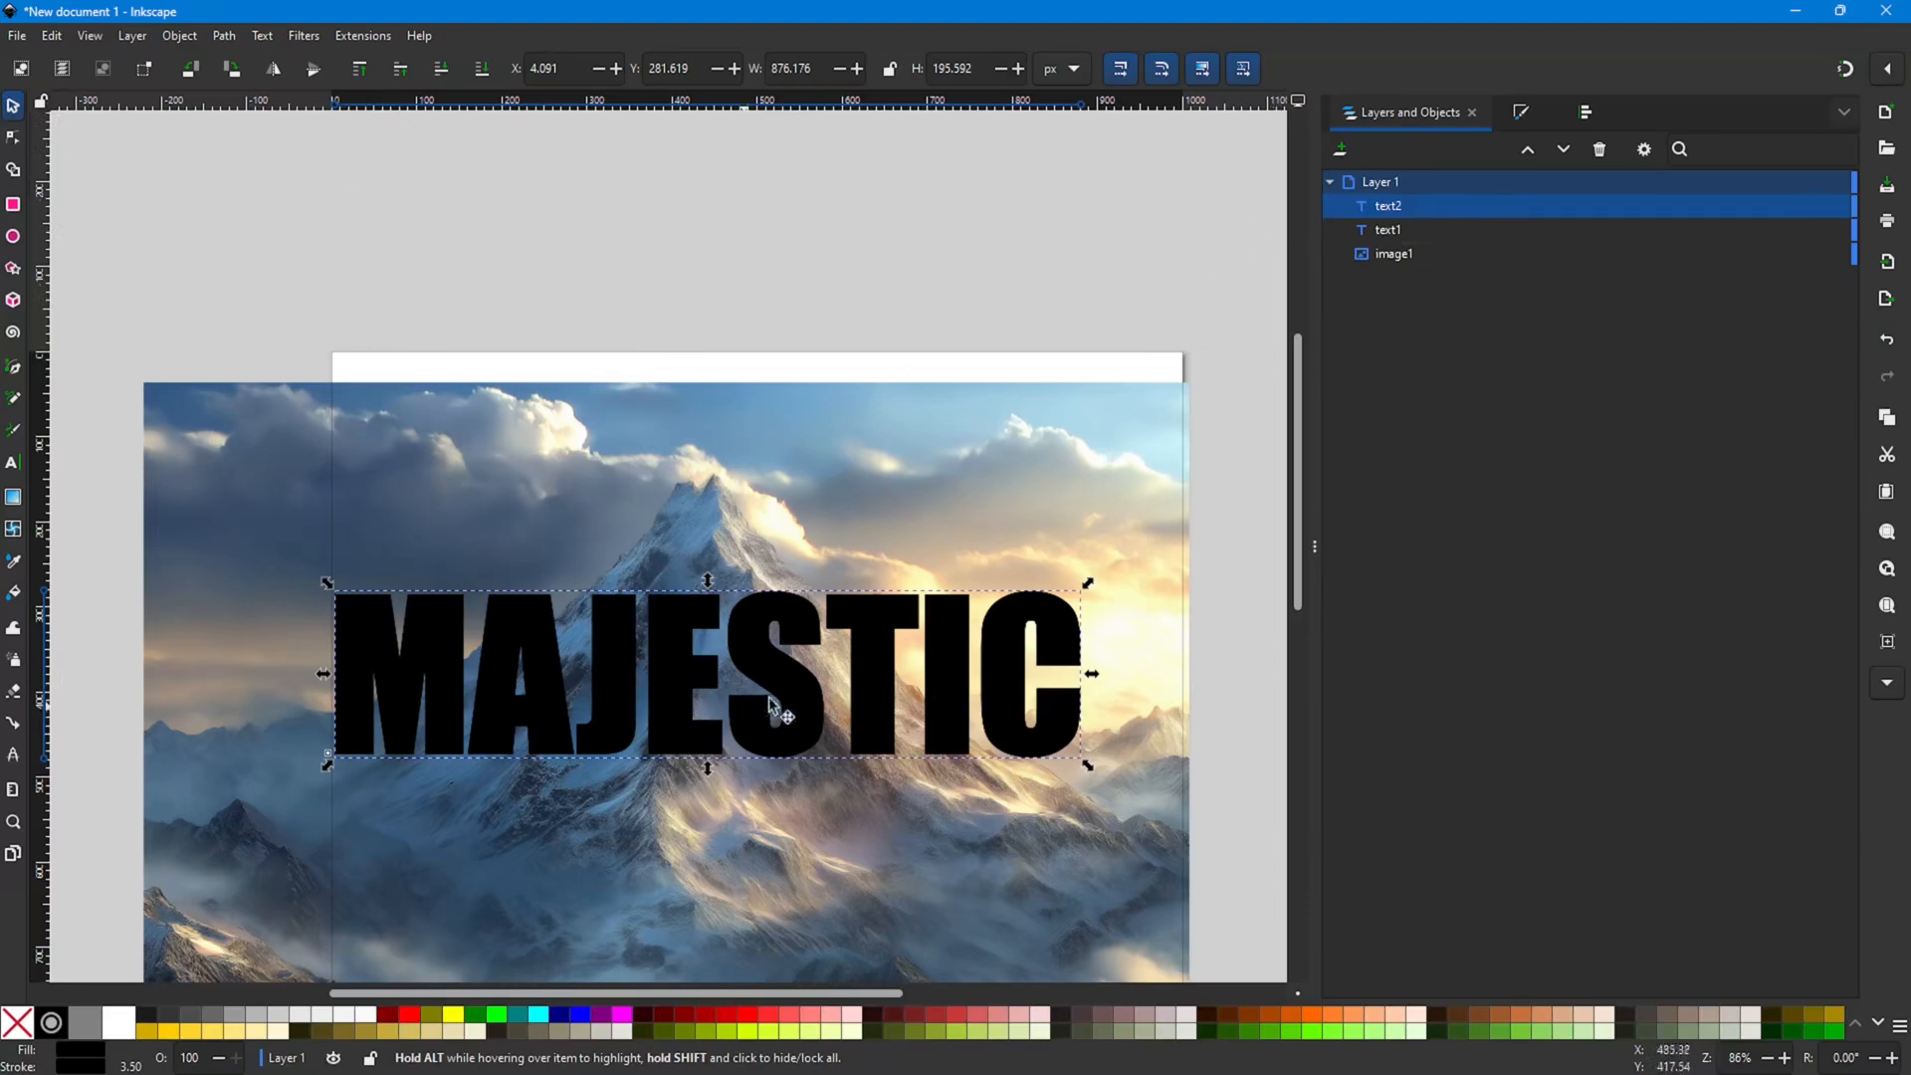
left_click_drag(763, 655, 527, 206)
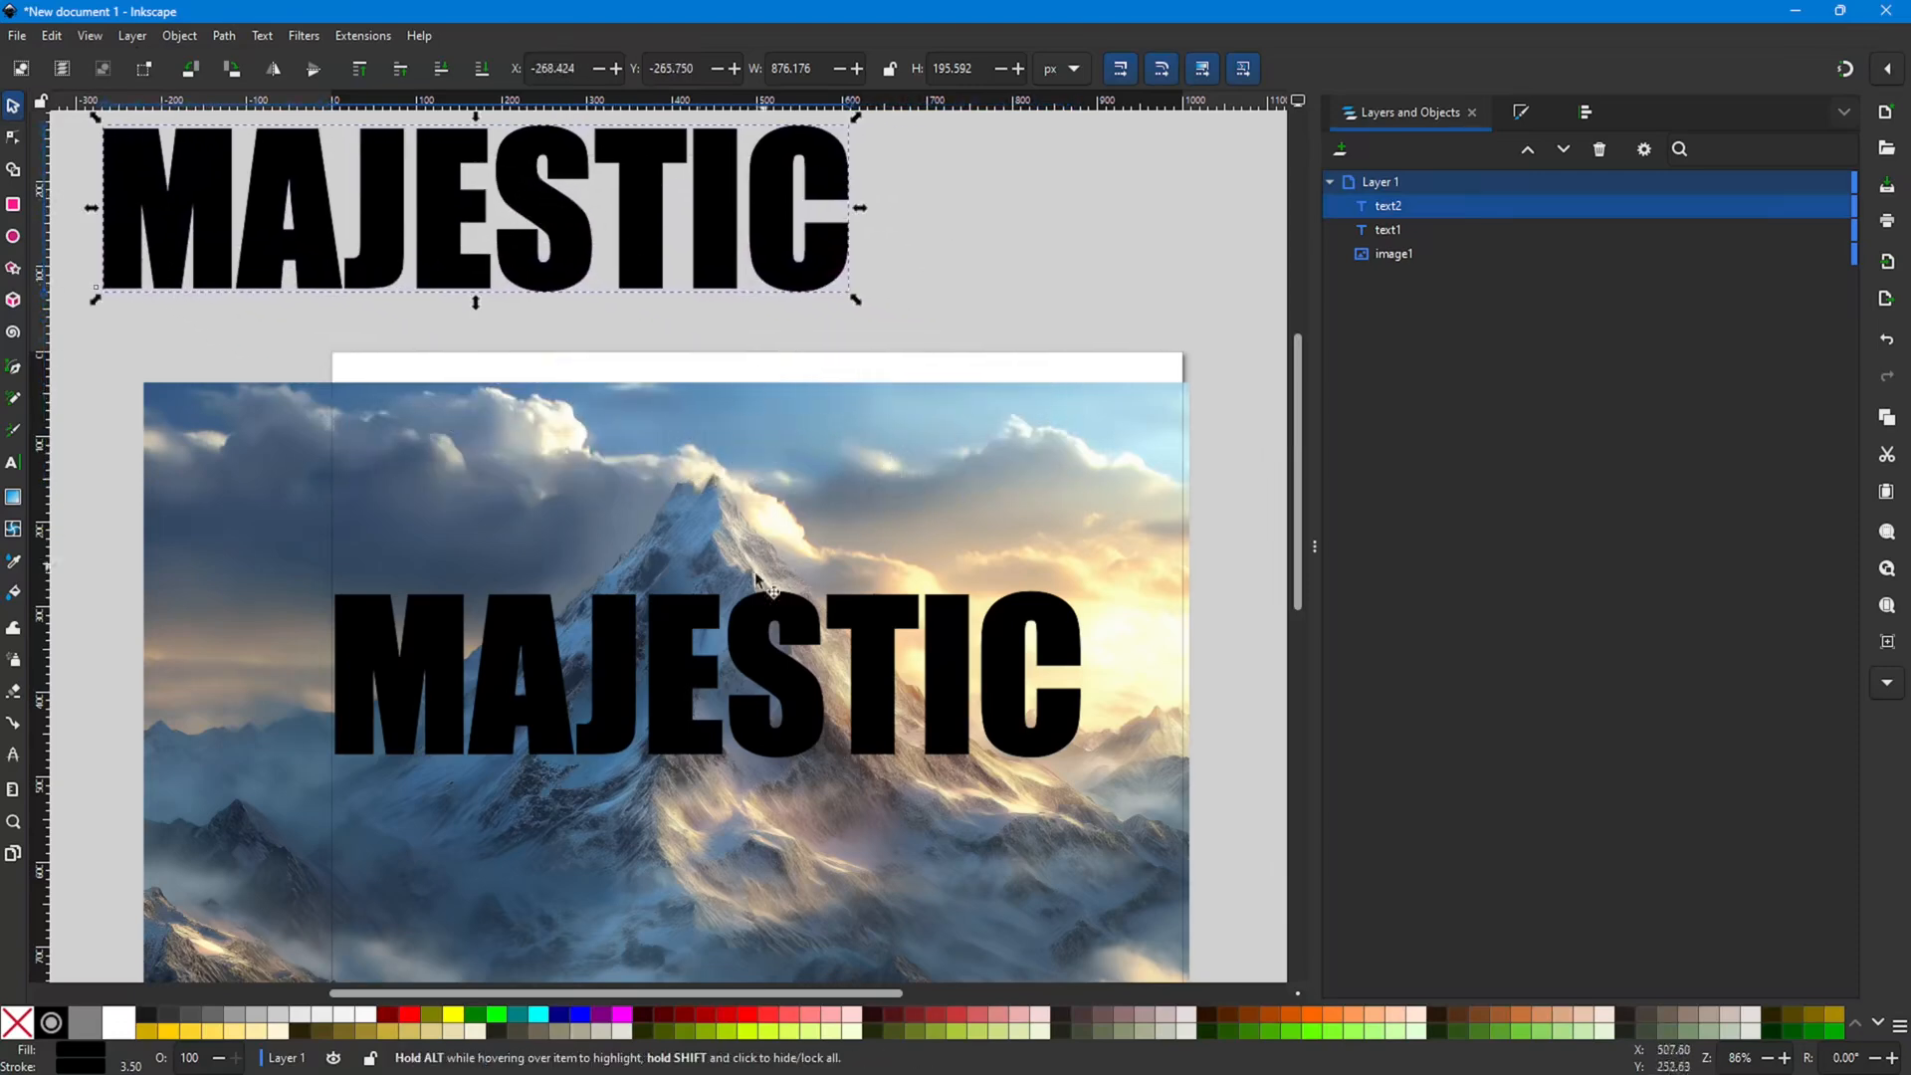
Step: Clip the mountain image to the original MAJESTIC text lying over it, using Set Clip
scroll(696, 666, "down", 2)
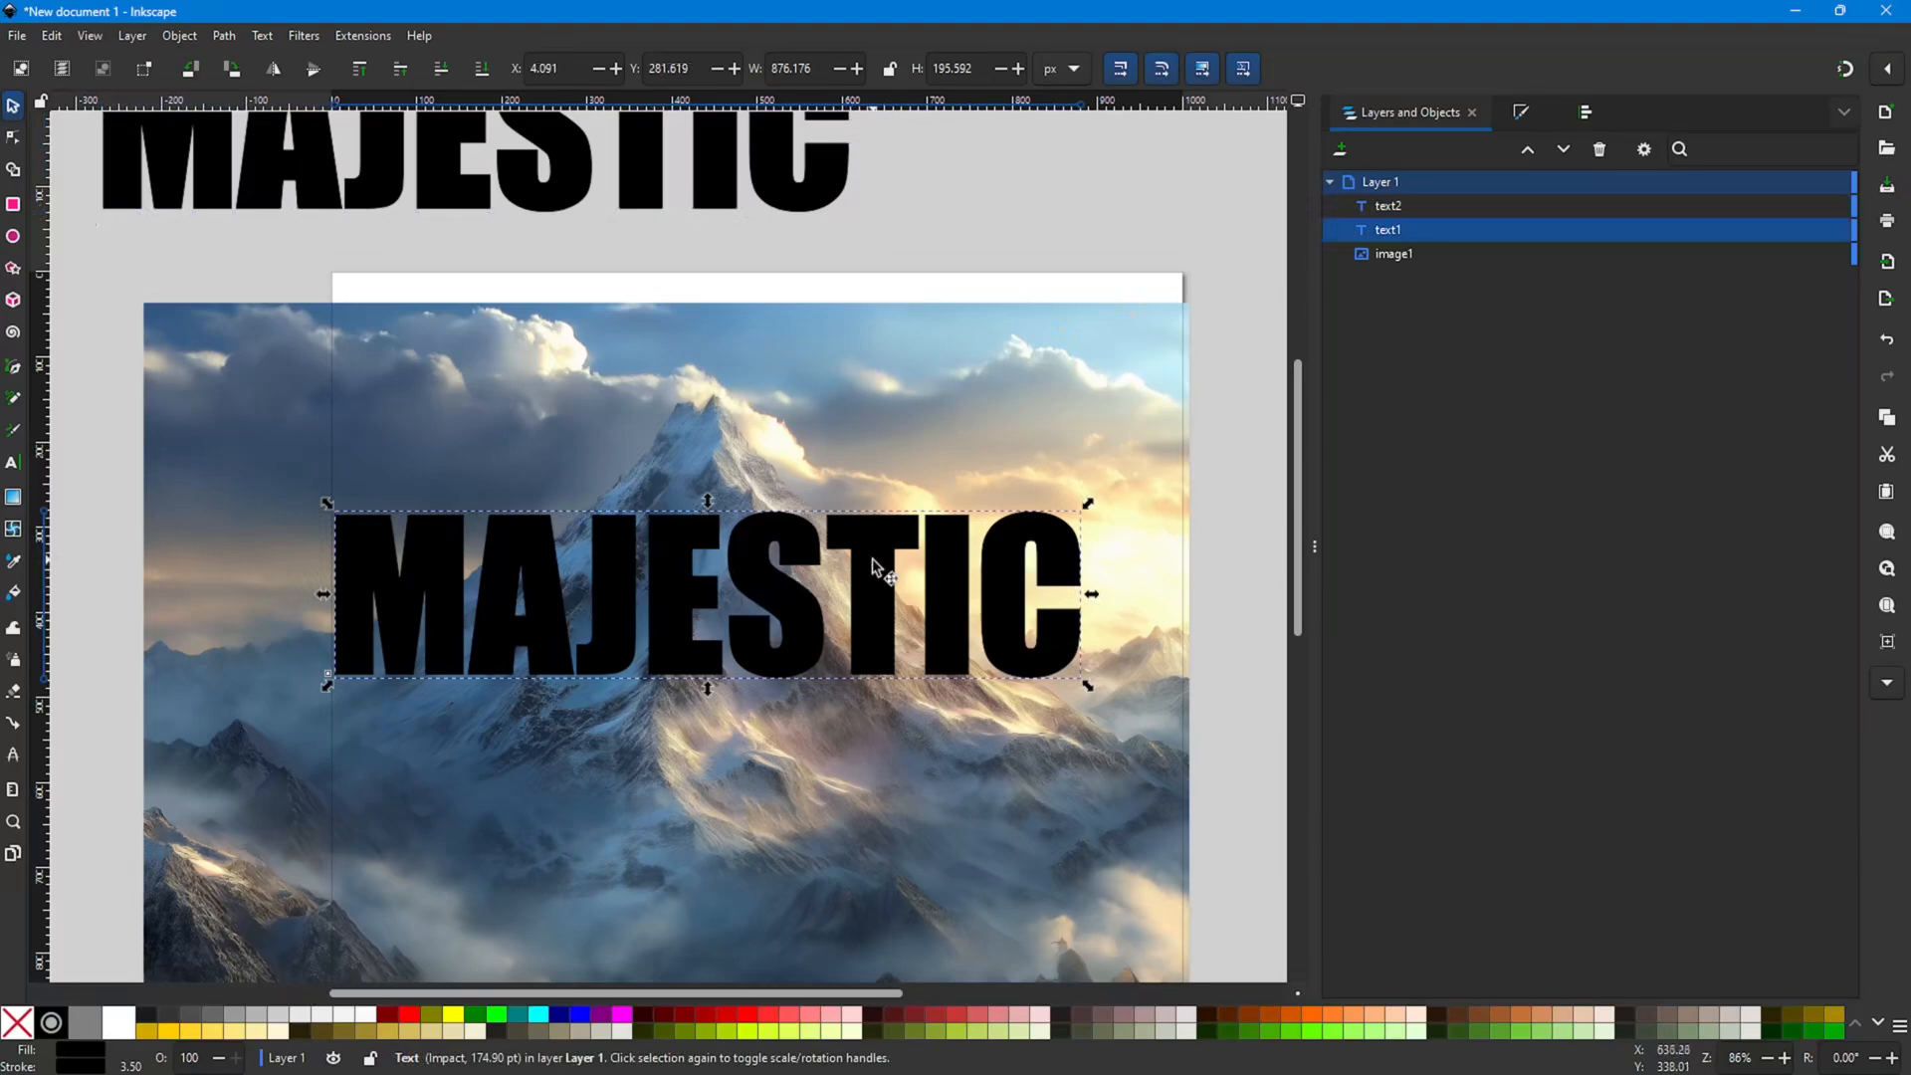
key("shift")
left_click(880, 456, "shift")
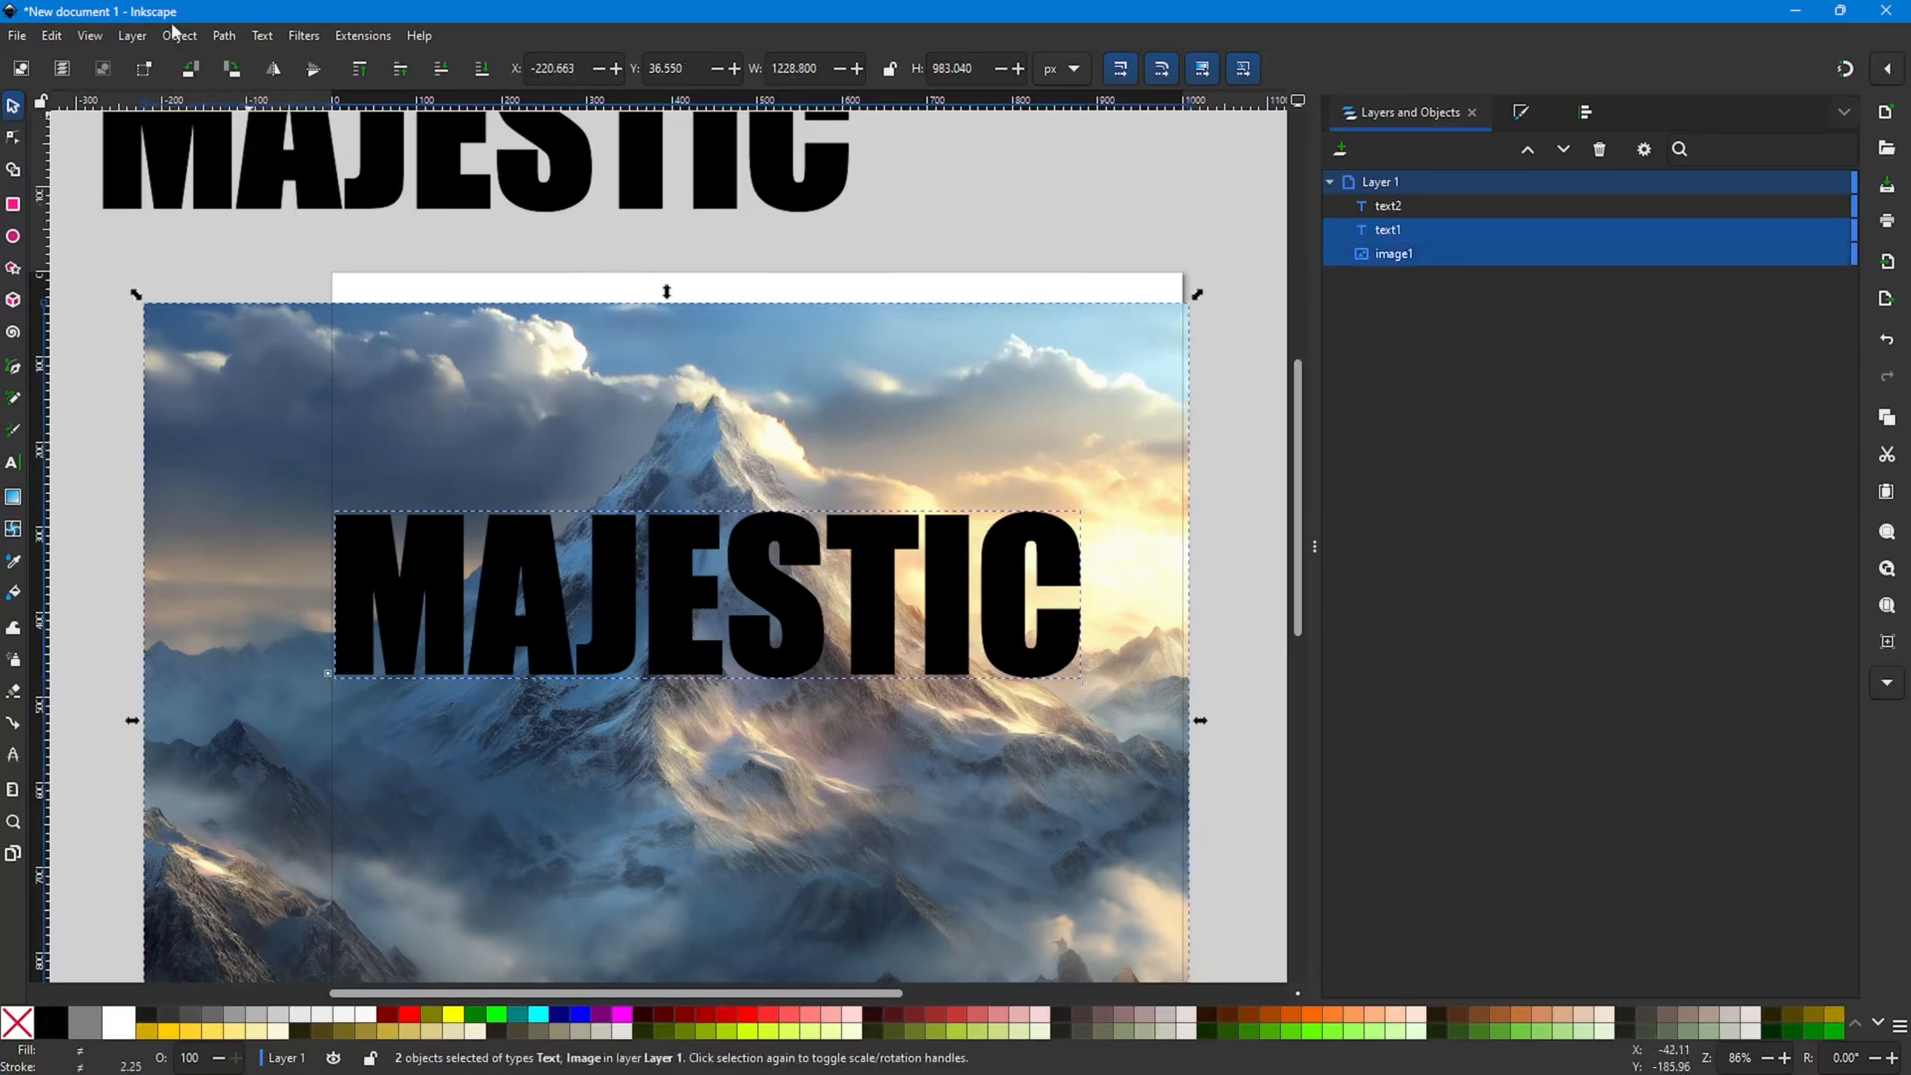
left_click(176, 36)
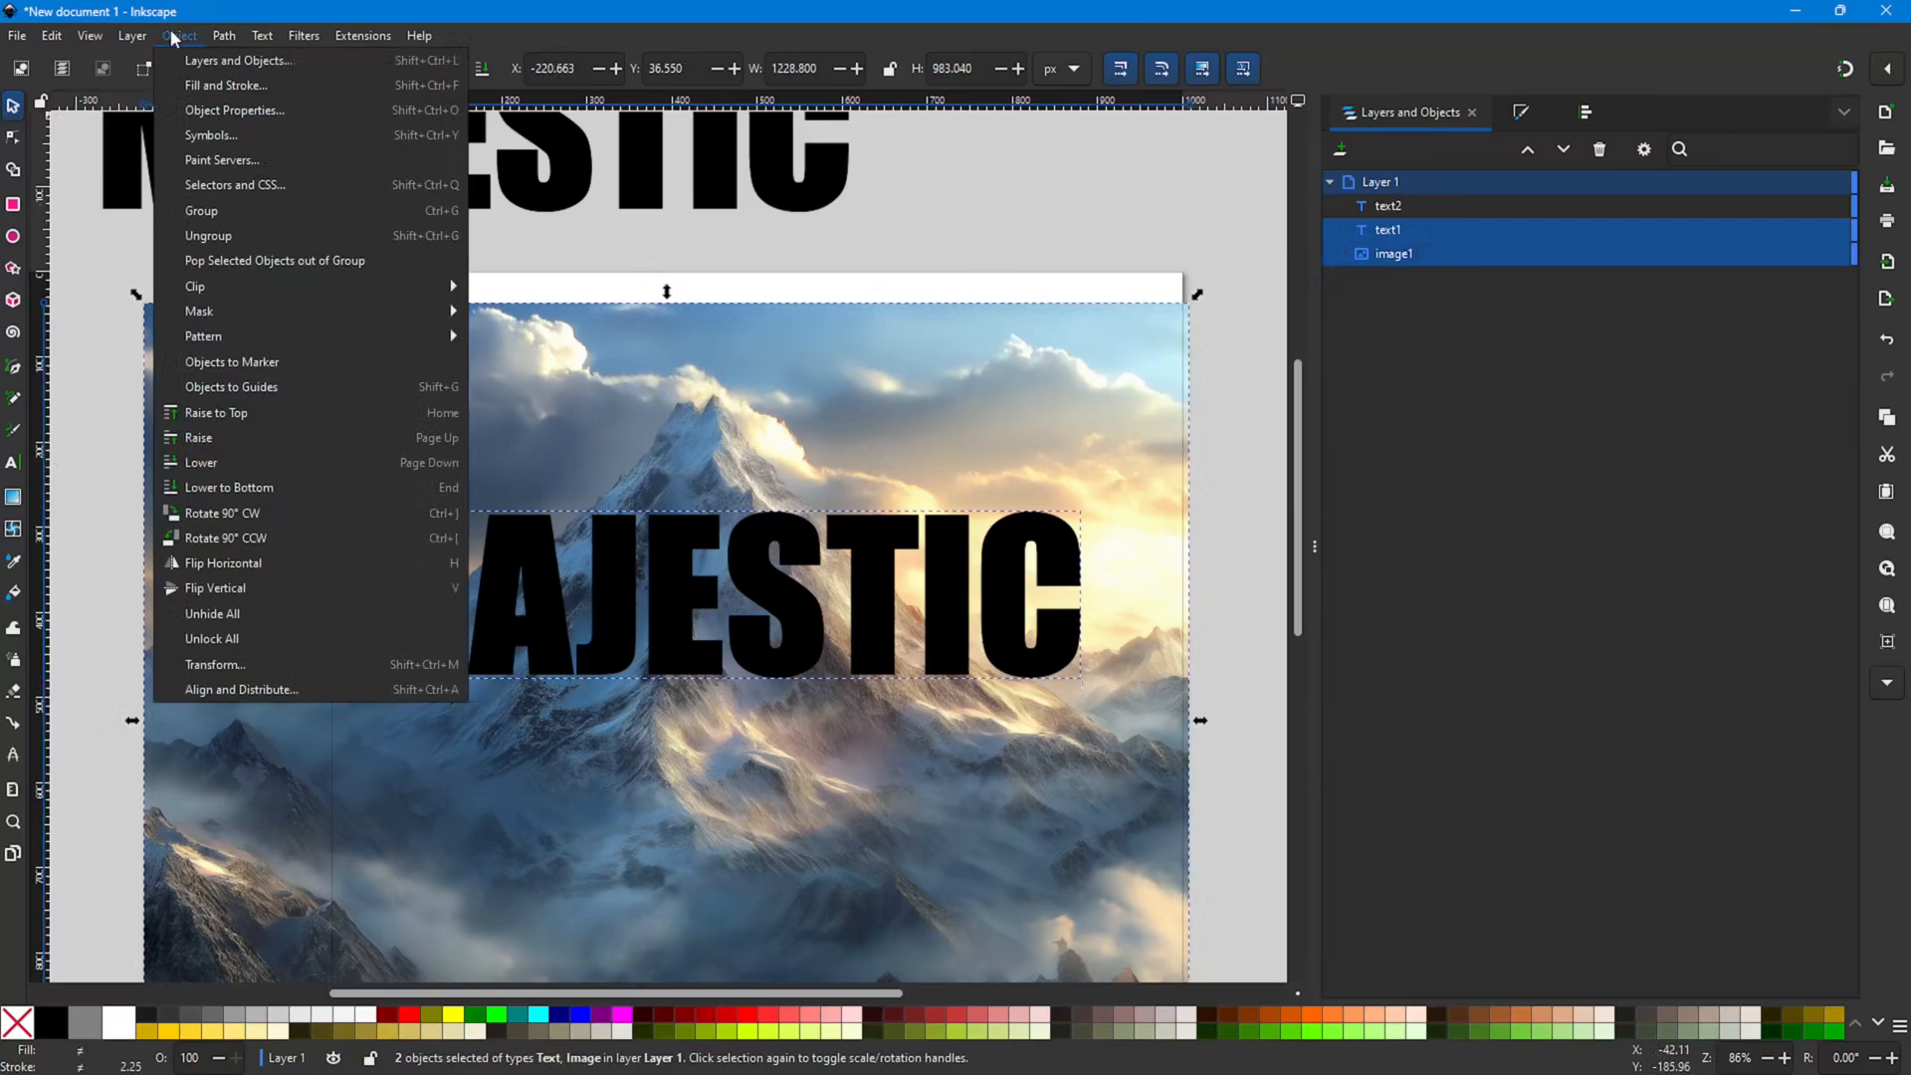
mouse_move(204, 286)
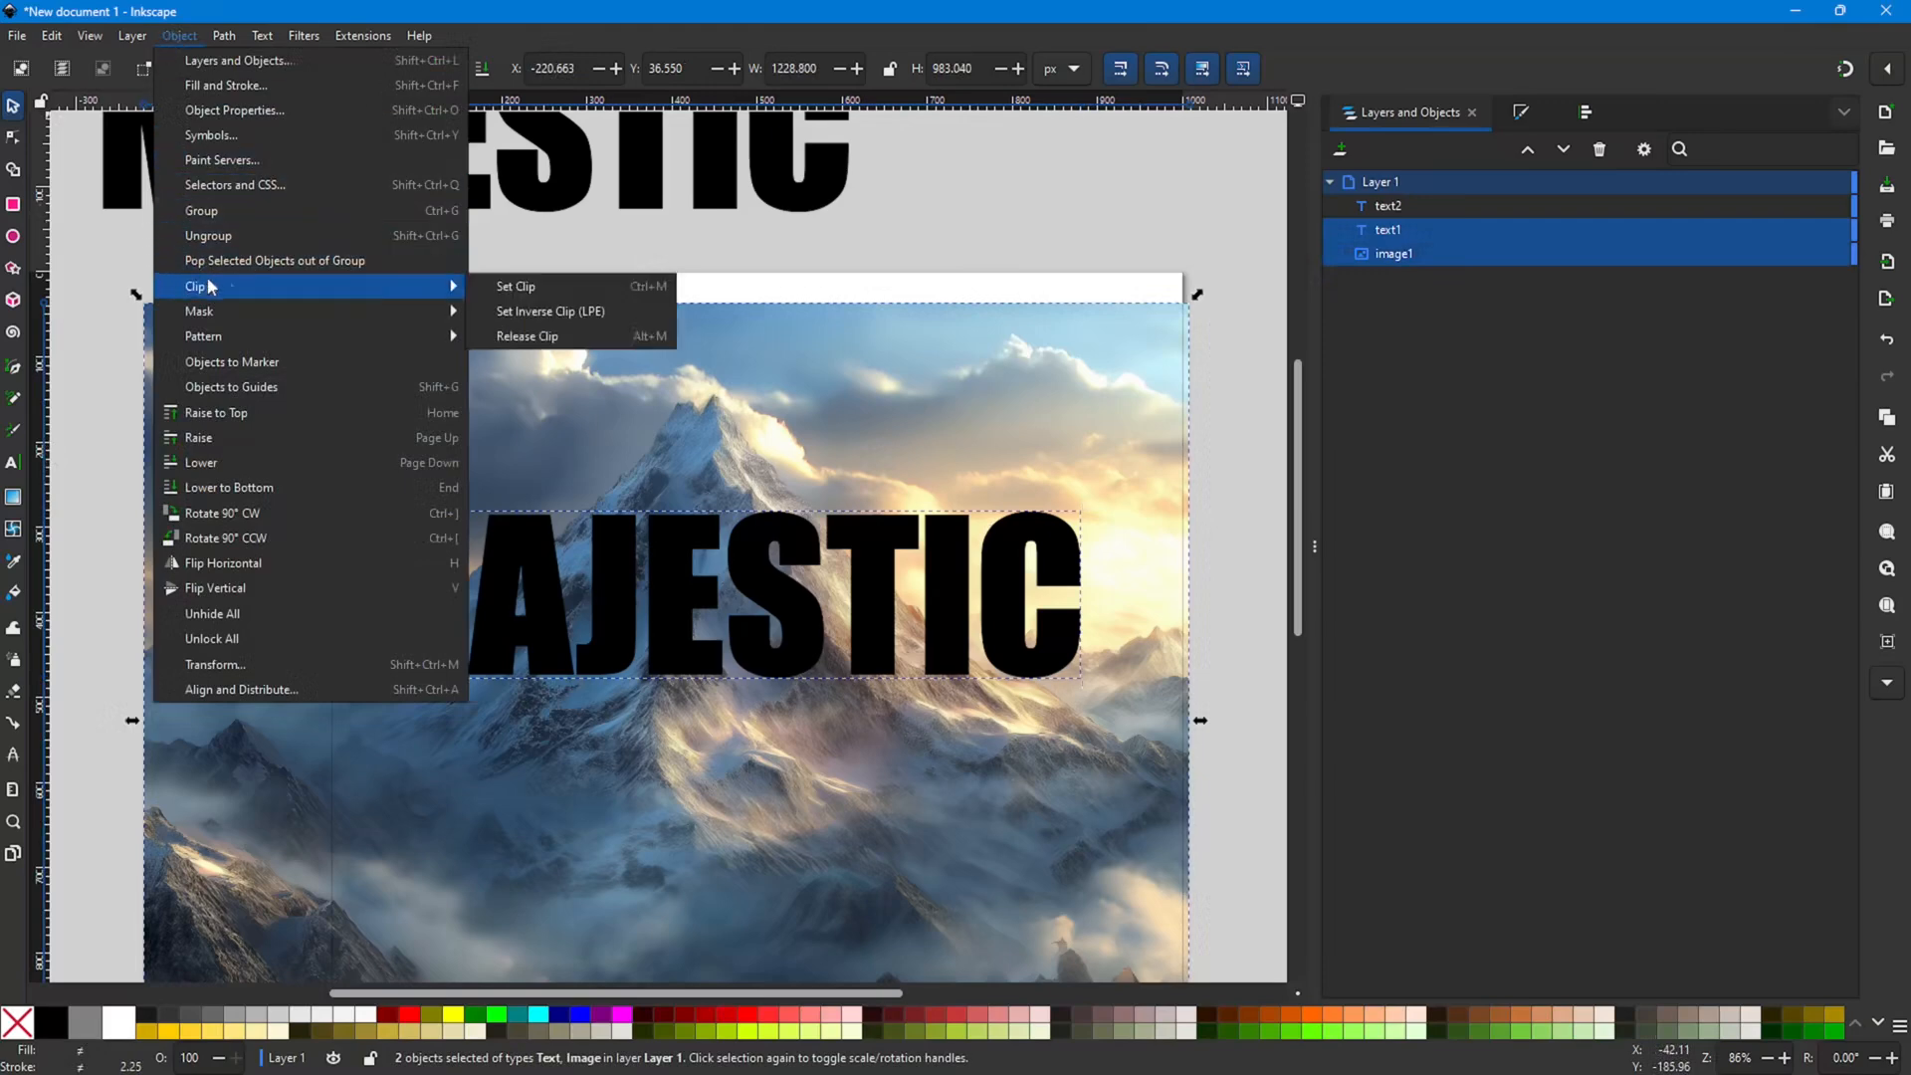
left_click(505, 288)
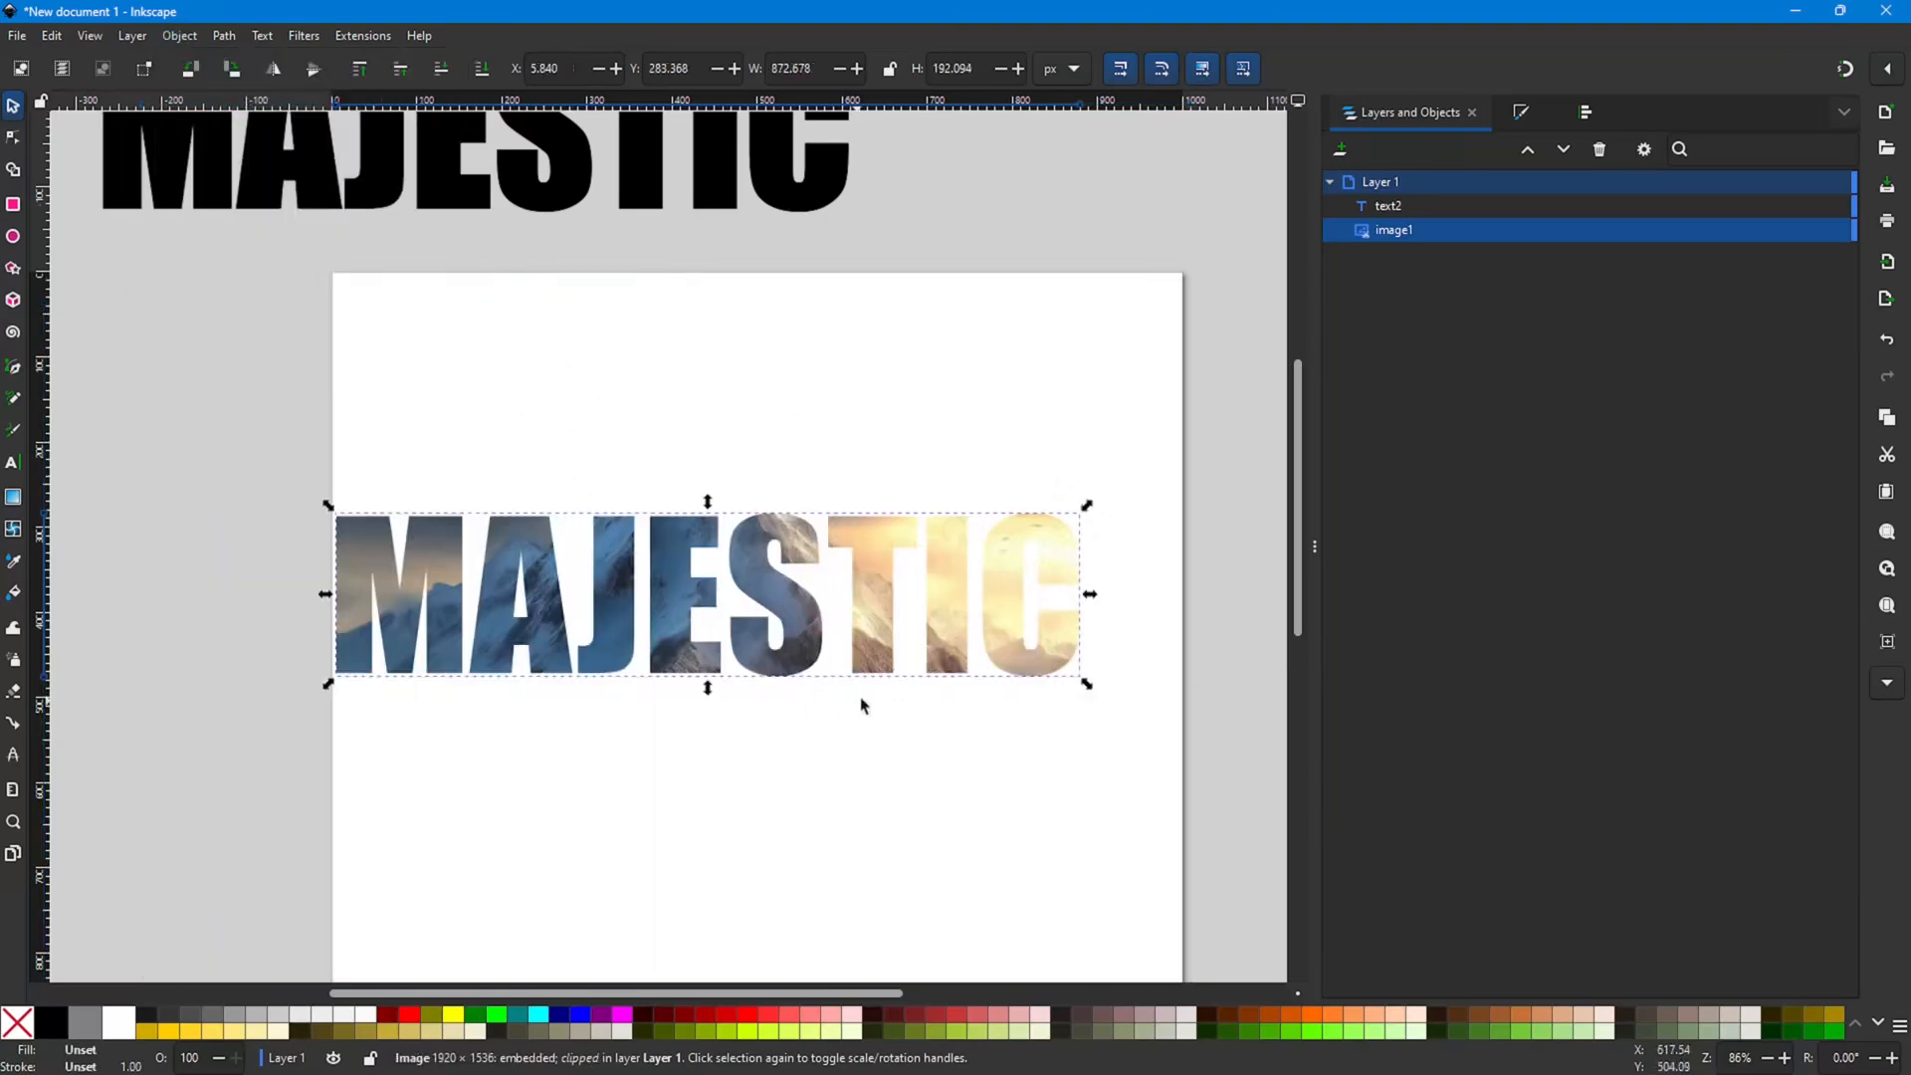
Step: Move the clipped lettering to about X 49, Y 286 px and the black copy directly above it at about X 49, Y 89 px
mouse_move(797, 630)
left_mouse_down()
mouse_move(952, 544)
mouse_move(833, 633)
left_mouse_up()
scroll(781, 537, "up", 2)
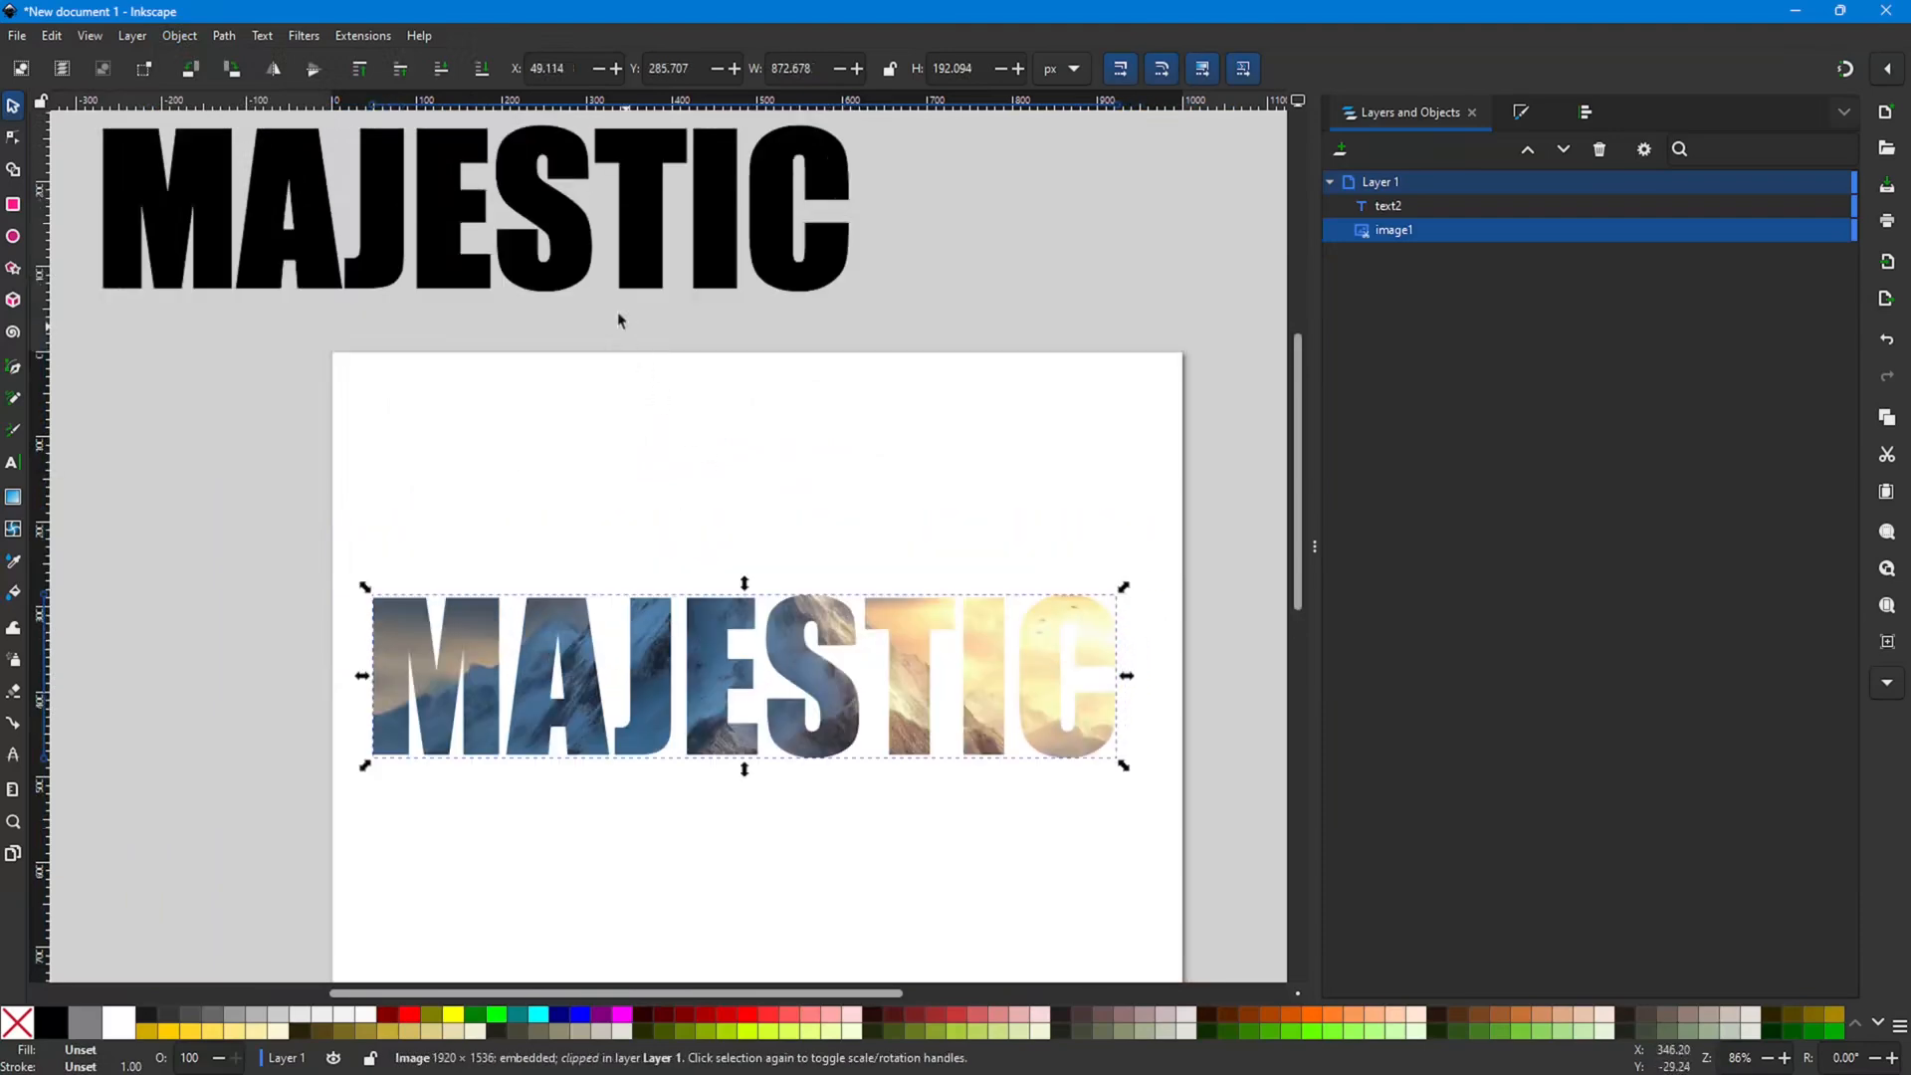
left_click_drag(577, 265, 842, 564)
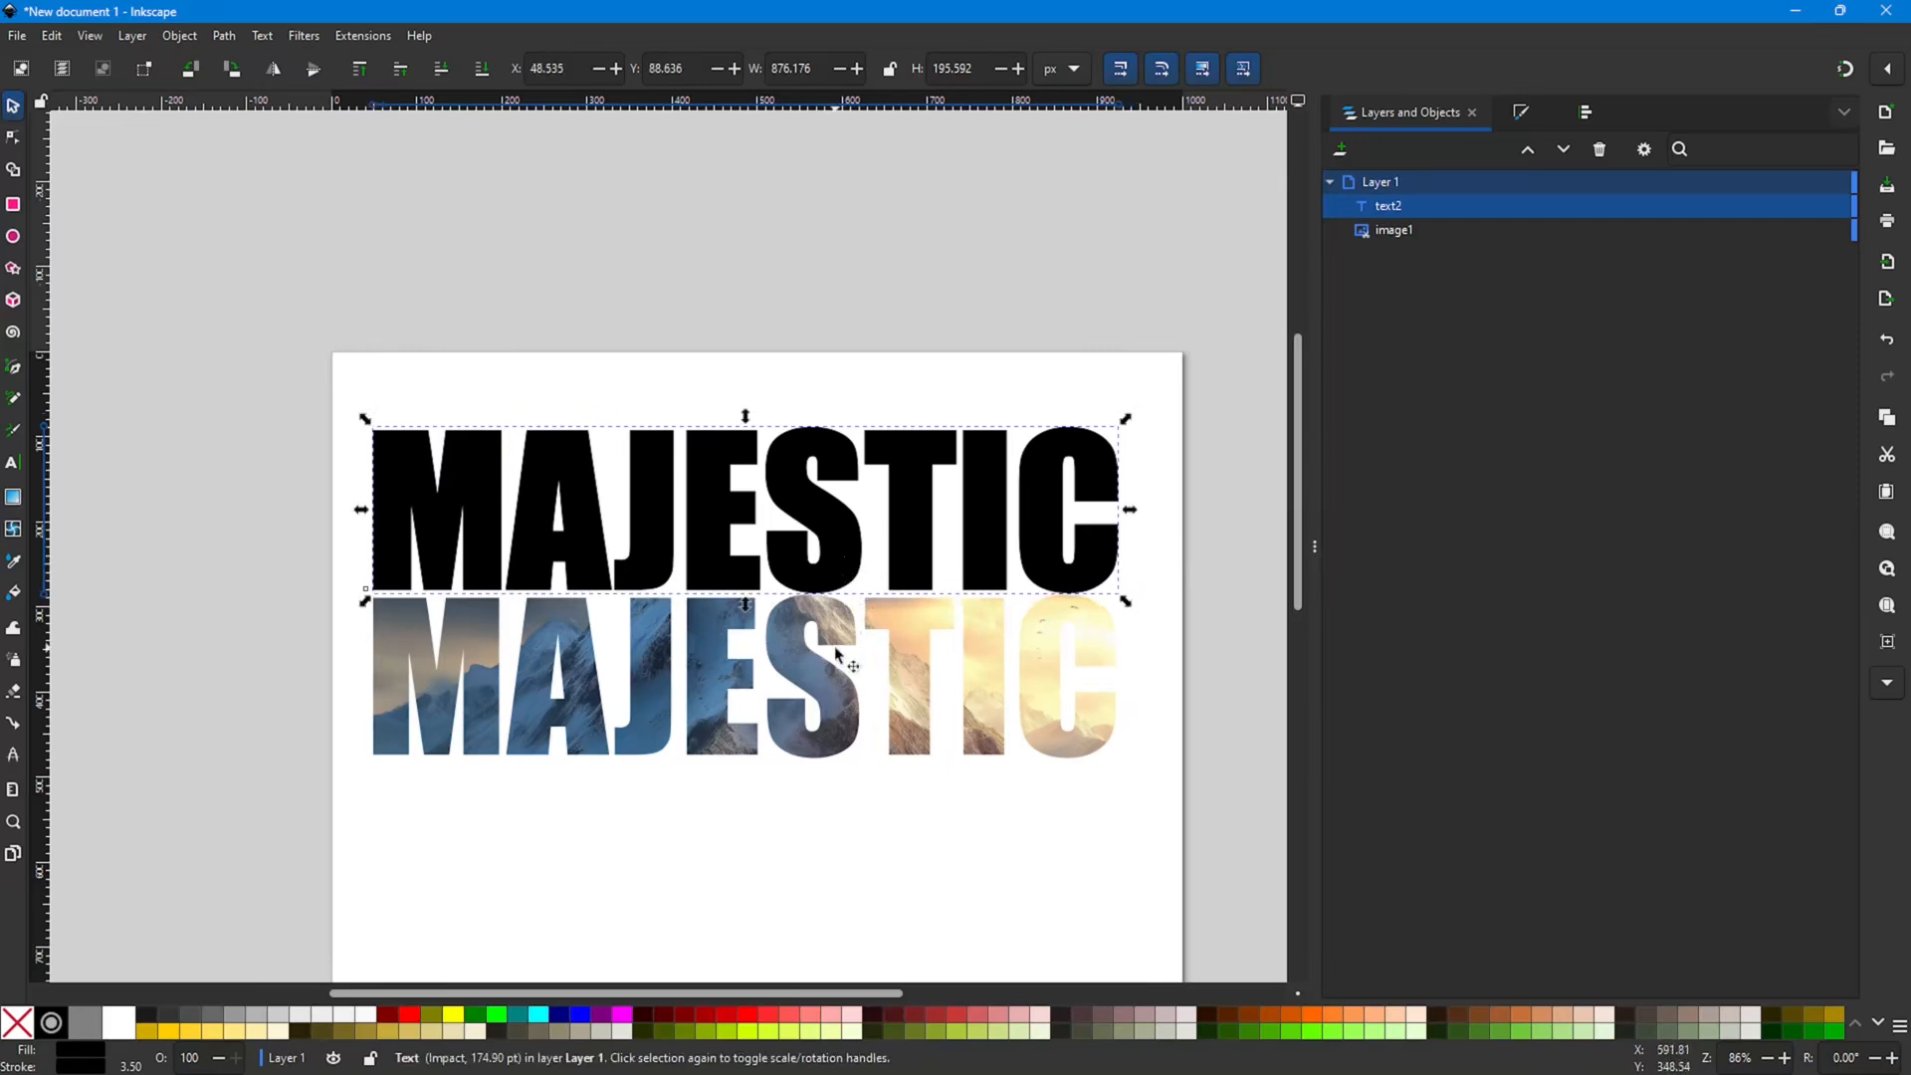
Step: Reorder the black MAJESTIC copy beneath the clipped image and move it directly behind the lettering at about X 49, Y 285 px
scroll(836, 658, "down", 2)
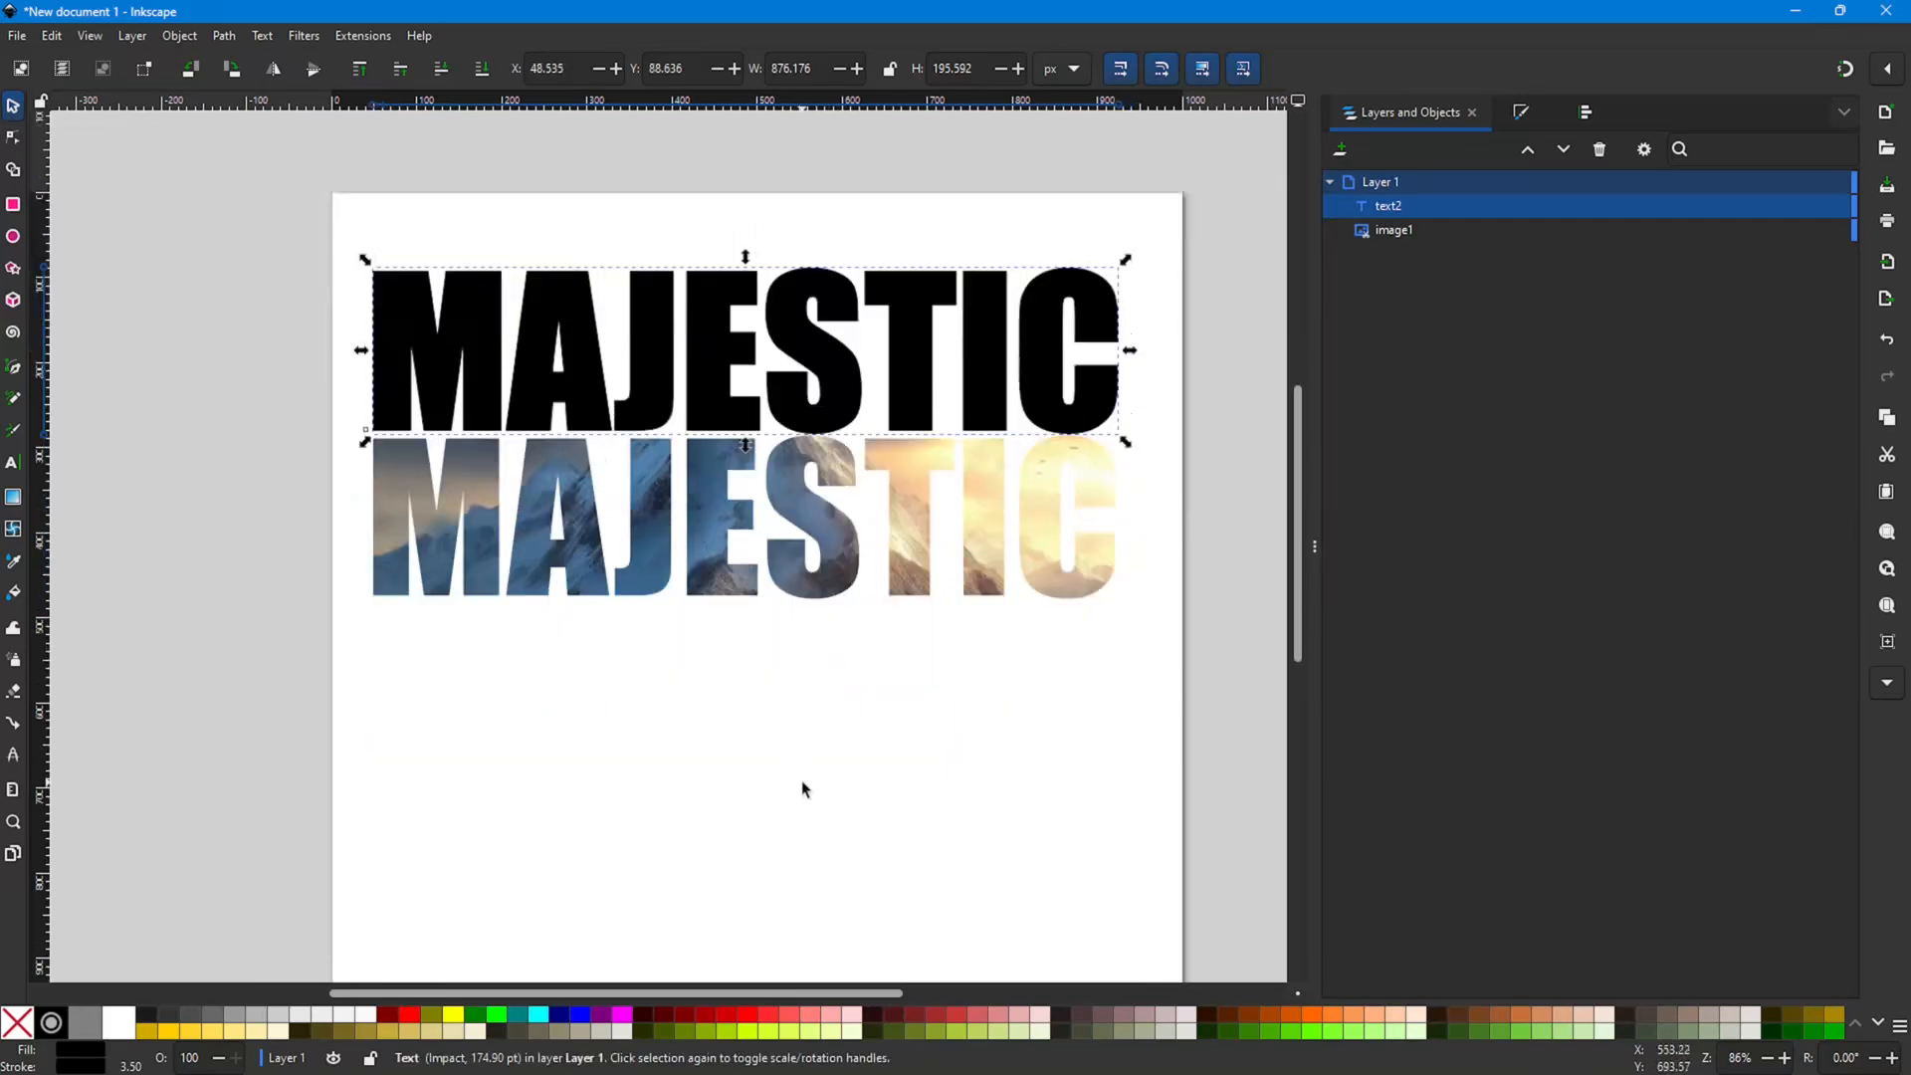
scroll(806, 789, "right", 1)
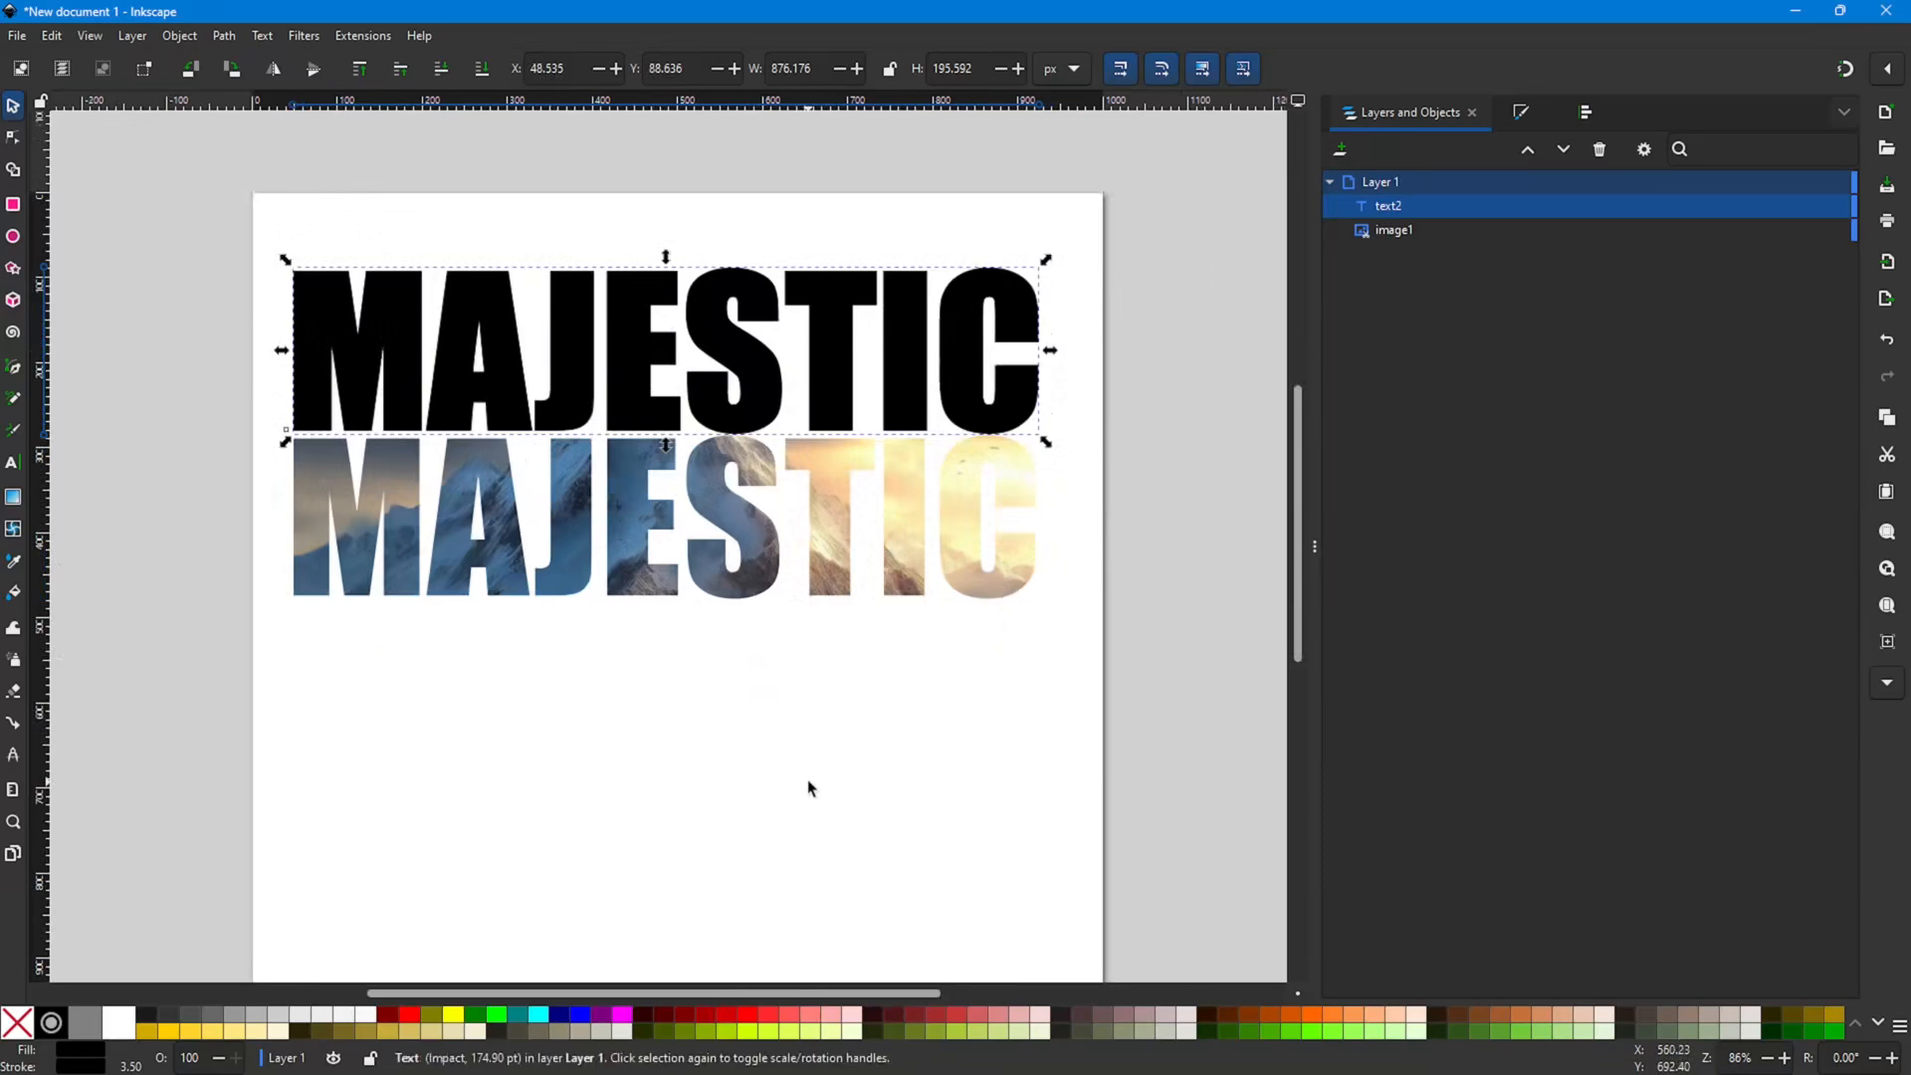
scroll(809, 788, "down", 1, "ctrl")
scroll(810, 787, "down", 1)
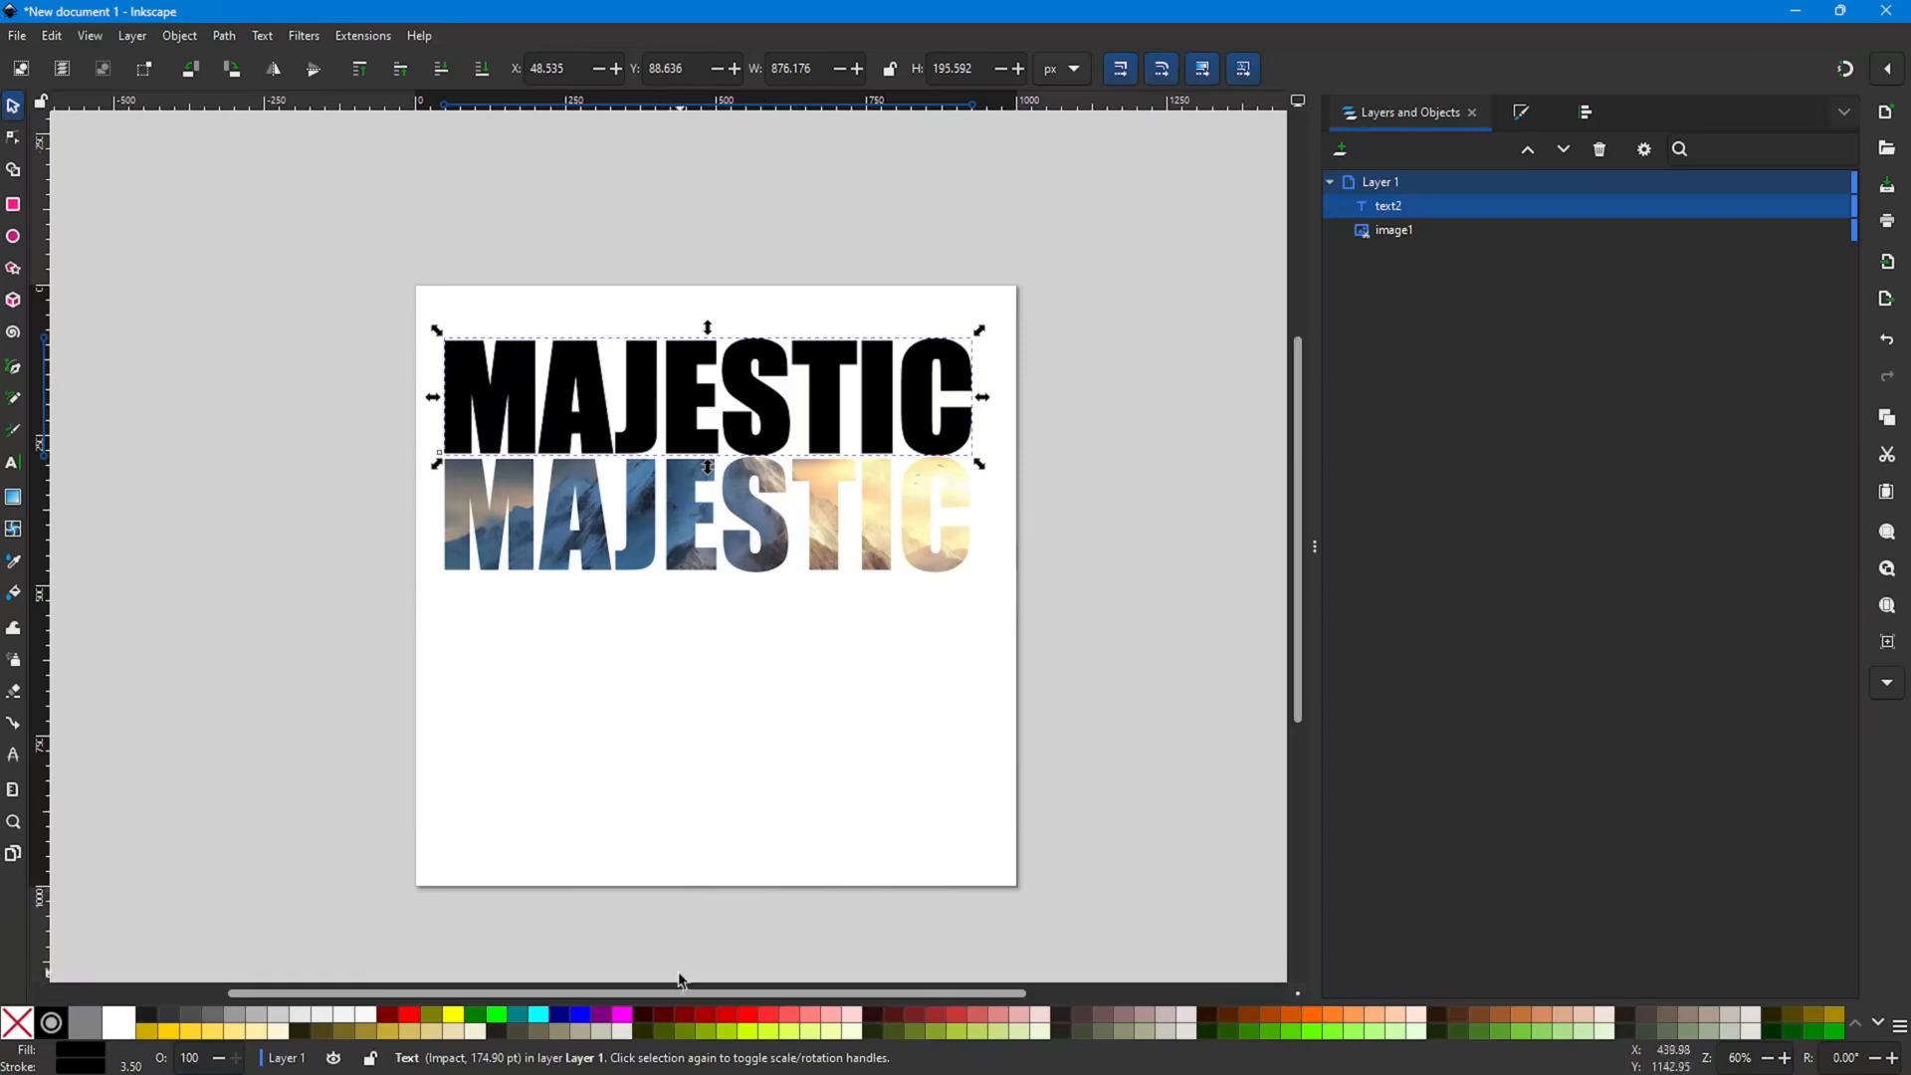
left_click_drag(683, 992, 715, 996)
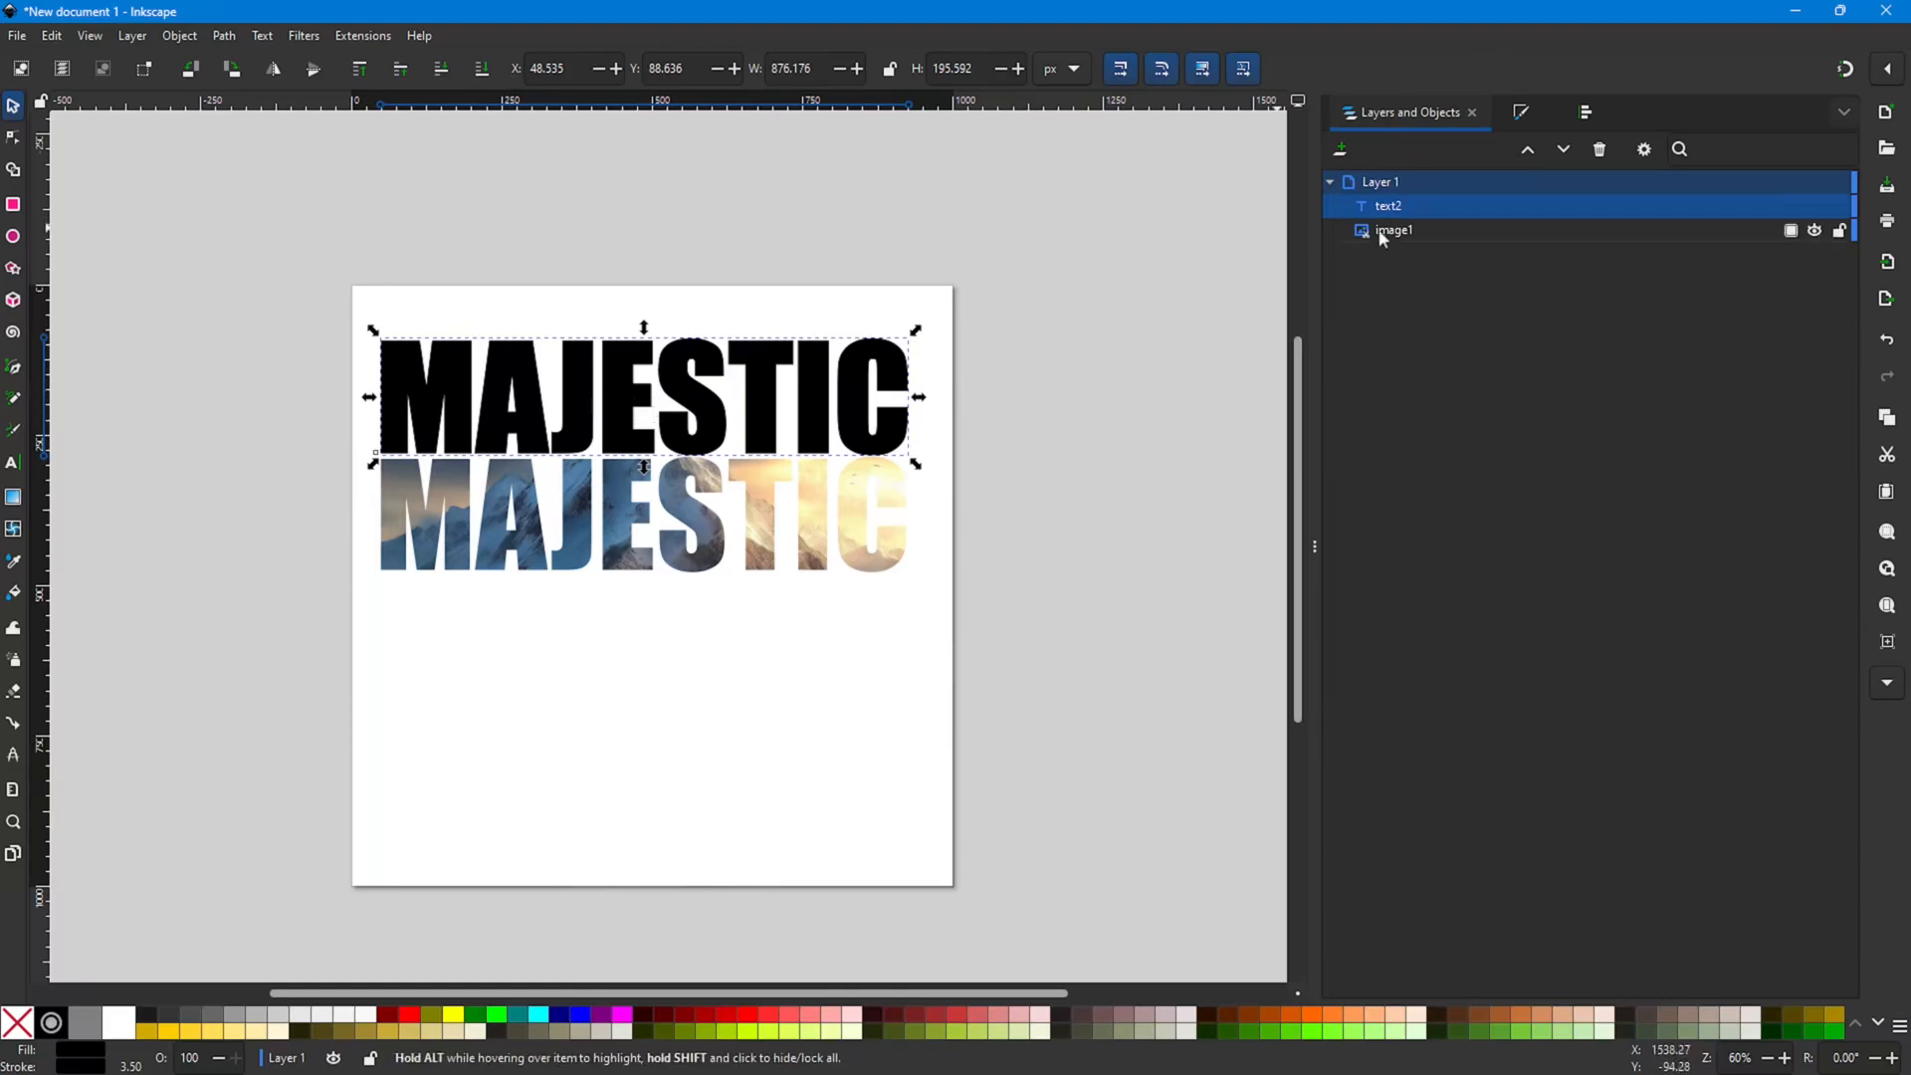
mouse_move(1418, 205)
left_mouse_down()
mouse_move(1437, 248)
mouse_move(1424, 203)
left_mouse_up()
left_click(1071, 271)
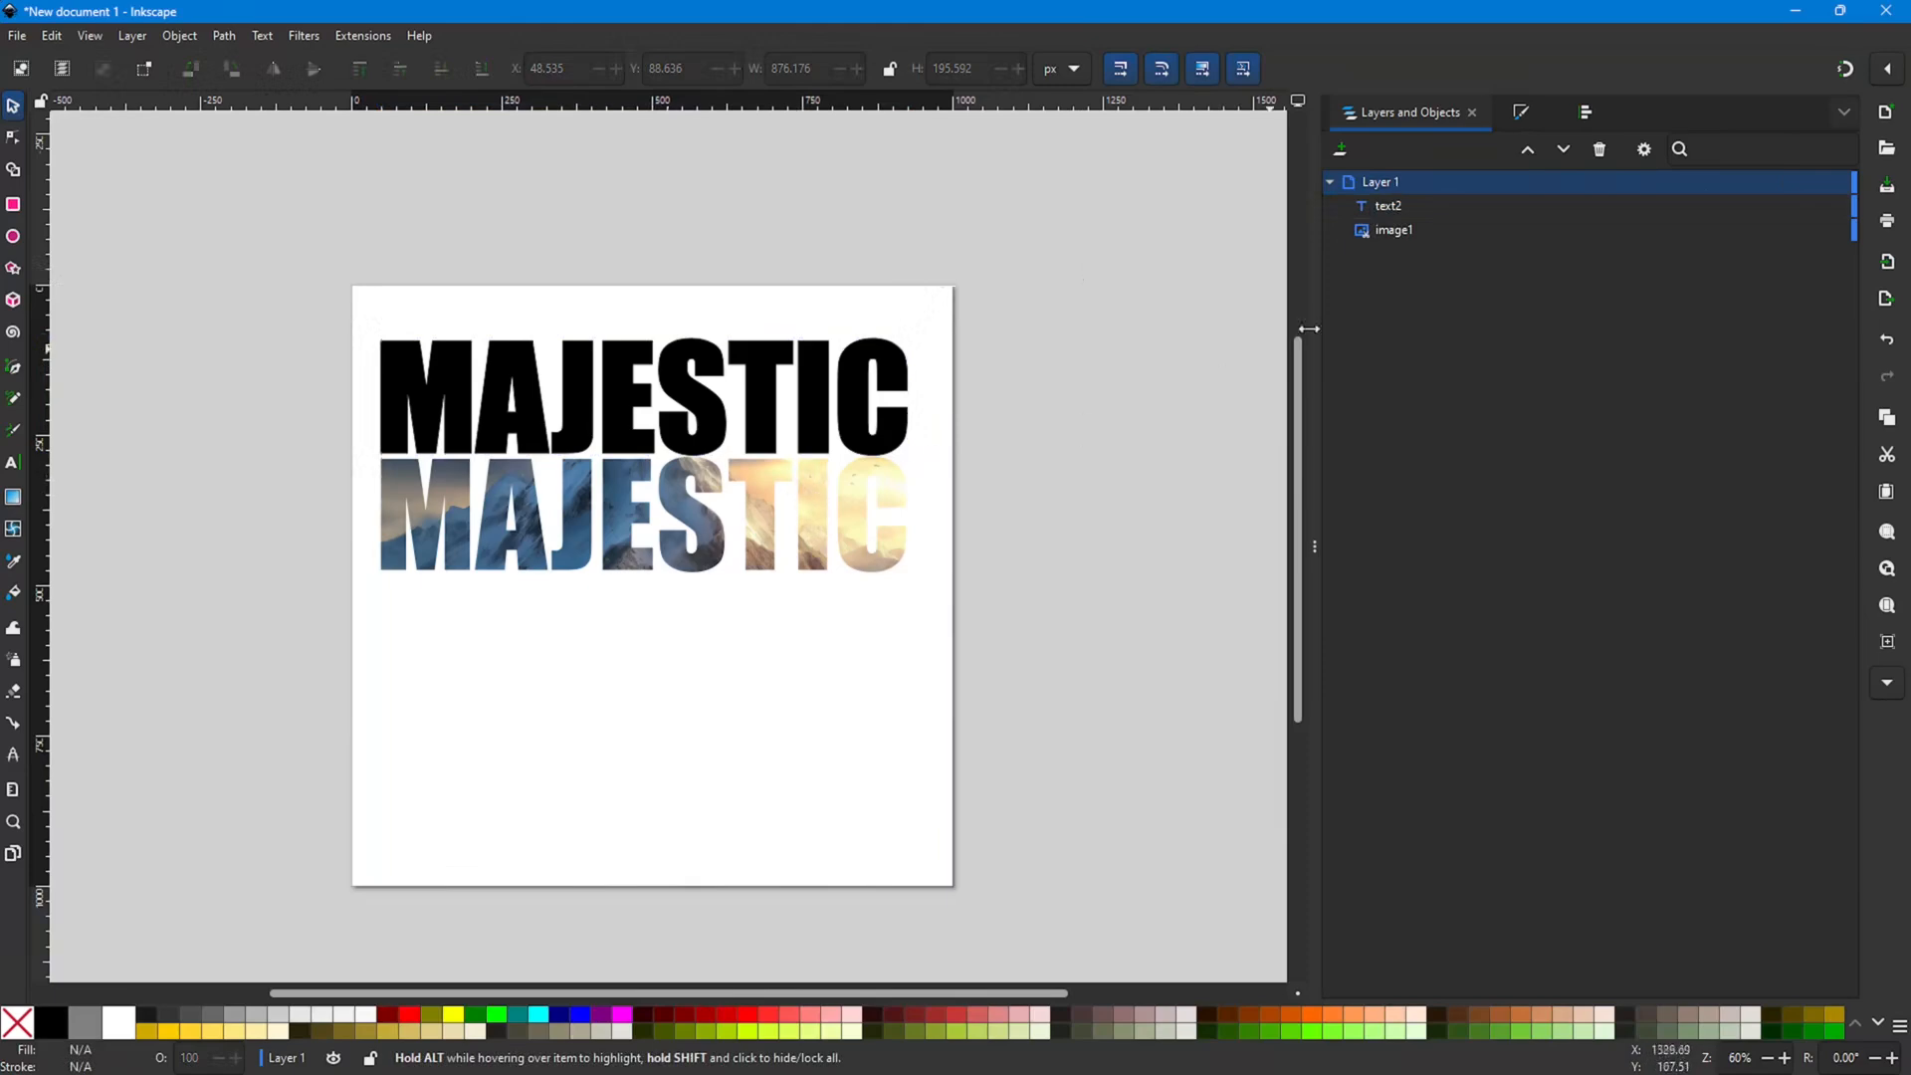
left_click(1440, 205)
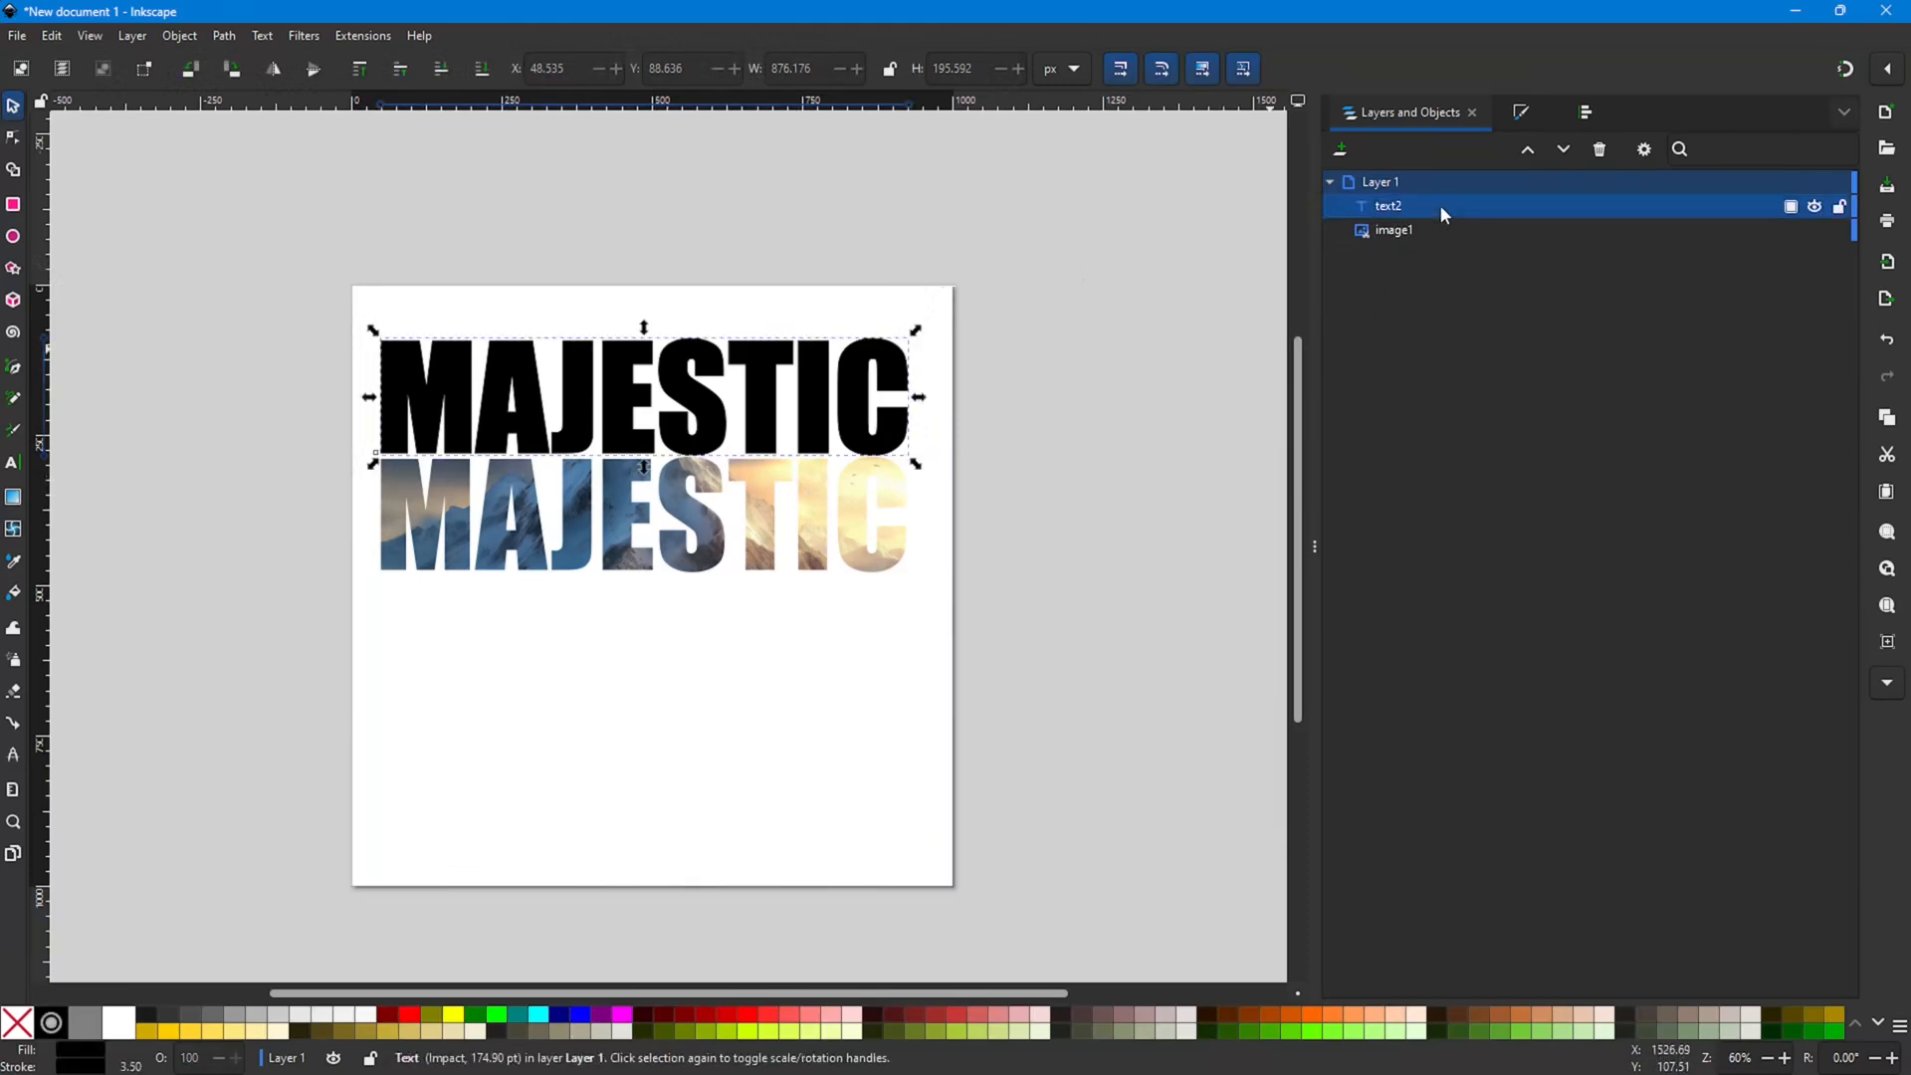
left_click_drag(1425, 207, 1454, 235)
mouse_move(1442, 231)
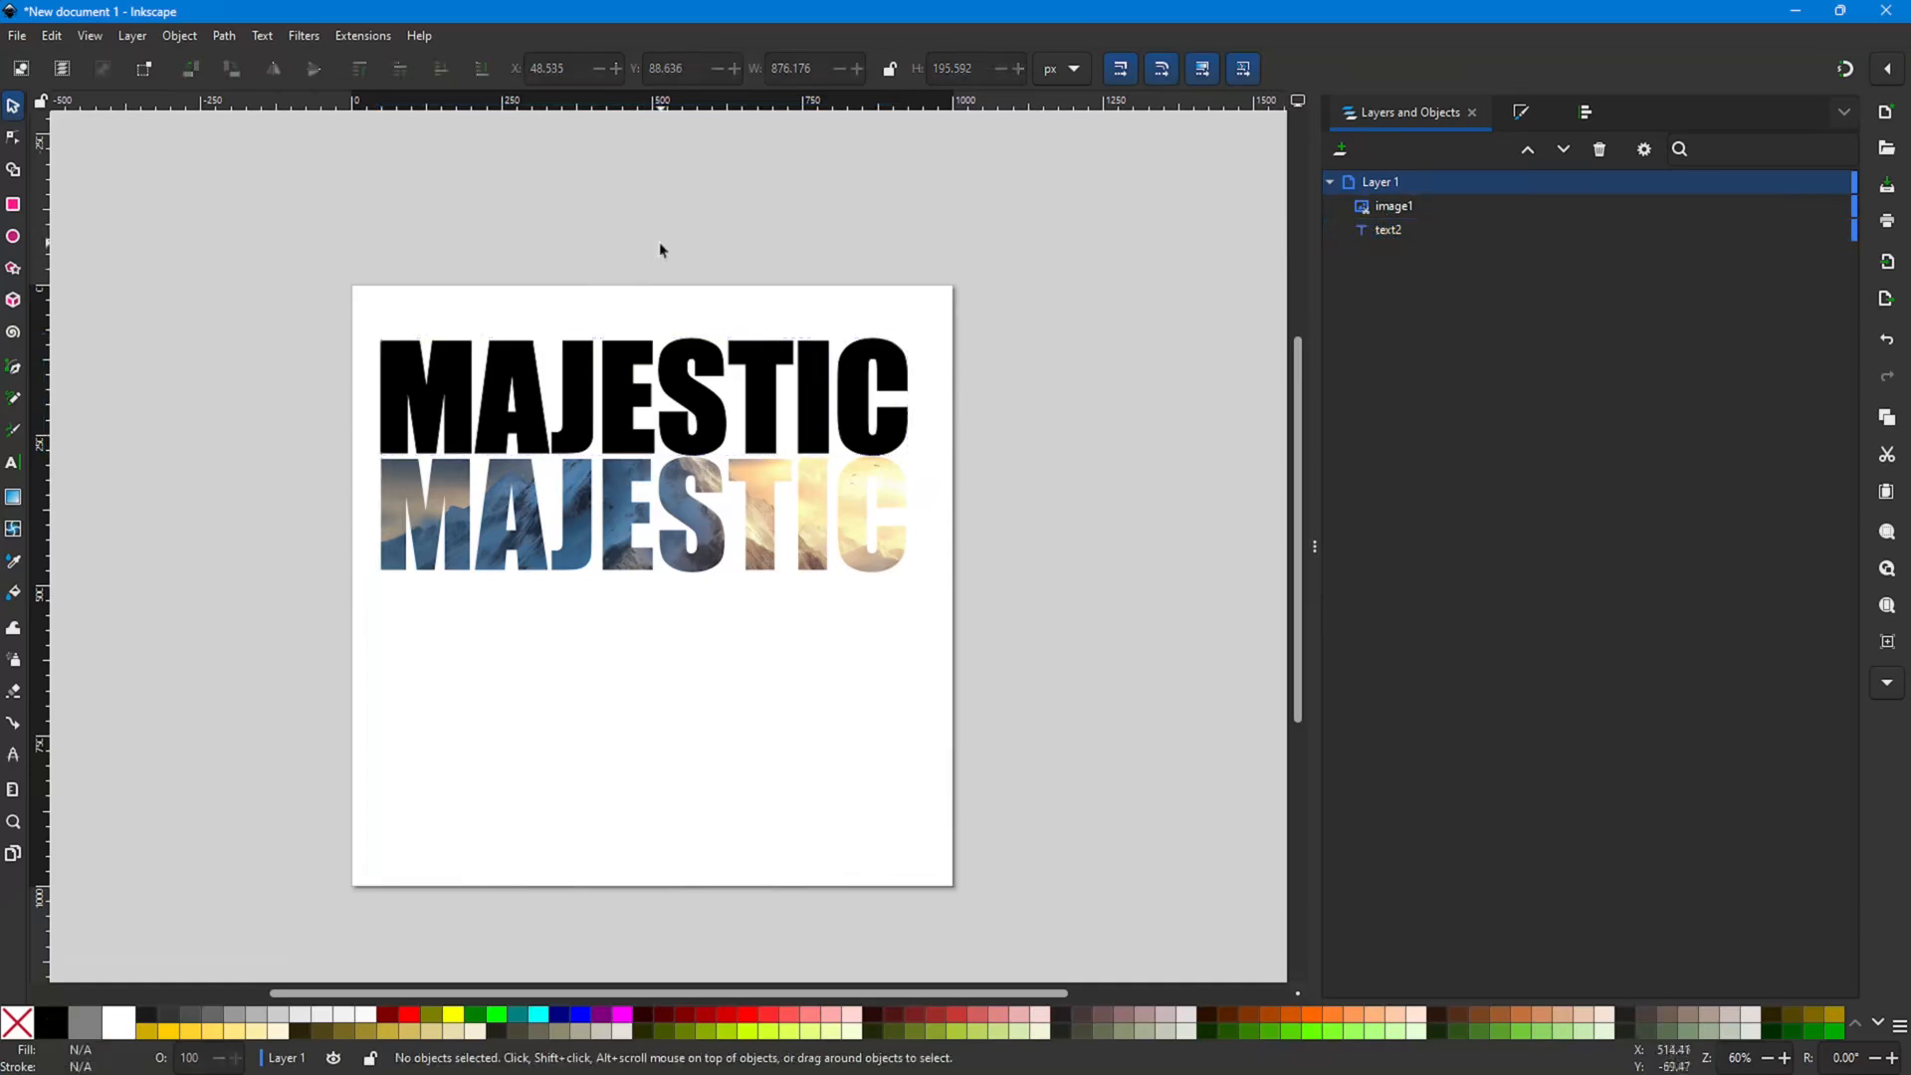
left_click_drag(628, 378, 627, 490)
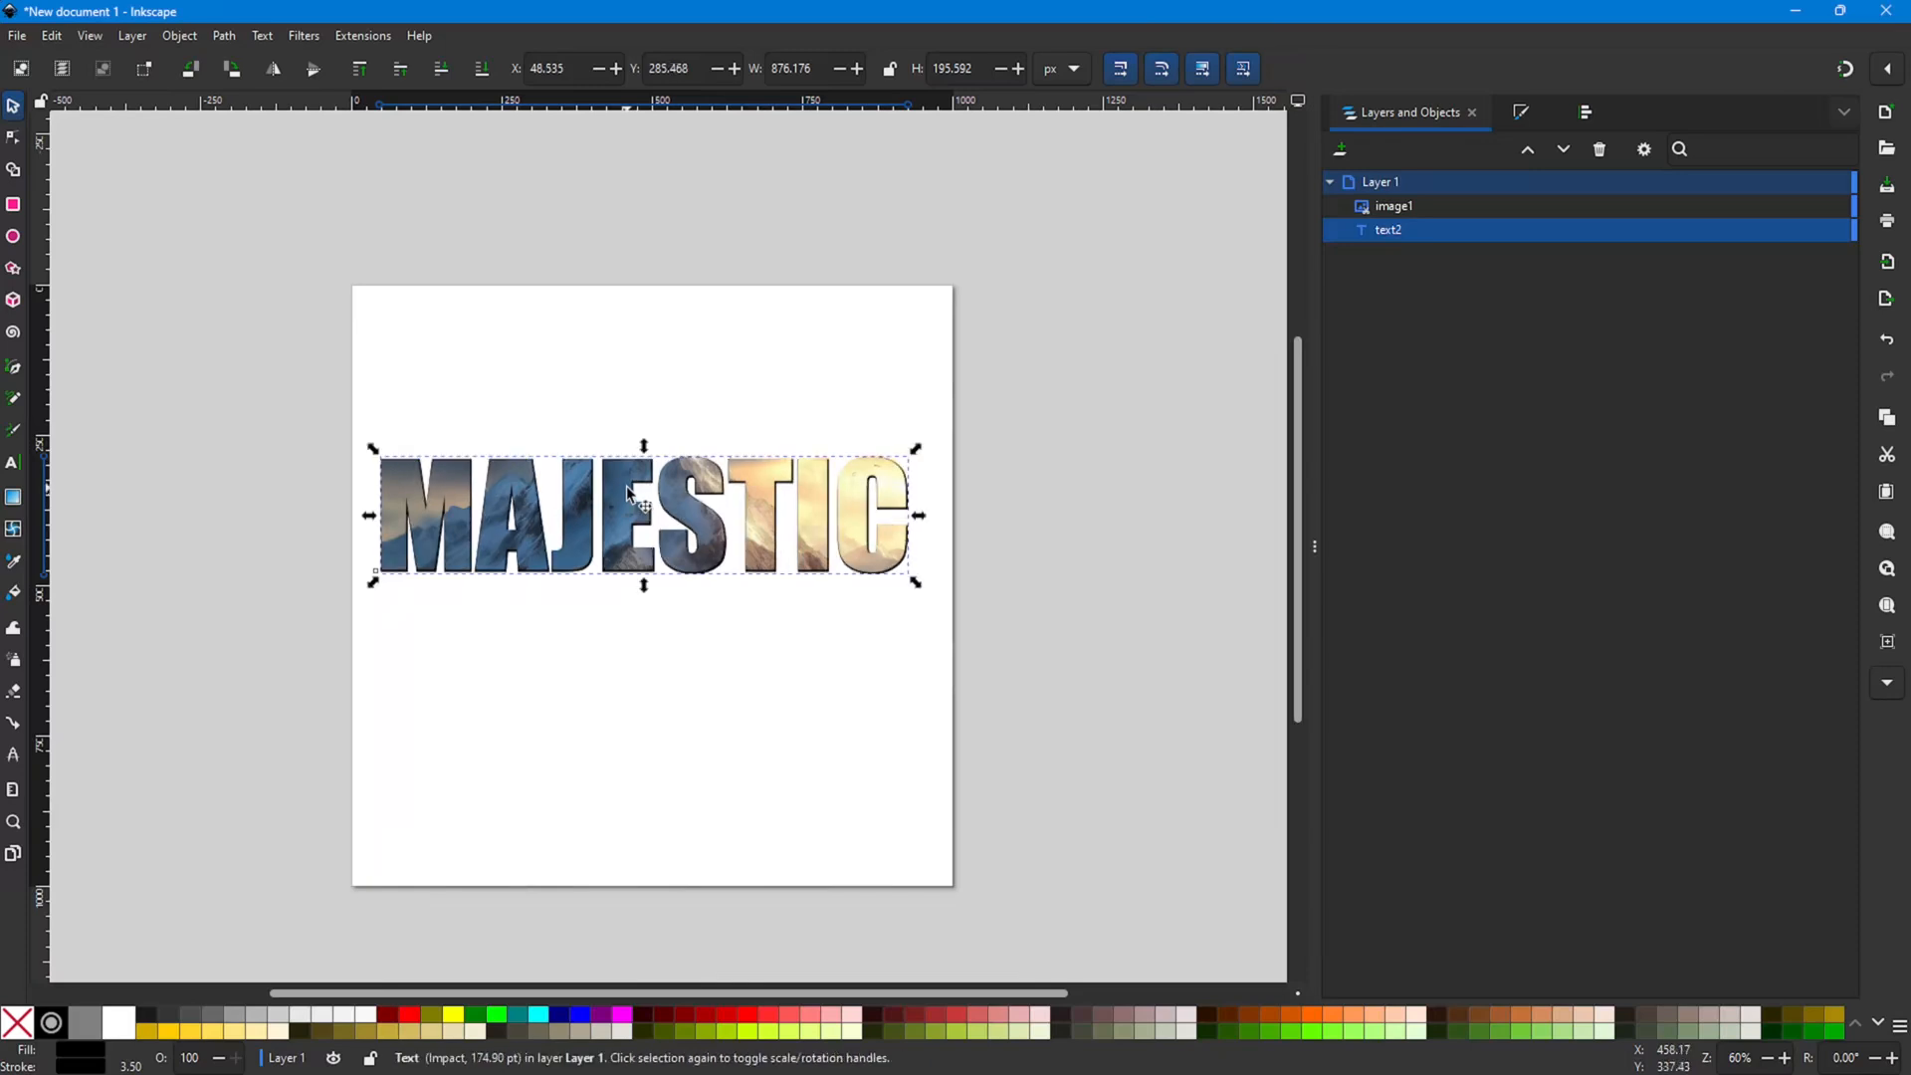
left_click(646, 649)
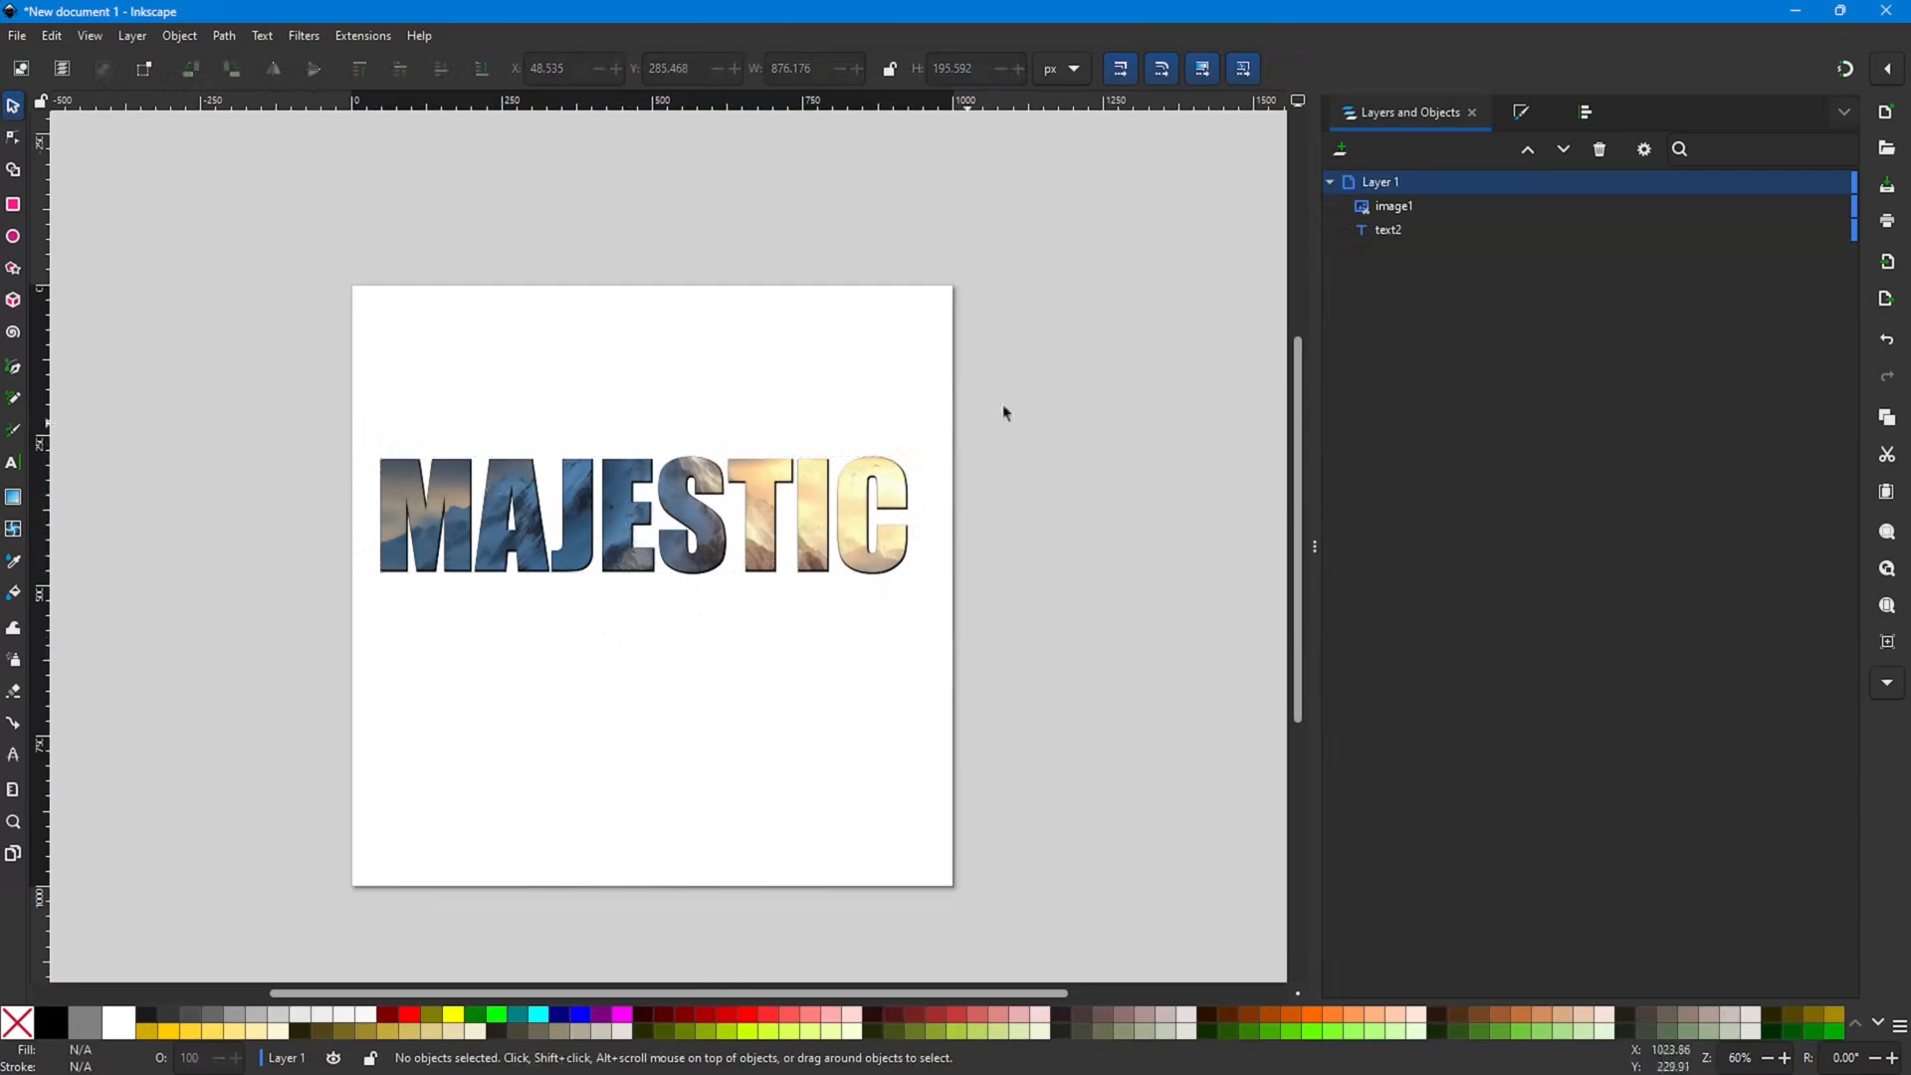
Step: Move the black MAJESTIC copy up to about Y 140 px and the clipped lettering below it to about X 46, Y 380 px
left_click(1412, 230)
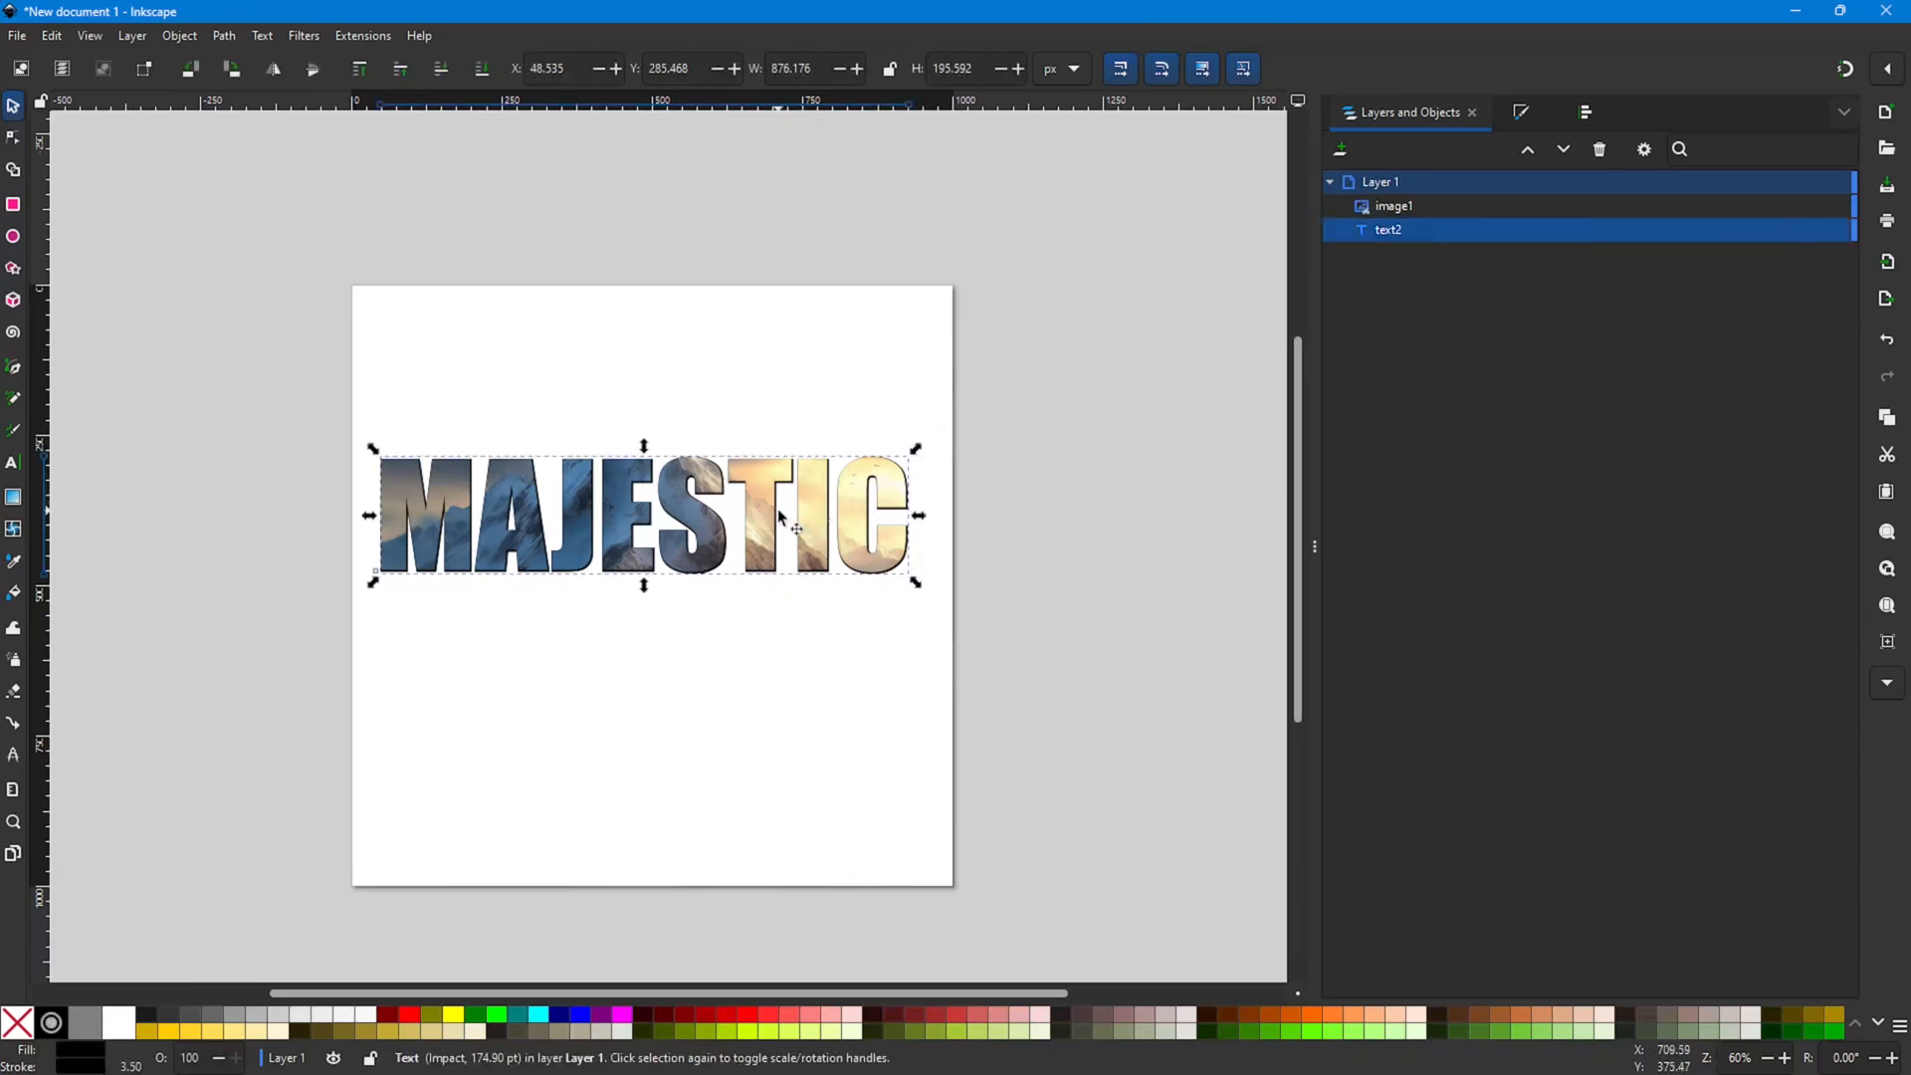
left_click_drag(782, 517, 781, 647)
left_click_drag(634, 510, 634, 426)
left_click_drag(623, 627, 627, 545)
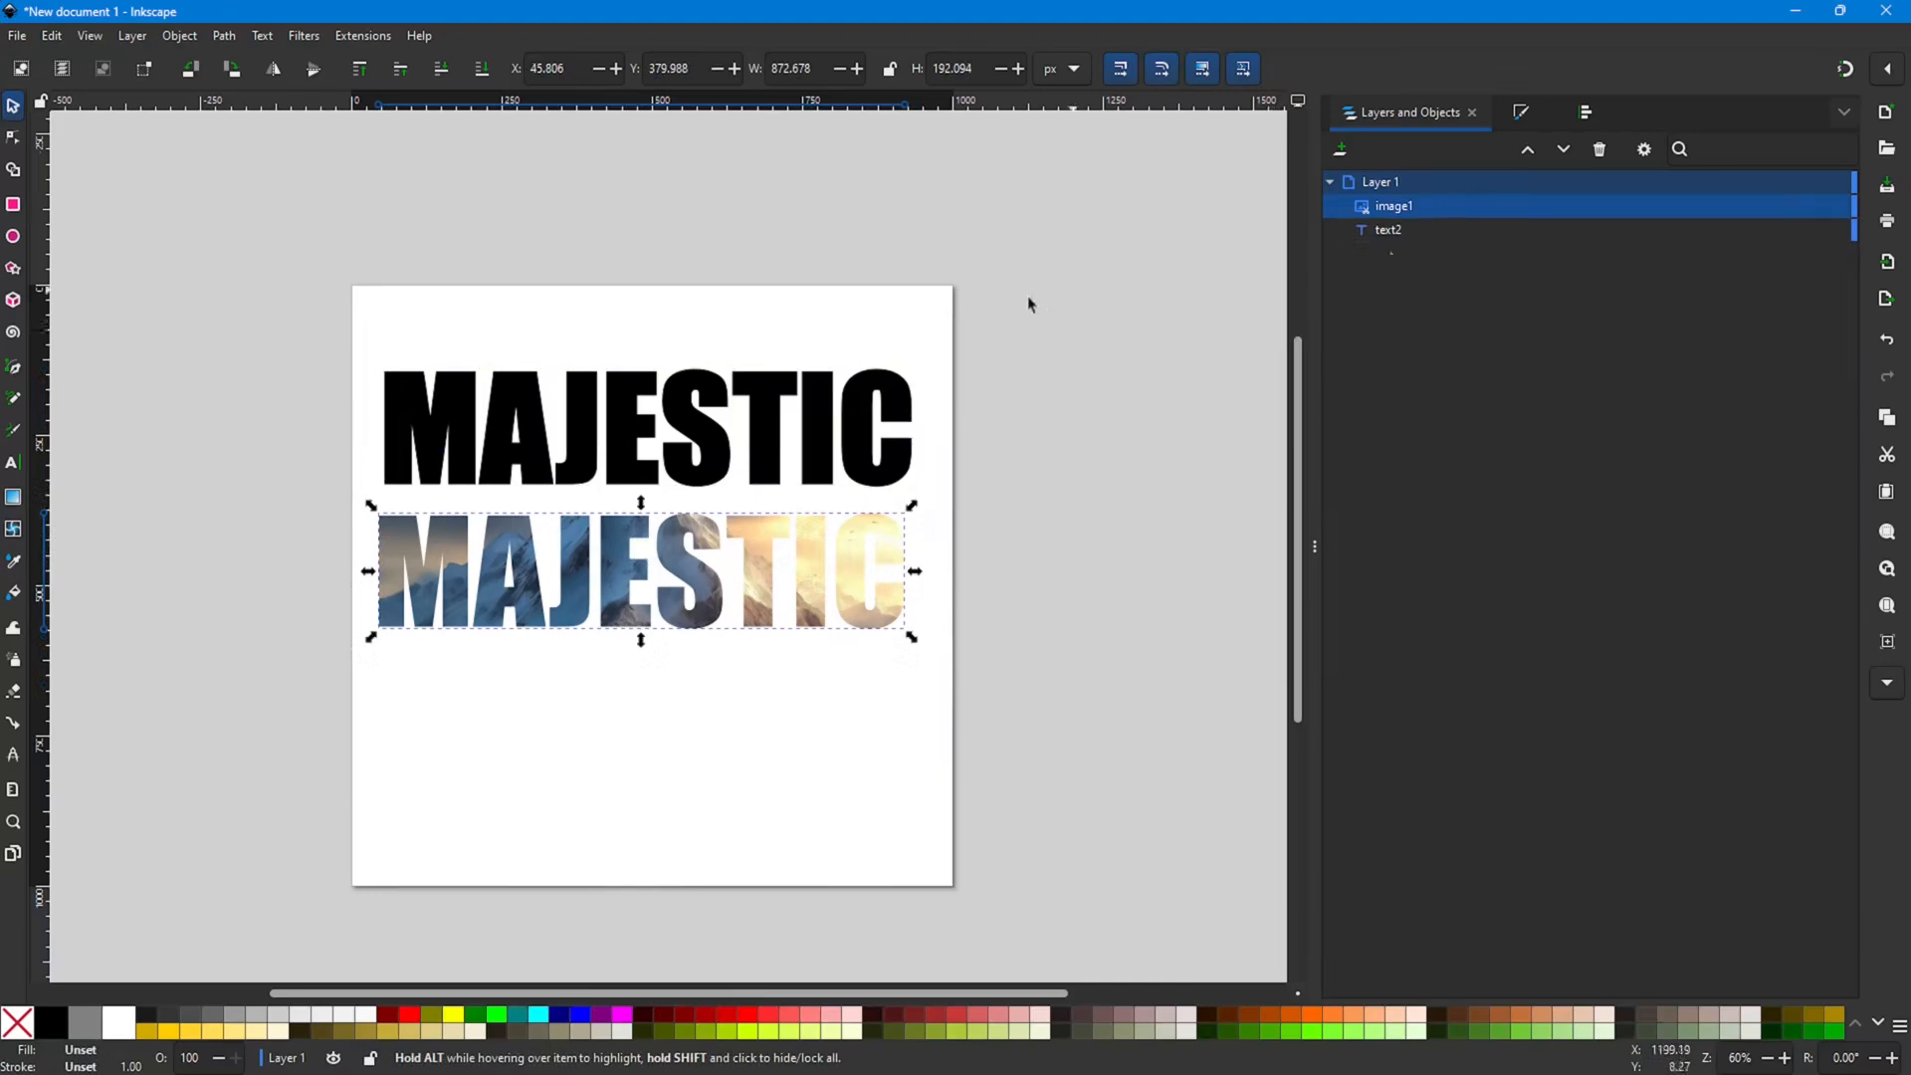
Step: Select both MAJESTIC objects, close the Align and Distribute dialog and reopen it, and clear the selection
left_click_drag(165, 264, 1121, 823)
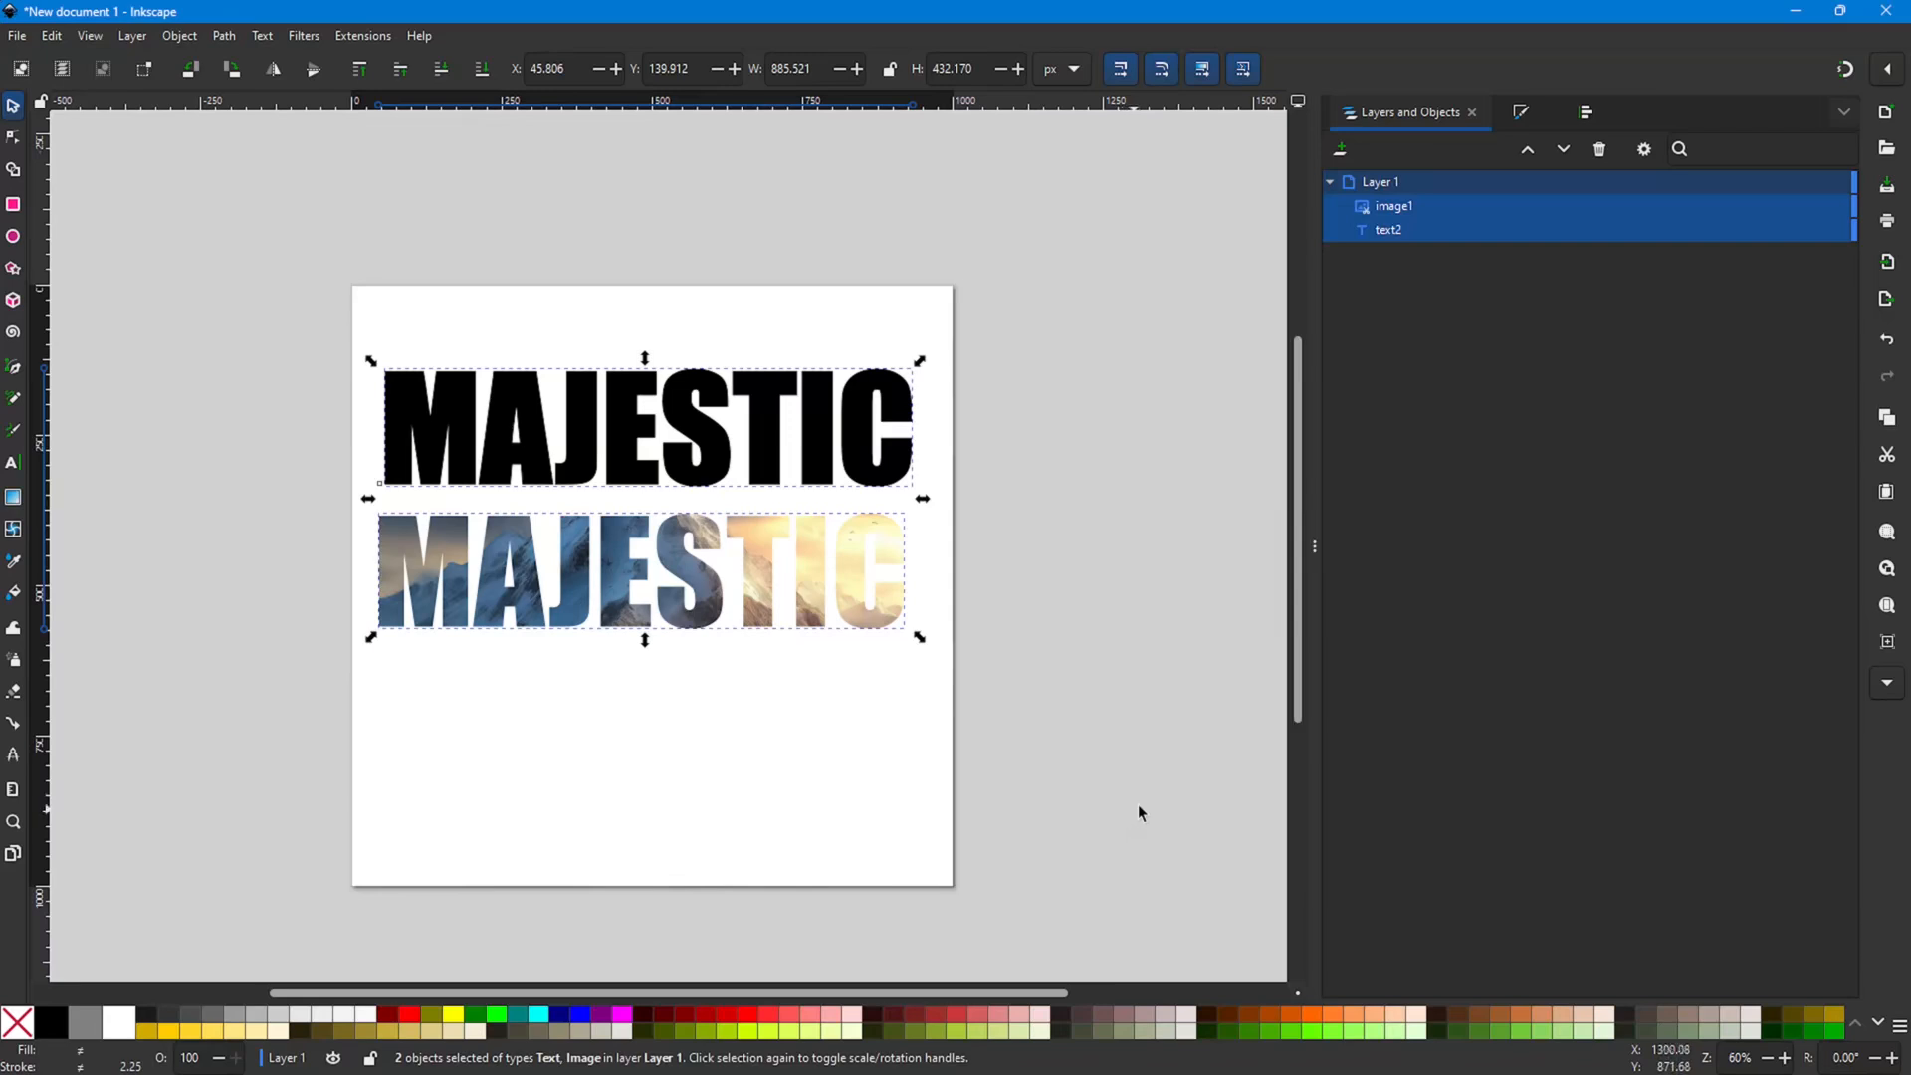
left_click(1586, 116)
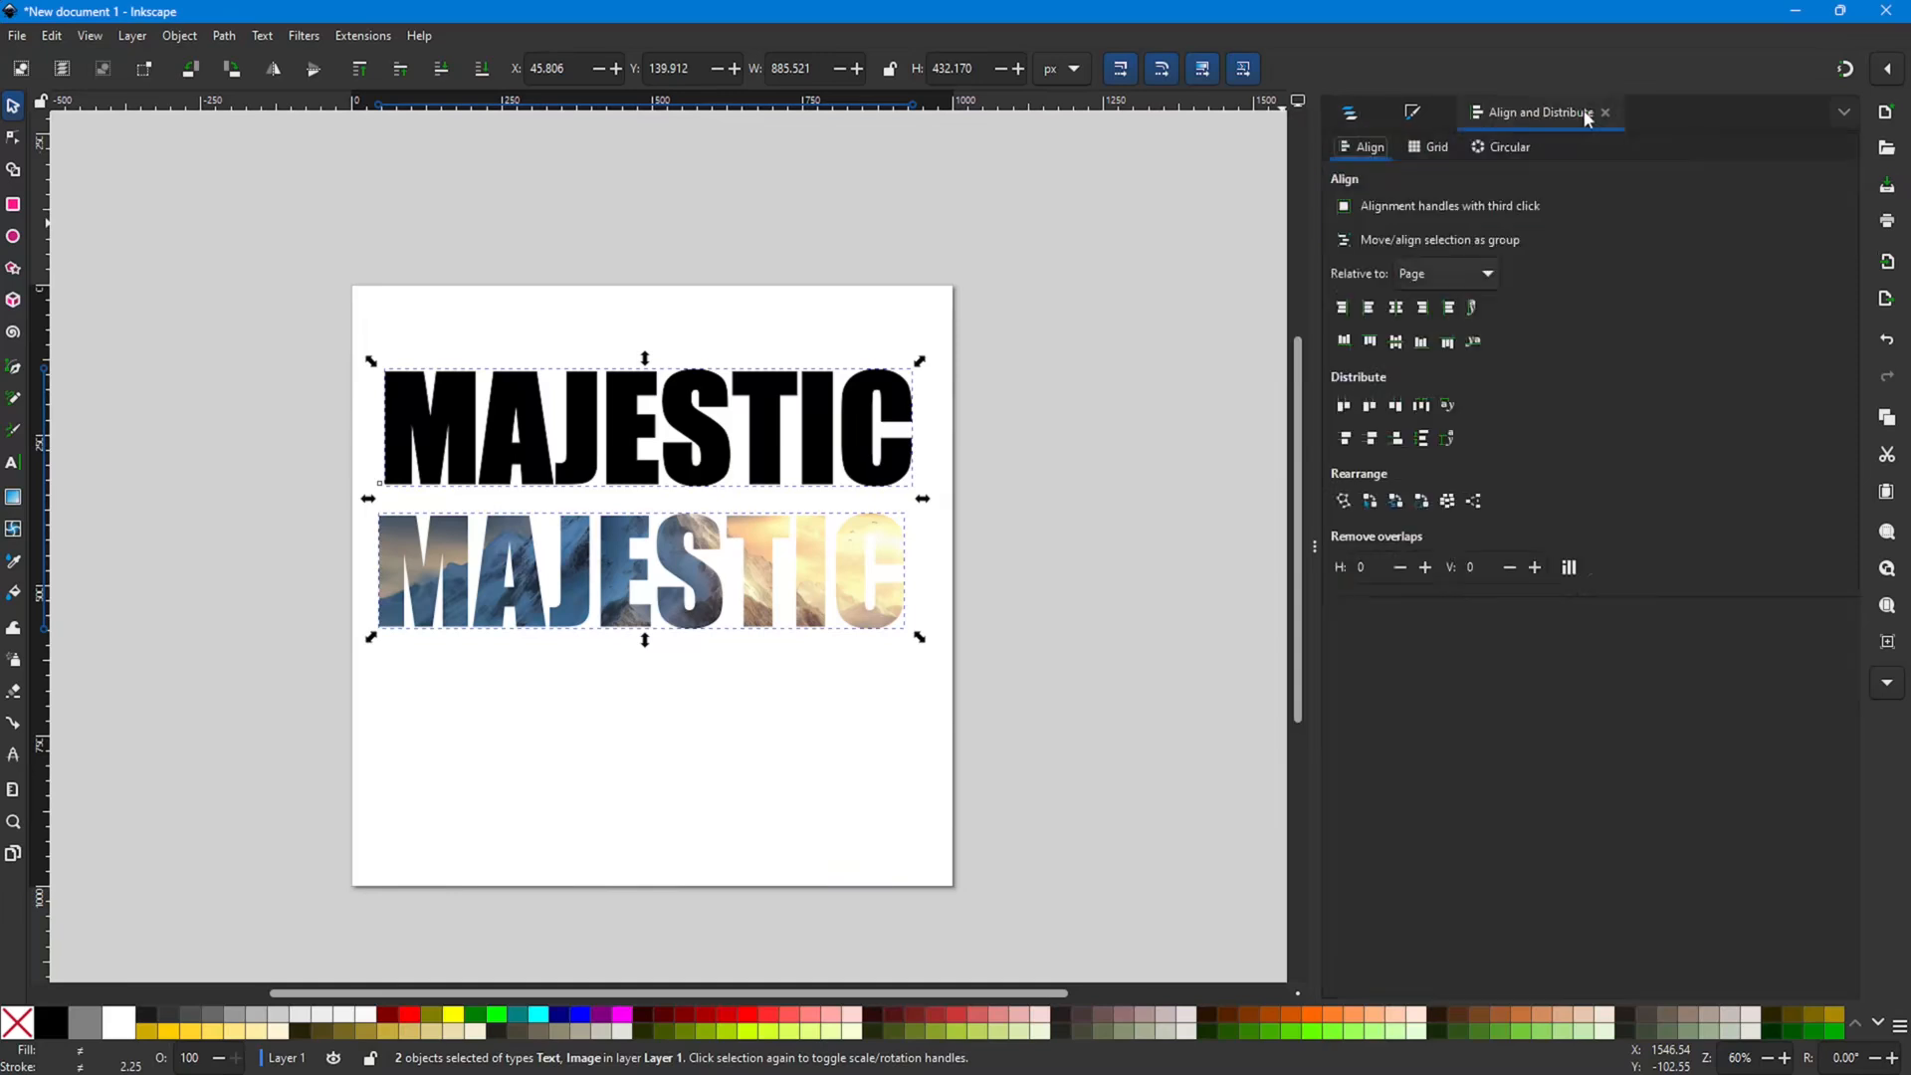
left_click(1605, 112)
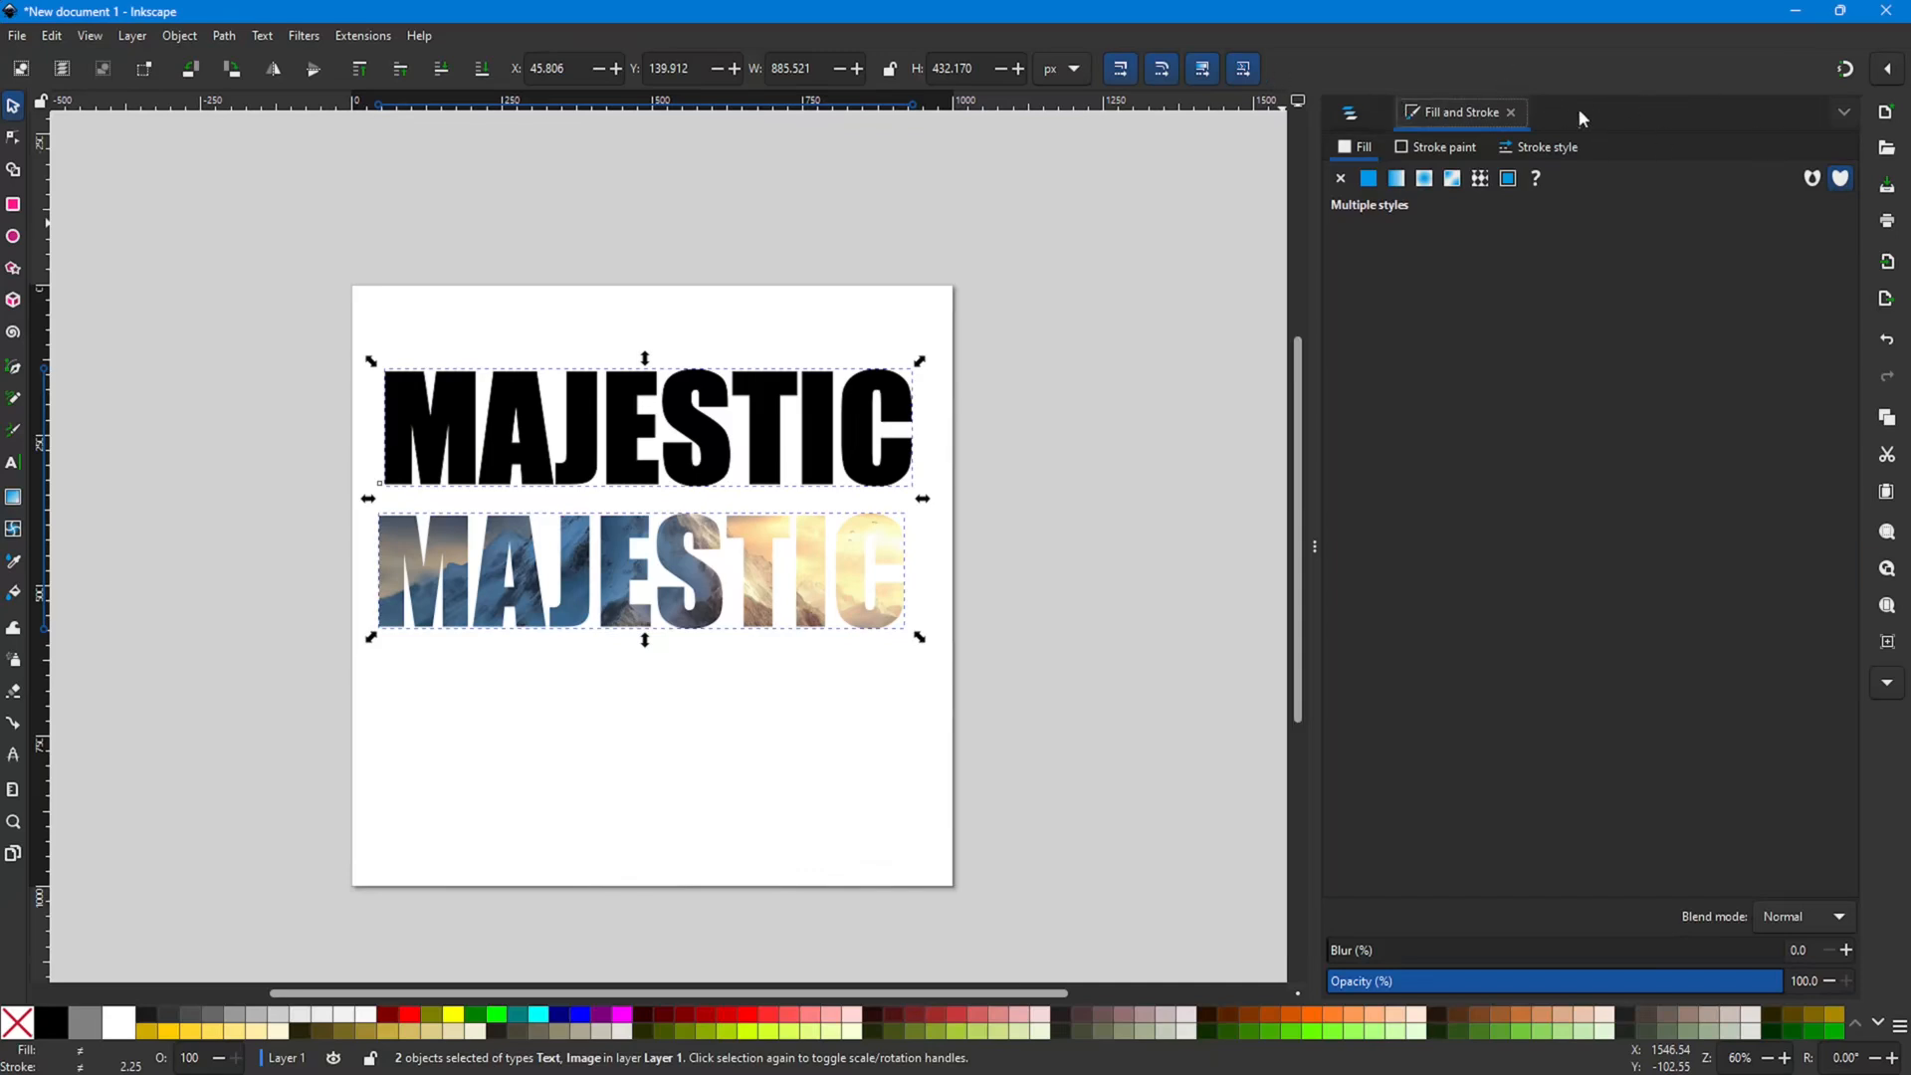
left_click(1842, 113)
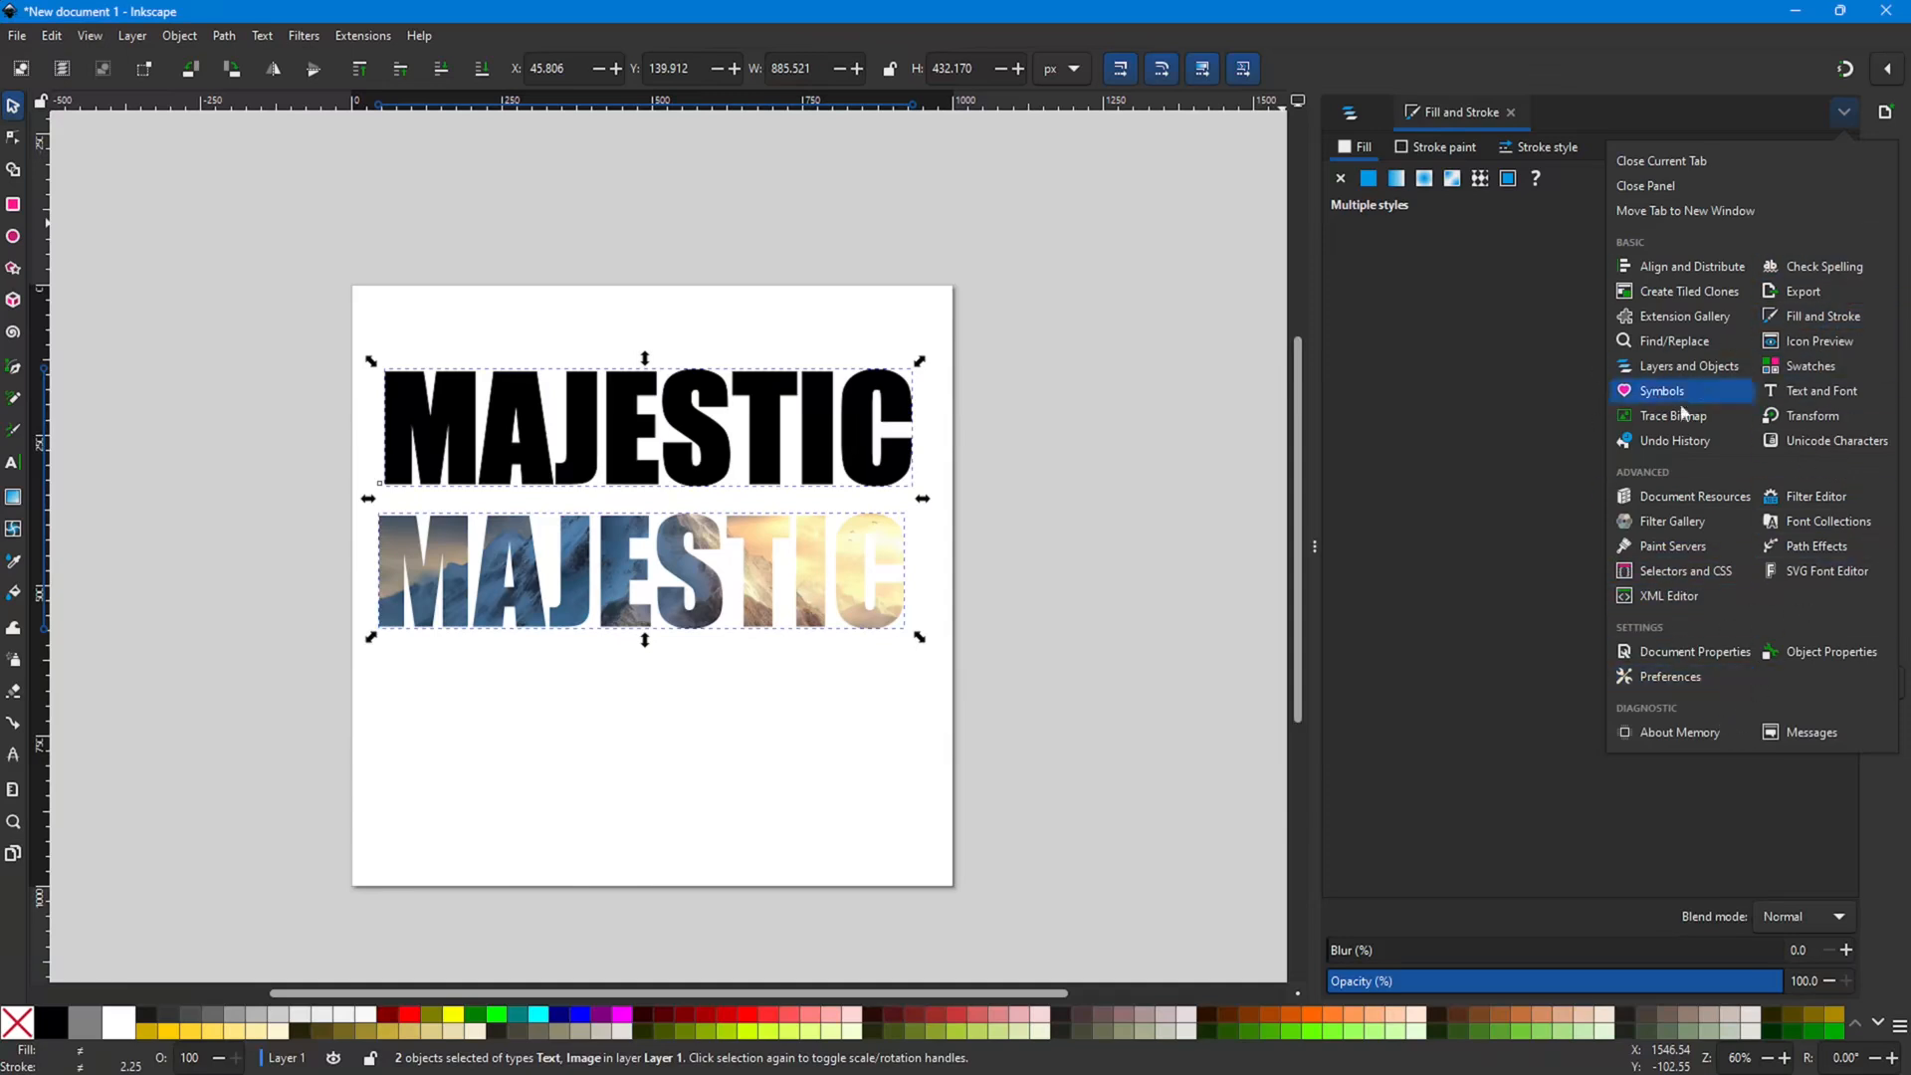
left_click(1659, 270)
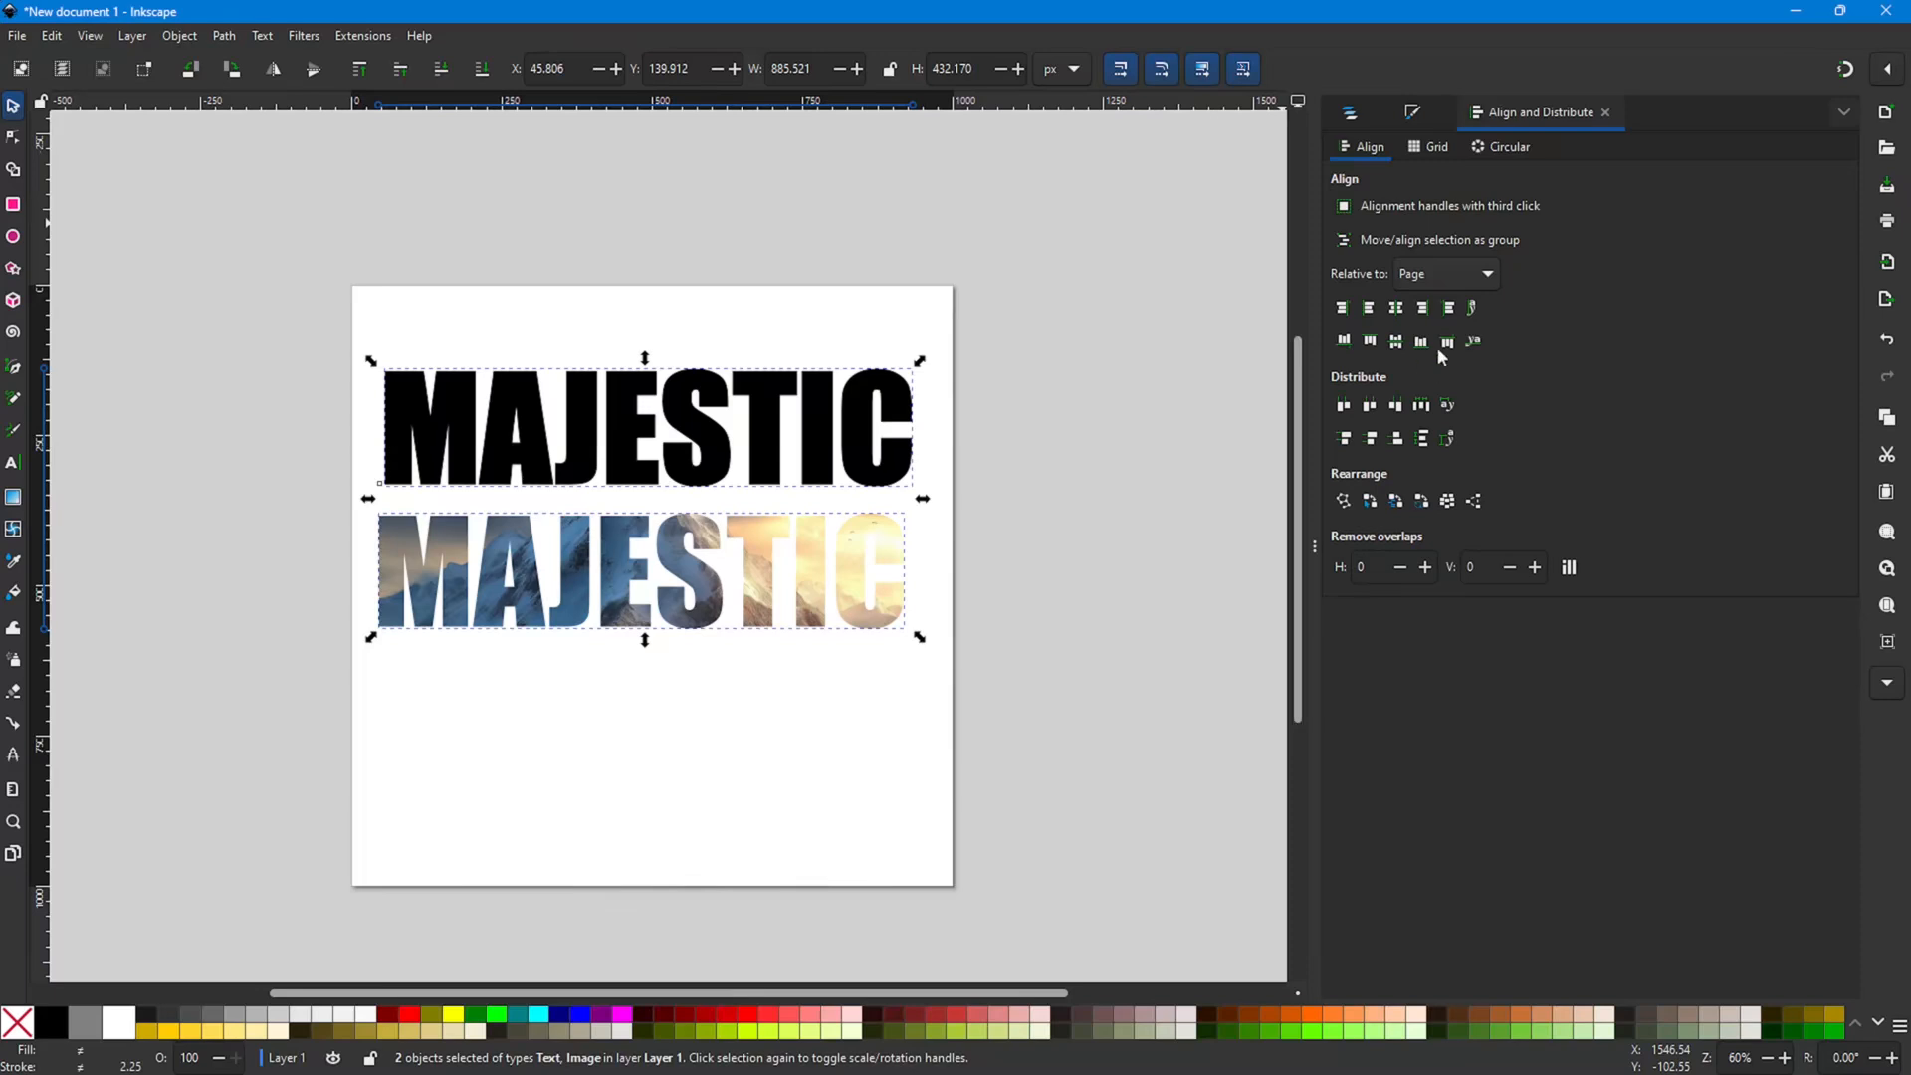
left_click(1041, 462)
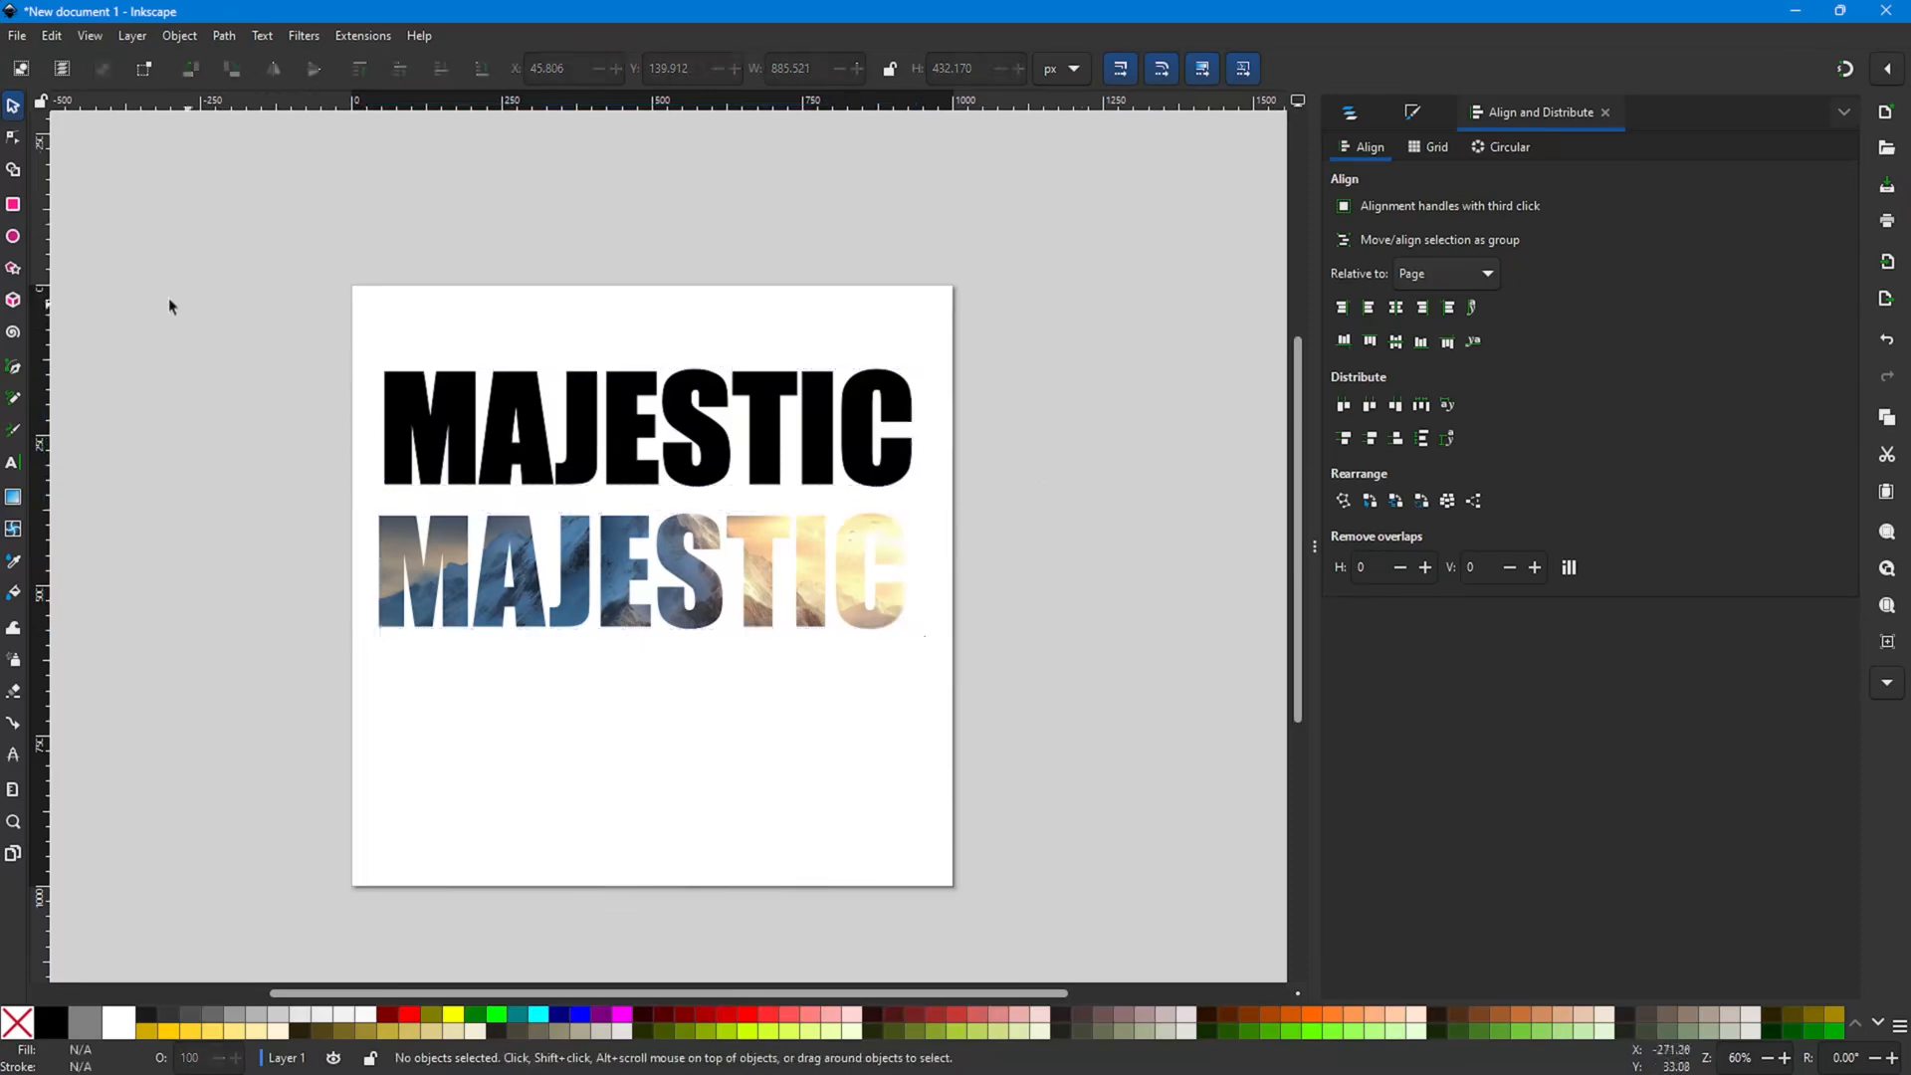
Step: Offset the black copy to about X 171, Y 127 px and the lettering to about X 28 px, and center both on the page's vertical axis
left_click_drag(133, 288, 1180, 773)
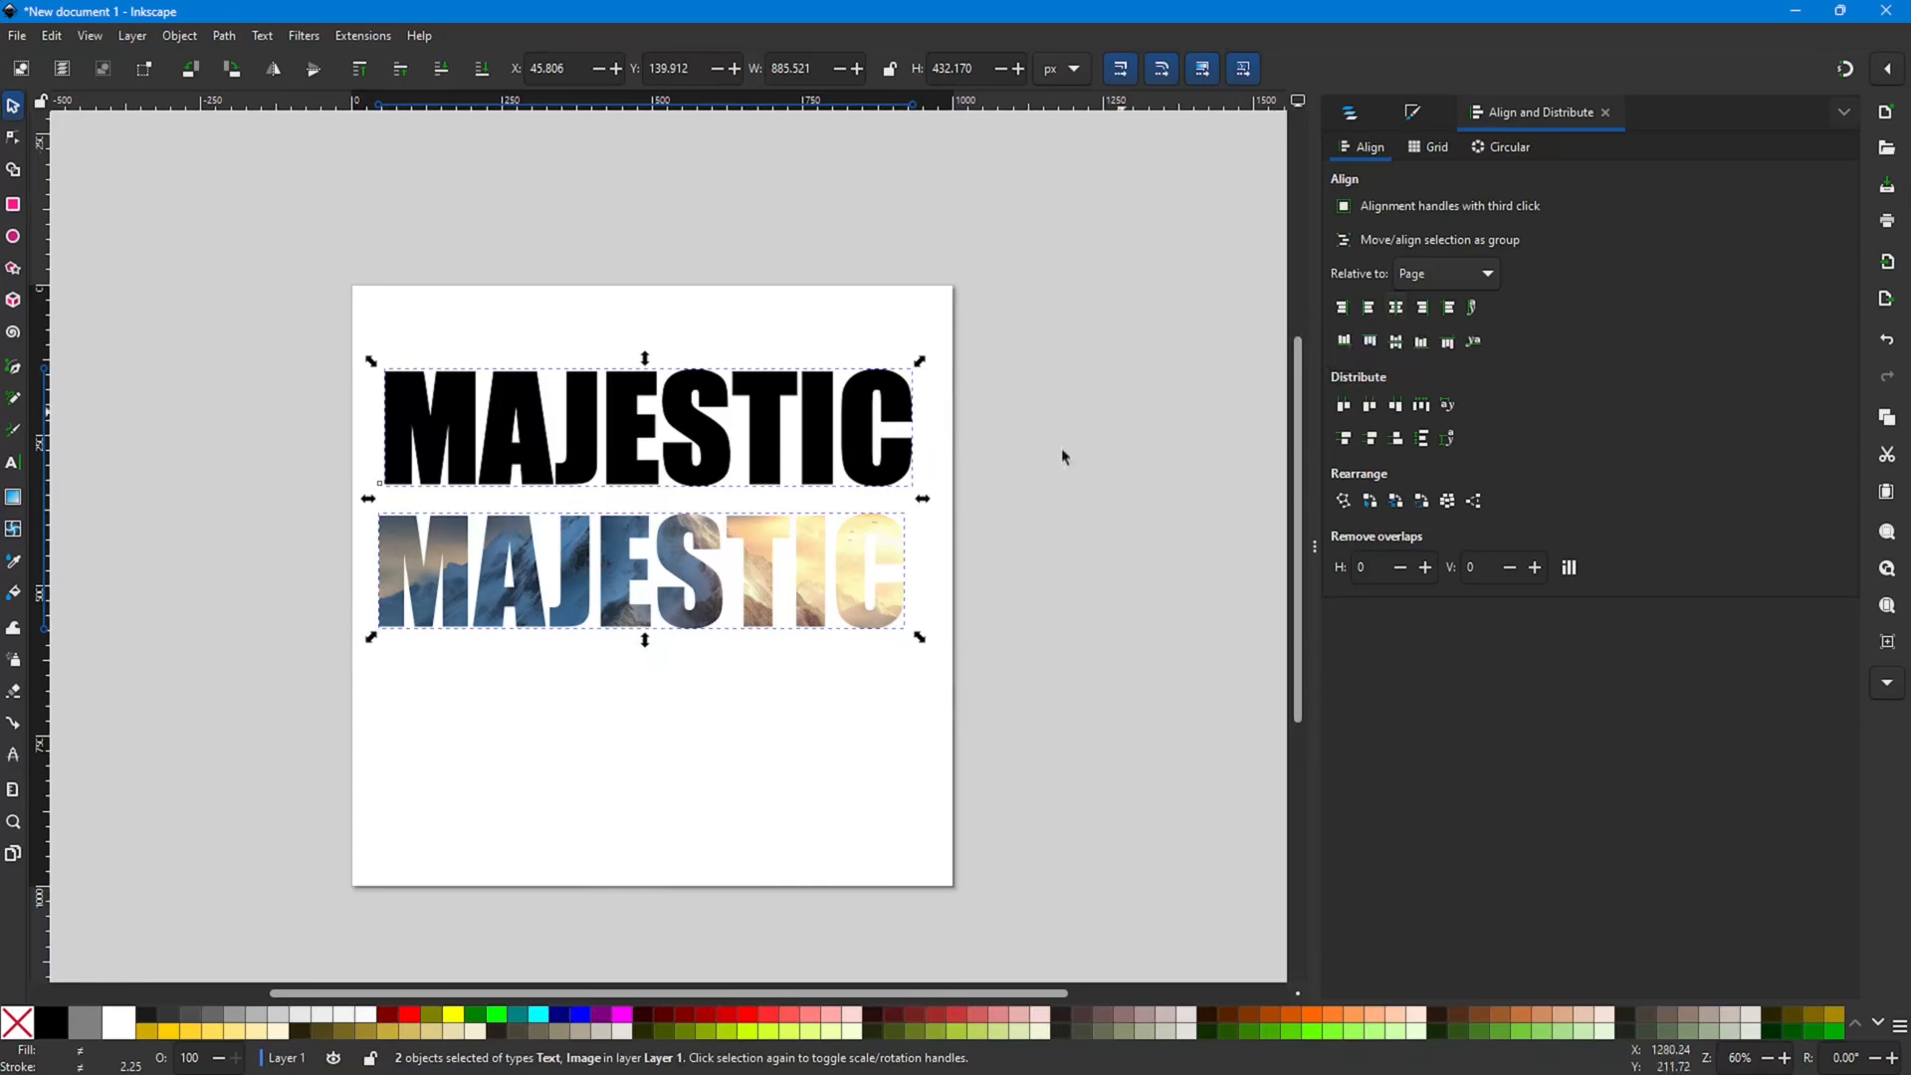
left_click_drag(468, 467, 586, 440)
key("Escape")
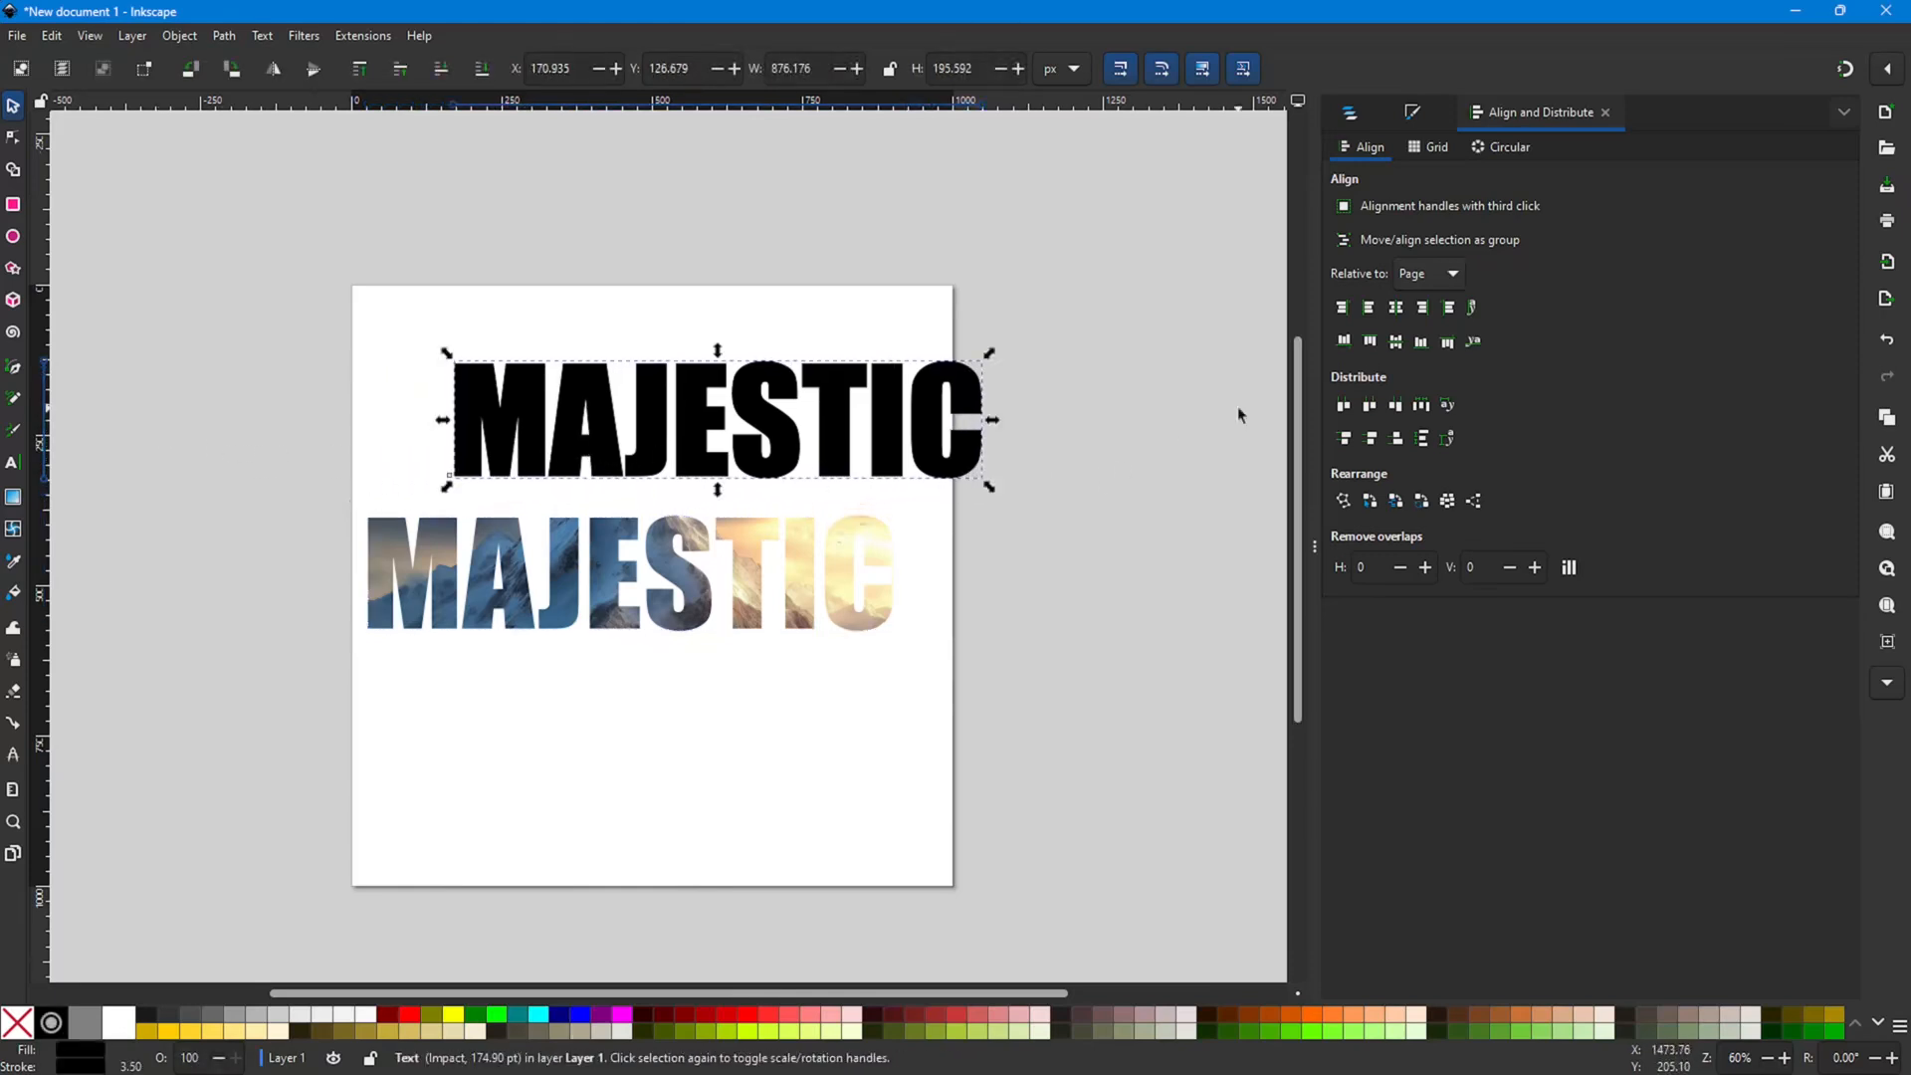
left_click_drag(166, 249, 1226, 749)
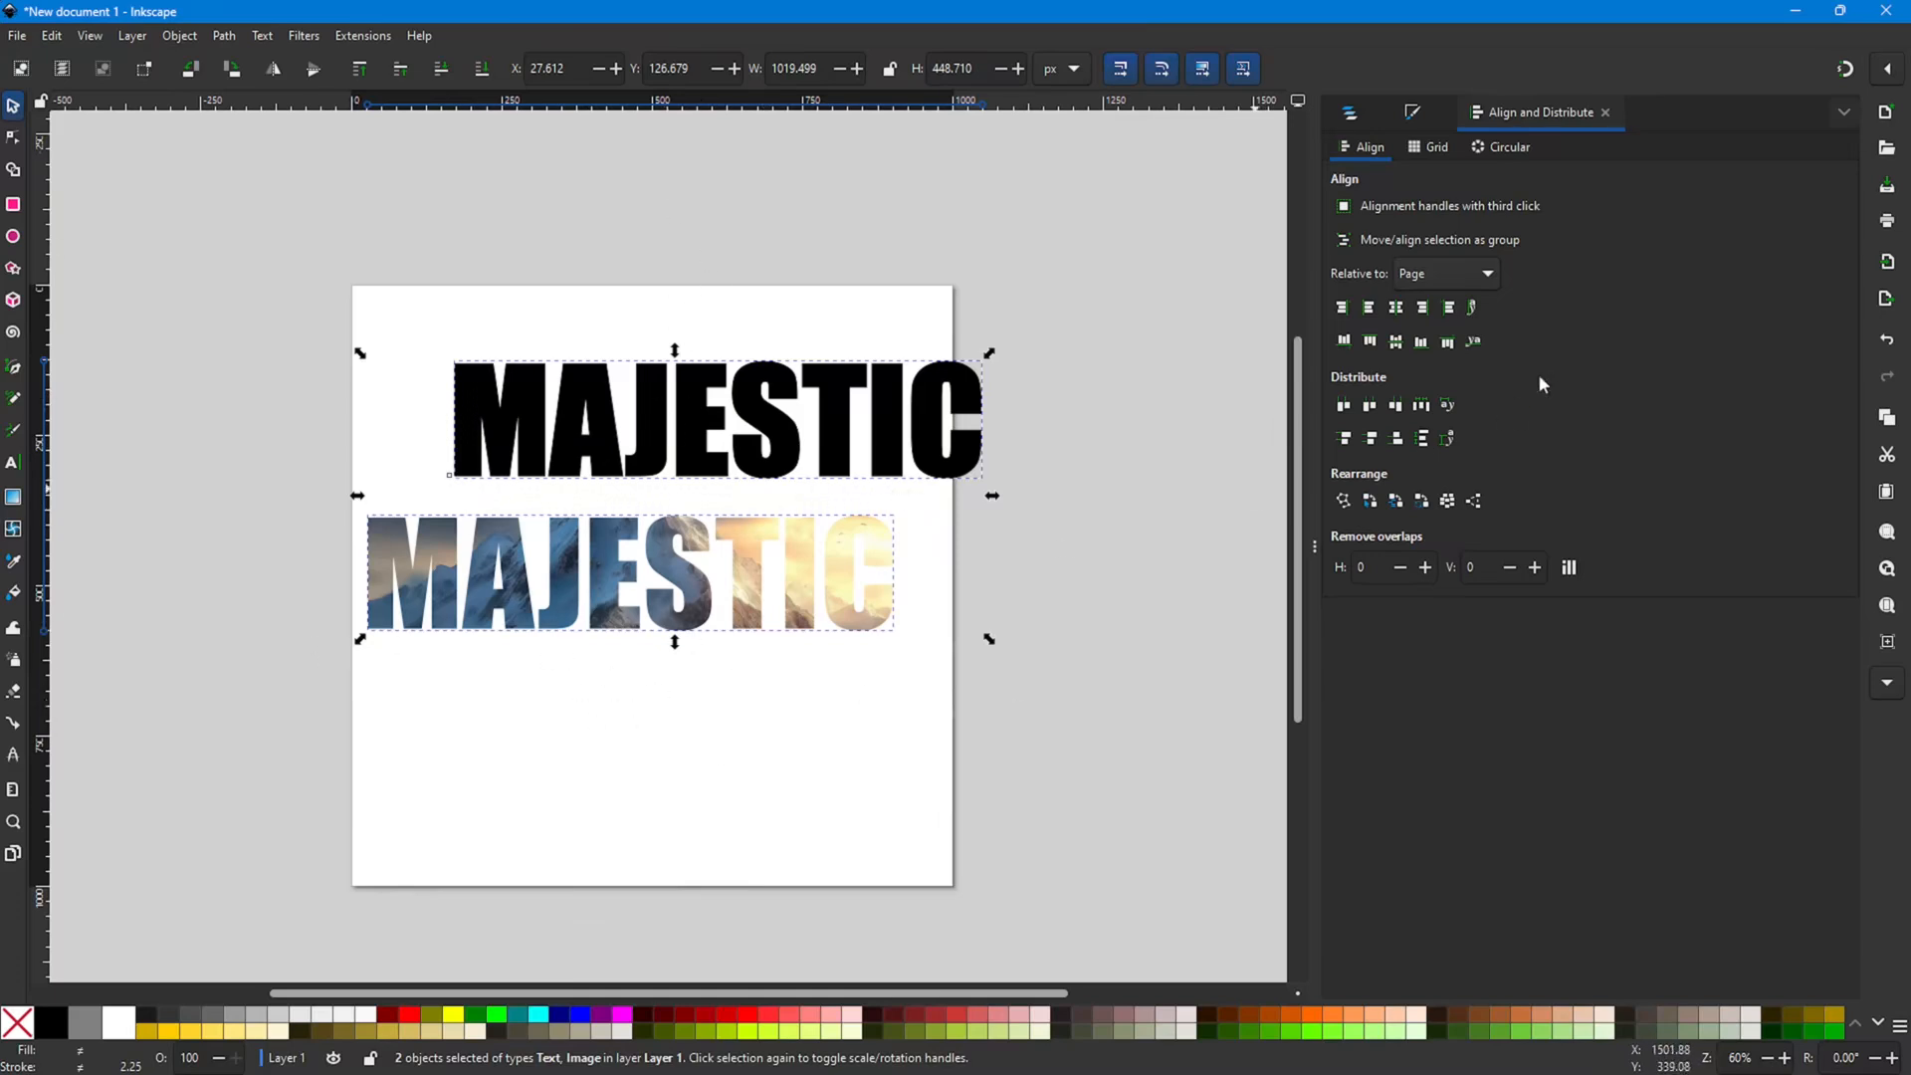
left_click(1396, 309)
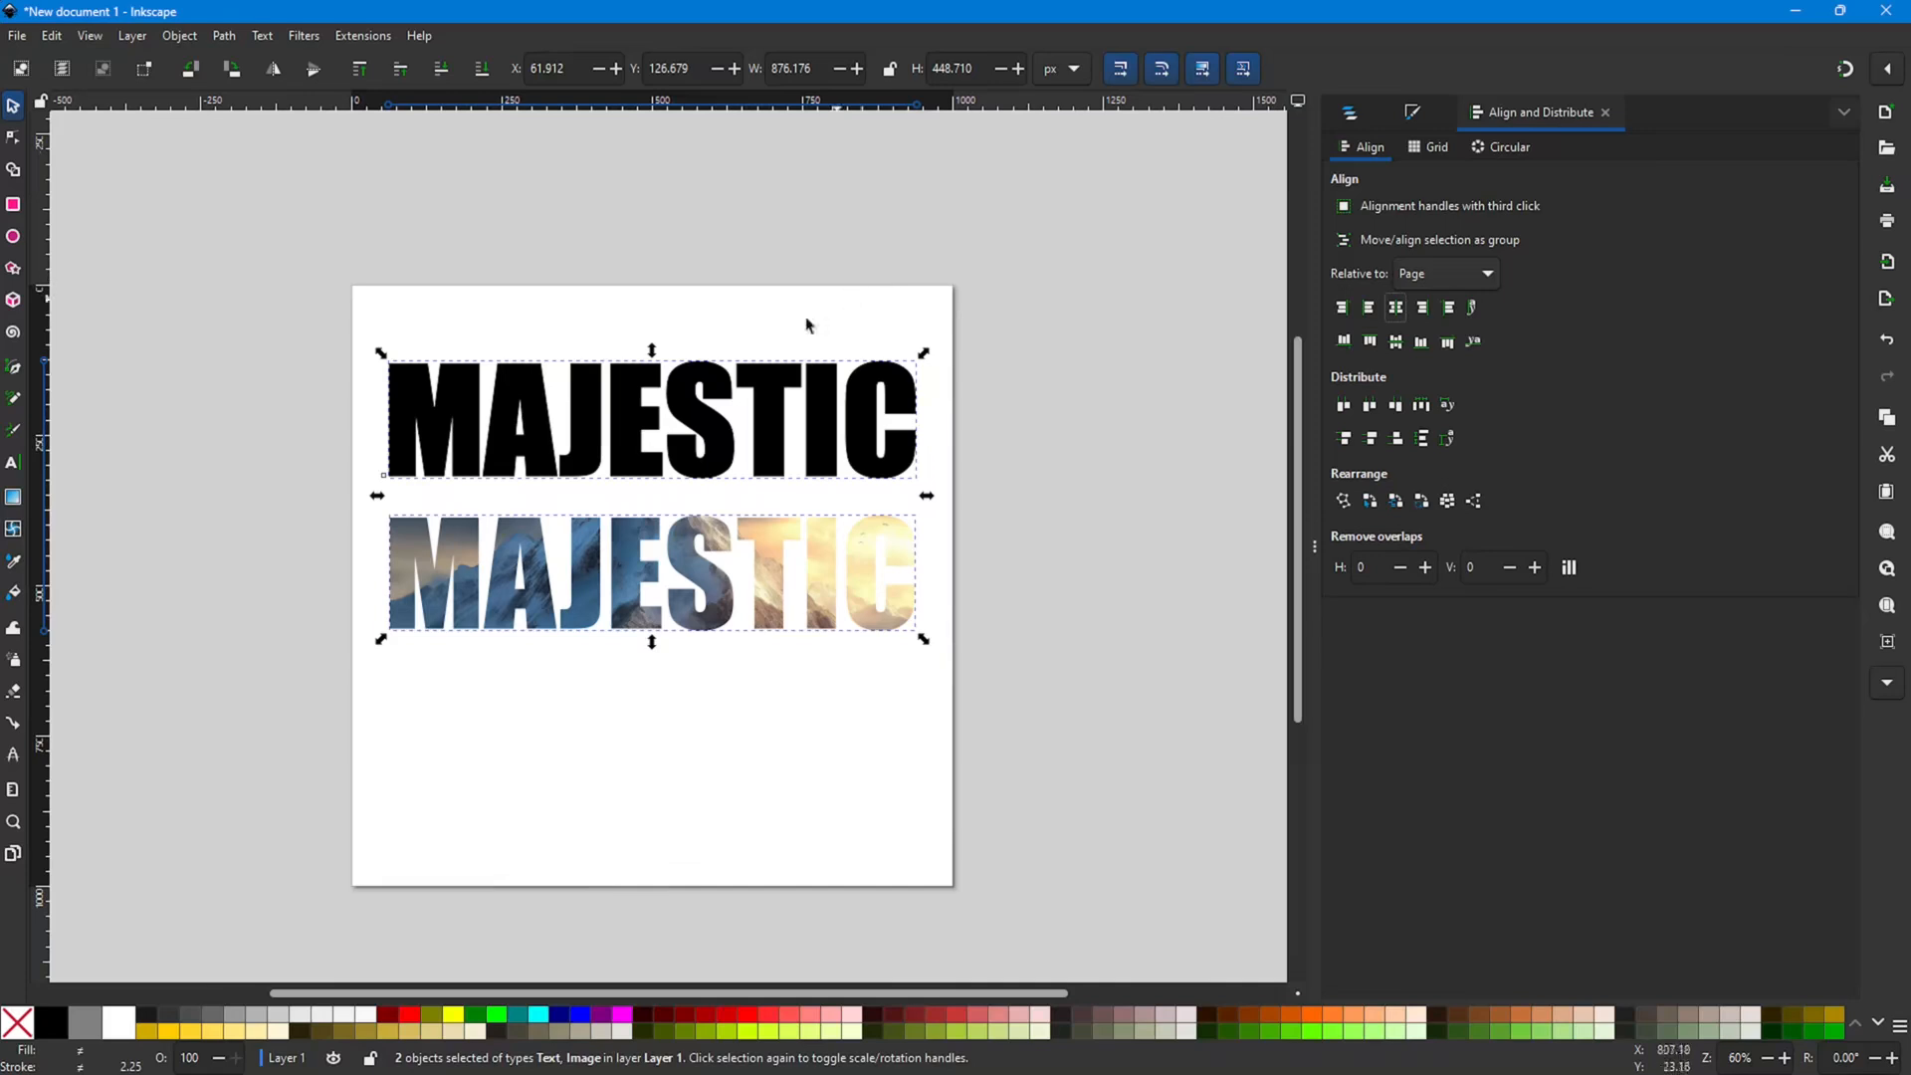
Step: Move the black copy and the clipped lettering out of line, and center only the black copy on the page's vertical axis
left_click(440, 828)
left_click_drag(566, 426, 758, 416)
left_click_drag(675, 556, 642, 615)
left_click_drag(712, 438, 545, 419)
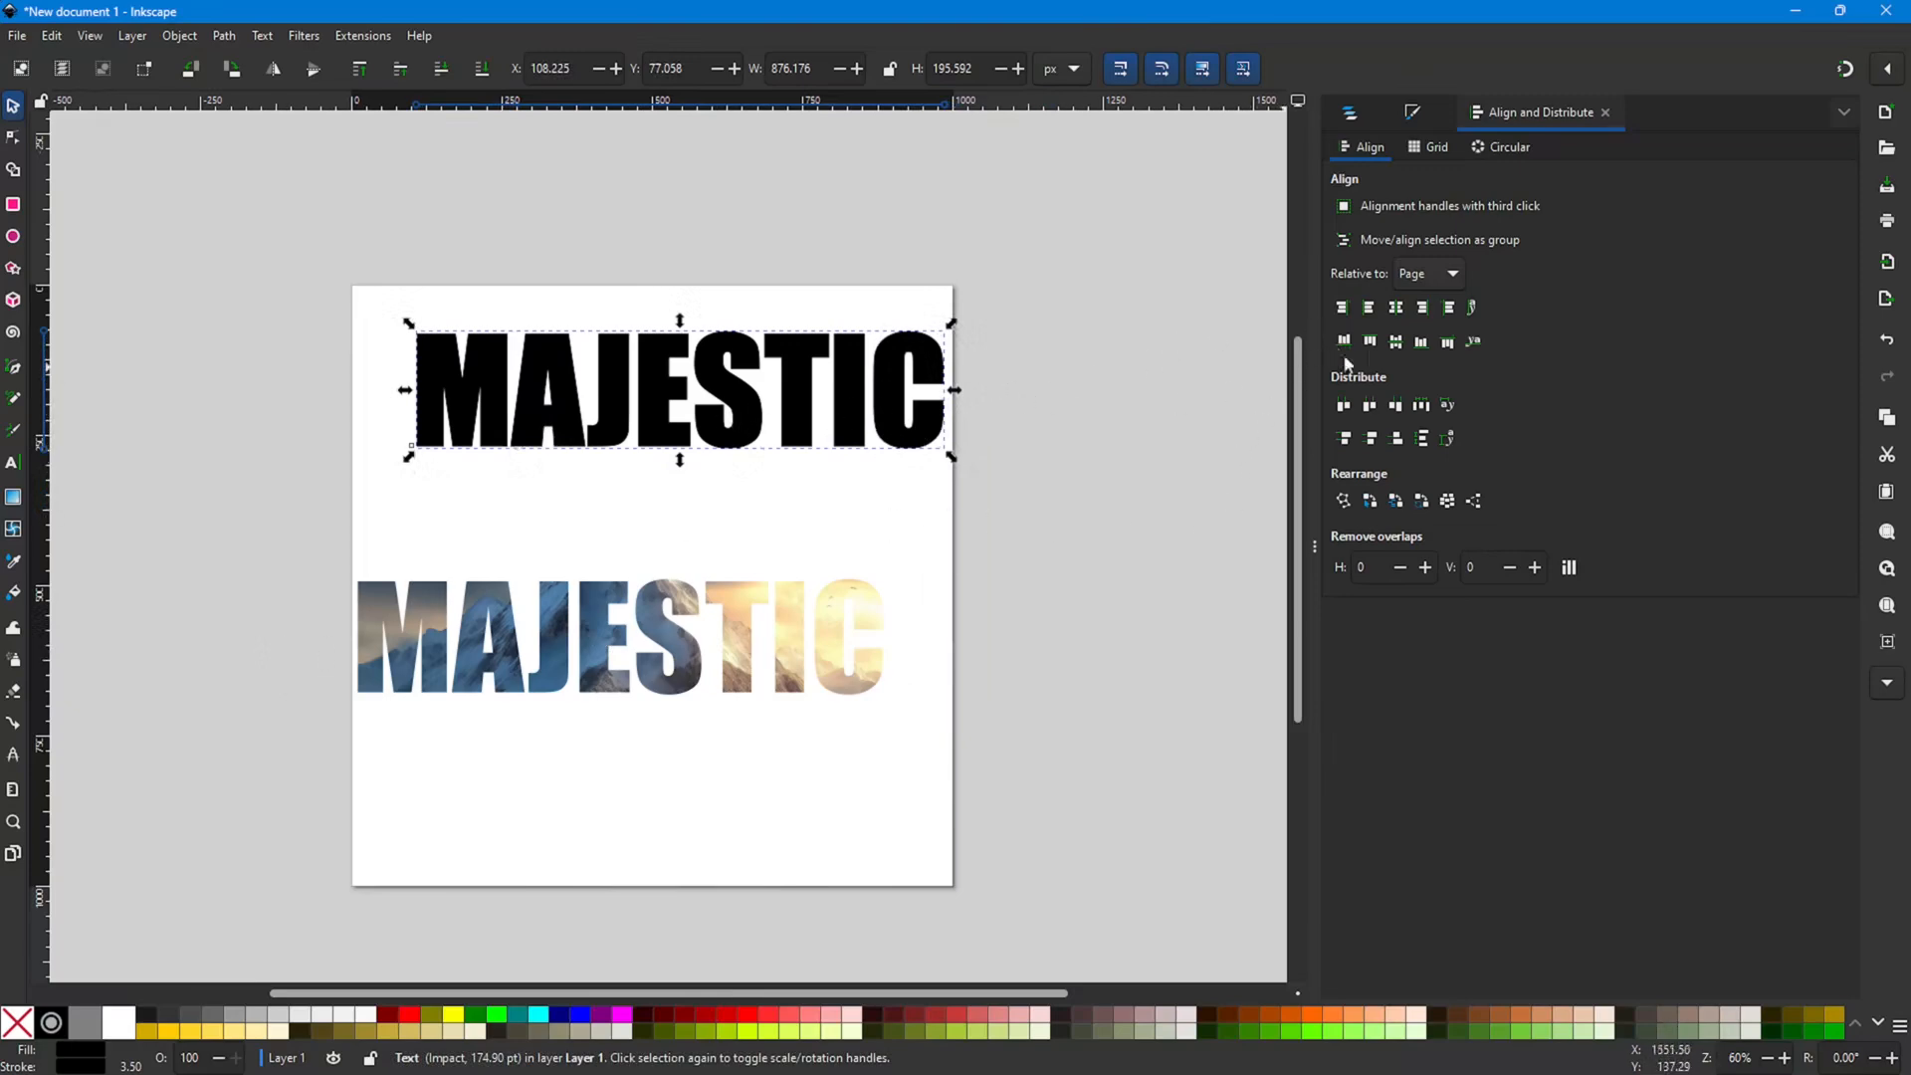
left_click(1395, 307)
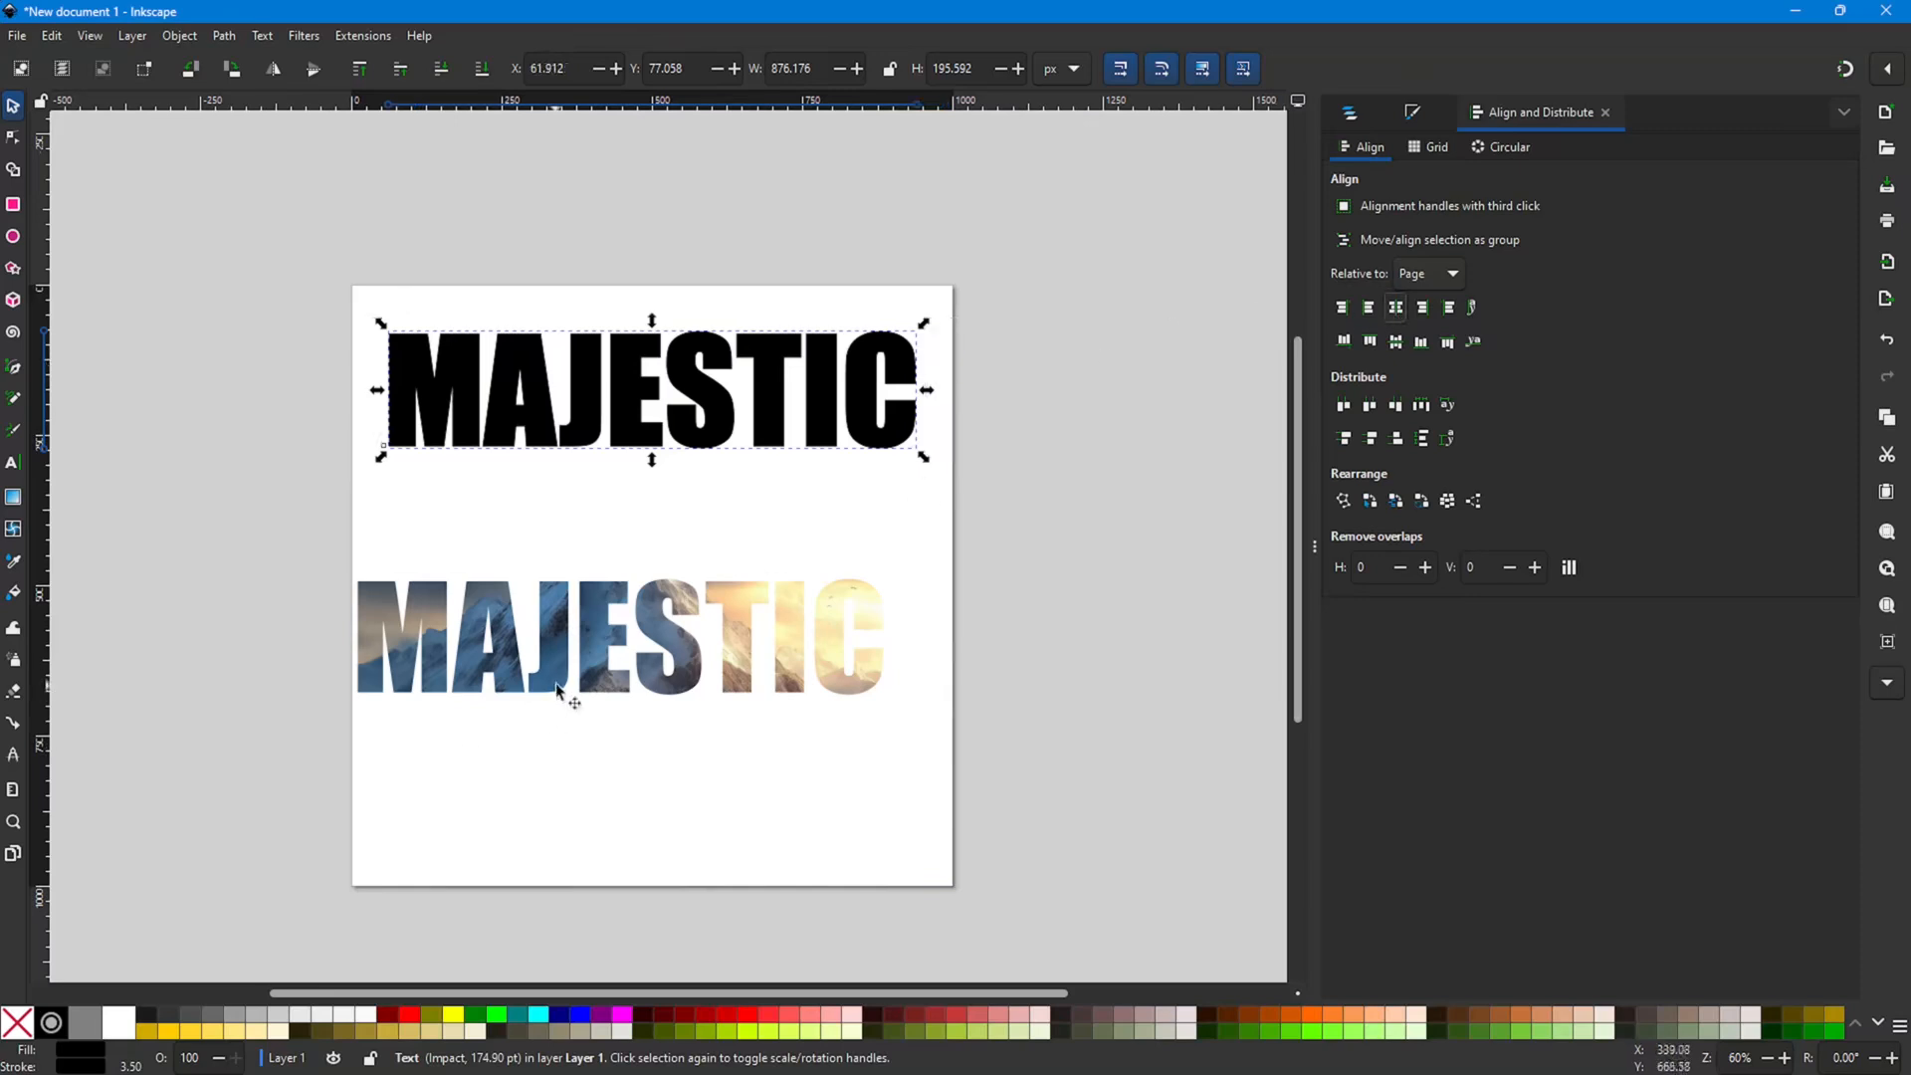
Step: Move the clipped lettering partly off the page to about X -60, Y 494 px and view the alignment reference options
left_click_drag(554, 673, 509, 677)
left_click(1090, 577)
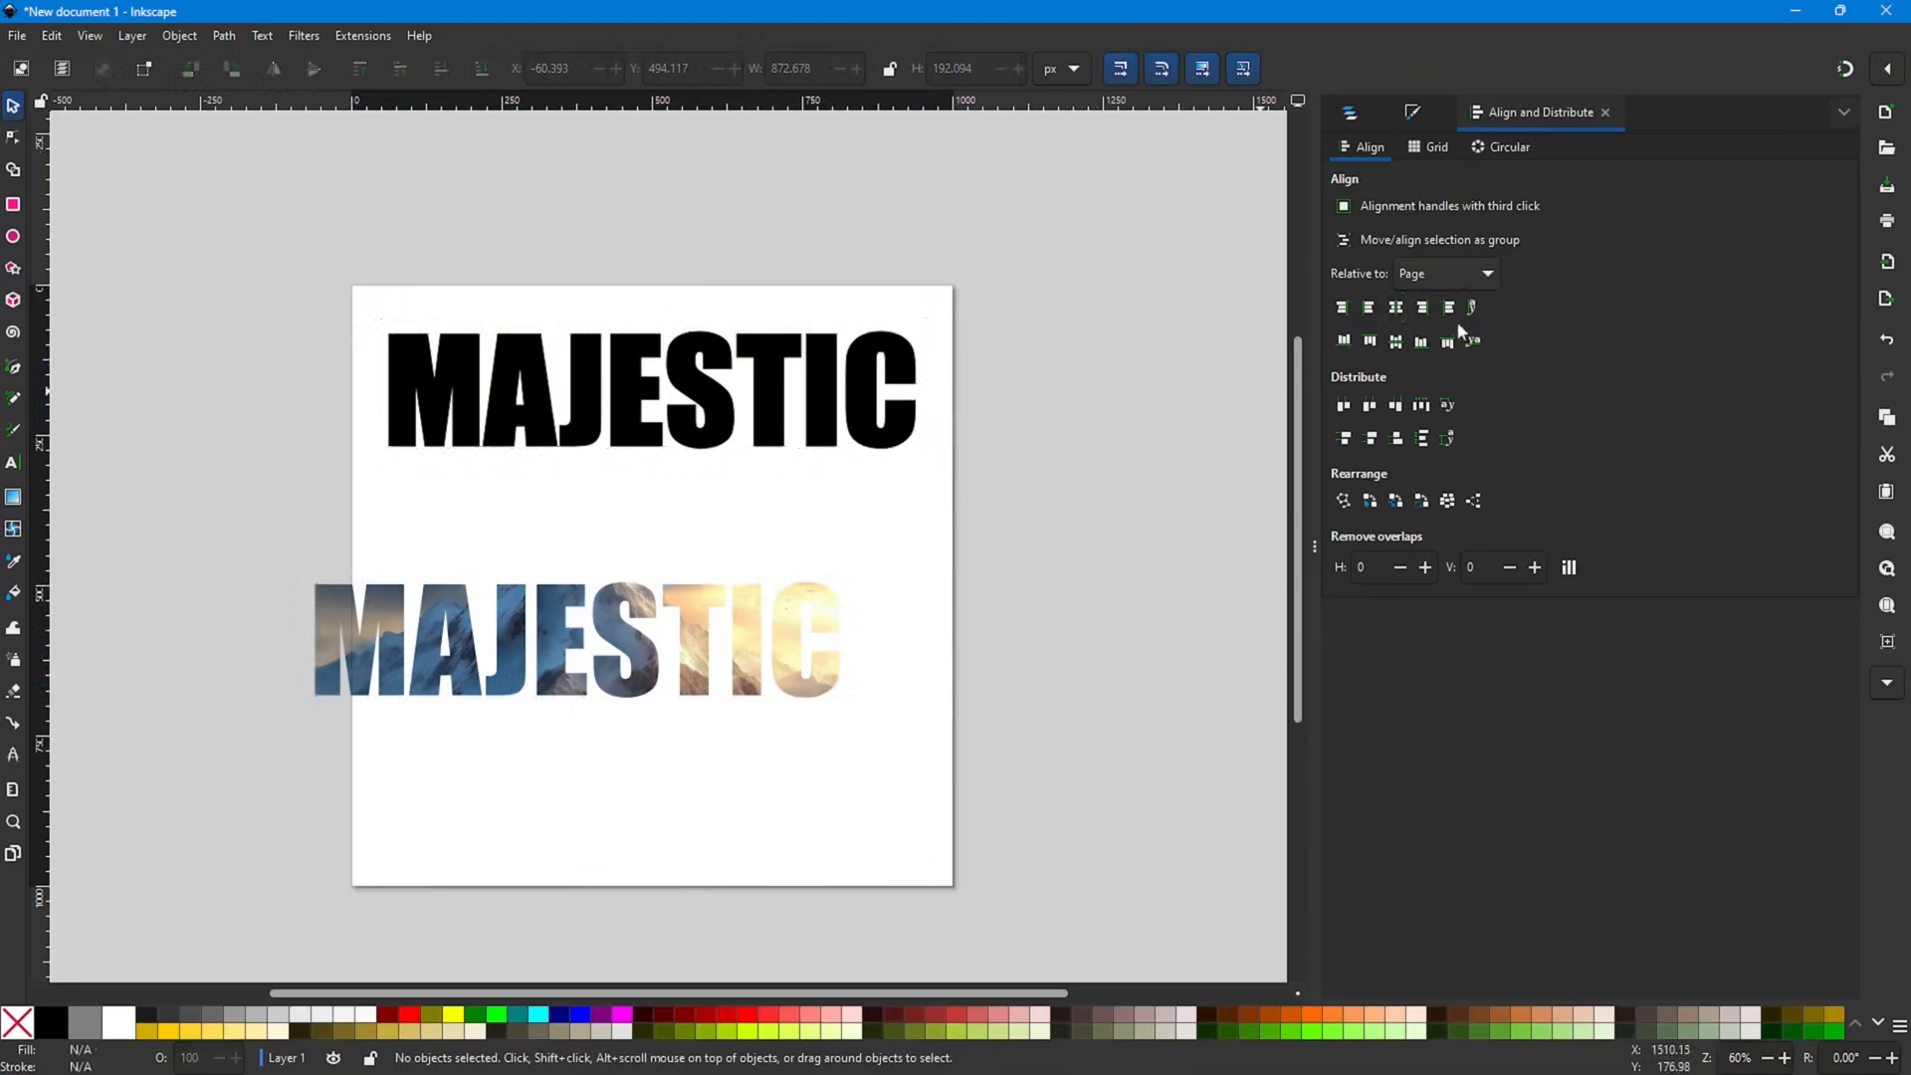
left_click(1486, 277)
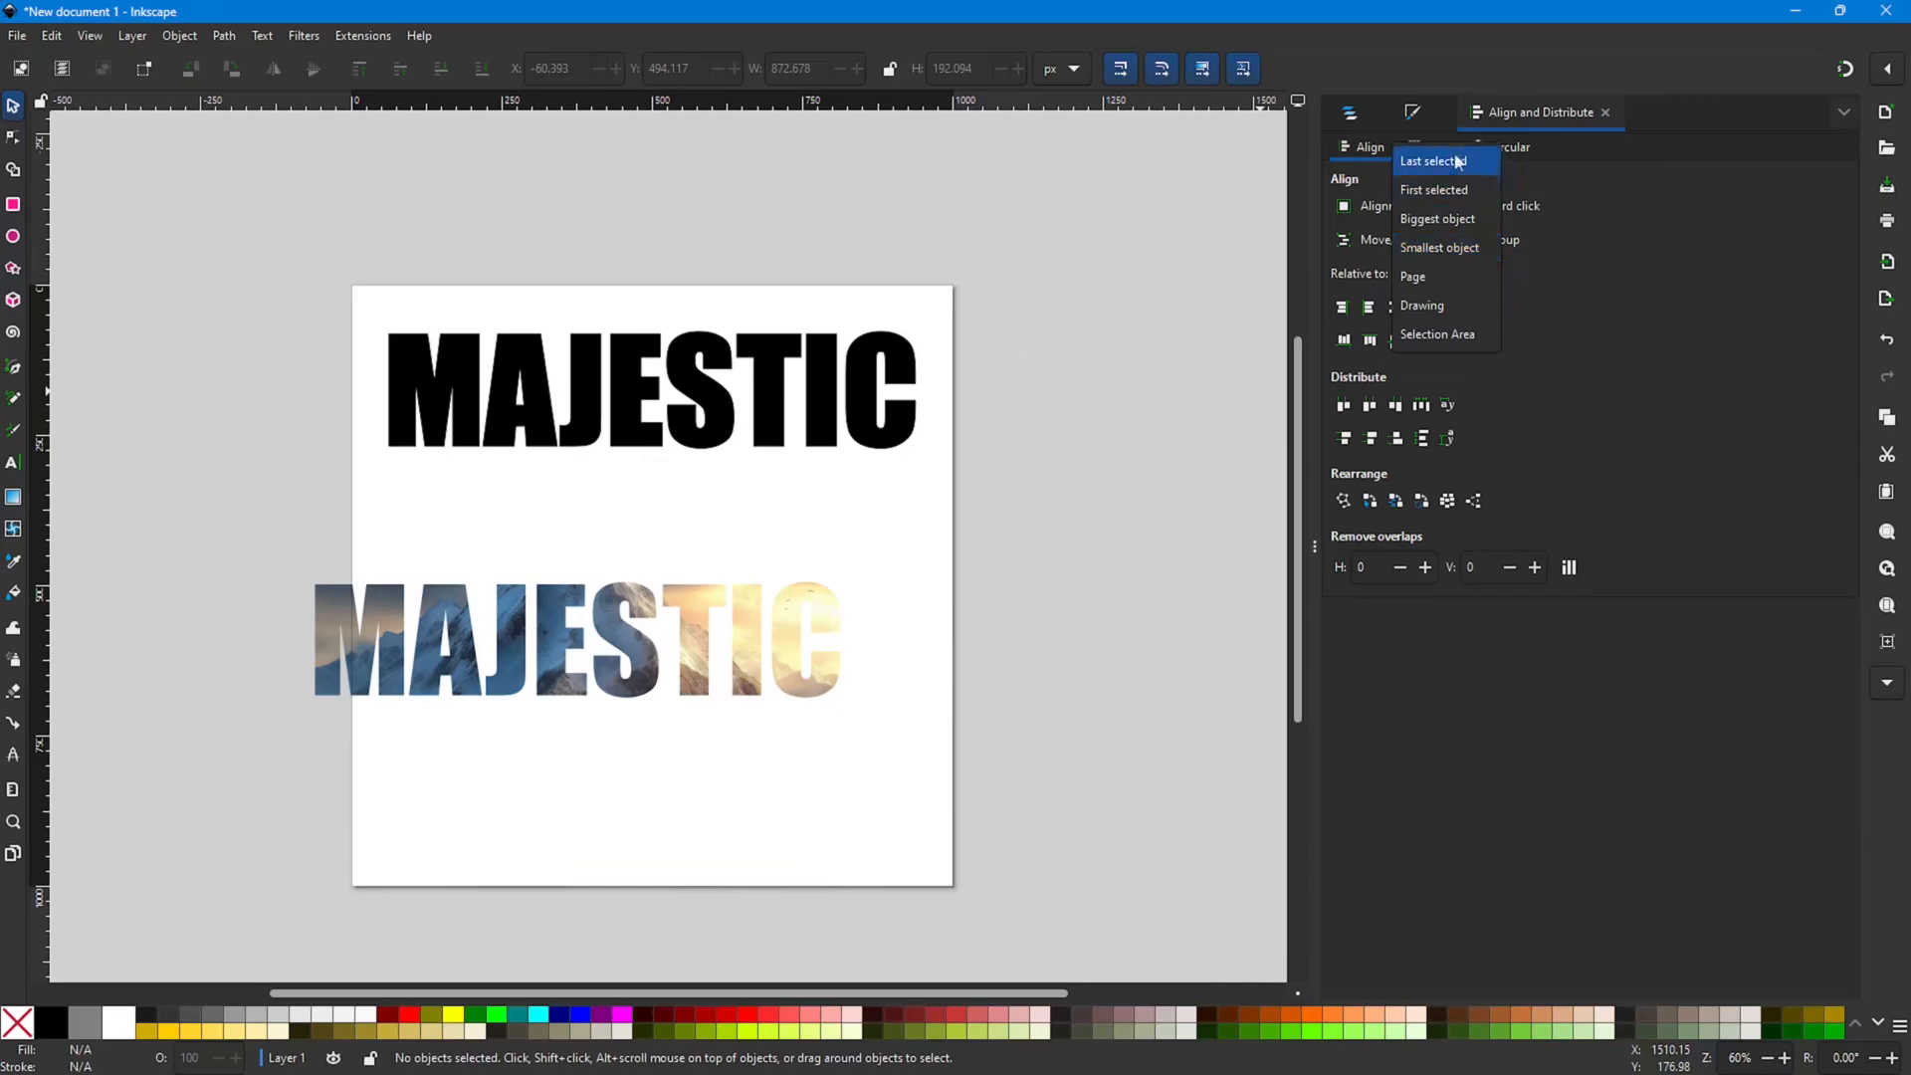
left_click(1157, 314)
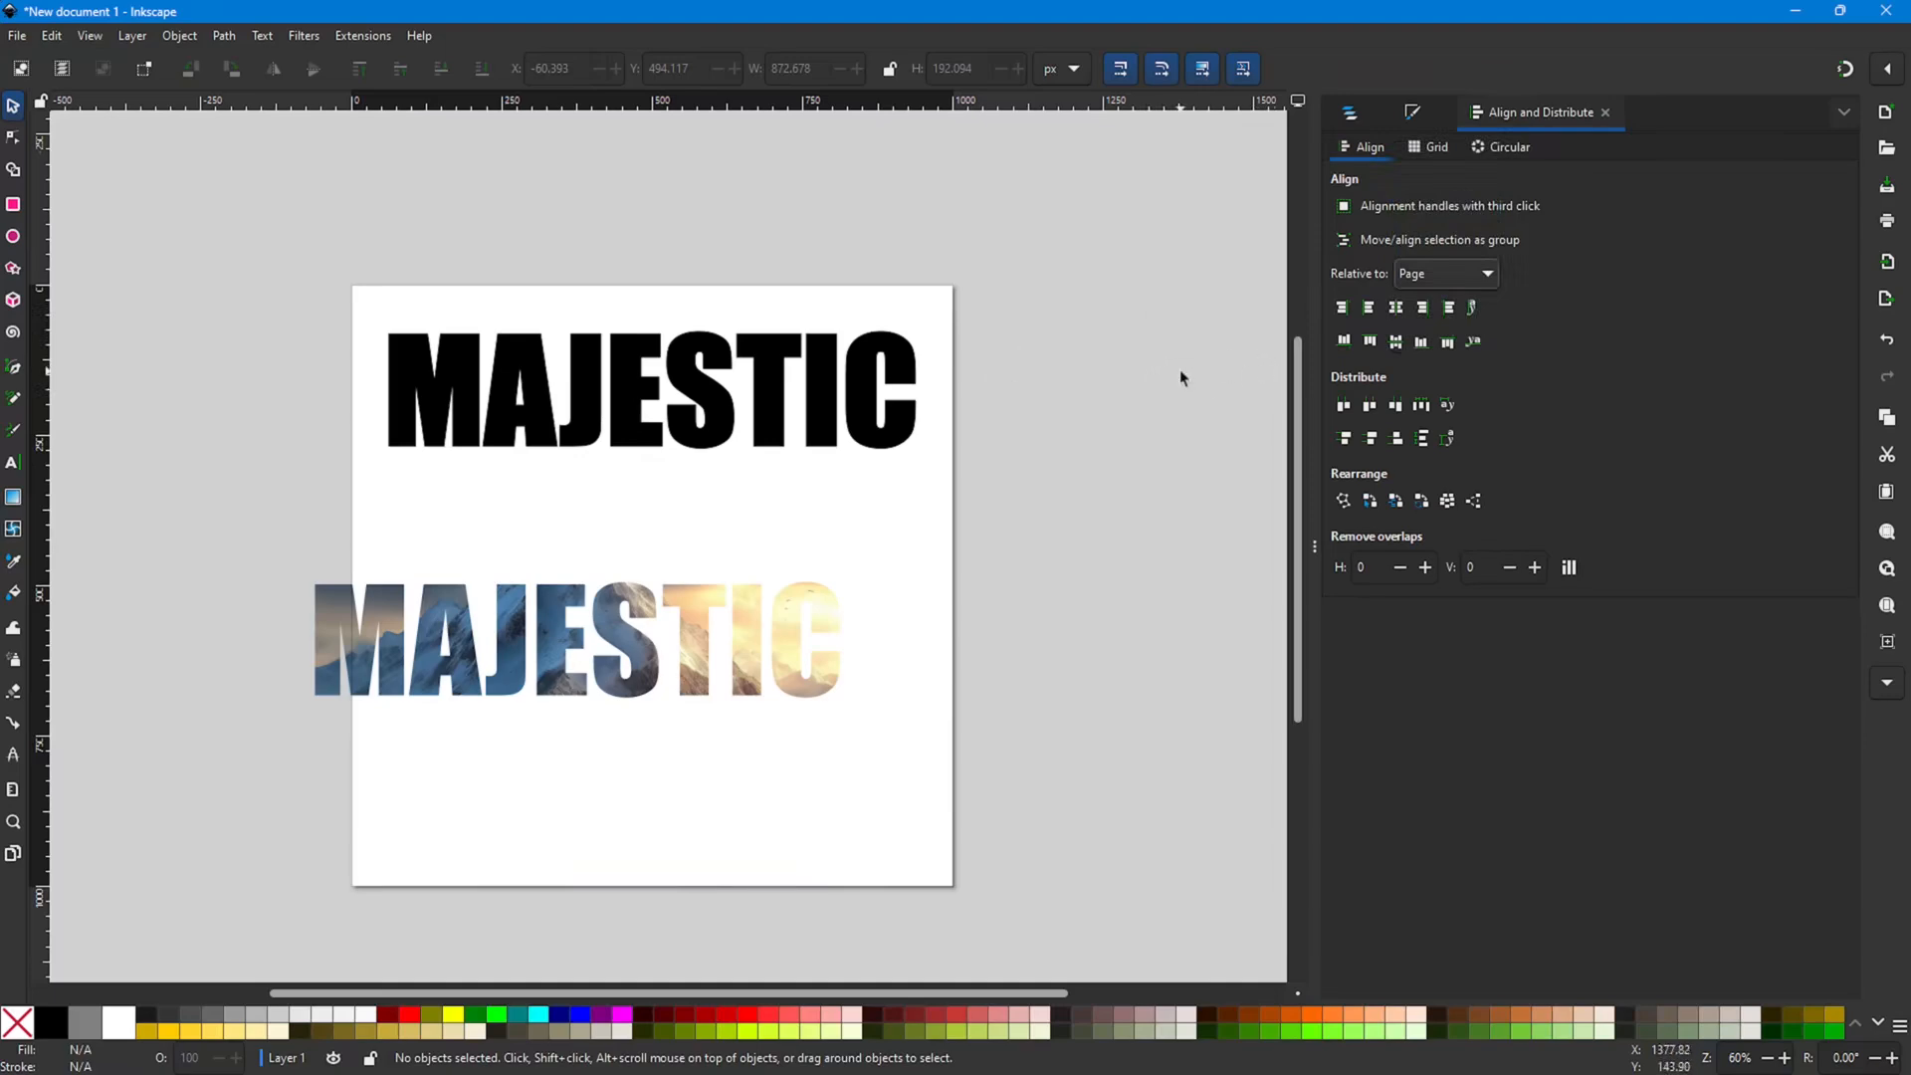
Step: Select the black copy and add the clipped lettering, and center them on the vertical axis relative to First selected
left_click(772, 393)
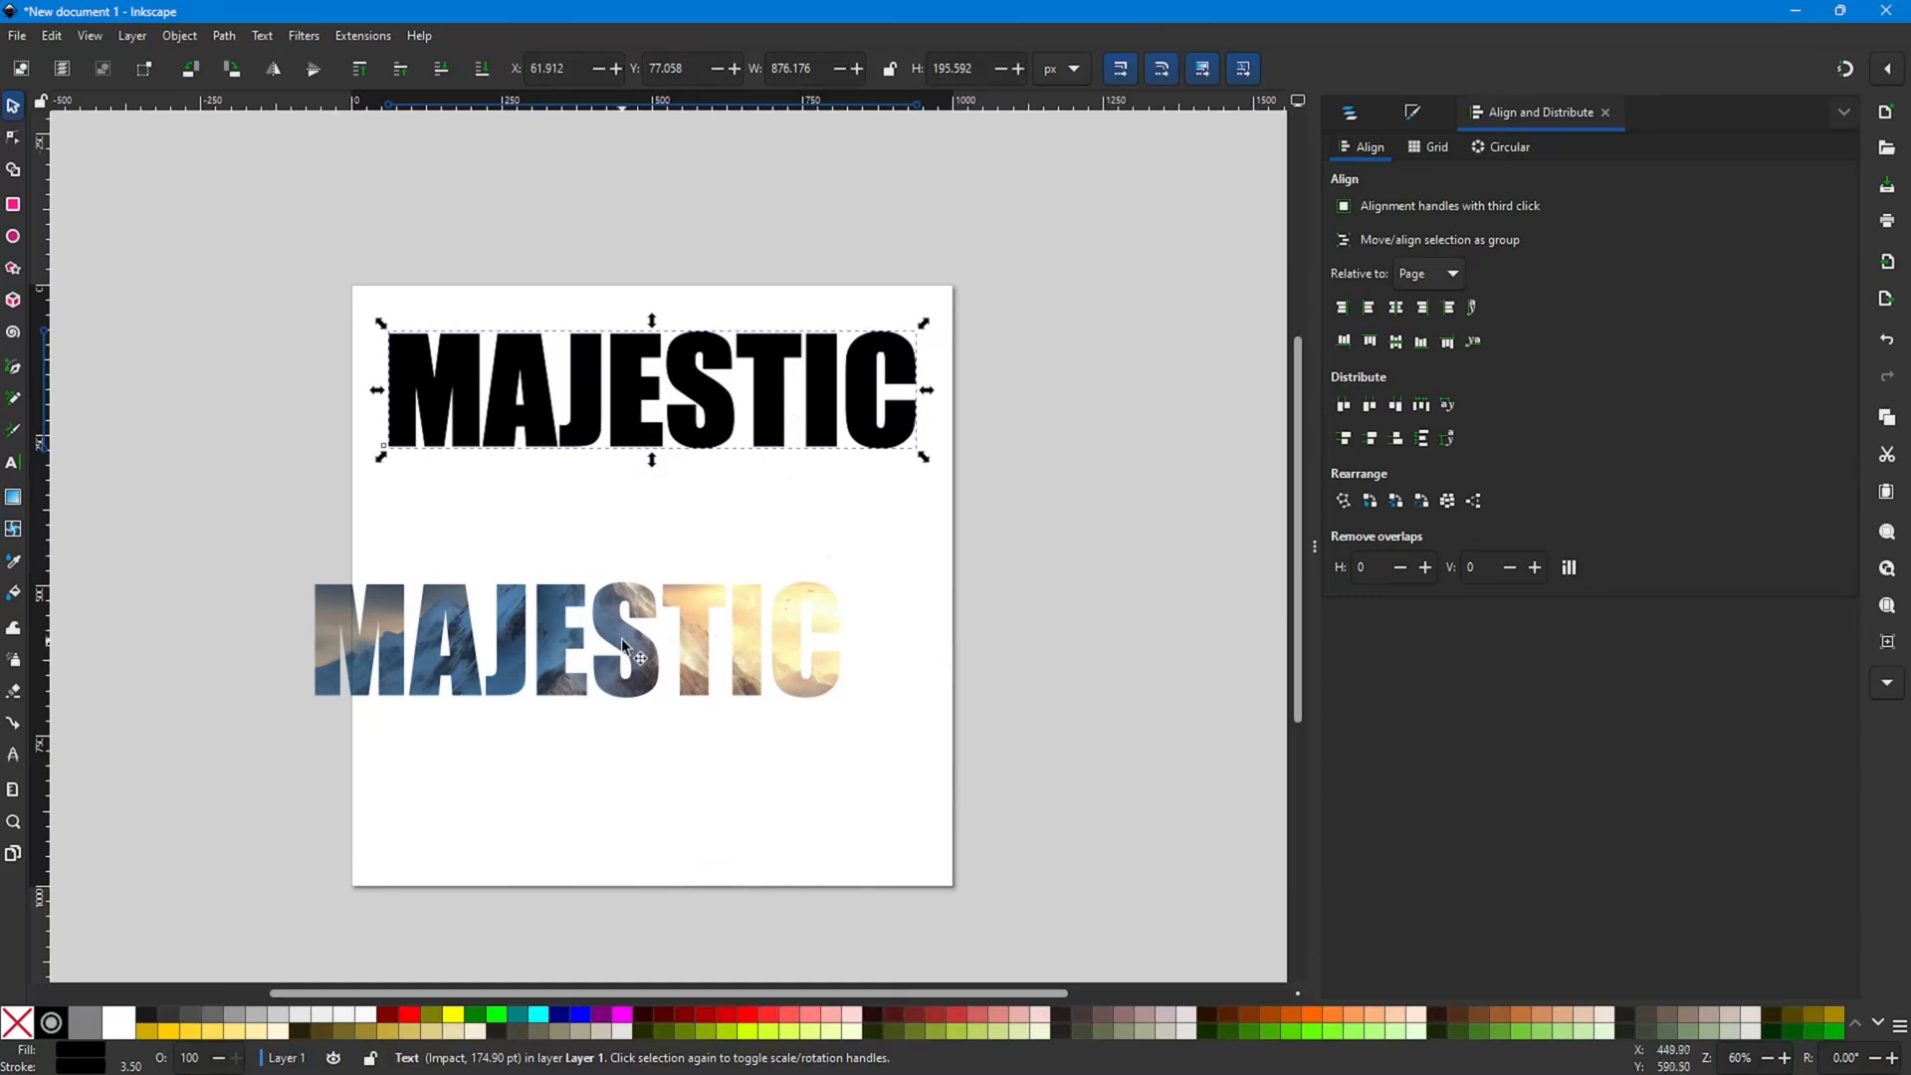
key("shift")
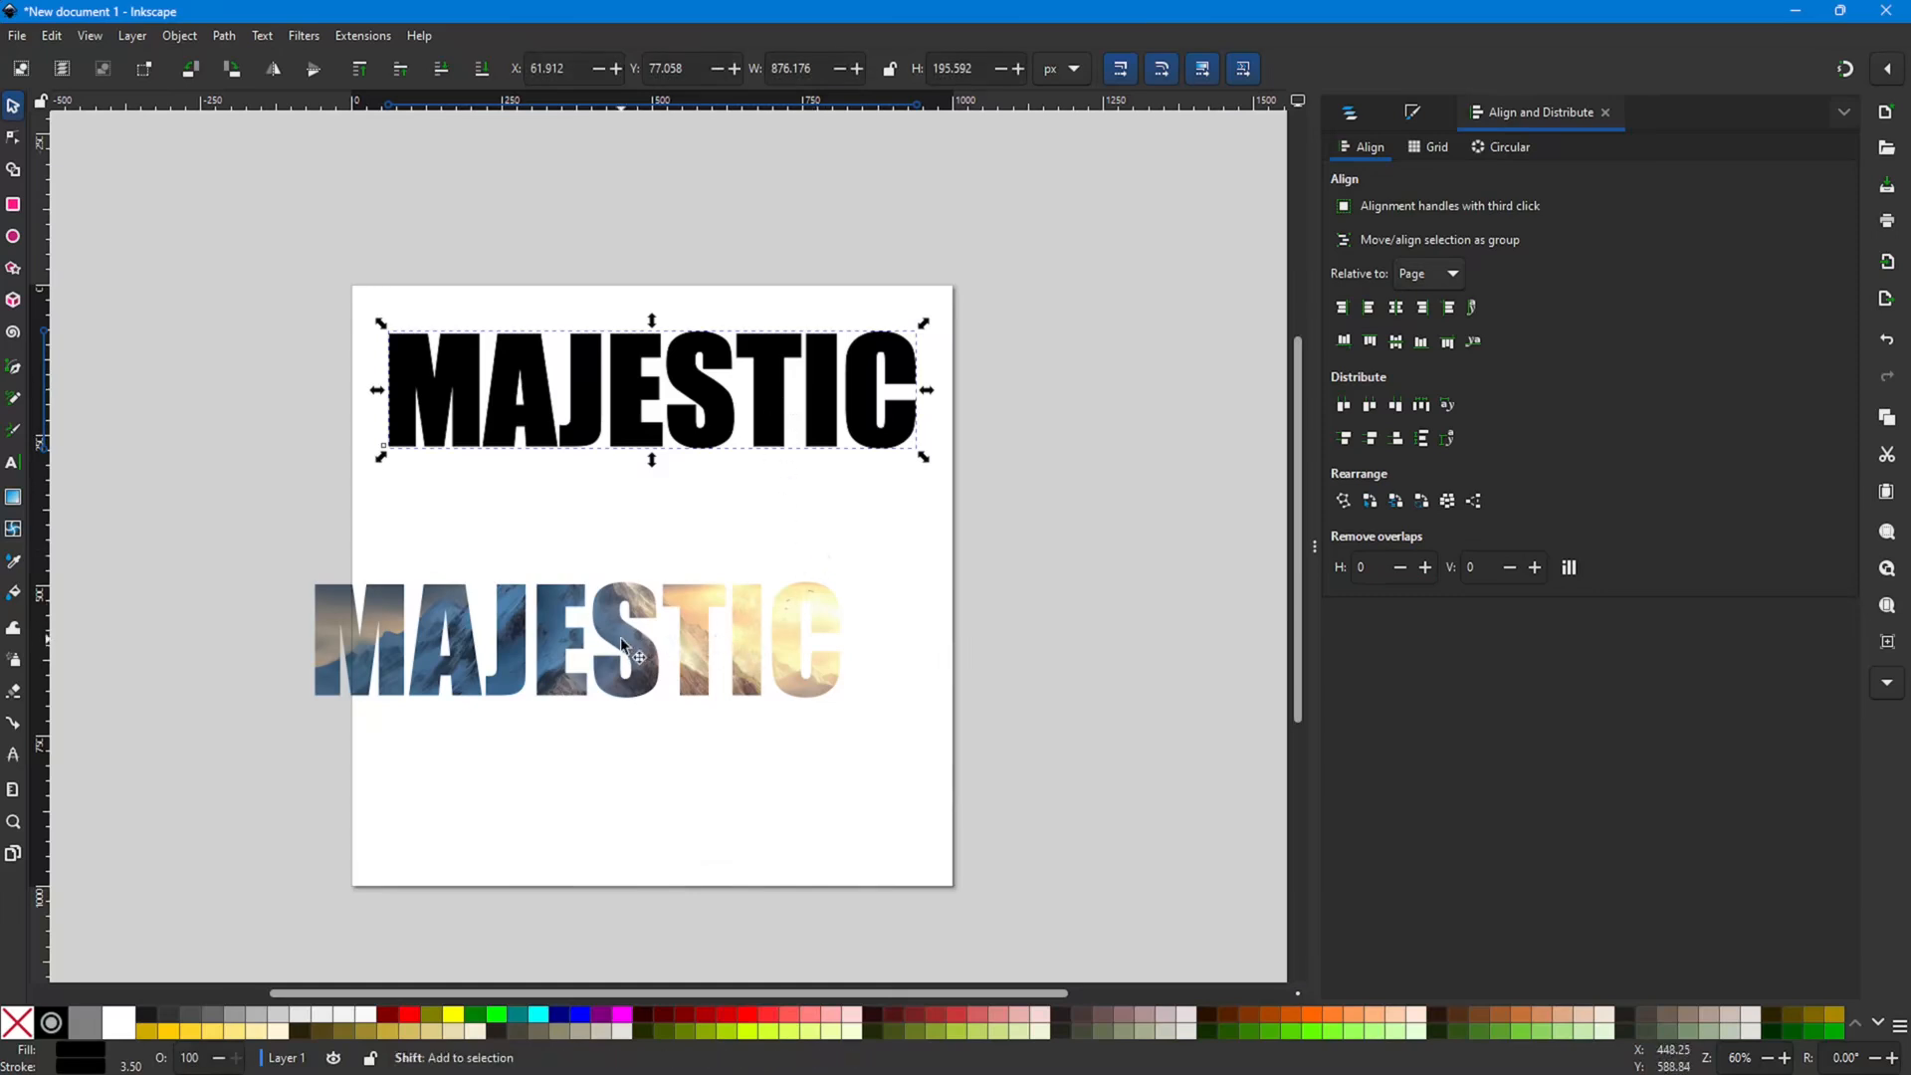
left_click(621, 645, "shift")
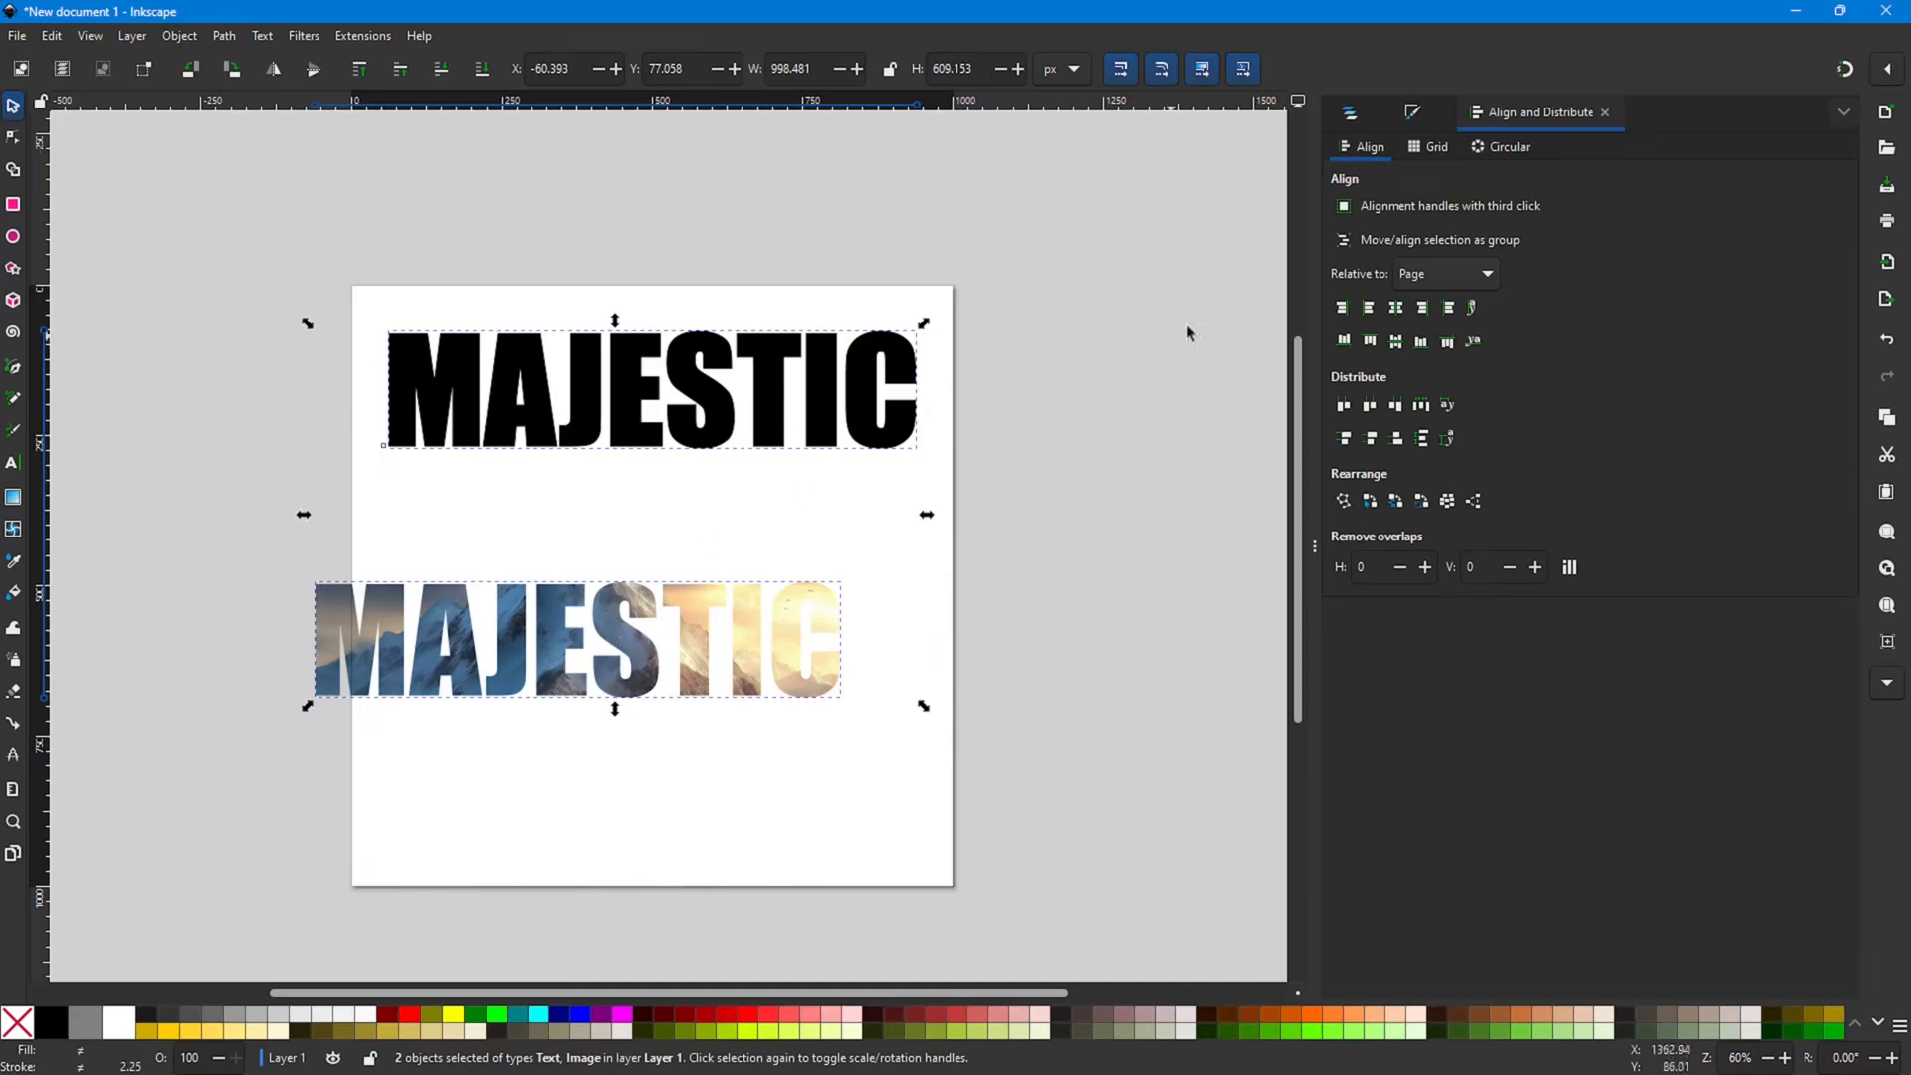
left_click(1483, 274)
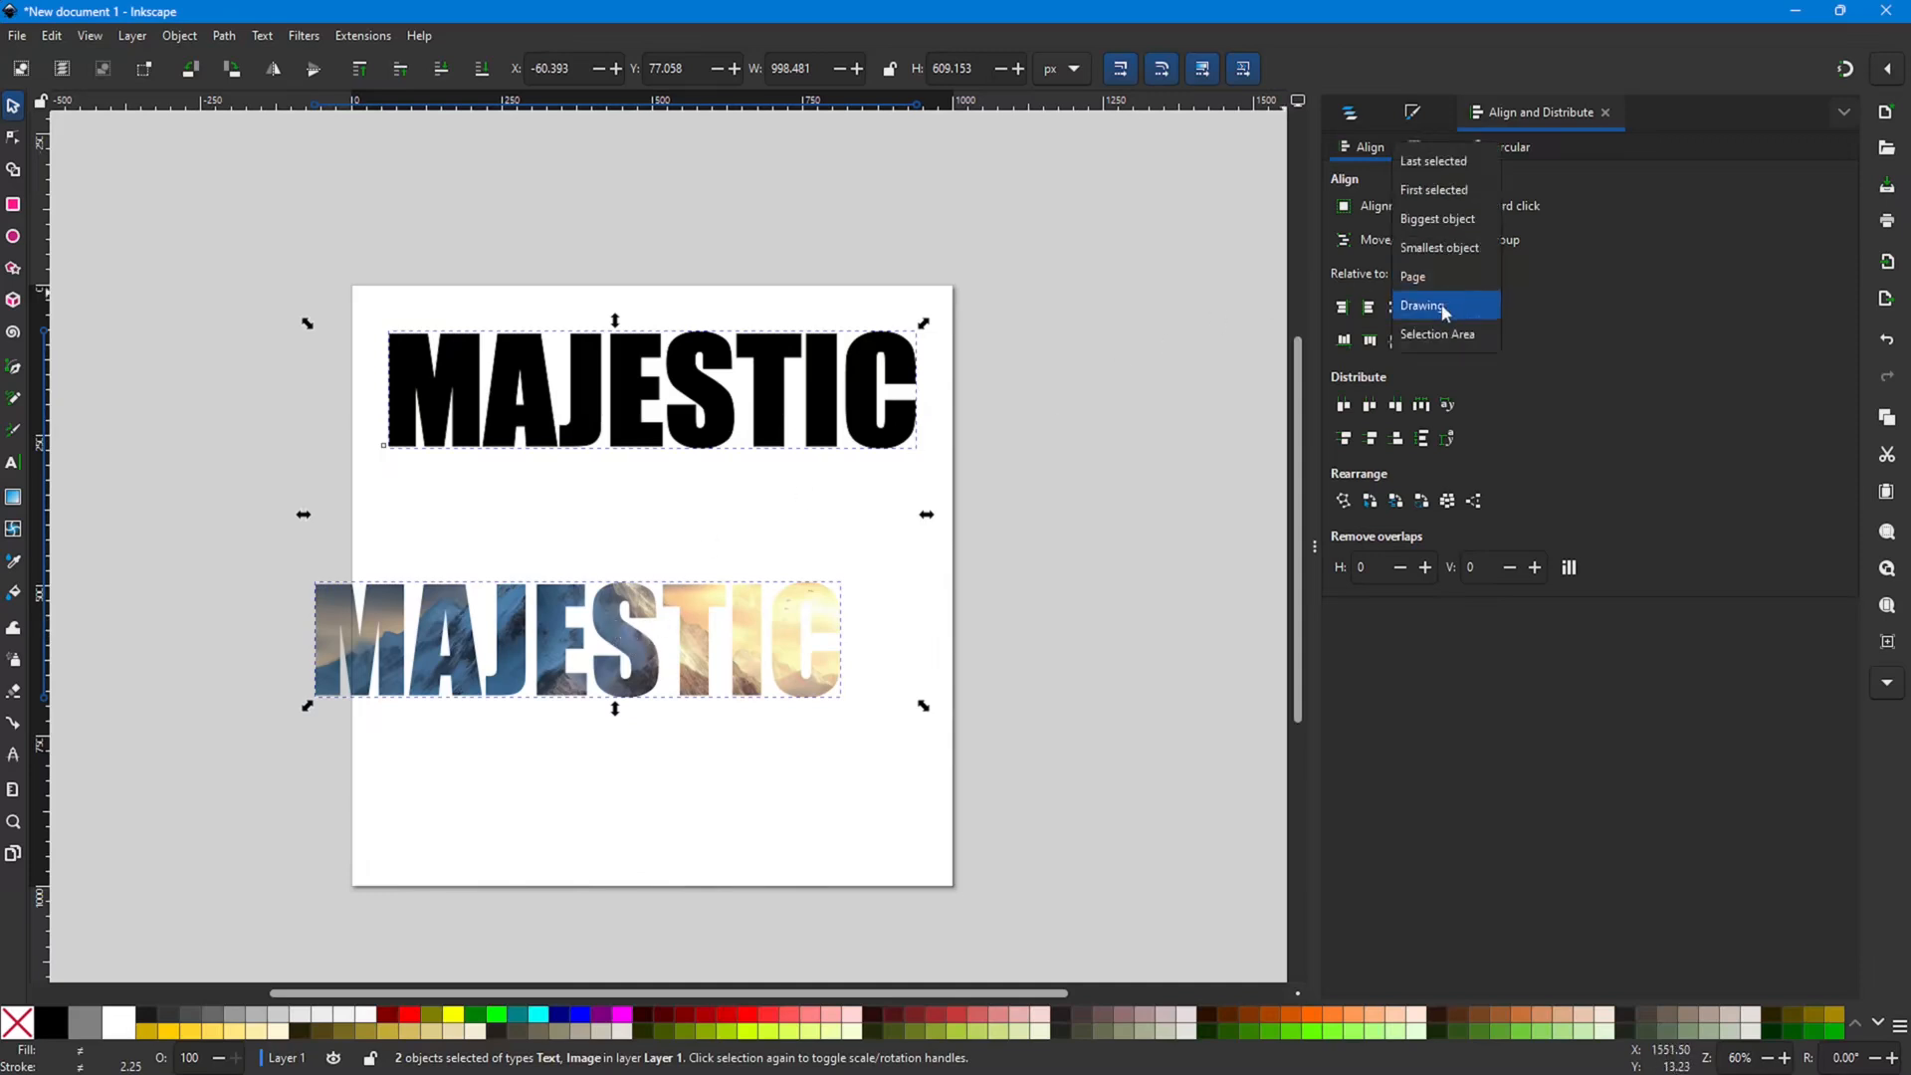
left_click(1442, 191)
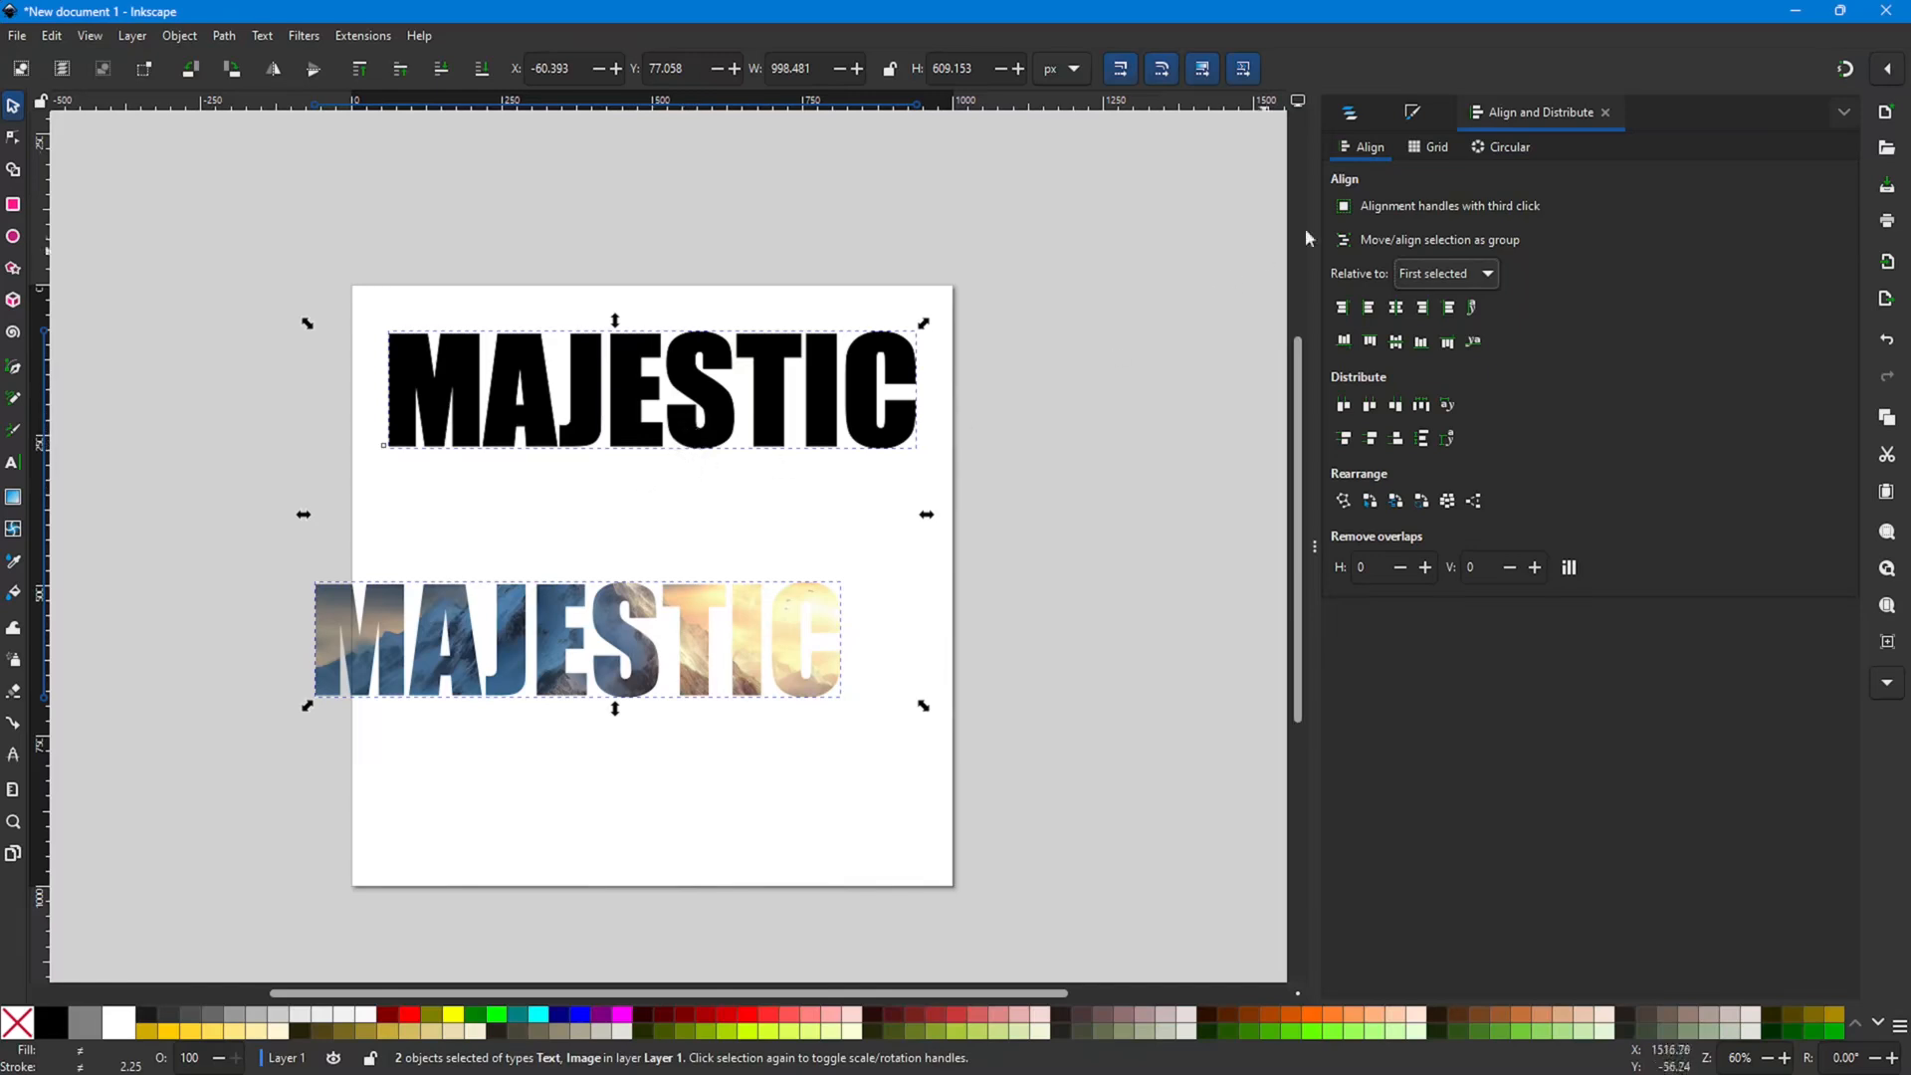
left_click(1494, 277)
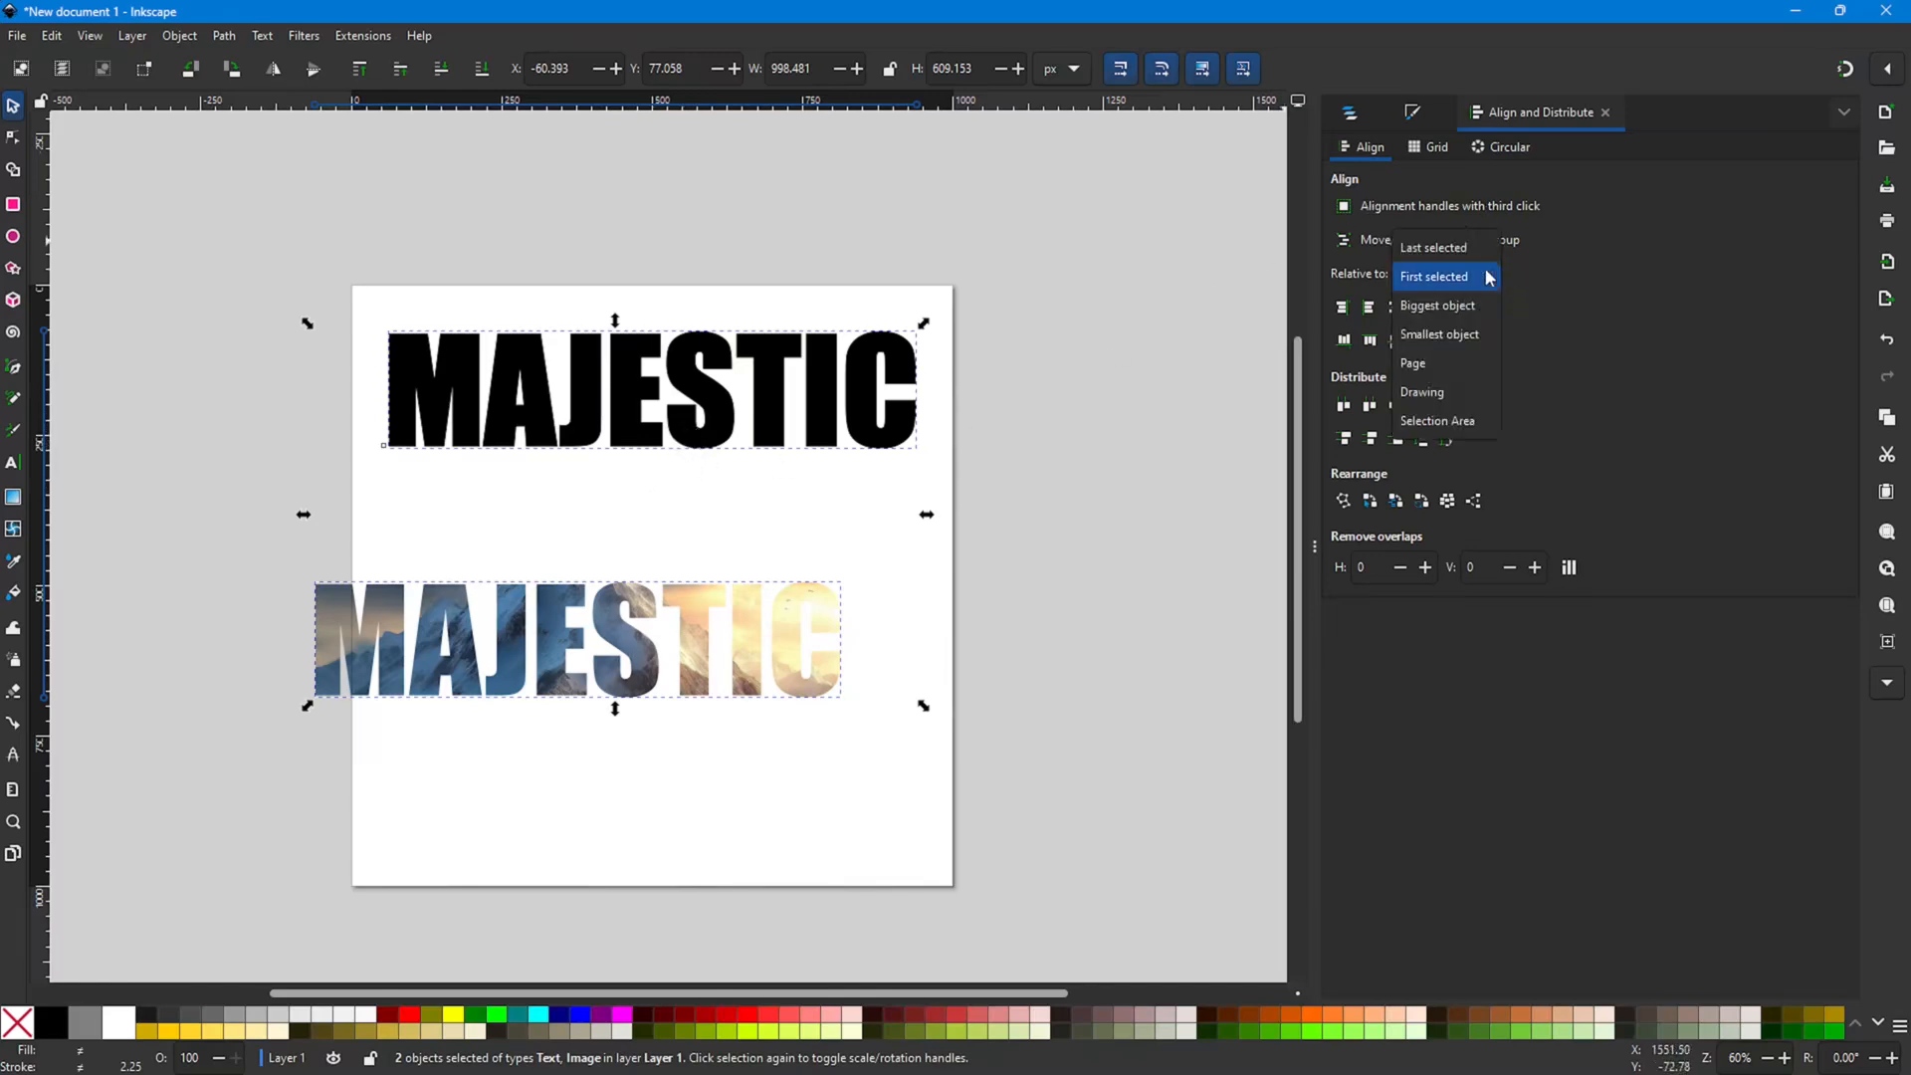
left_click(1434, 253)
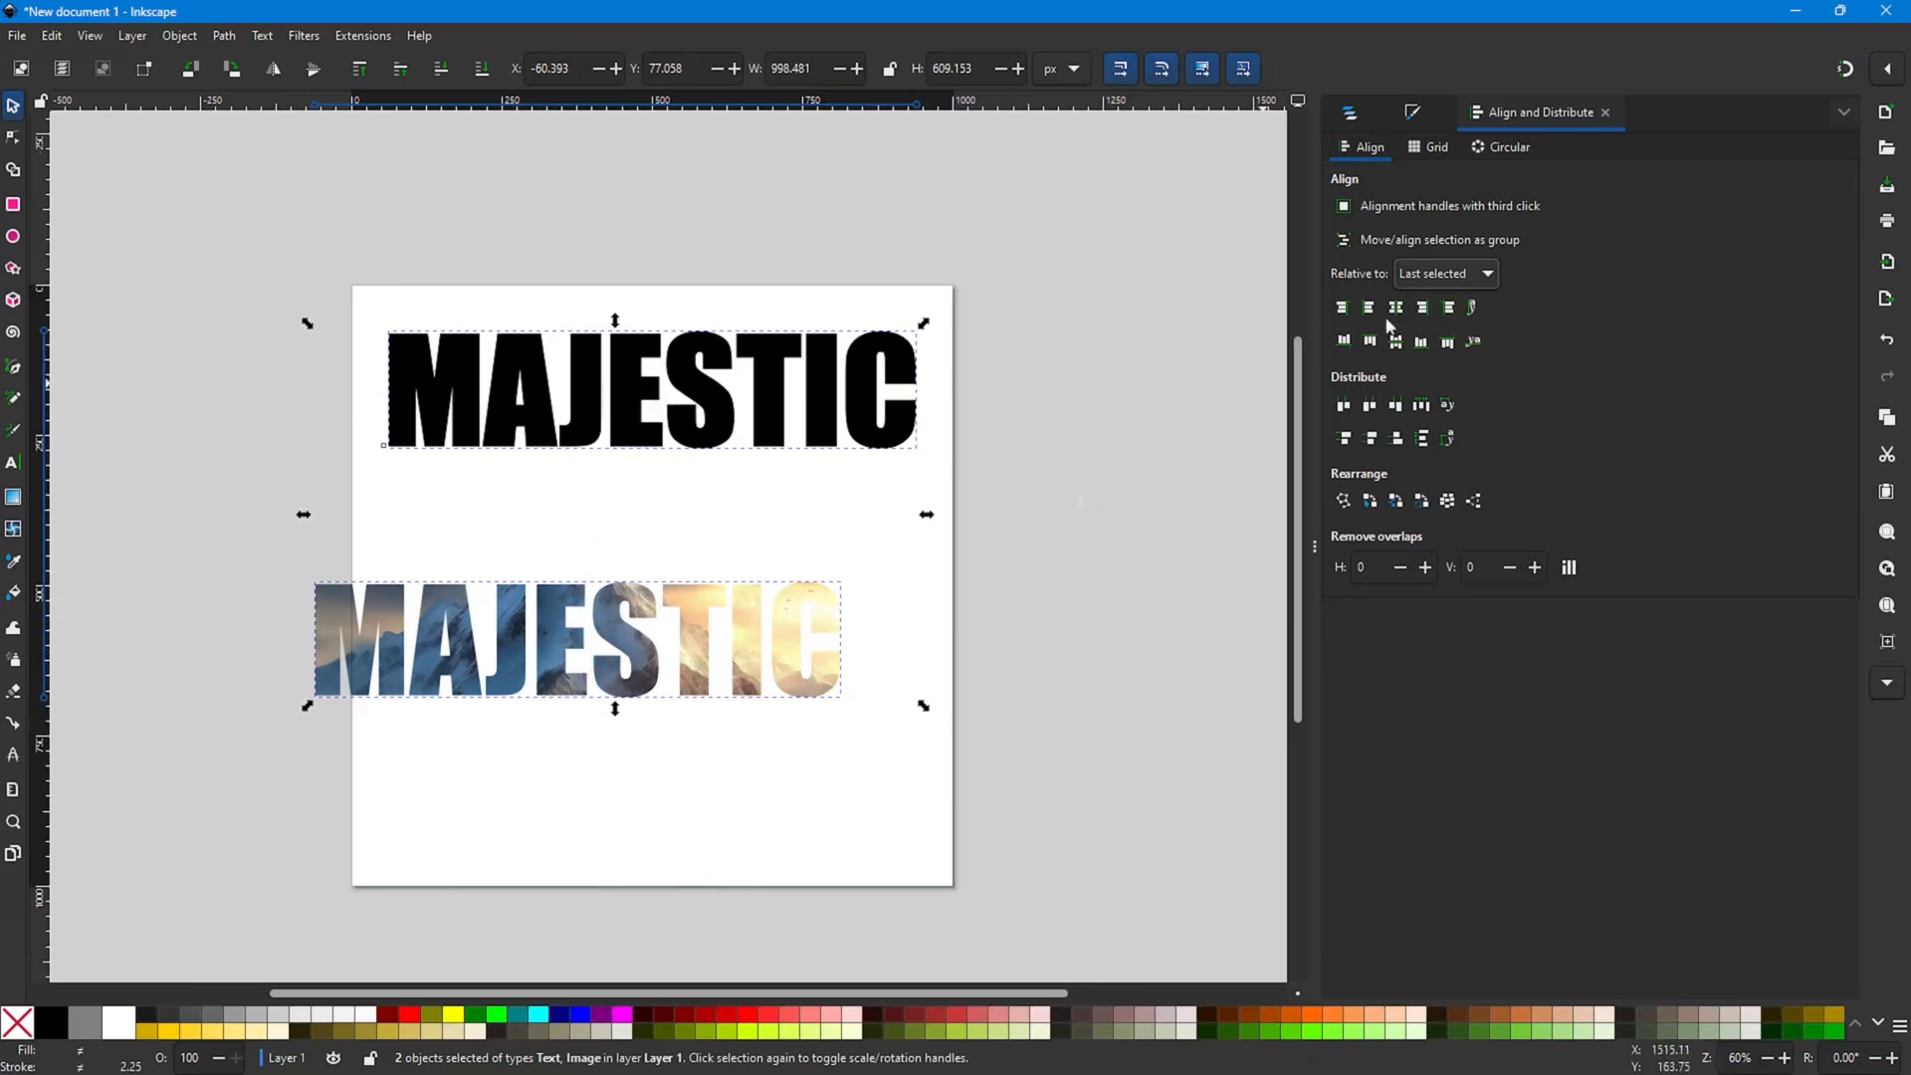
left_click(1490, 276)
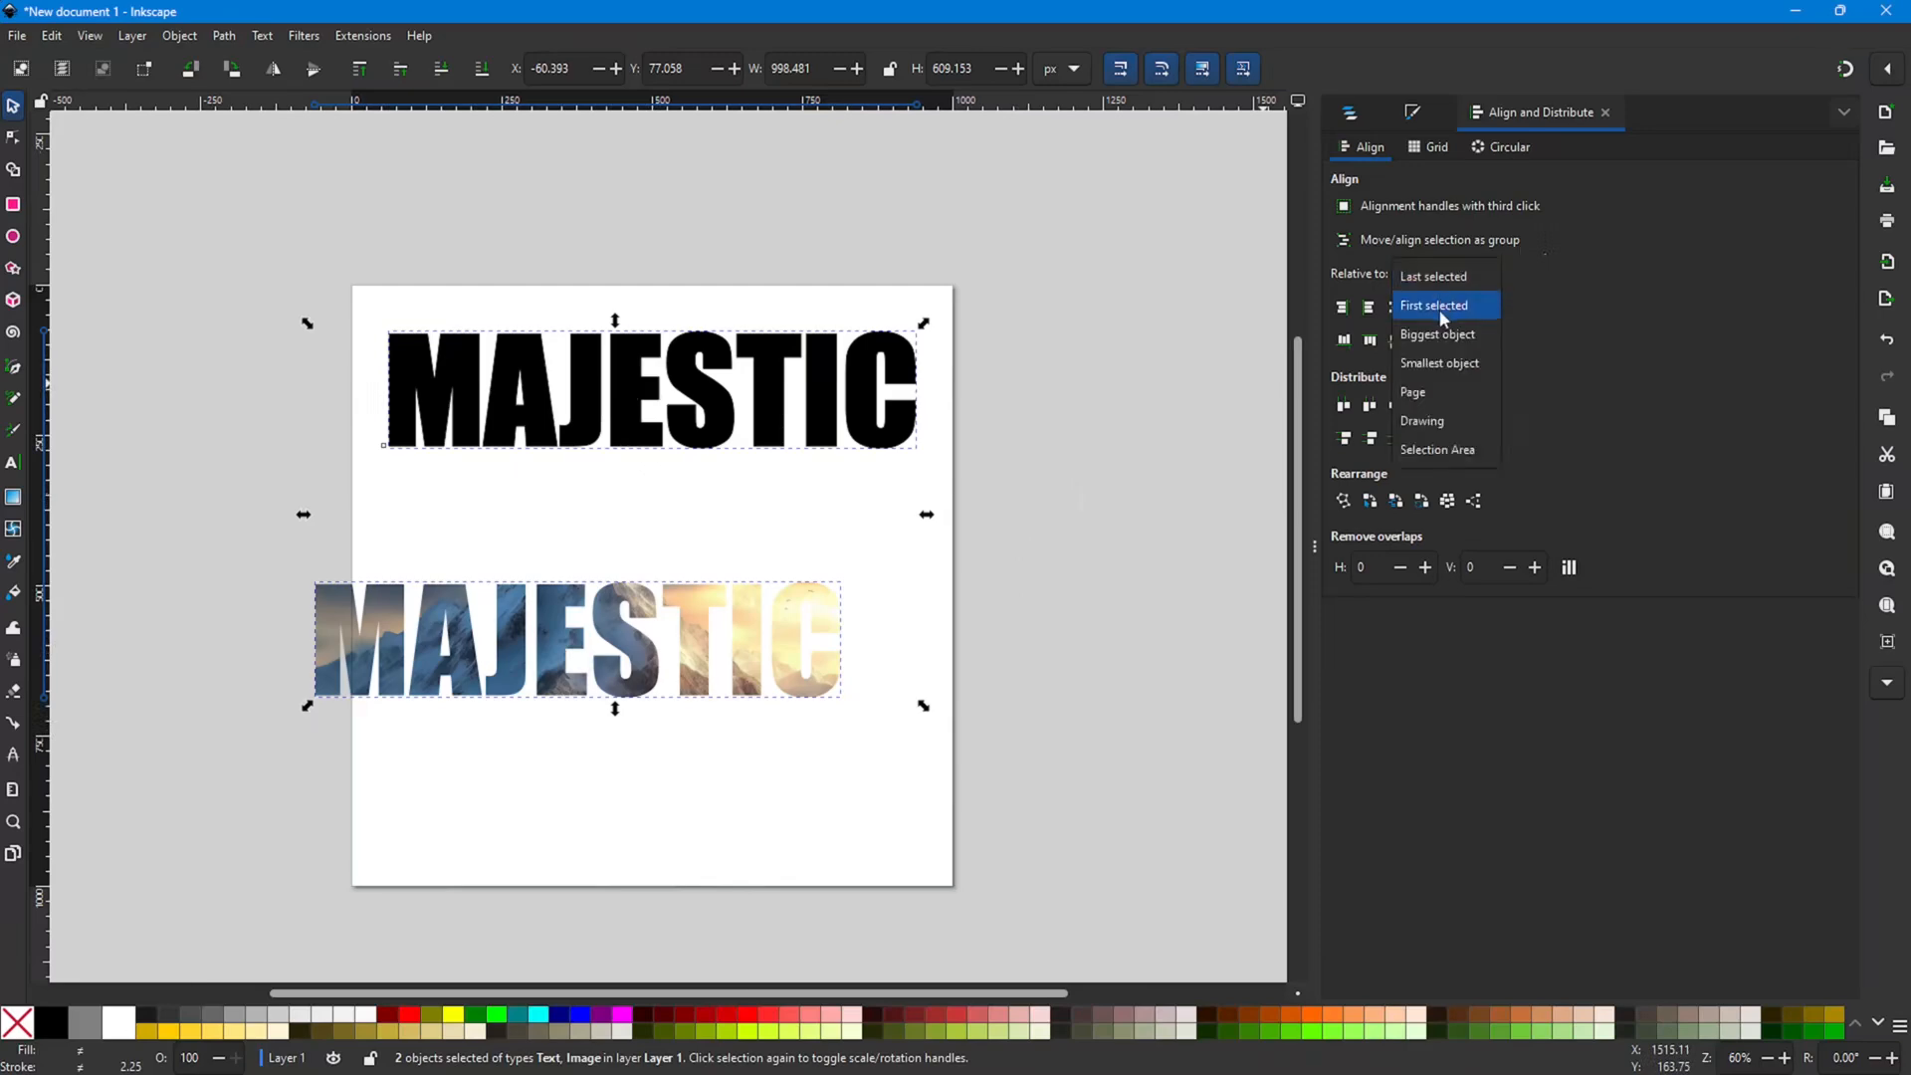
left_click(1443, 311)
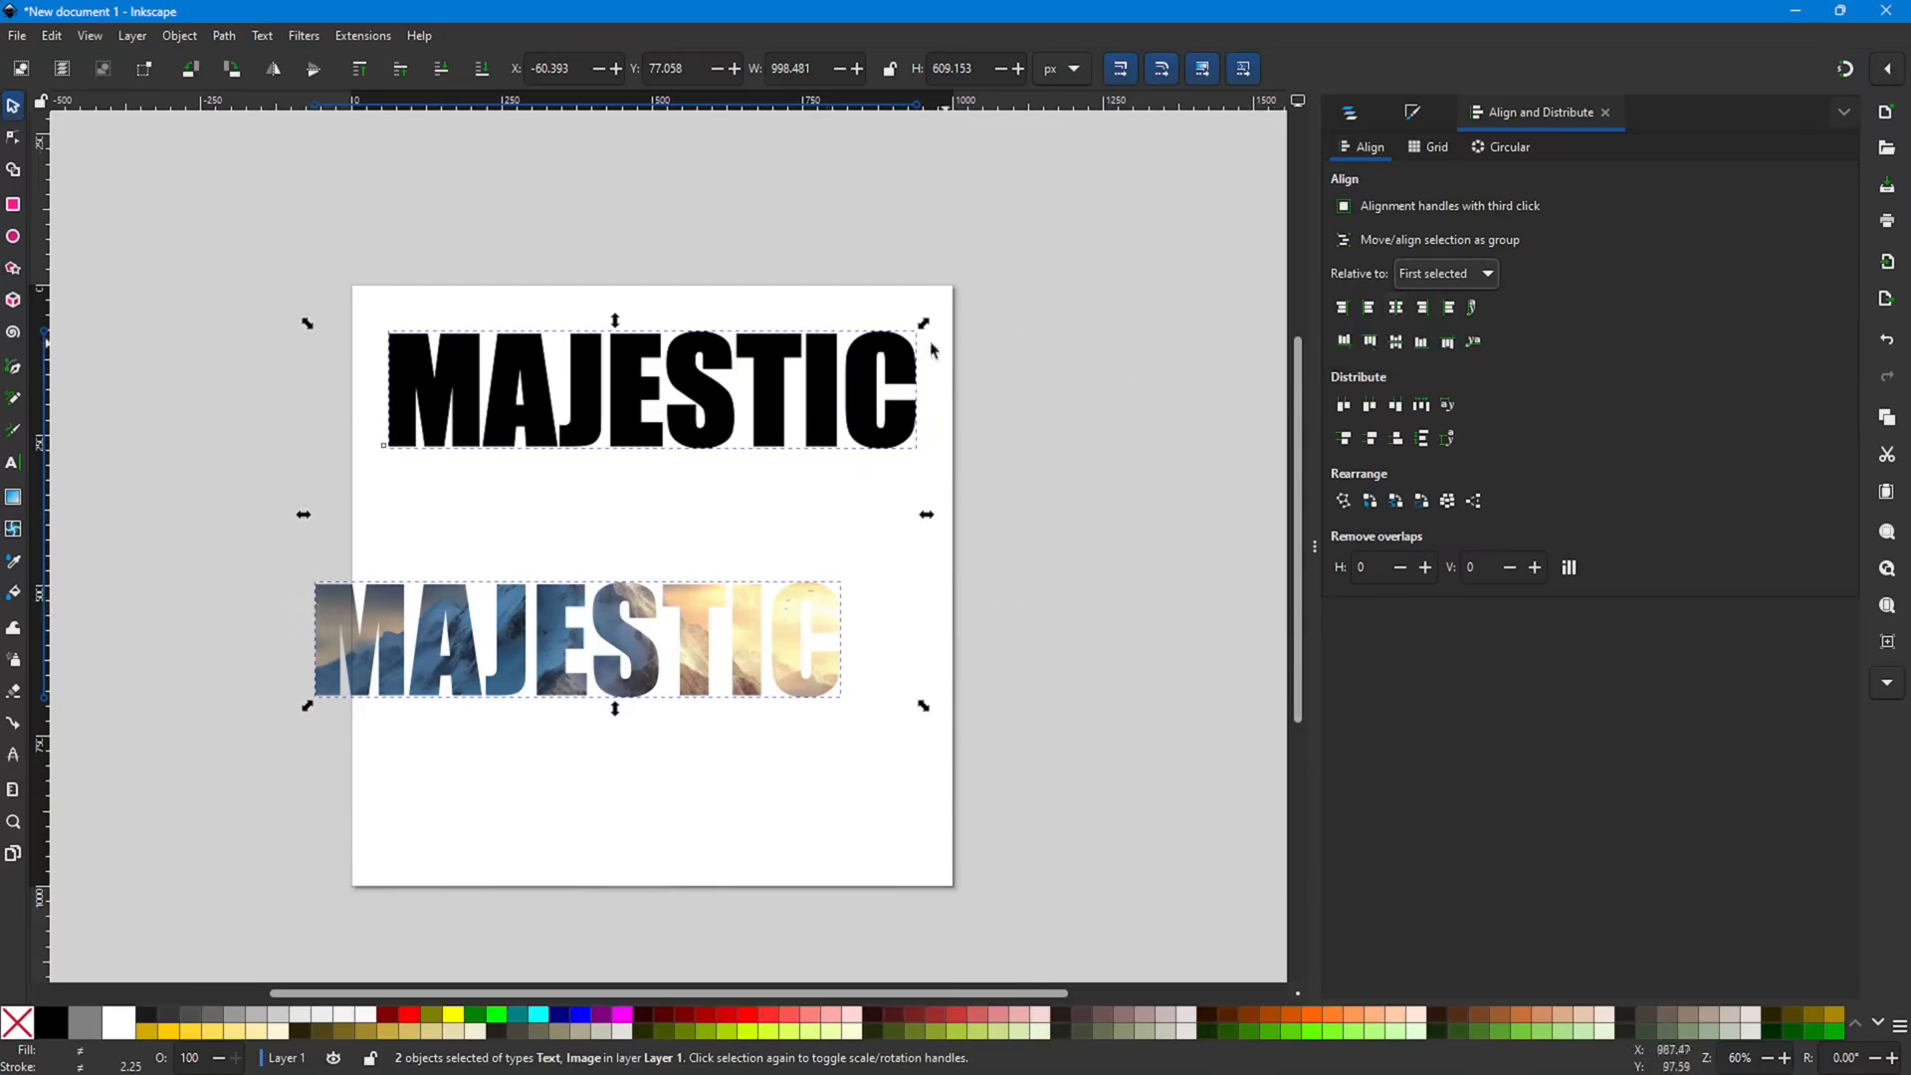
left_click(1397, 308)
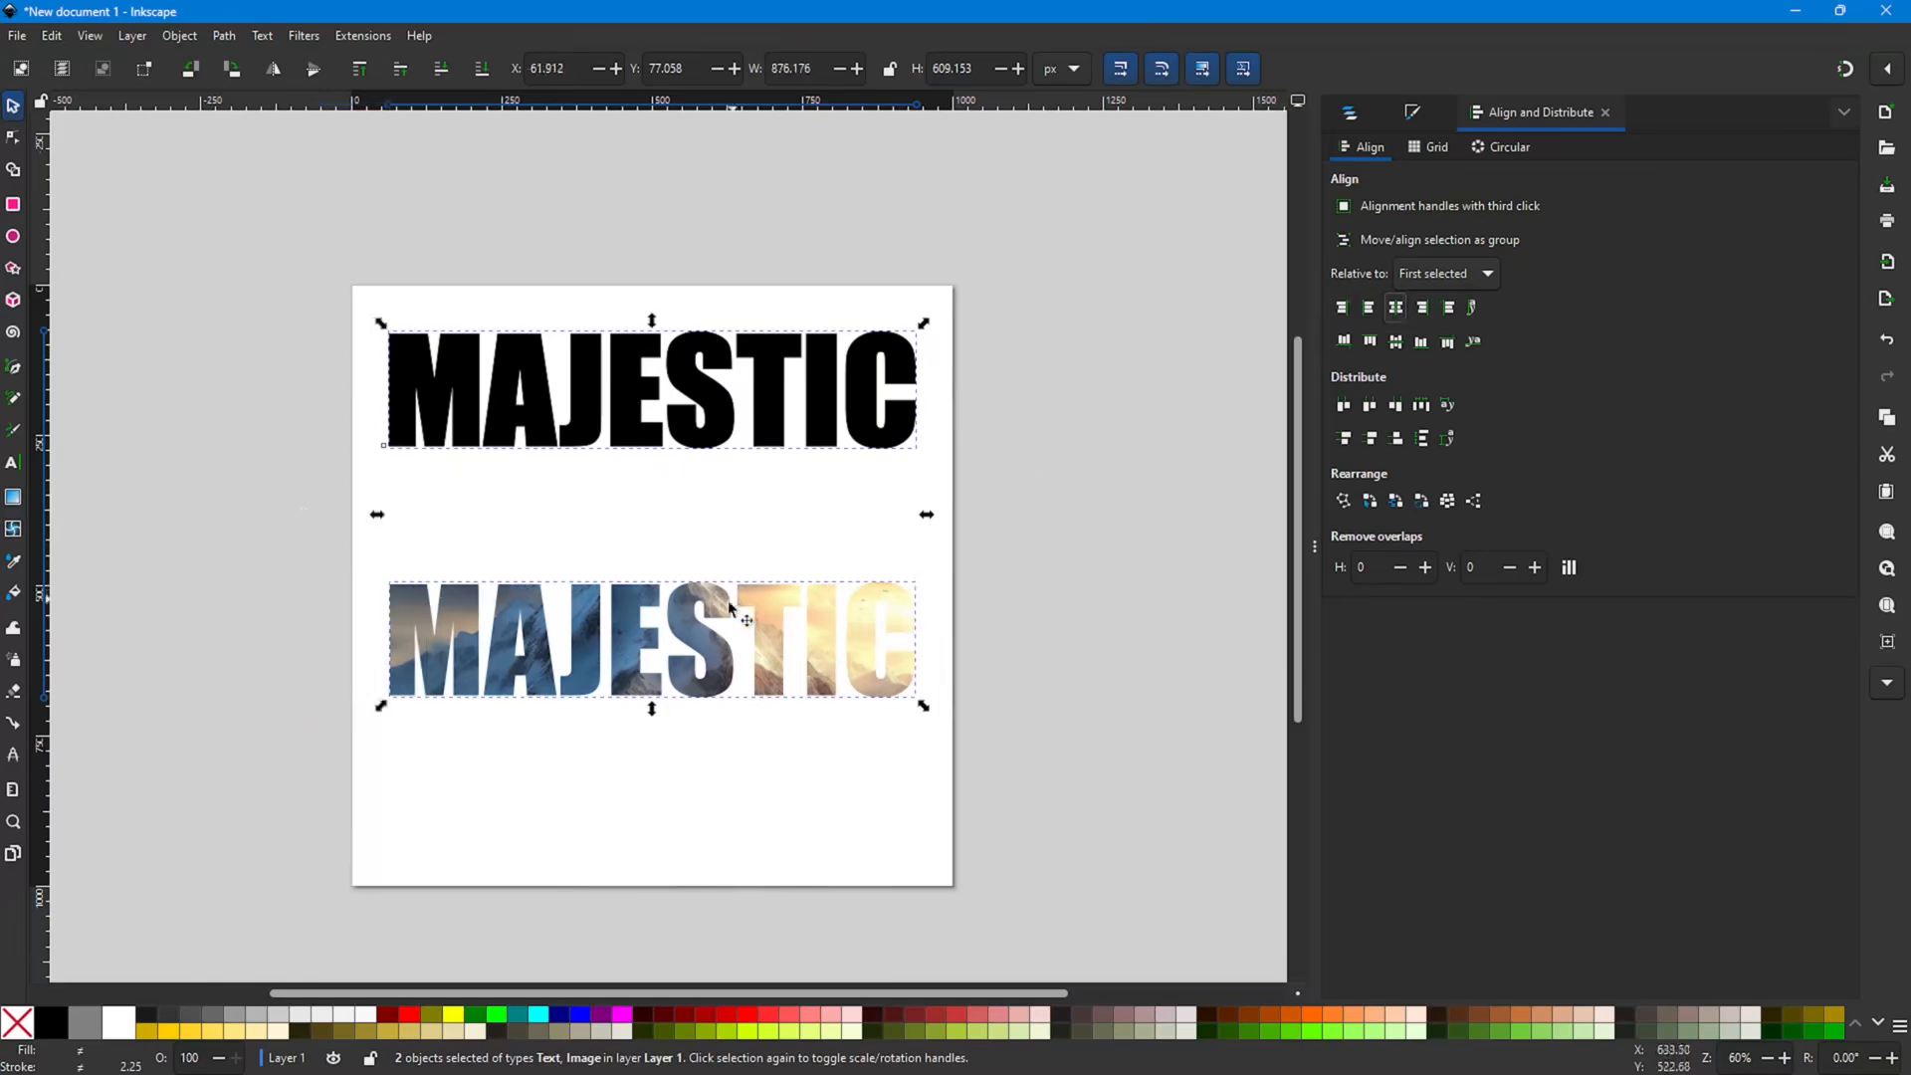
Step: Center both MAJESTIC objects on the vertical and horizontal axes relative to Page so they overlap, and inspect the lettering up close
left_click_drag(298, 255, 1109, 854)
left_click(1488, 274)
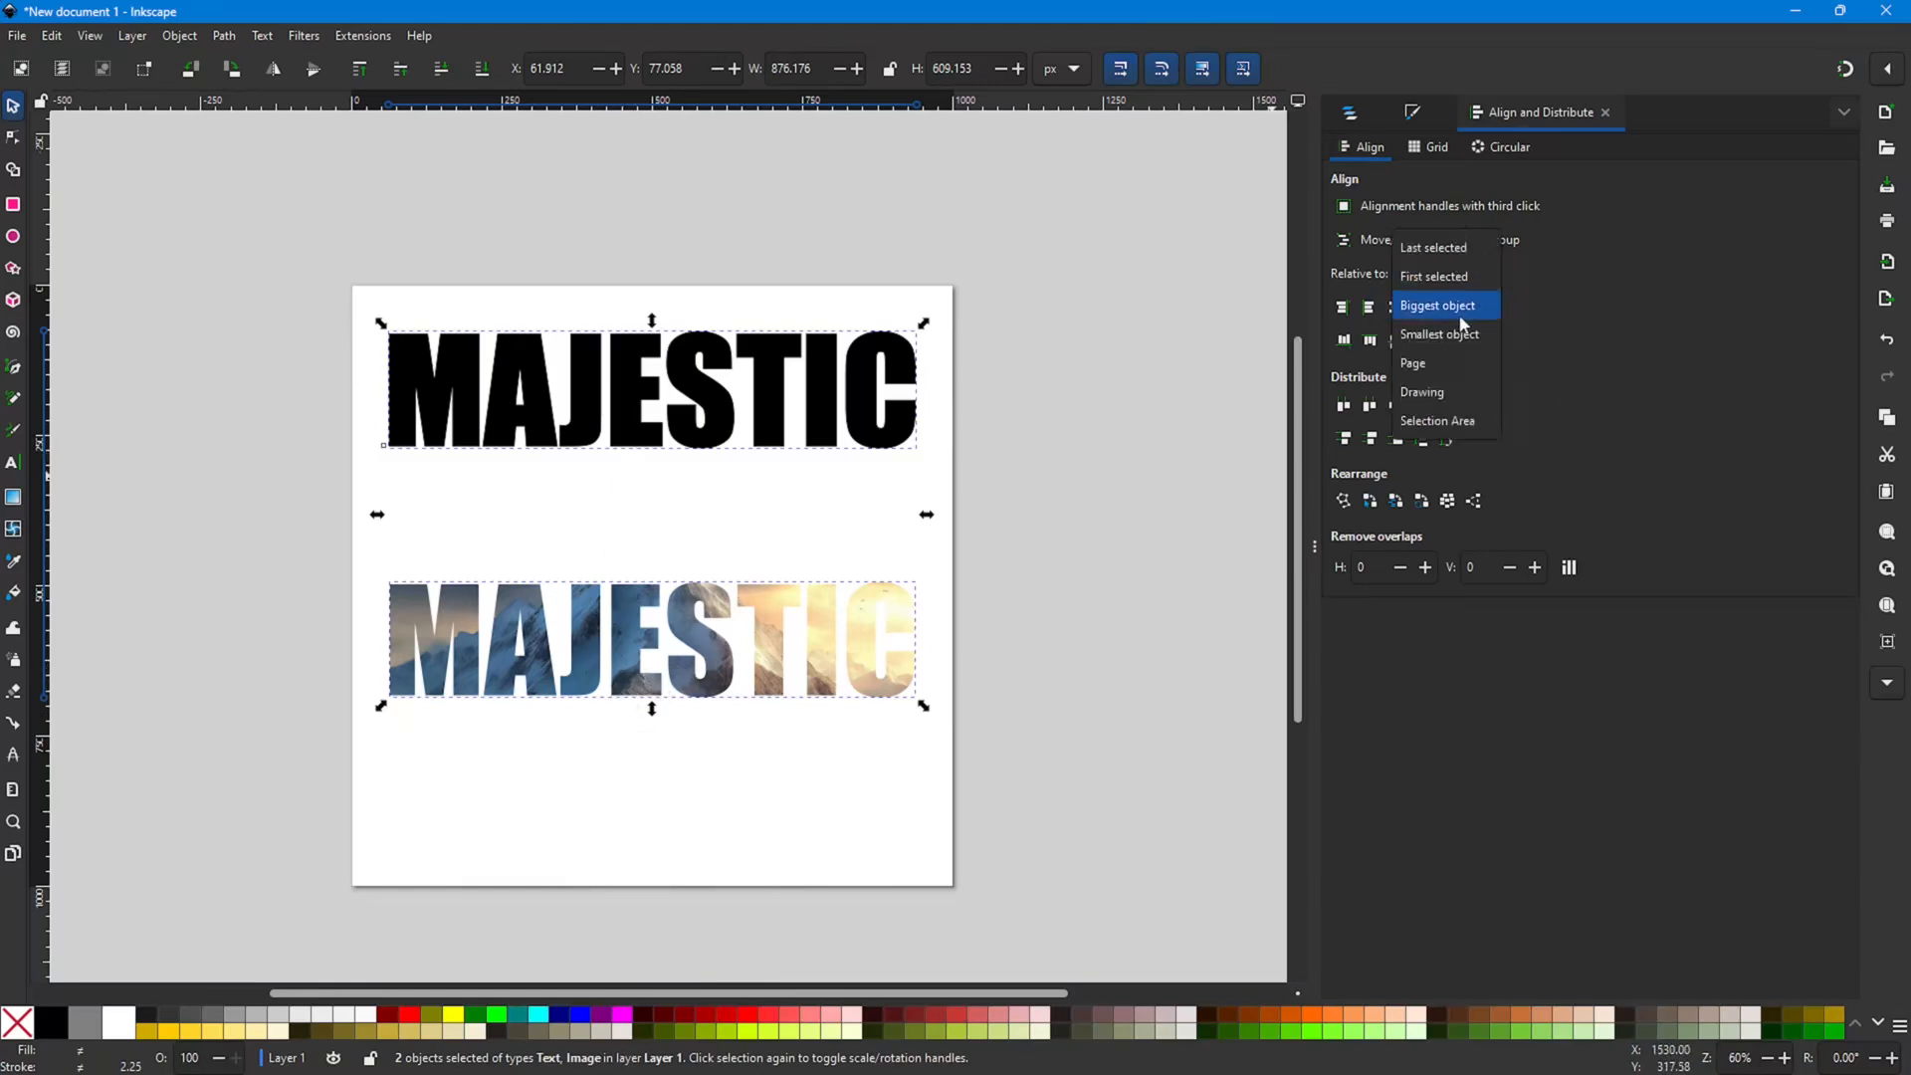
left_click(1430, 362)
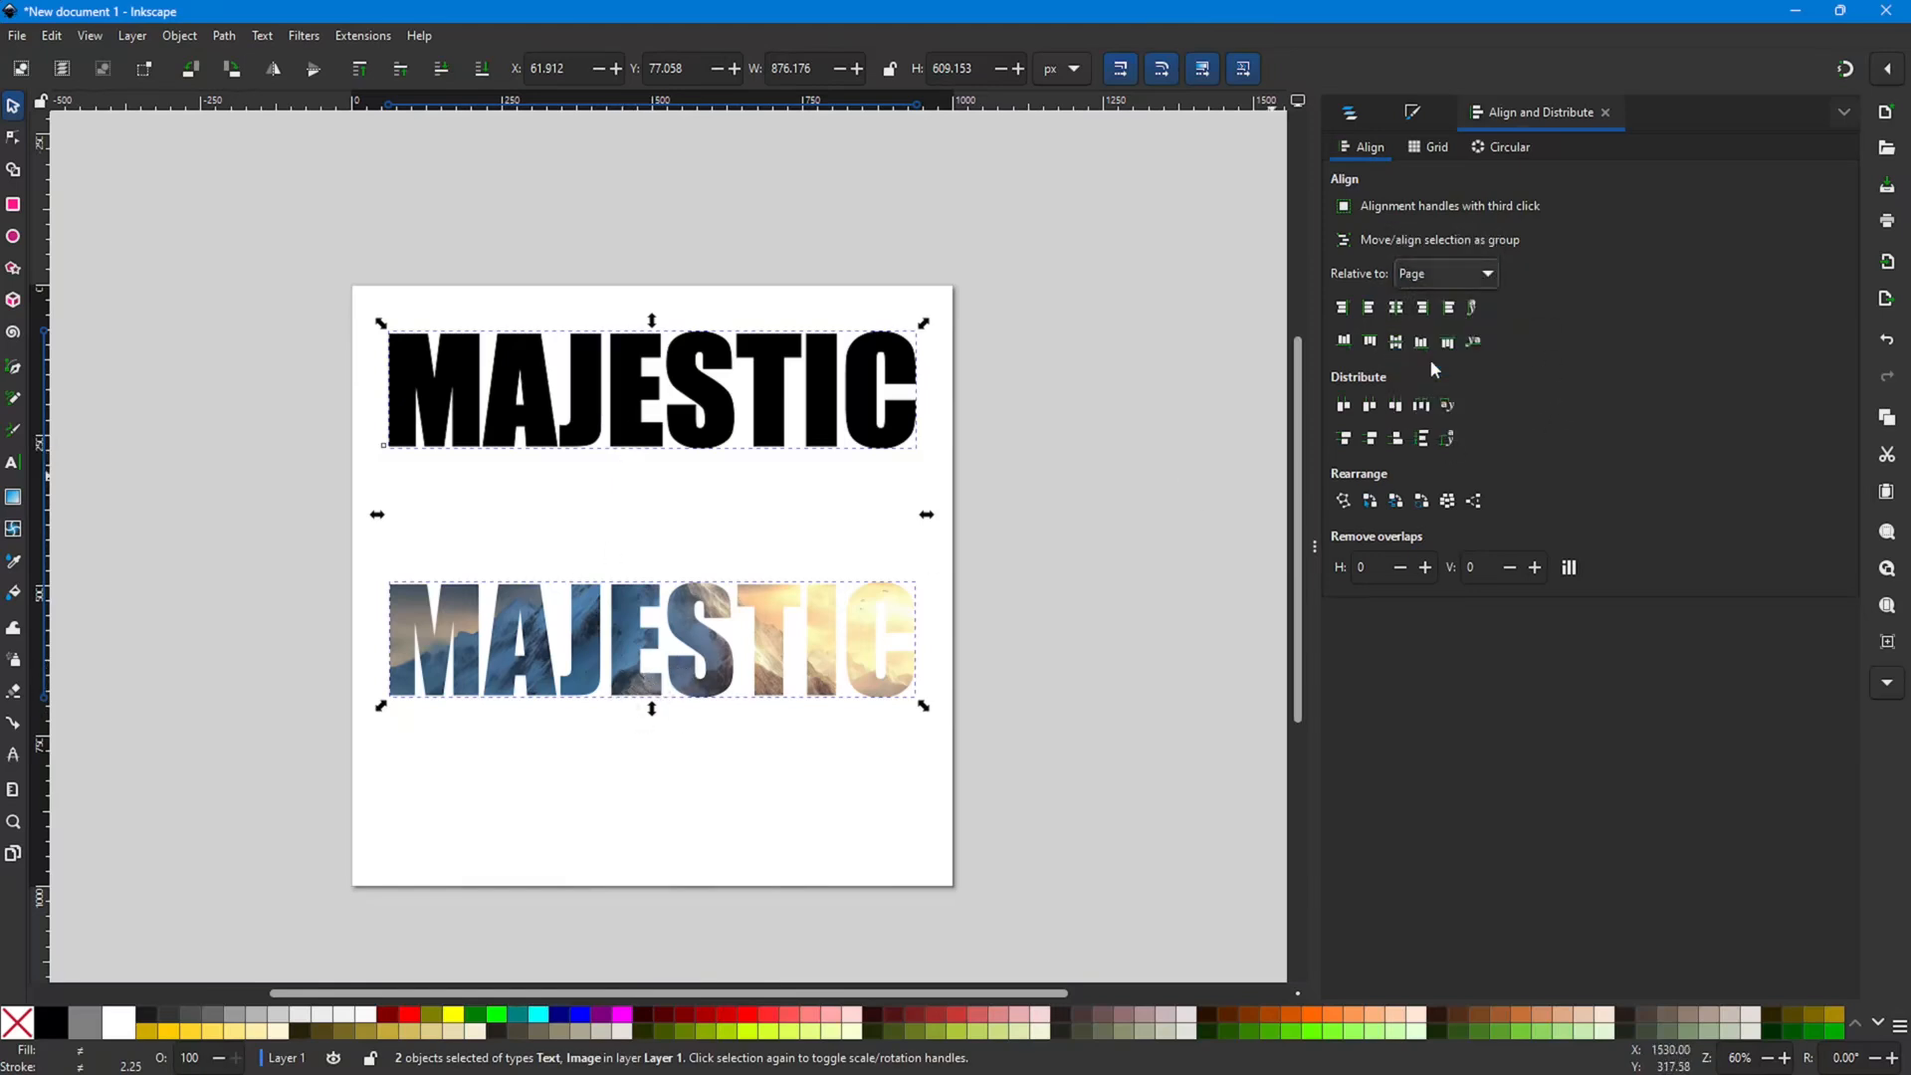
left_click(1396, 309)
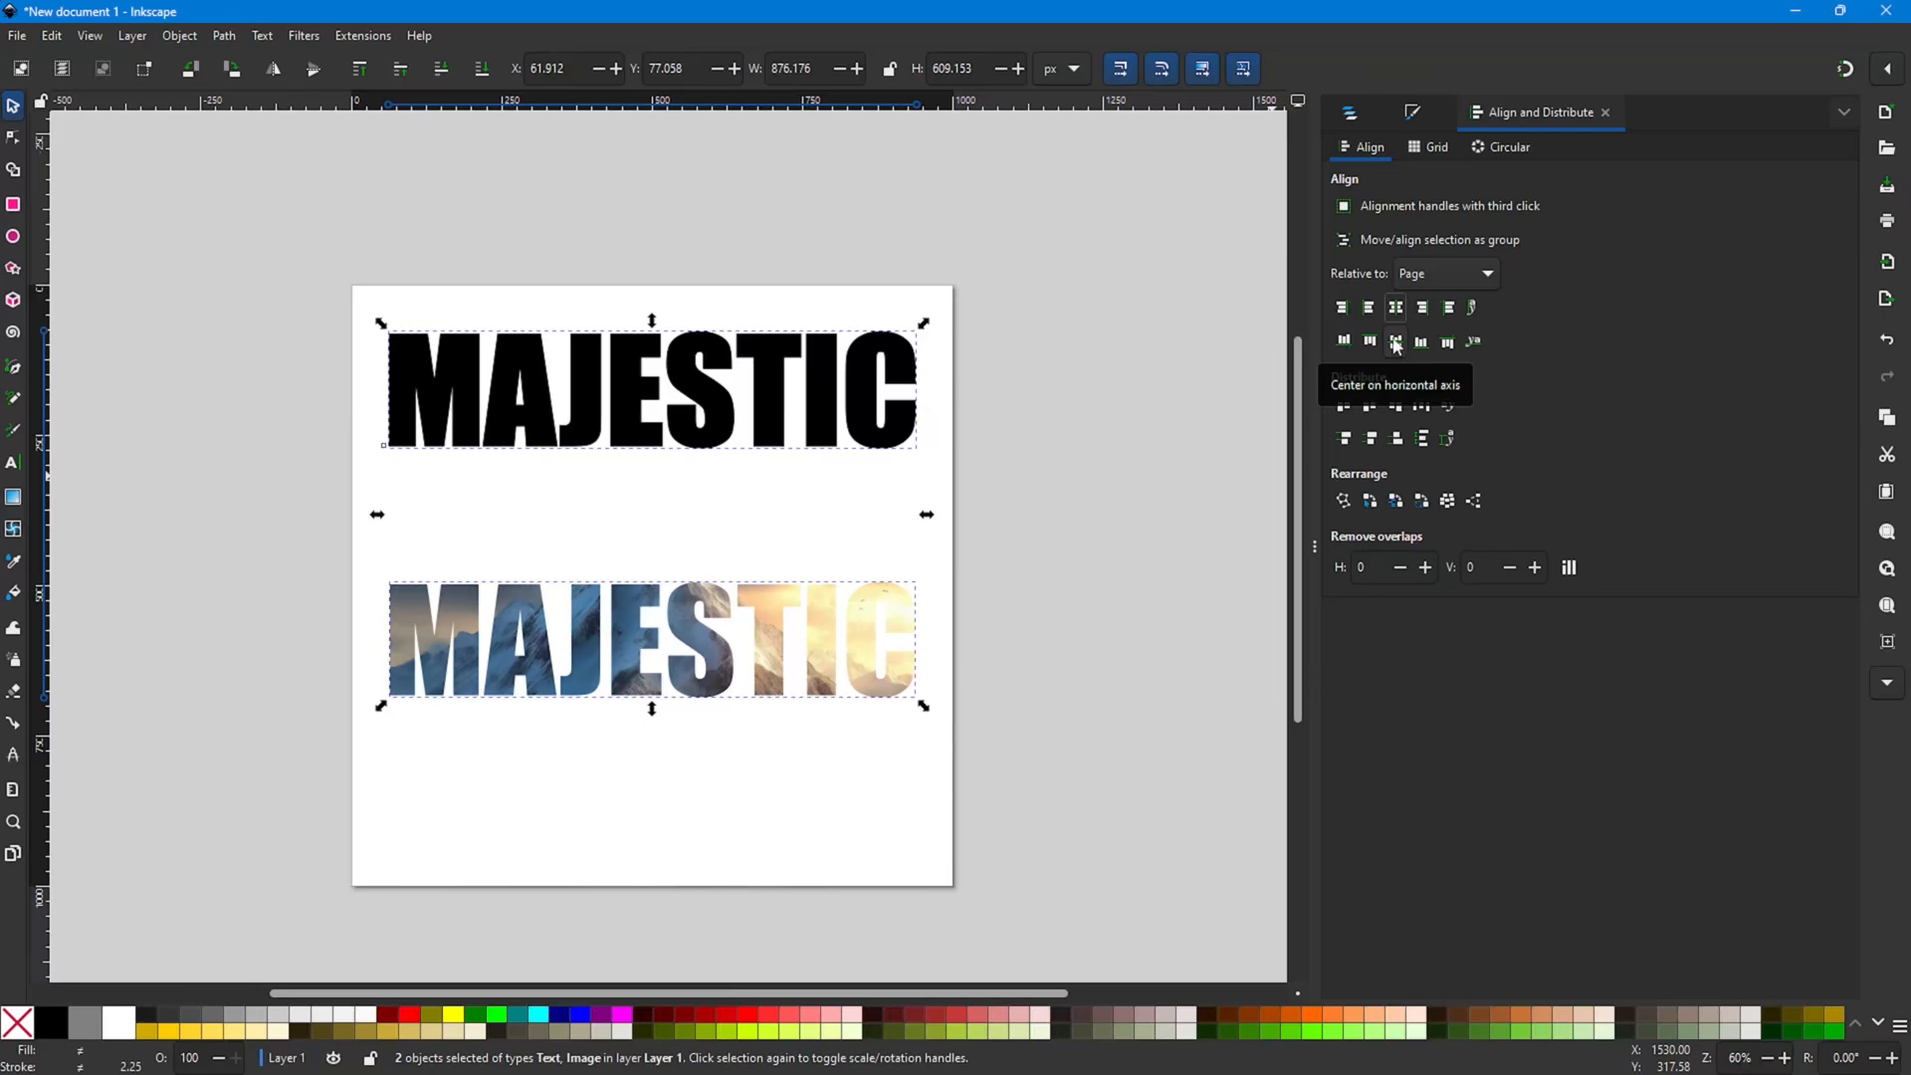
left_click(1397, 342)
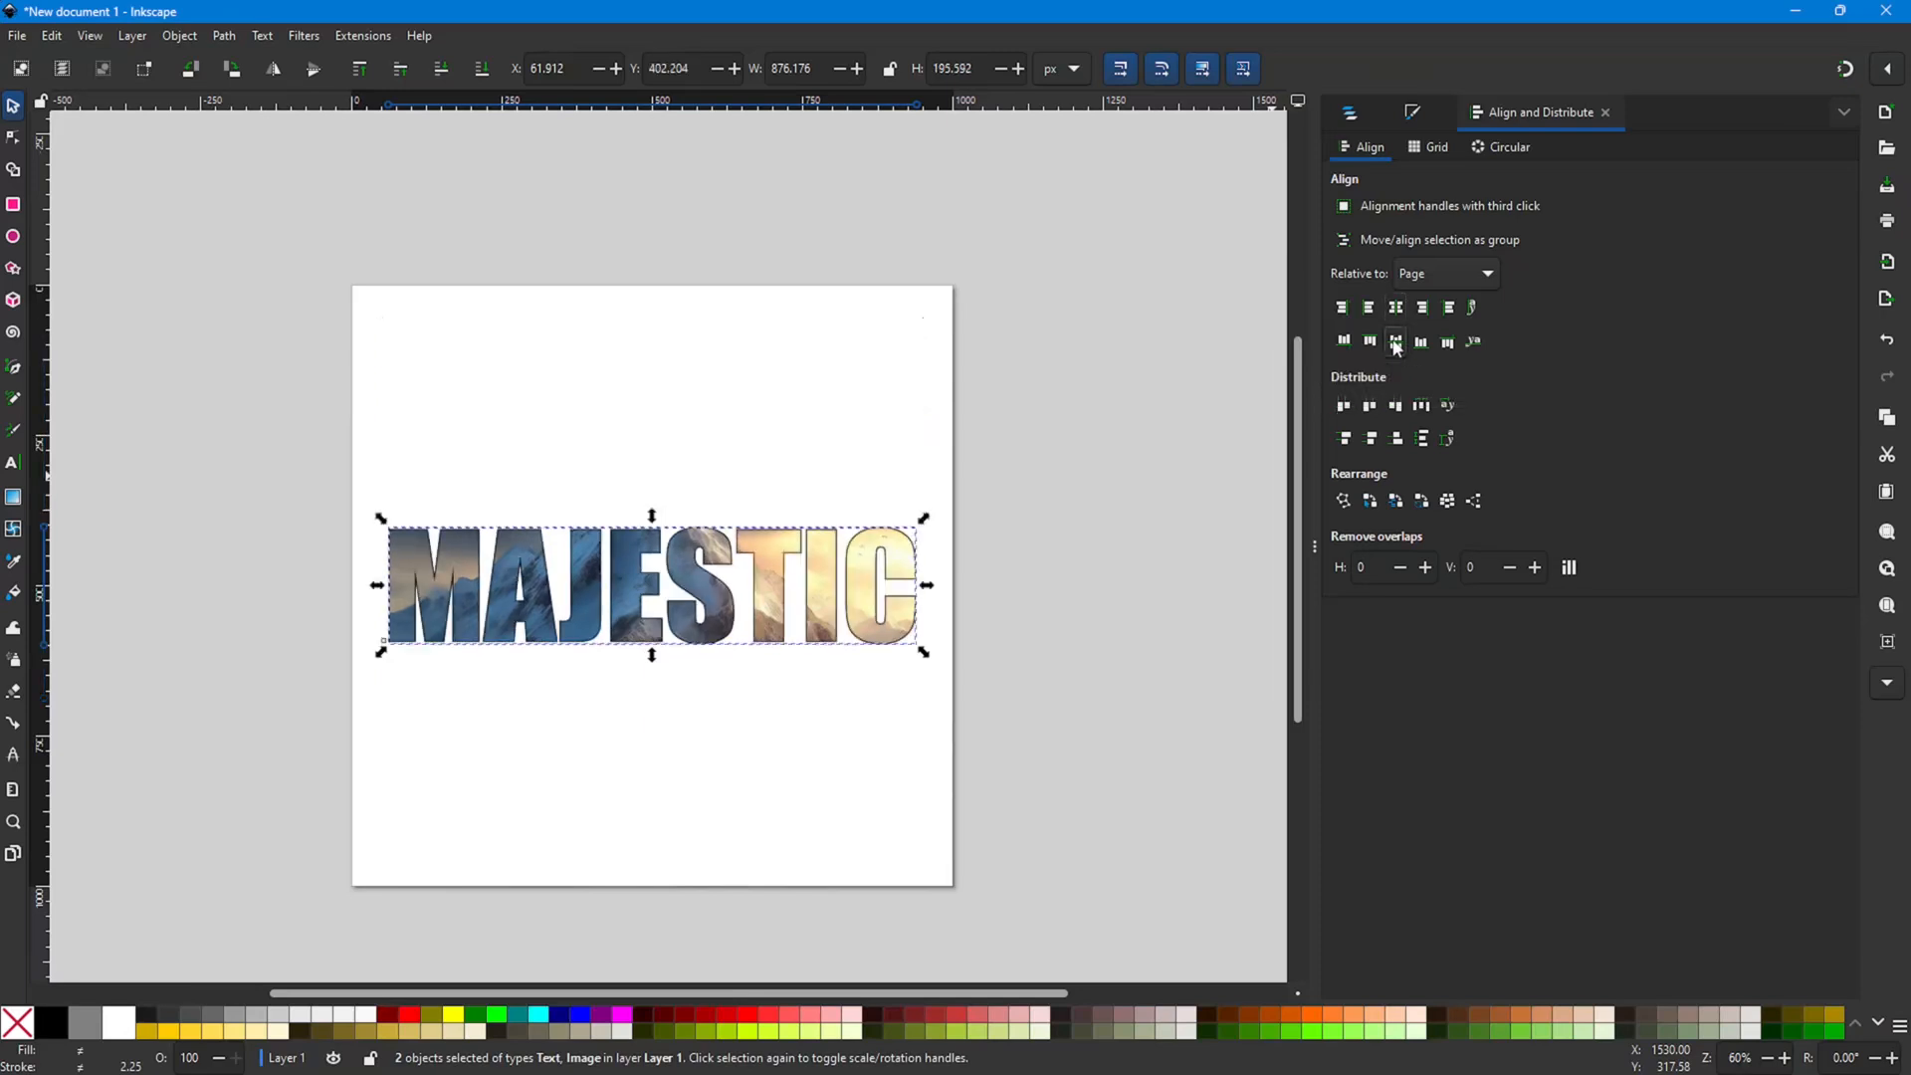
left_click(695, 736)
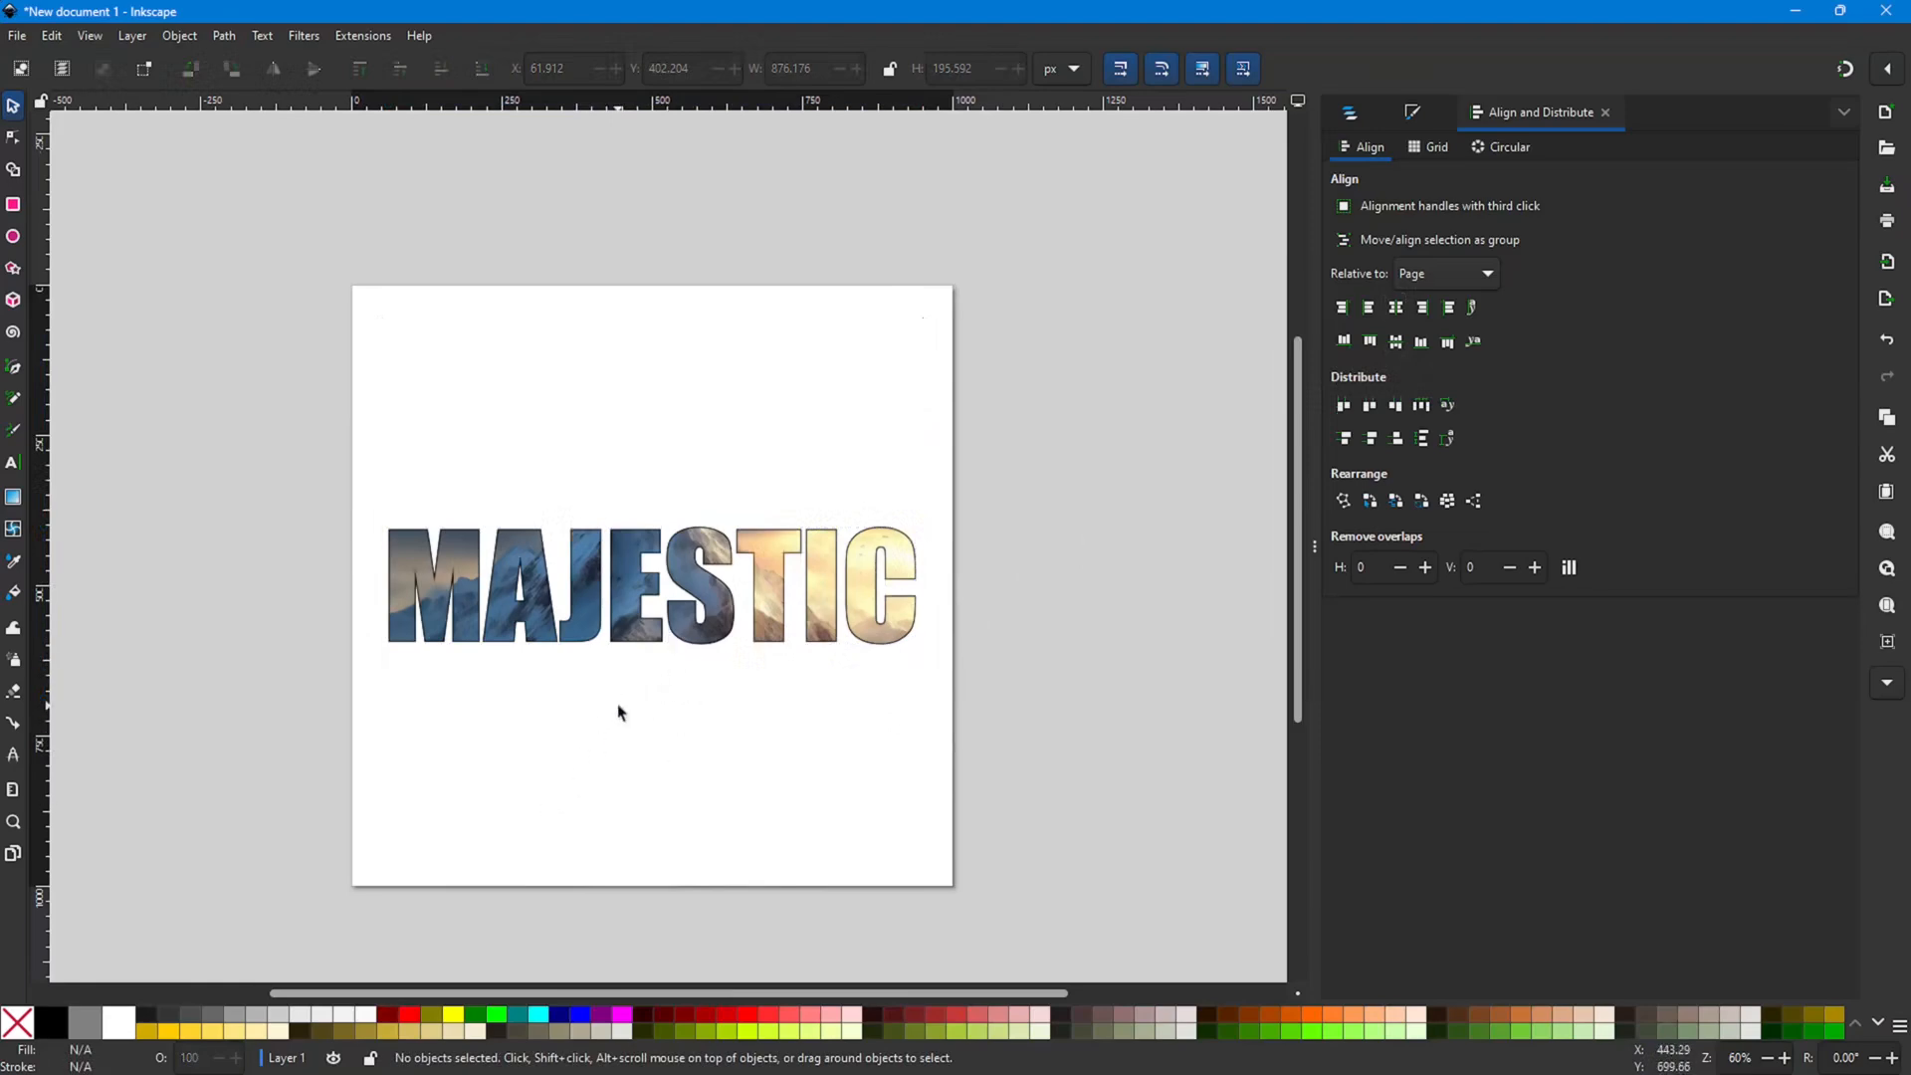
scroll(619, 713, "up", 2, "ctrl")
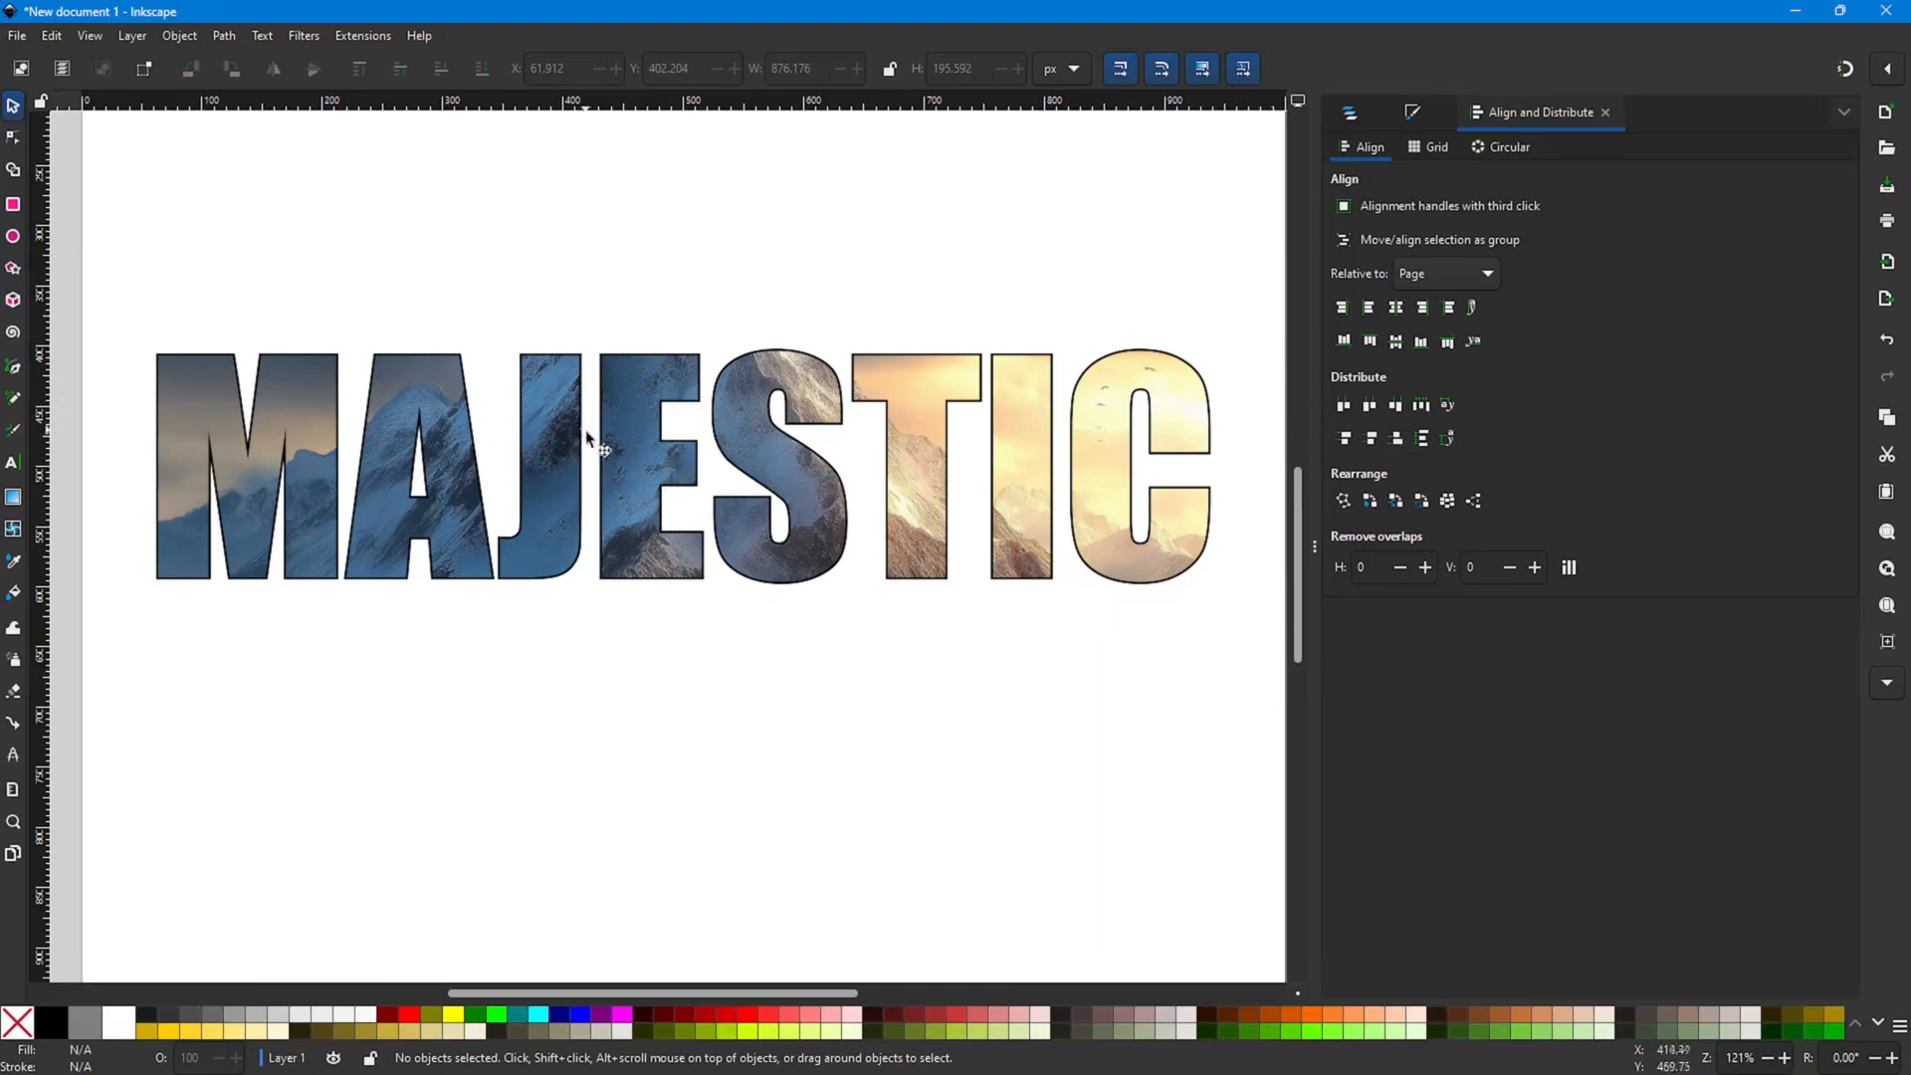
scroll(478, 503, "down", 1)
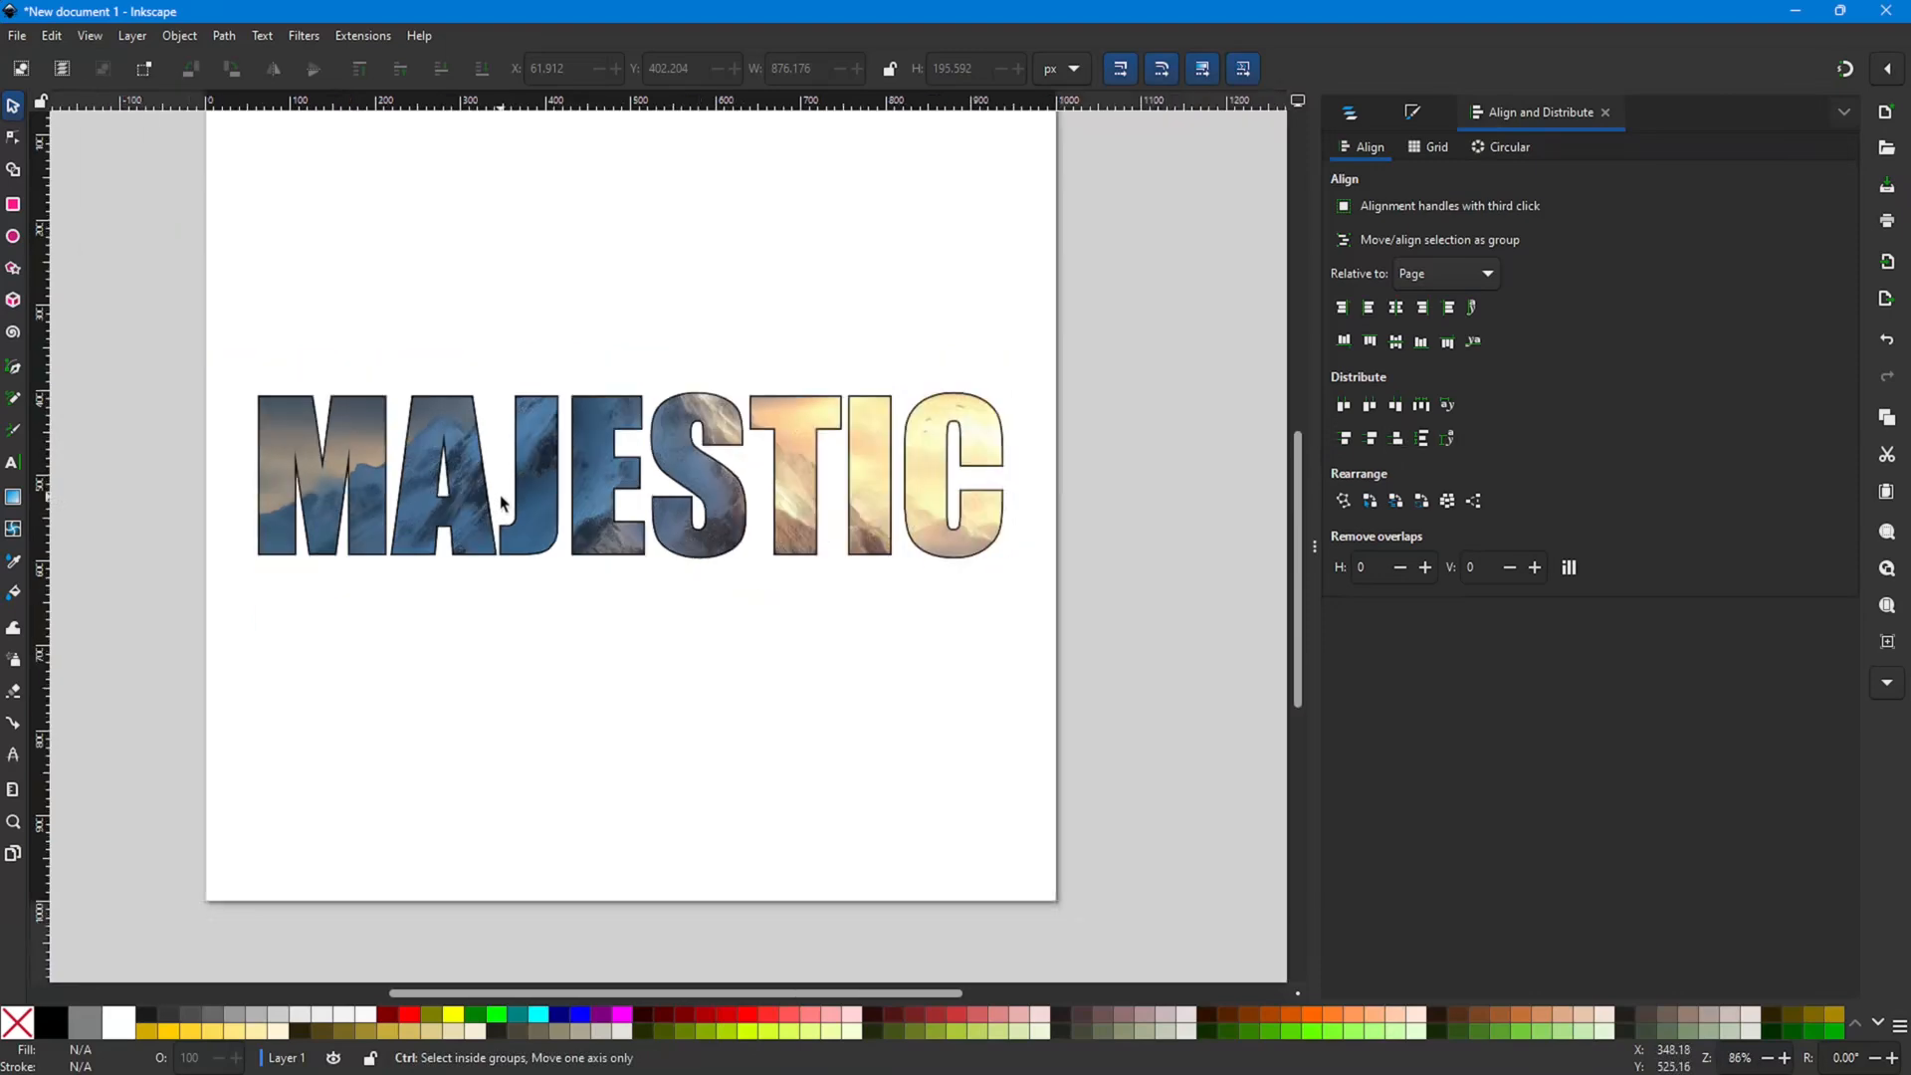
scroll(502, 503, "down", 1)
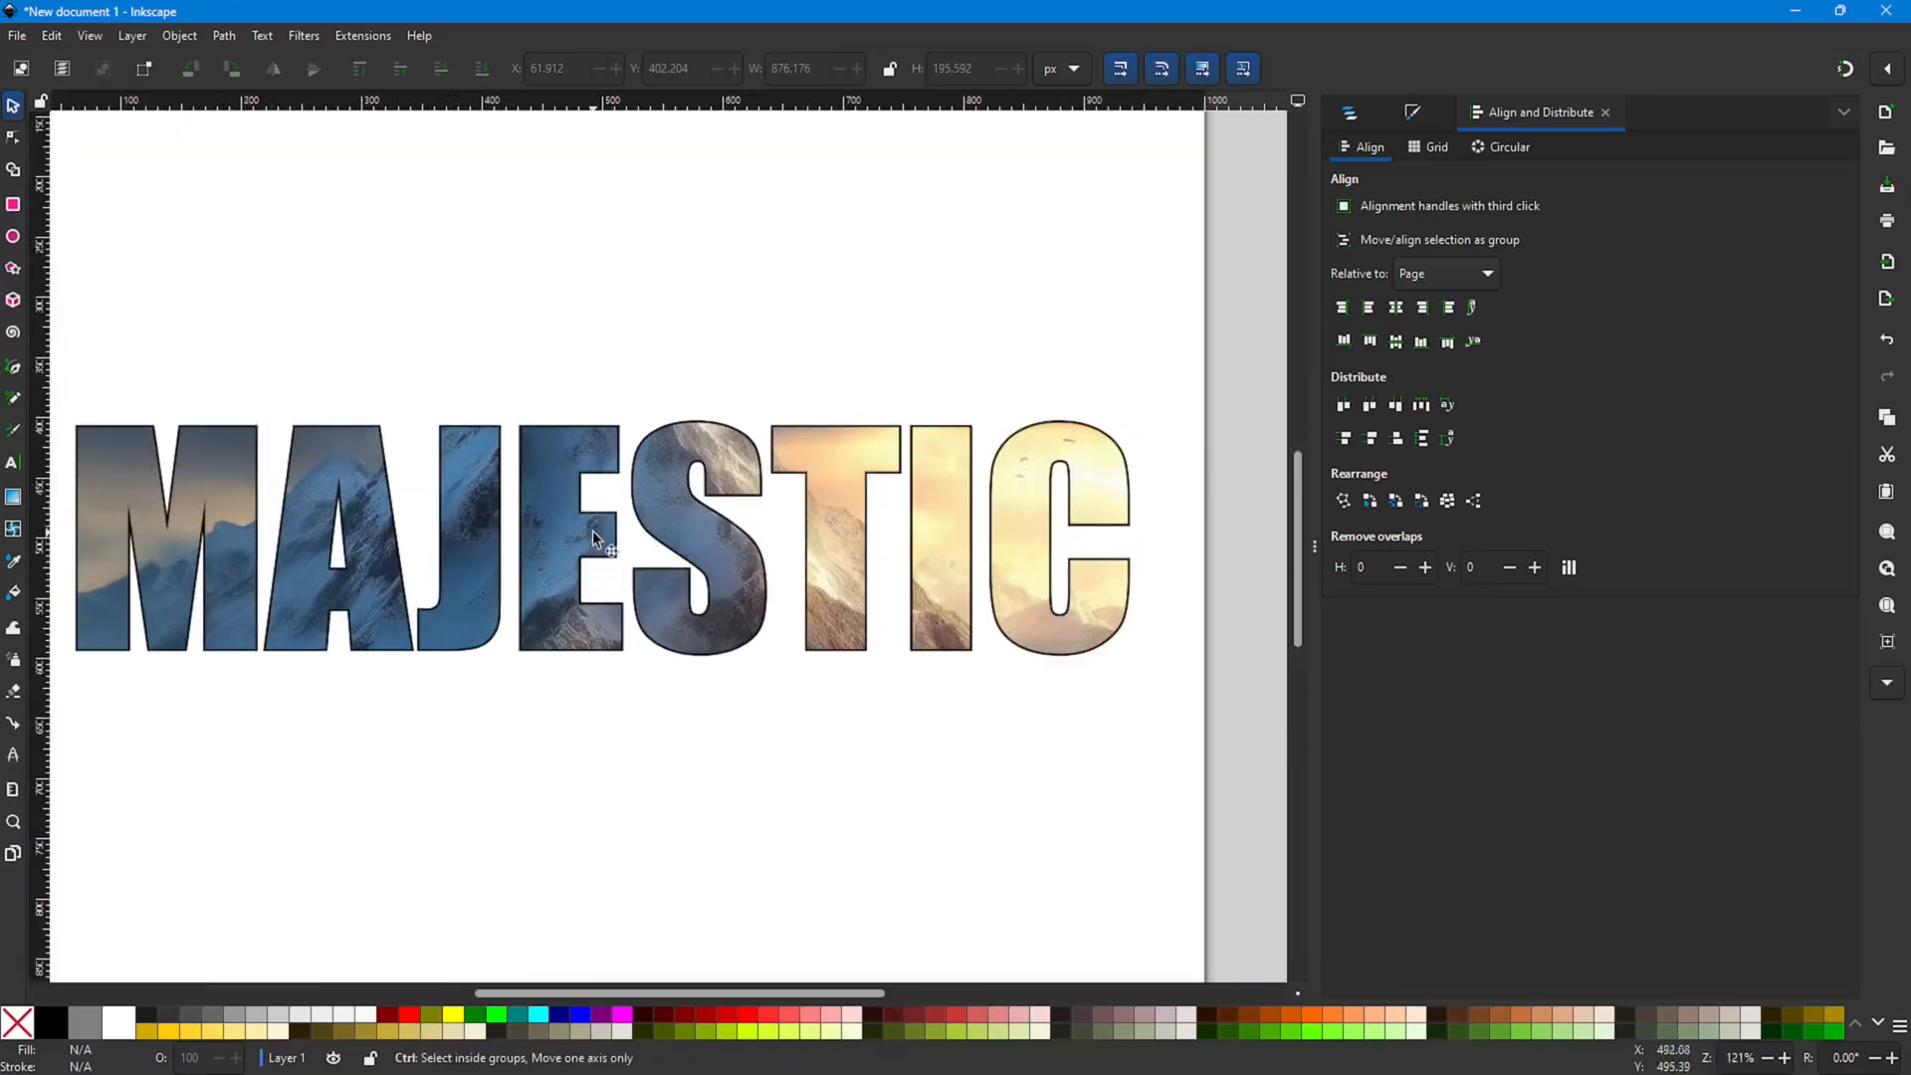
Step: Select the image-filled MAJESTIC lettering together with the black text copy and group the two objects
scroll(588, 543, "up", 1, "ctrl")
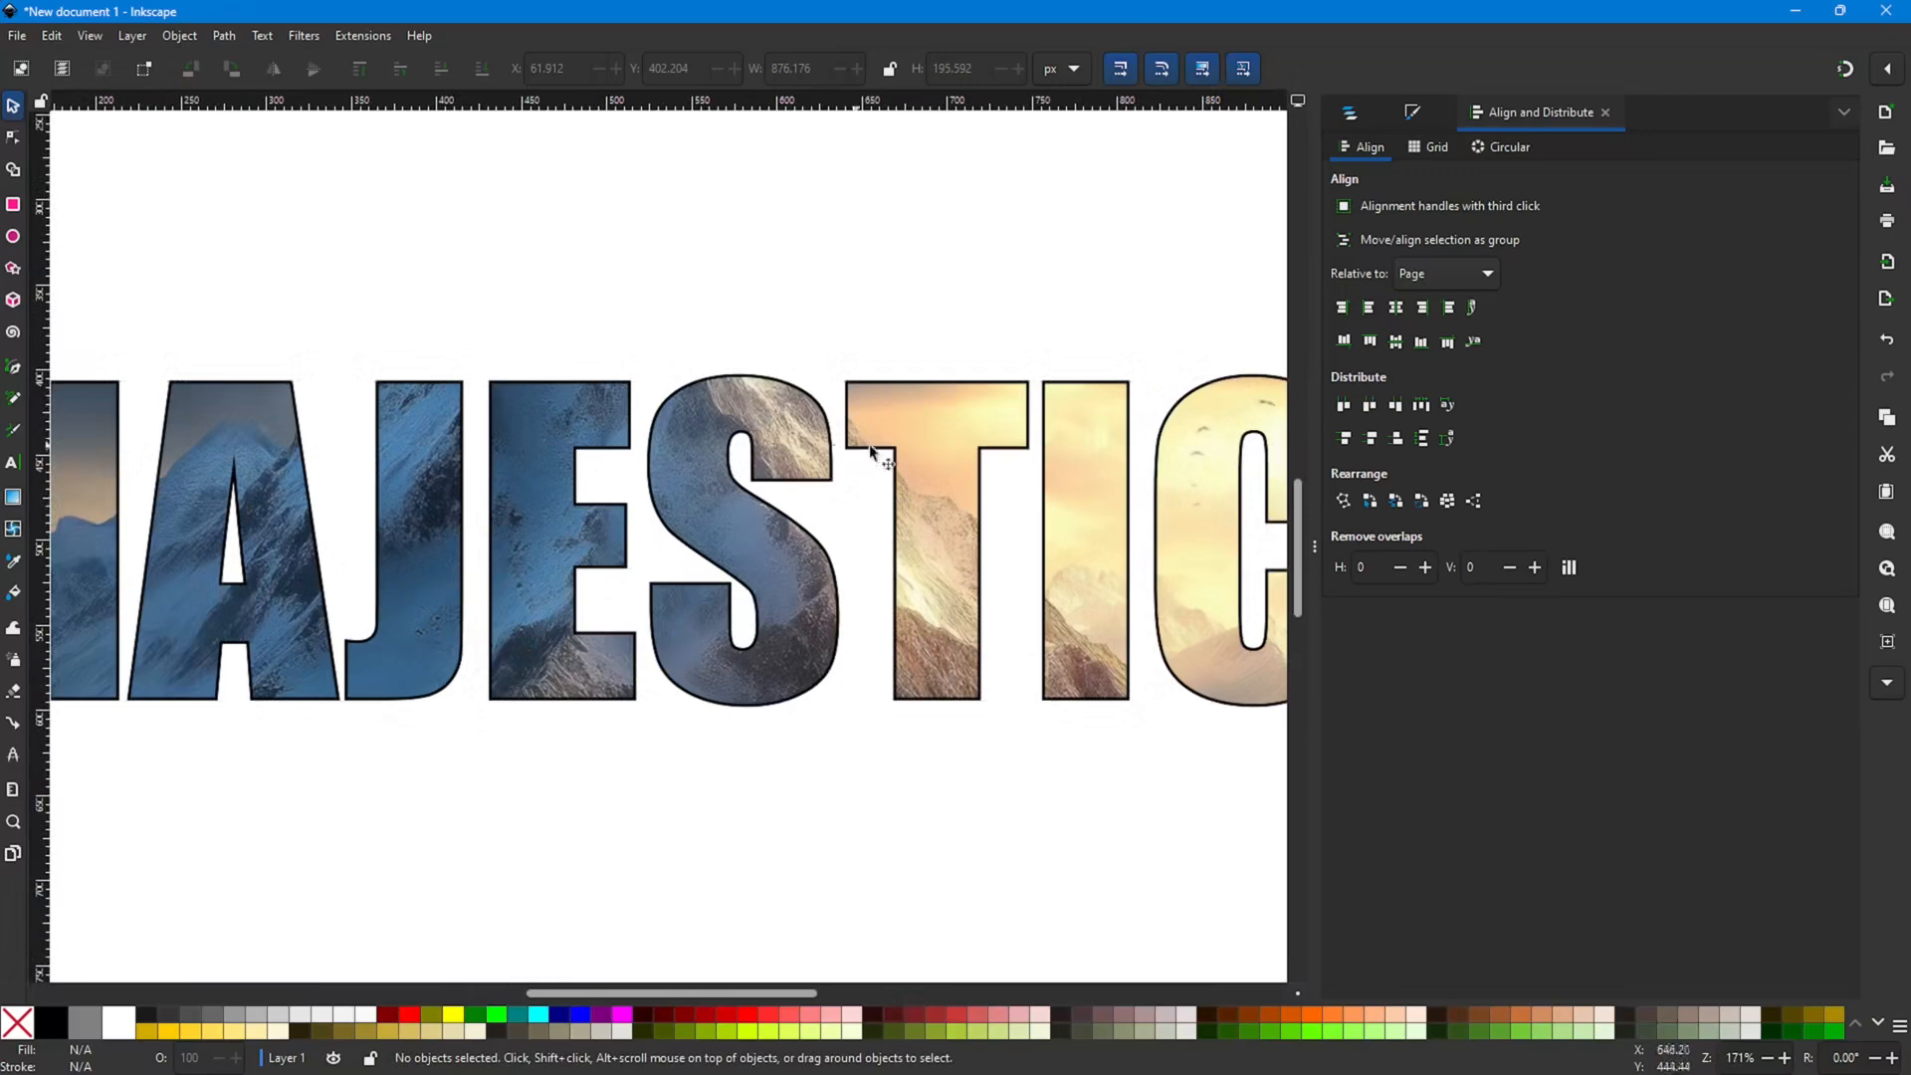
key("ctrl")
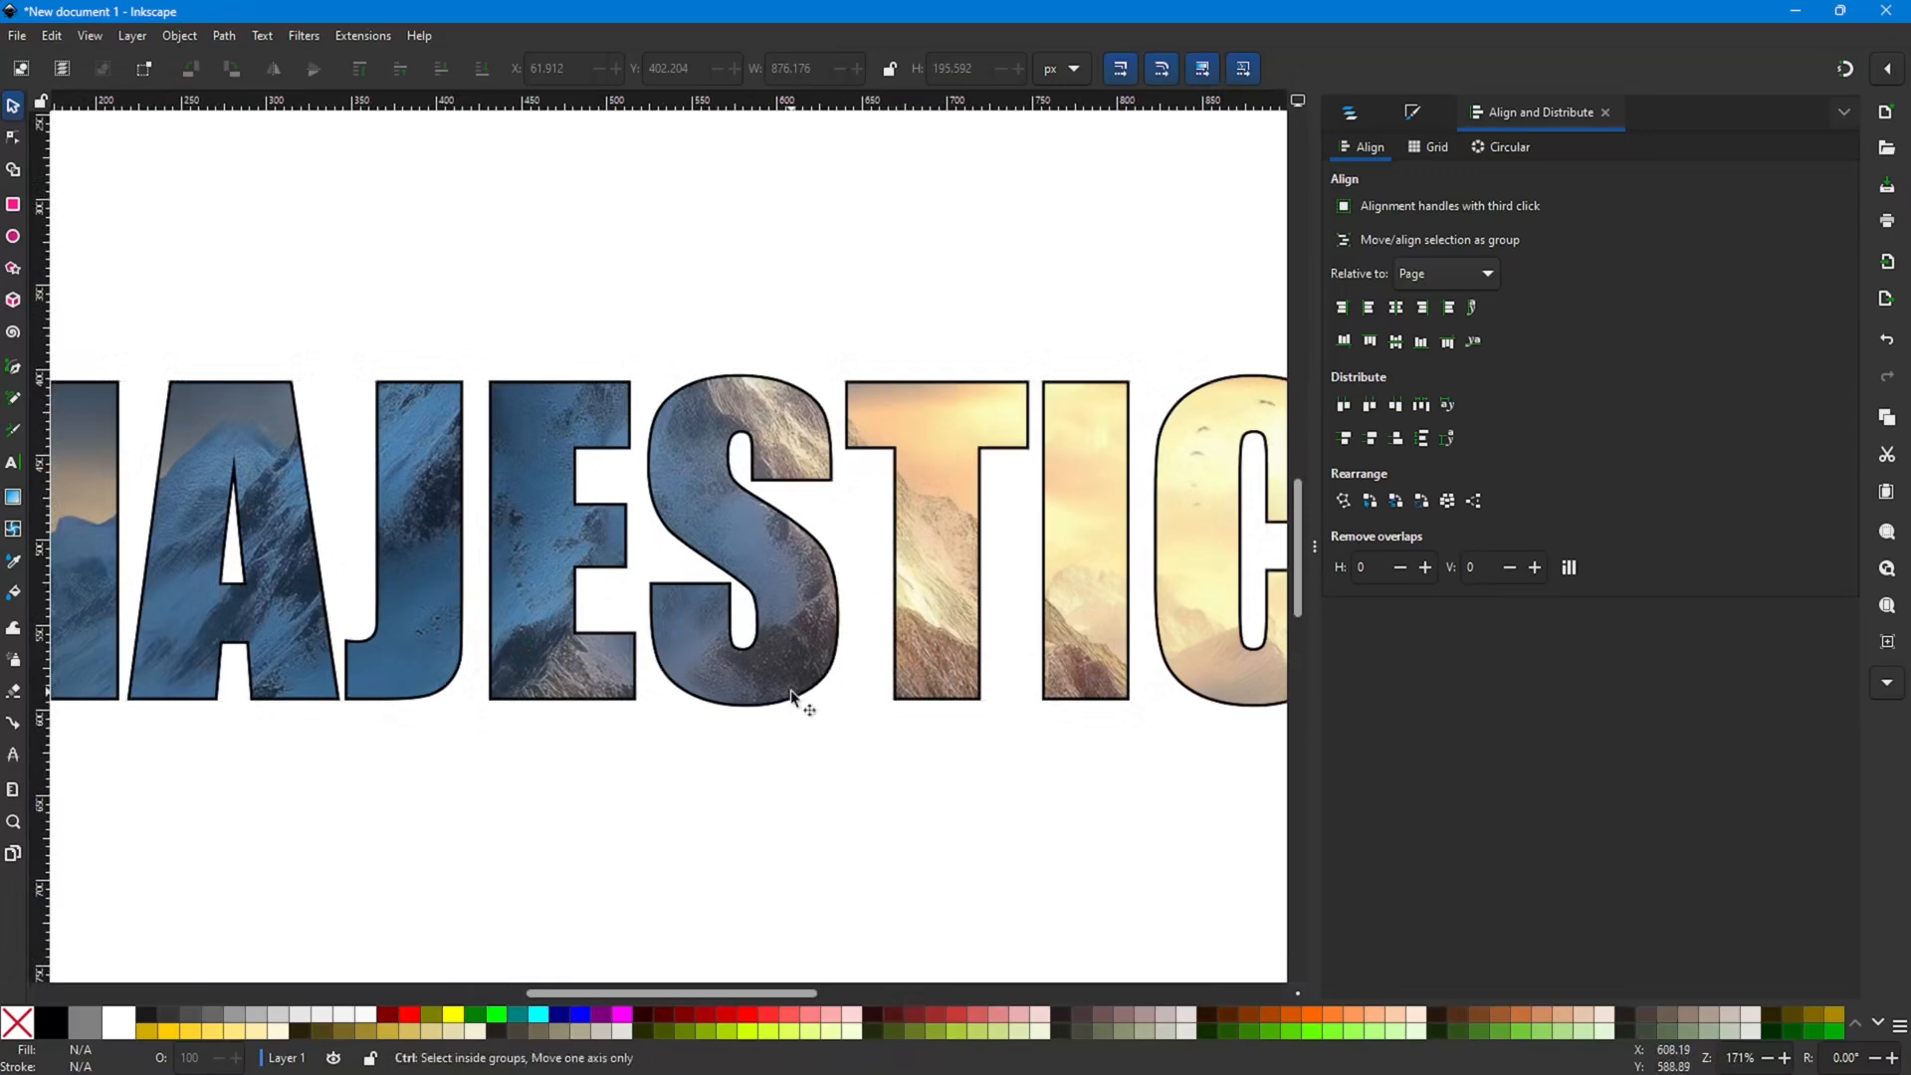
scroll(793, 695, "down", 2, "ctrl")
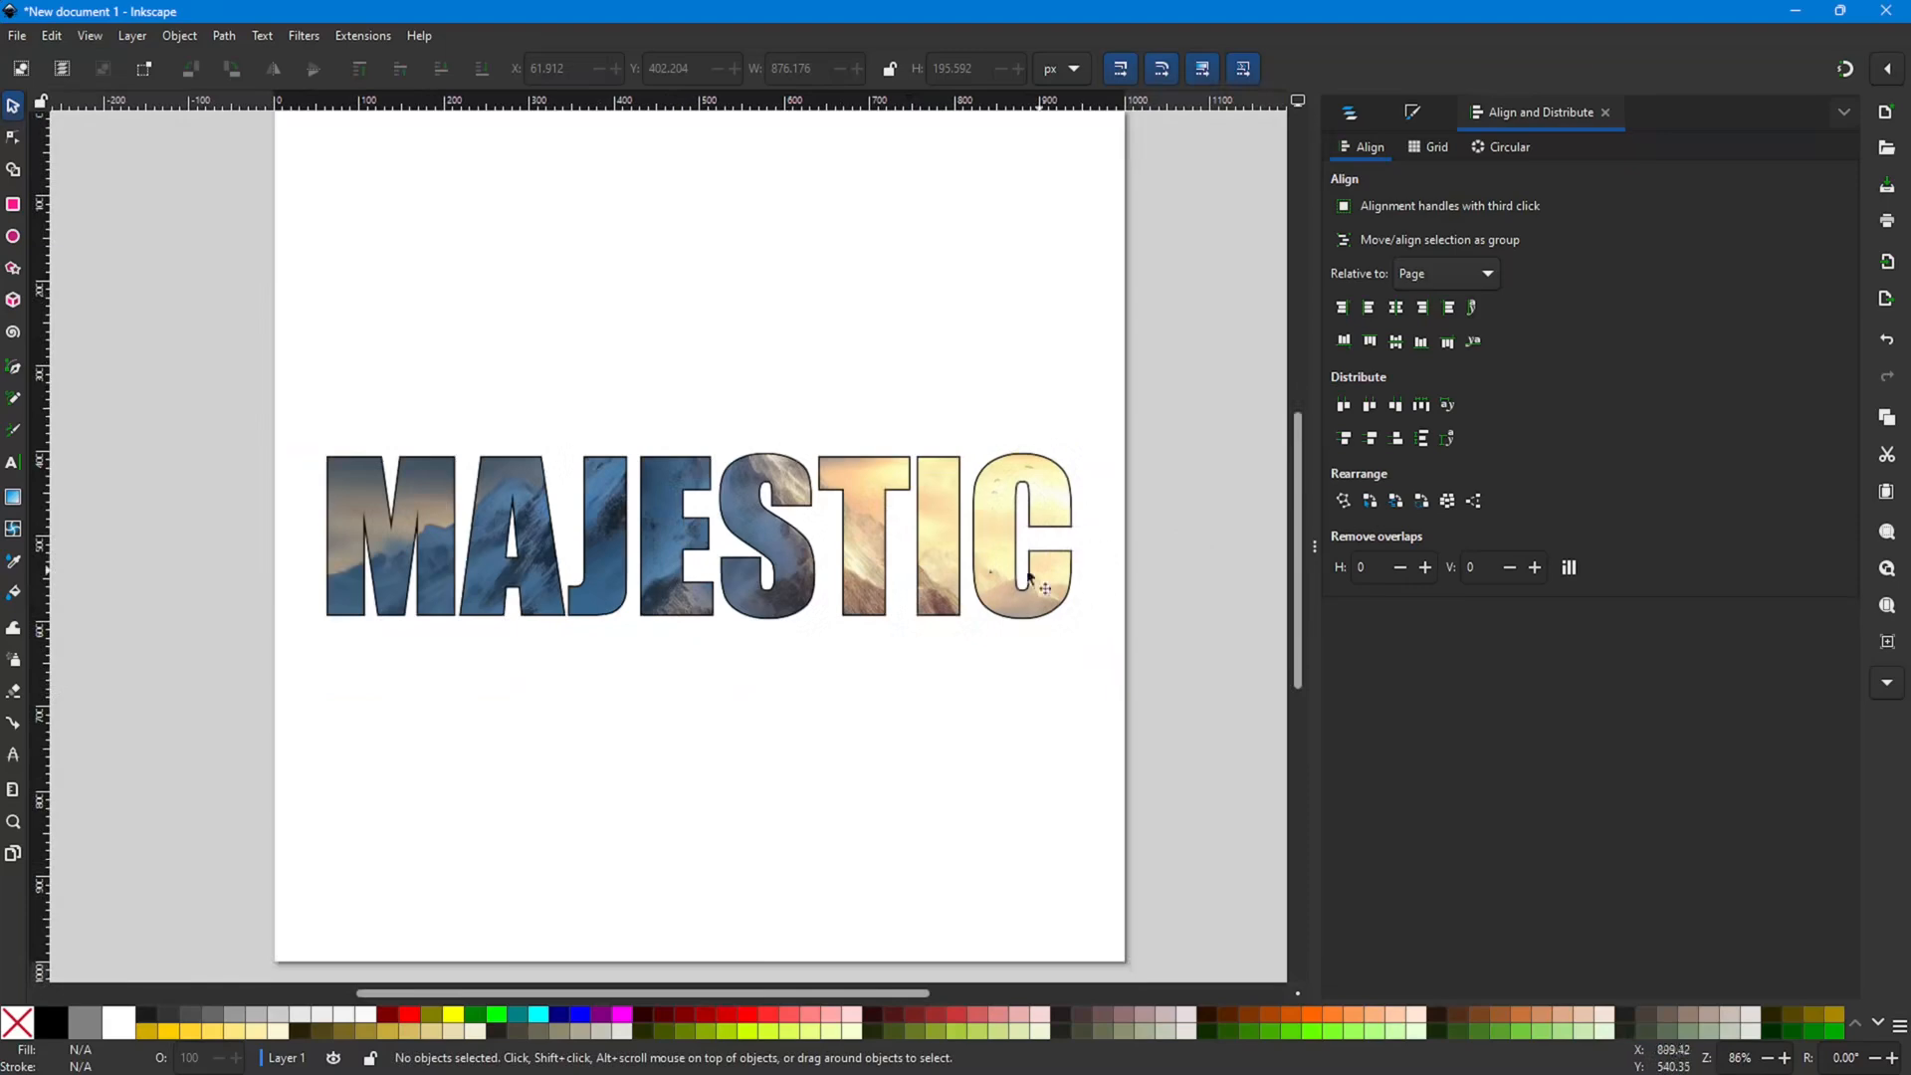
left_click_drag(231, 391, 1171, 695)
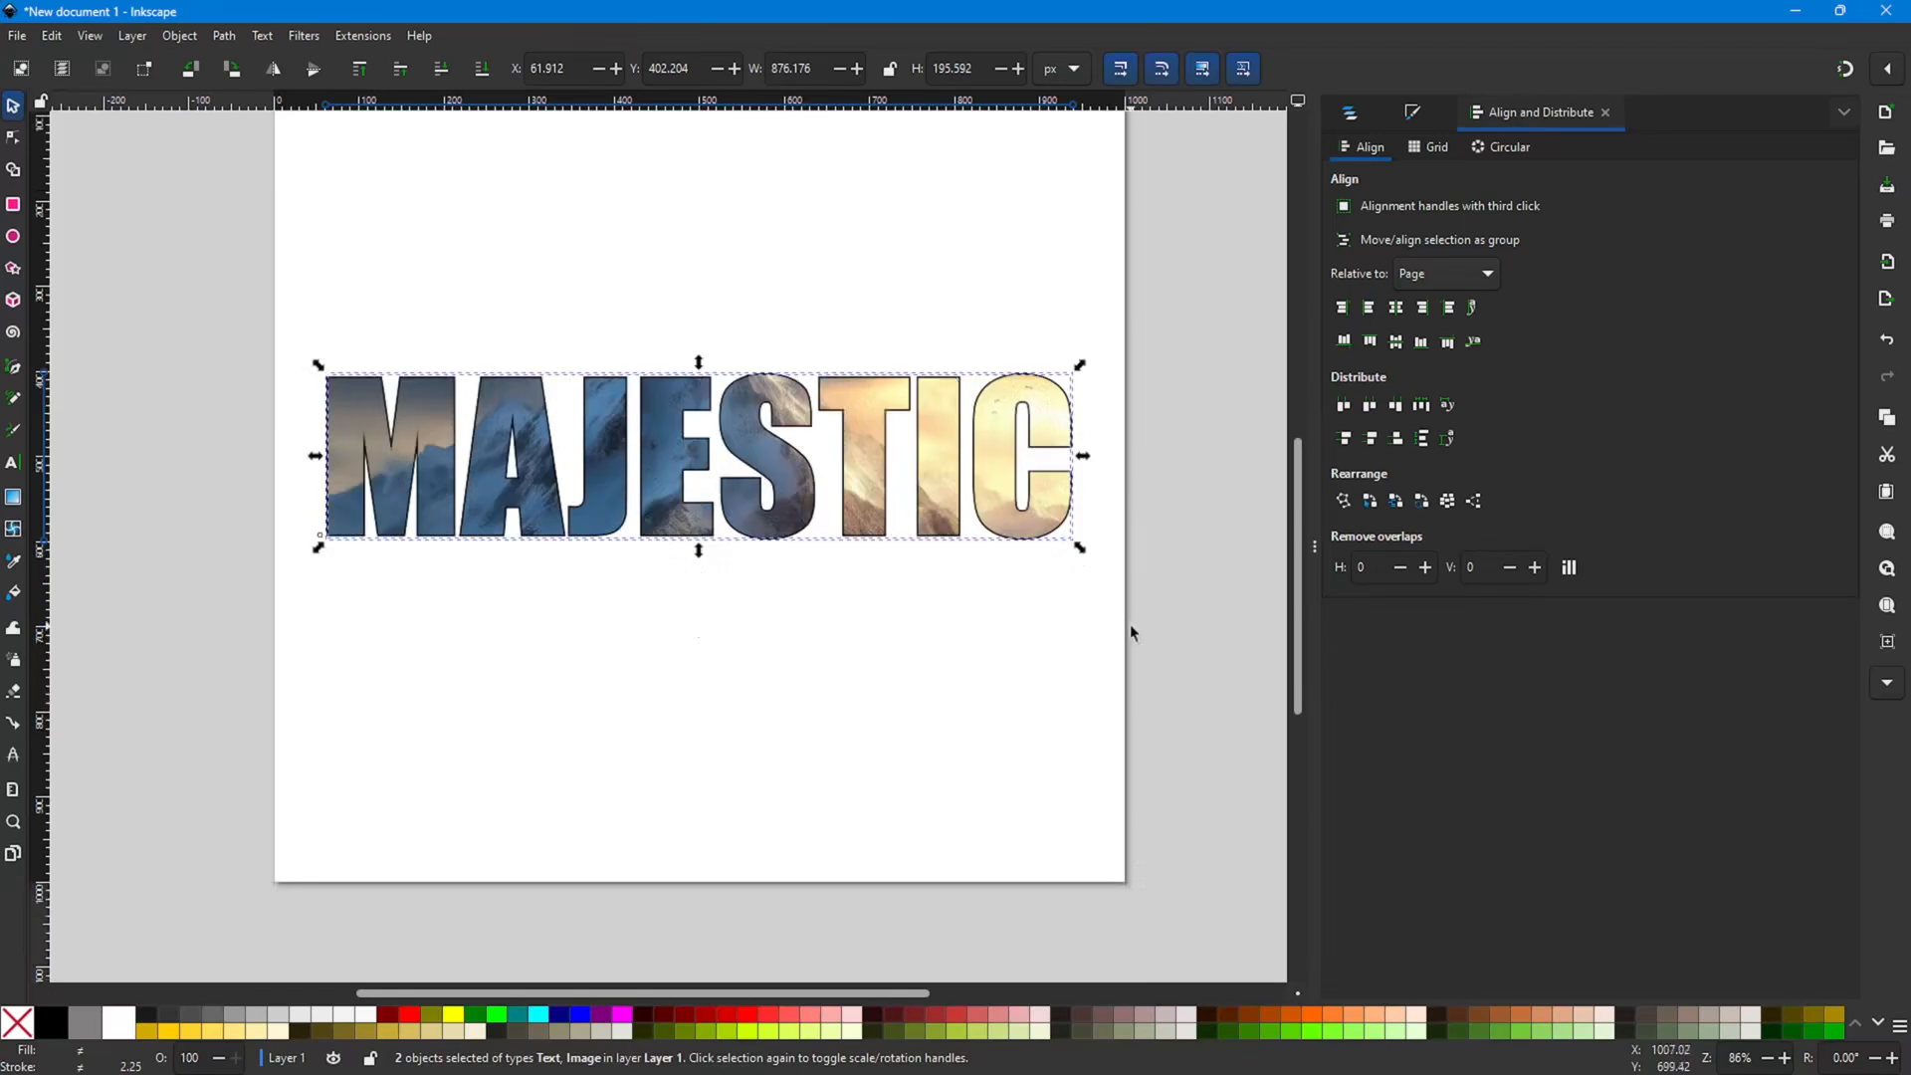
scroll(1131, 613, "down", 1, "ctrl")
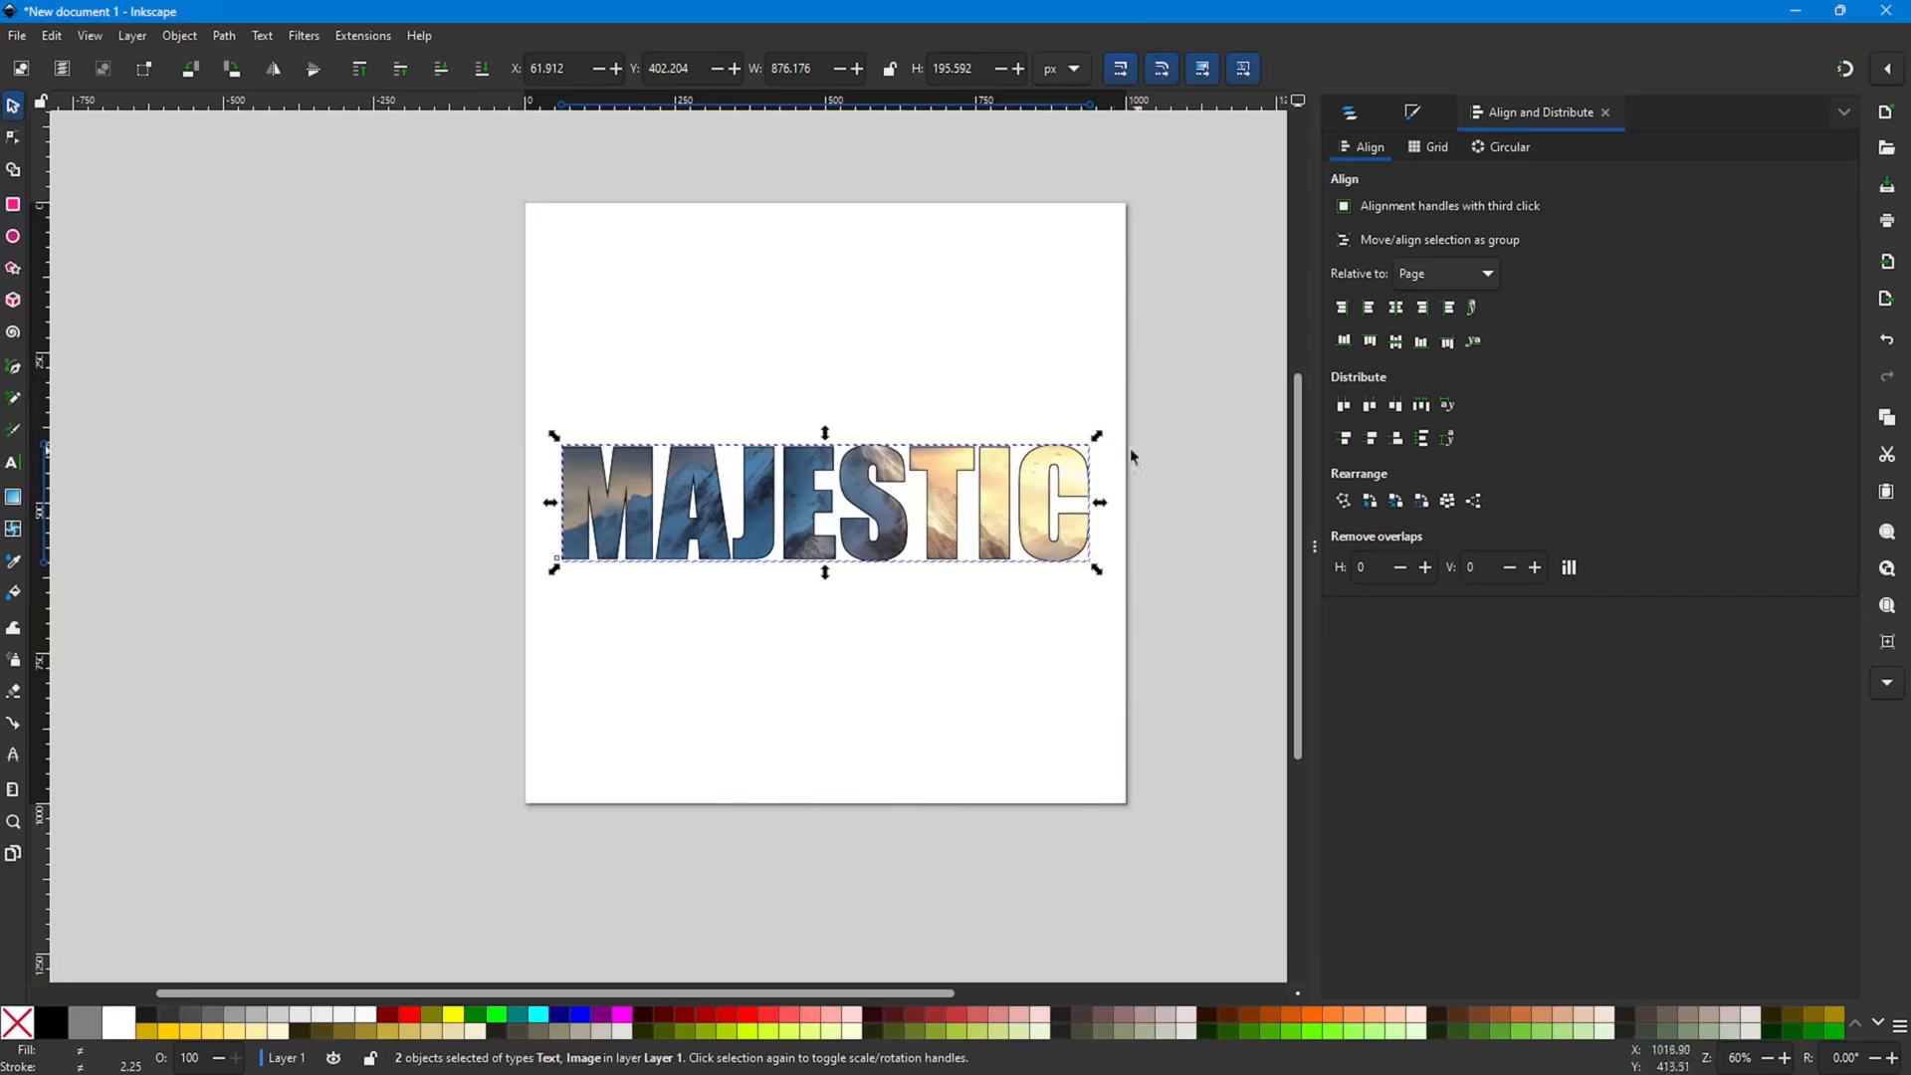
left_click_drag(461, 373, 1240, 674)
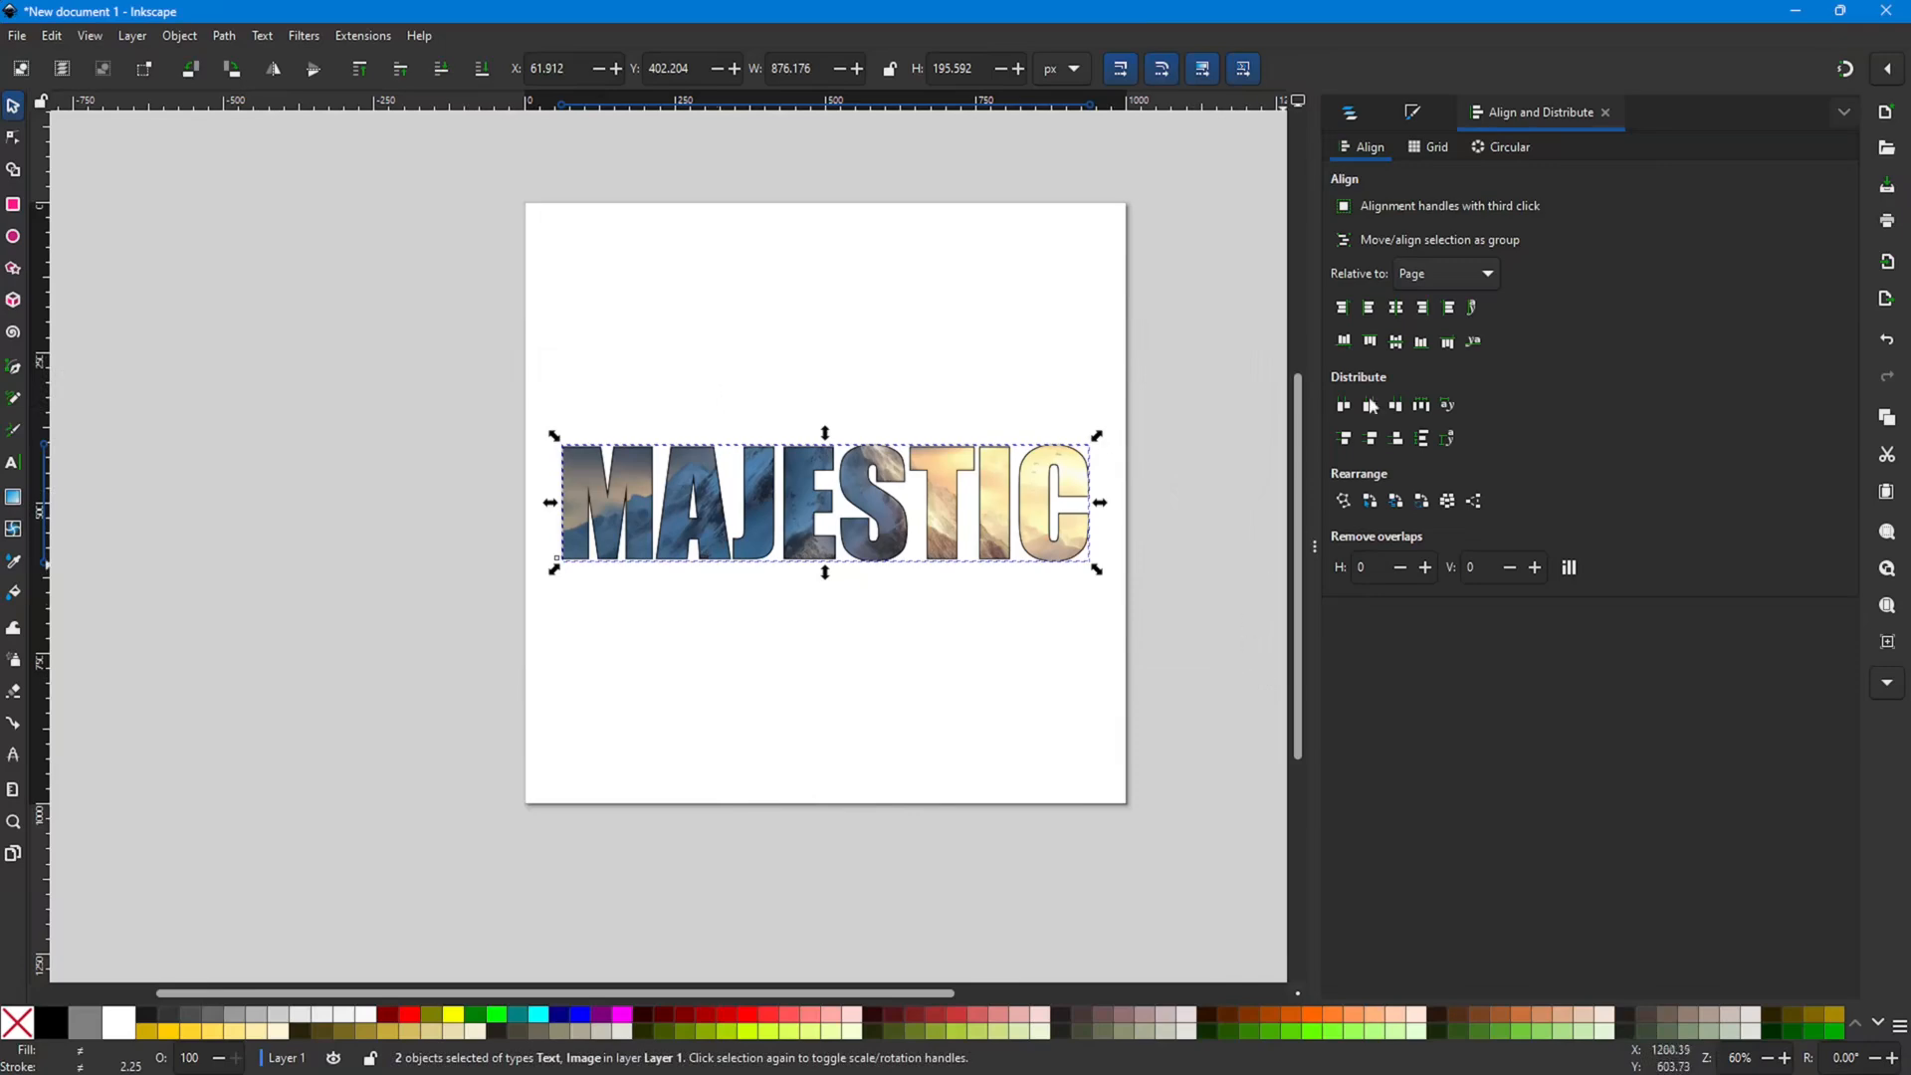
left_click(1350, 112)
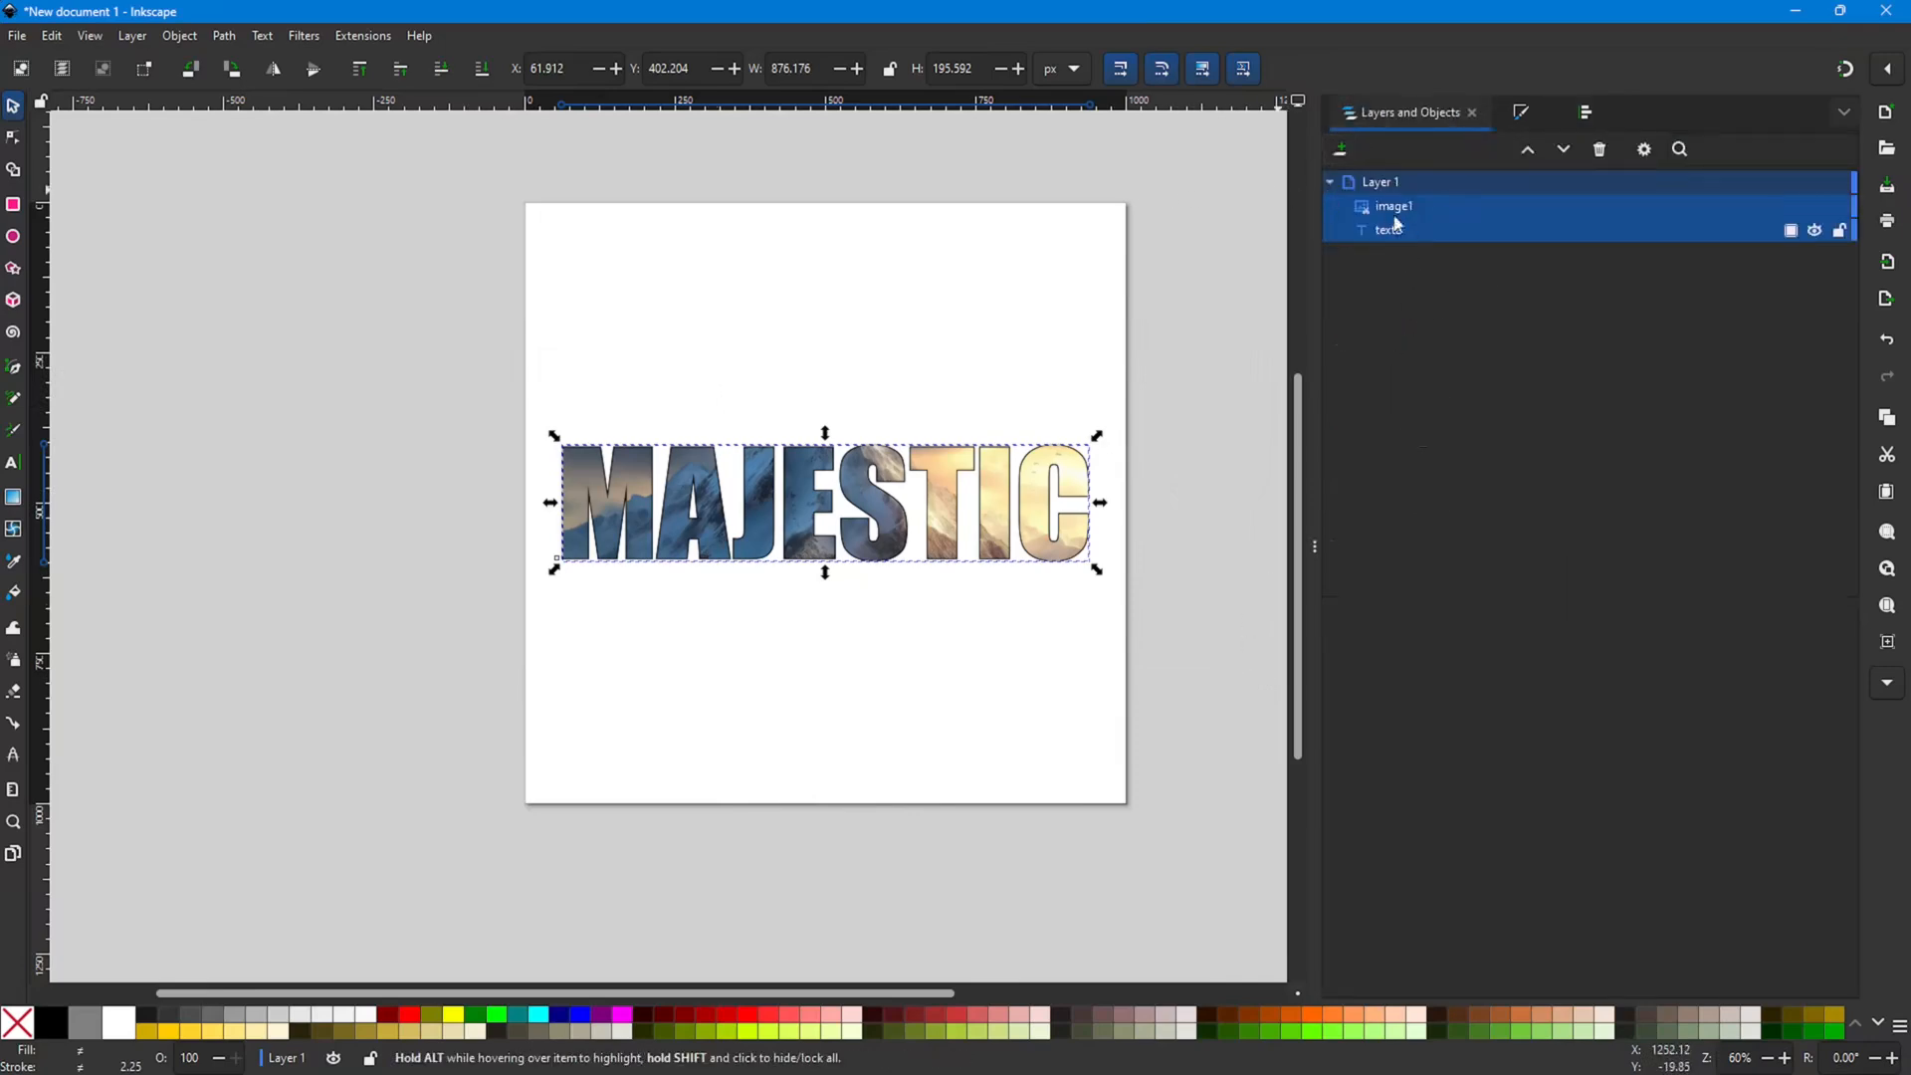
left_click(1386, 185)
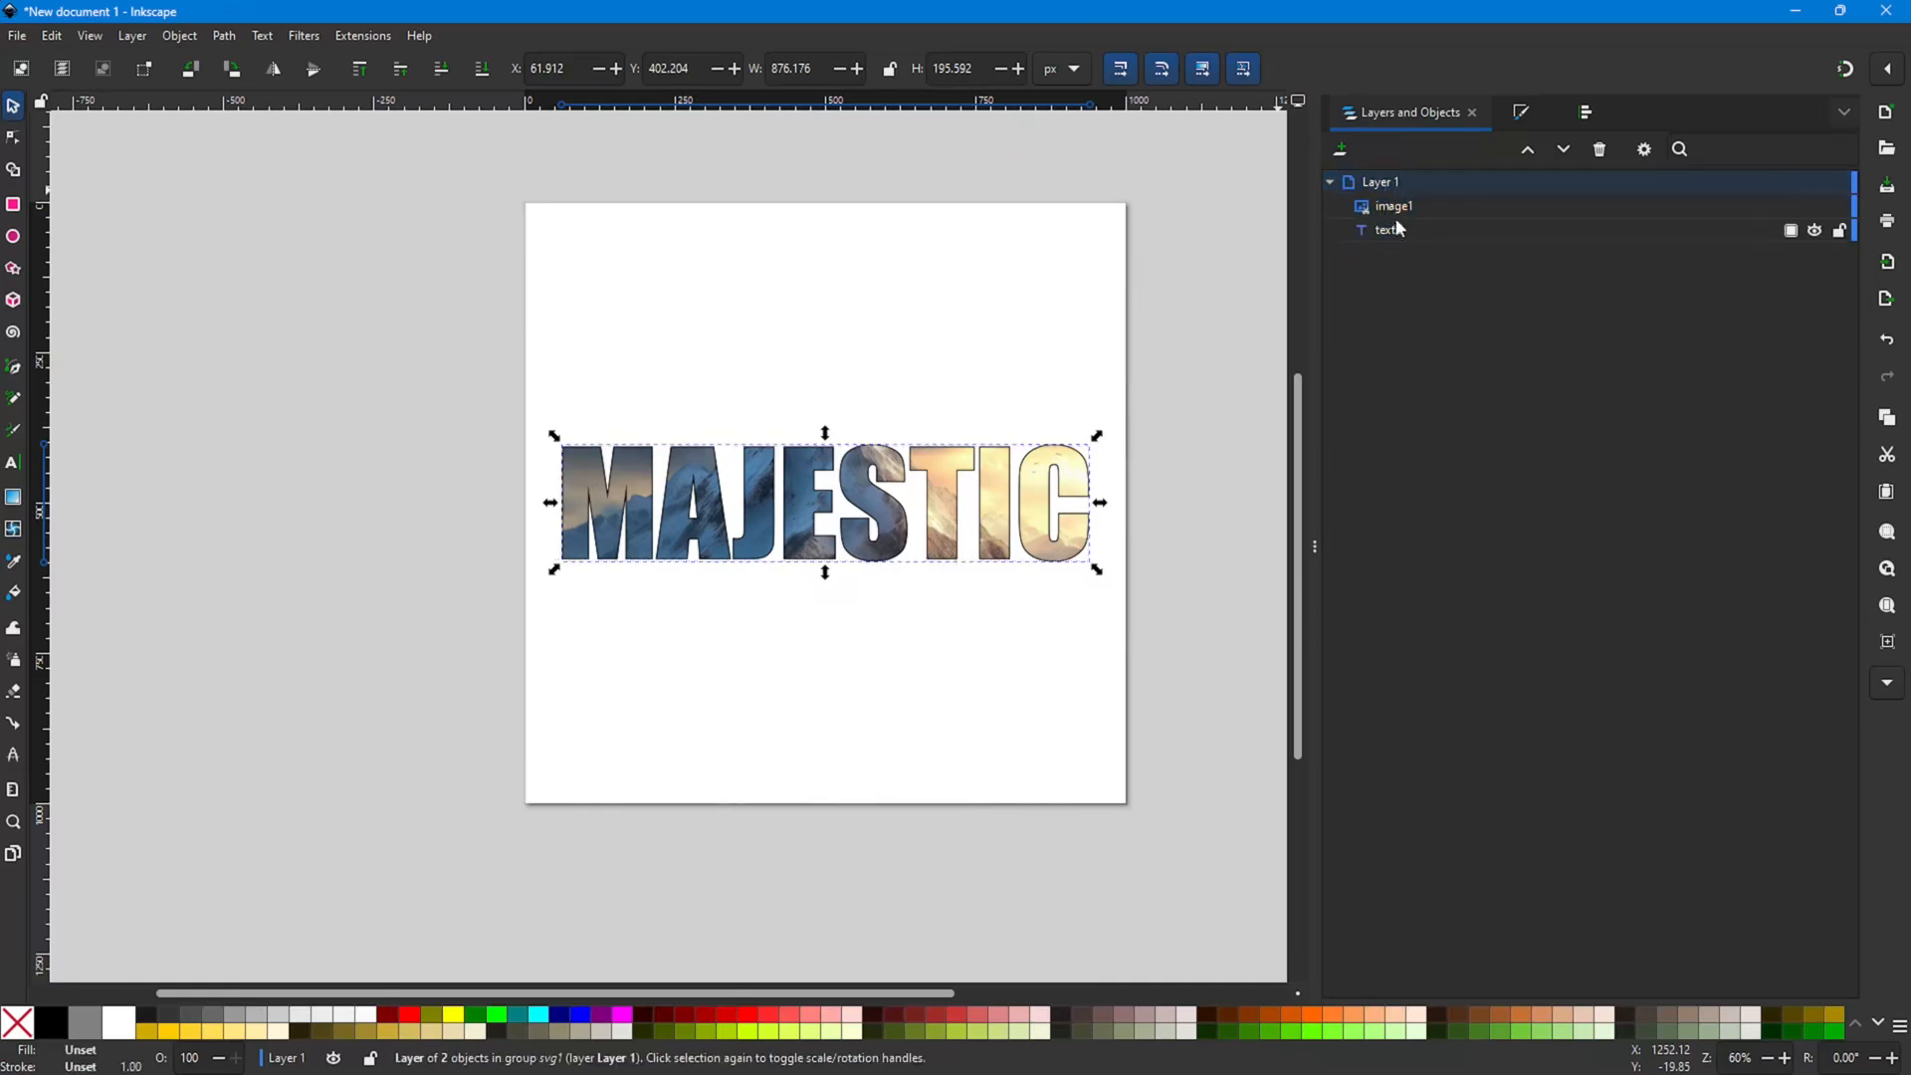
left_click_drag(316, 331, 1249, 650)
key("ctrl")
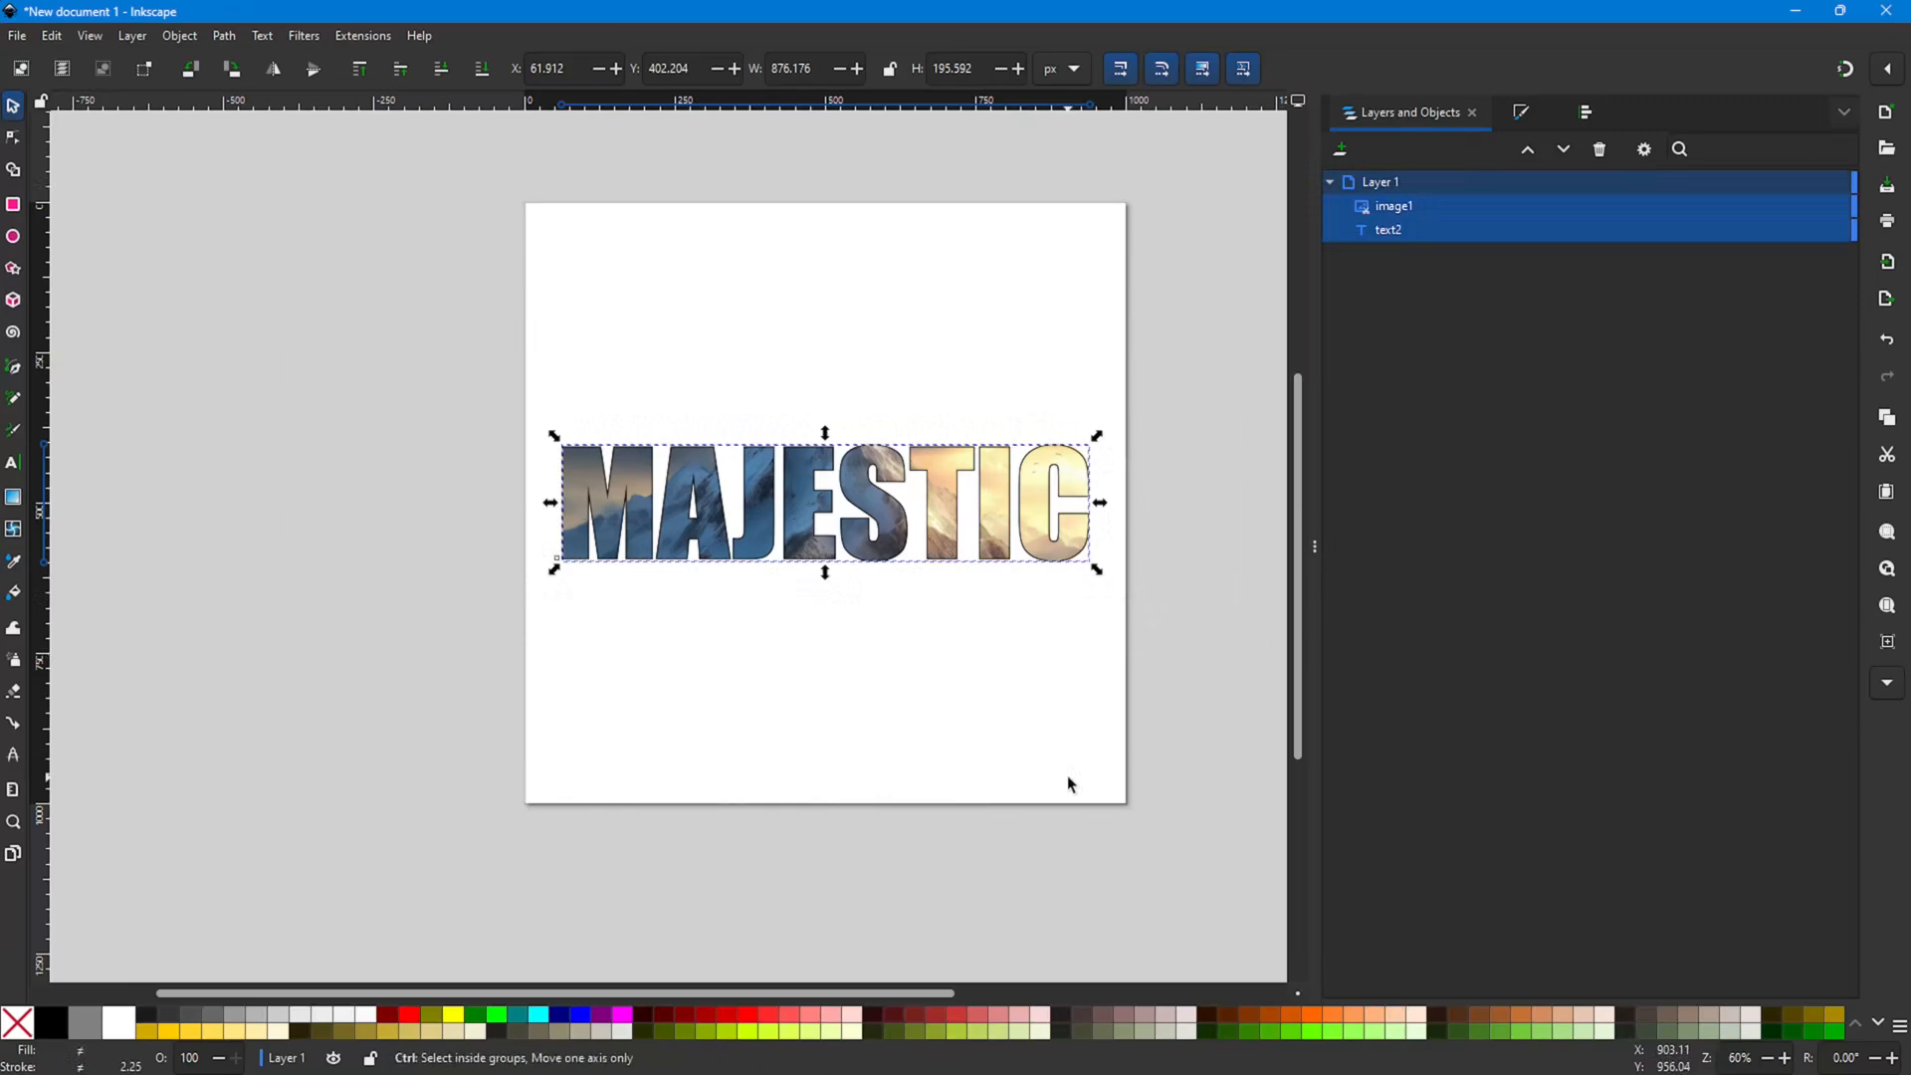
key("ctrl+g")
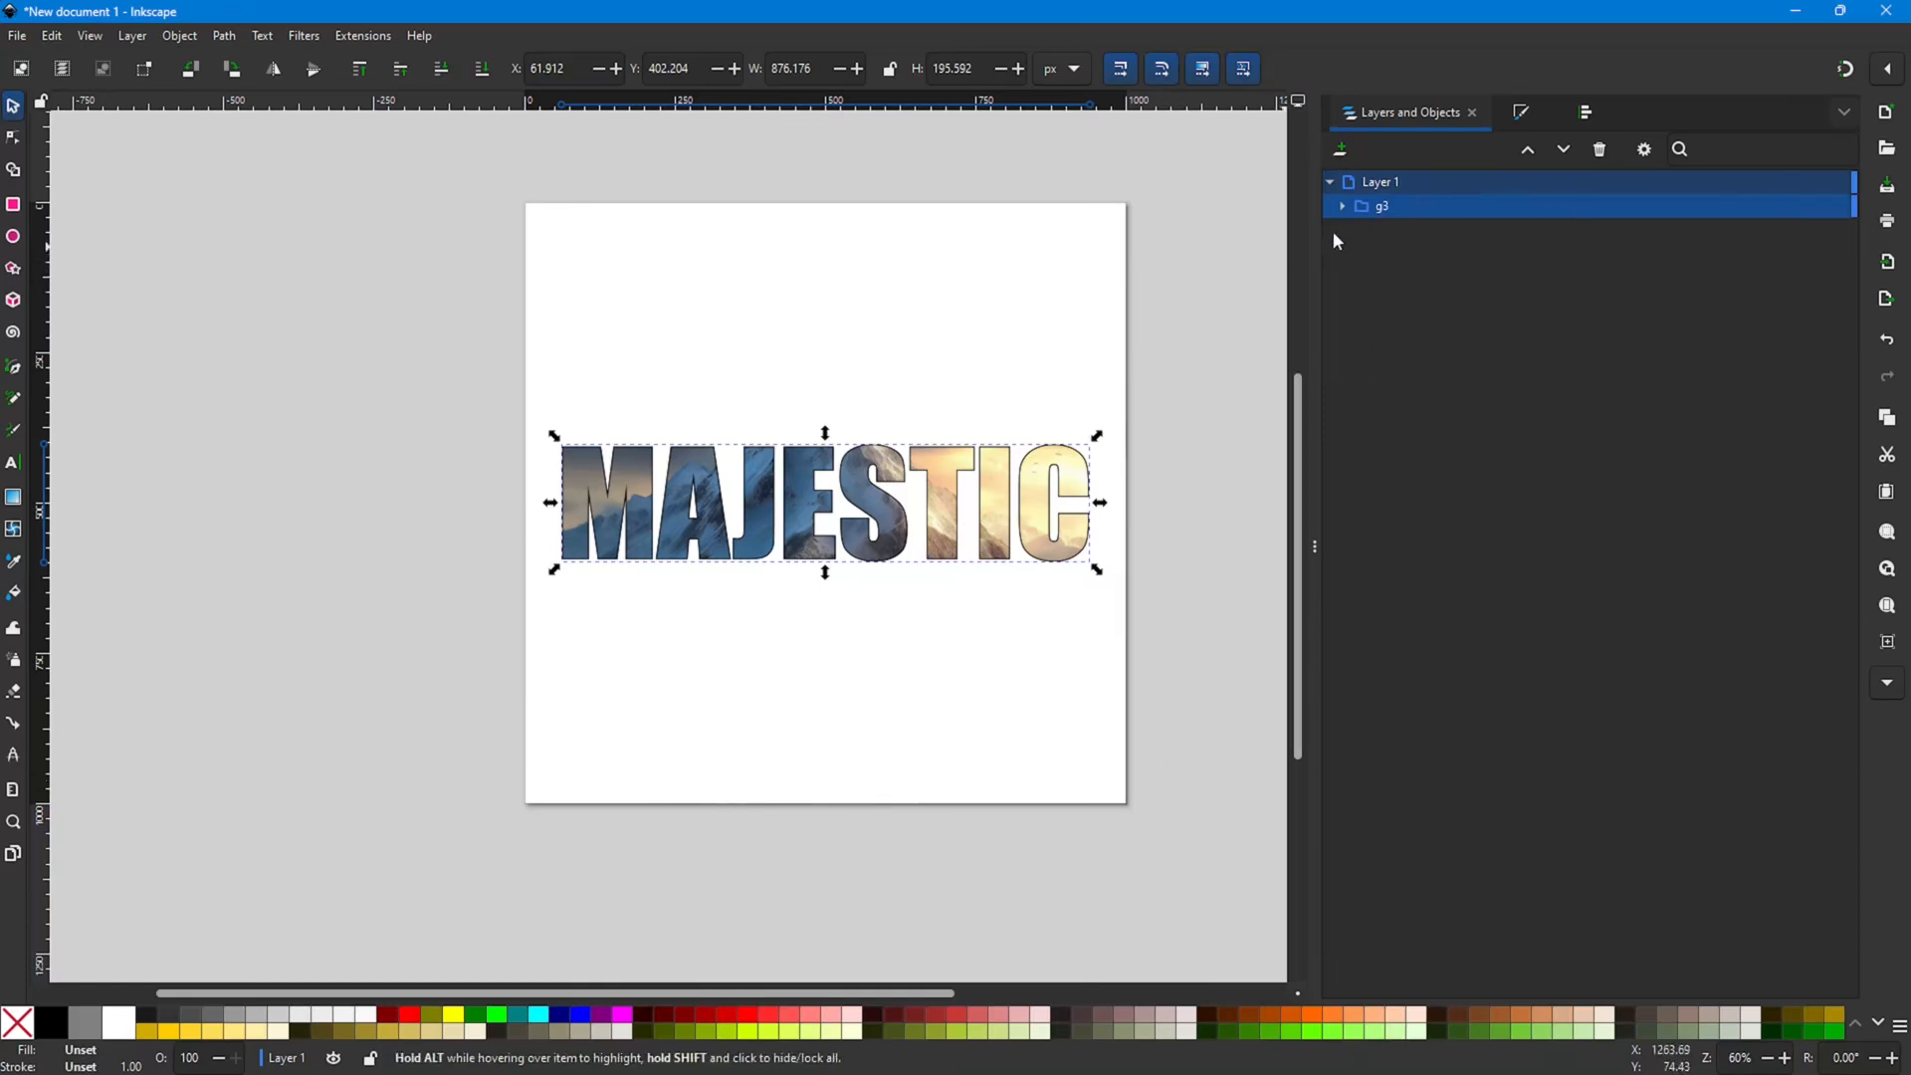
Step: Move the MAJESTIC group as one unit to about X 72, Y 364 px on the page, and deselect it
left_click_drag(864, 478, 853, 426)
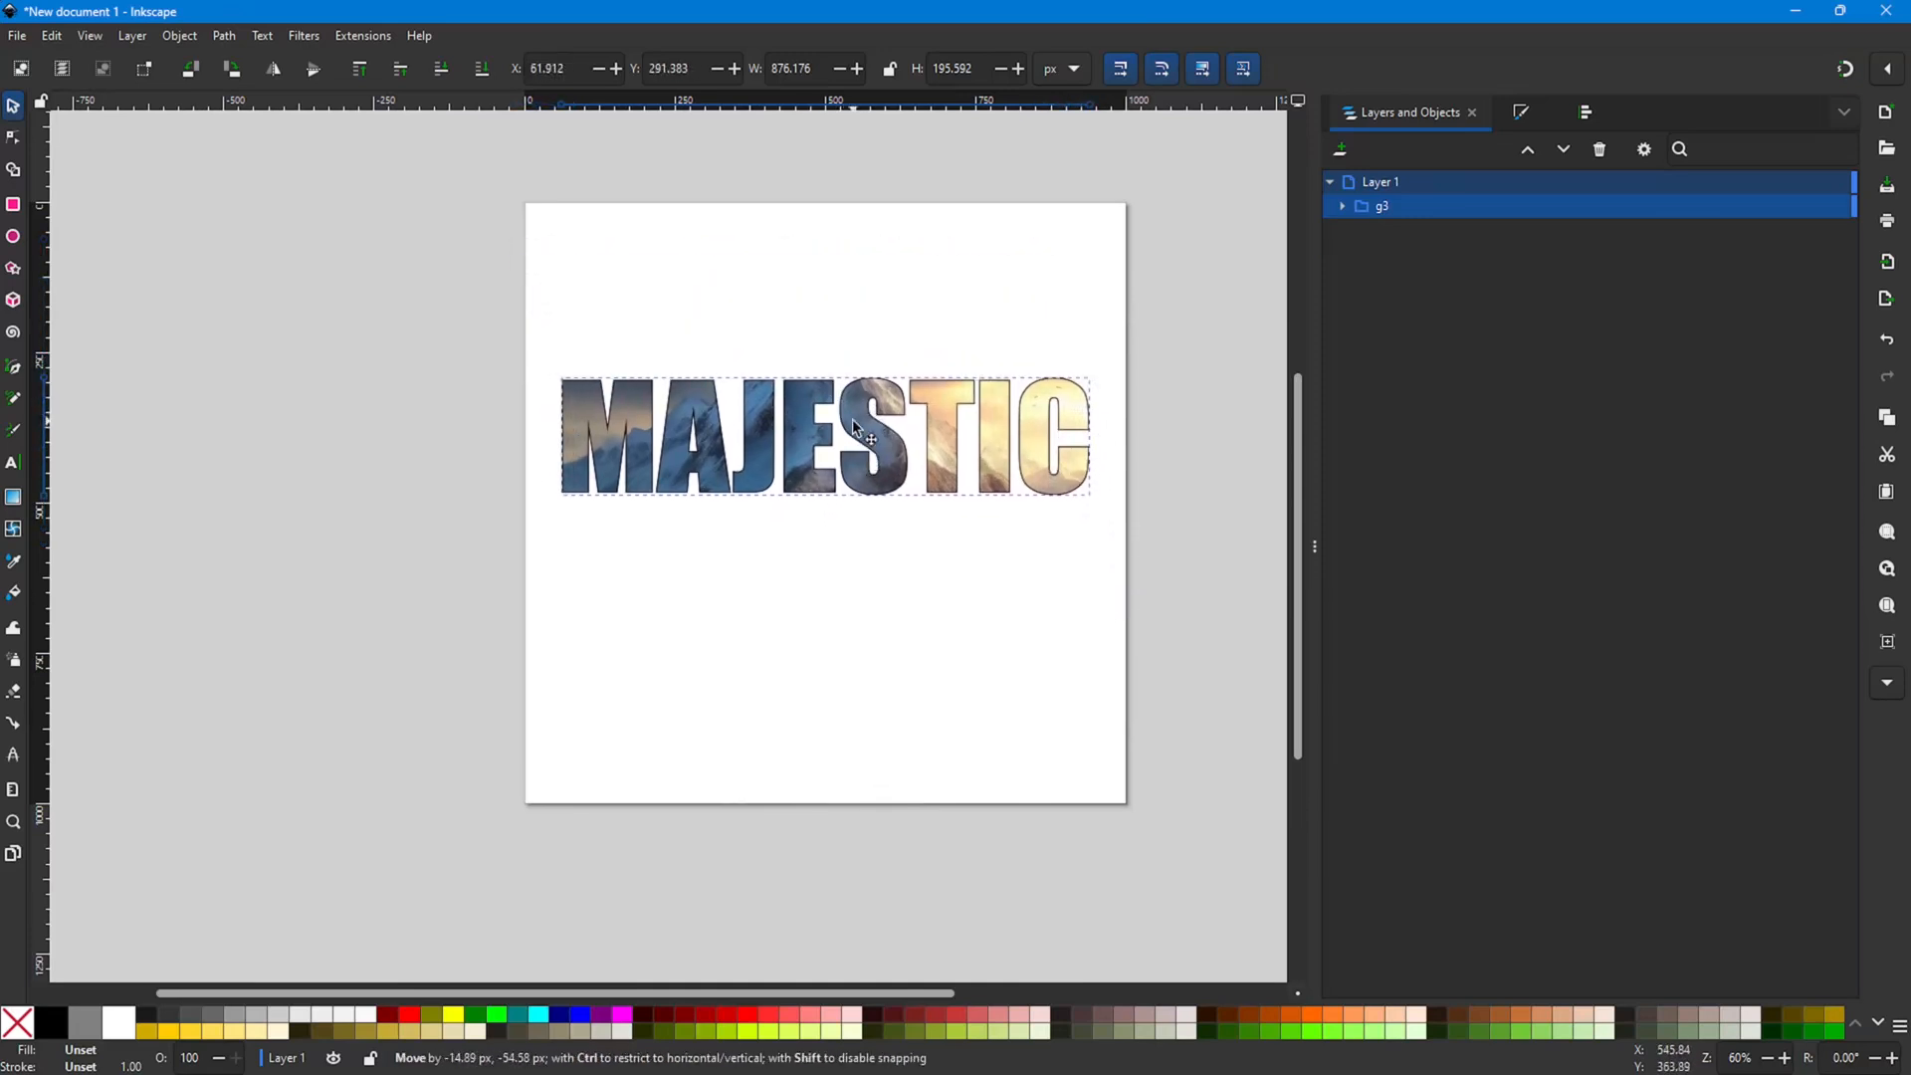
left_click_drag(853, 428, 864, 467)
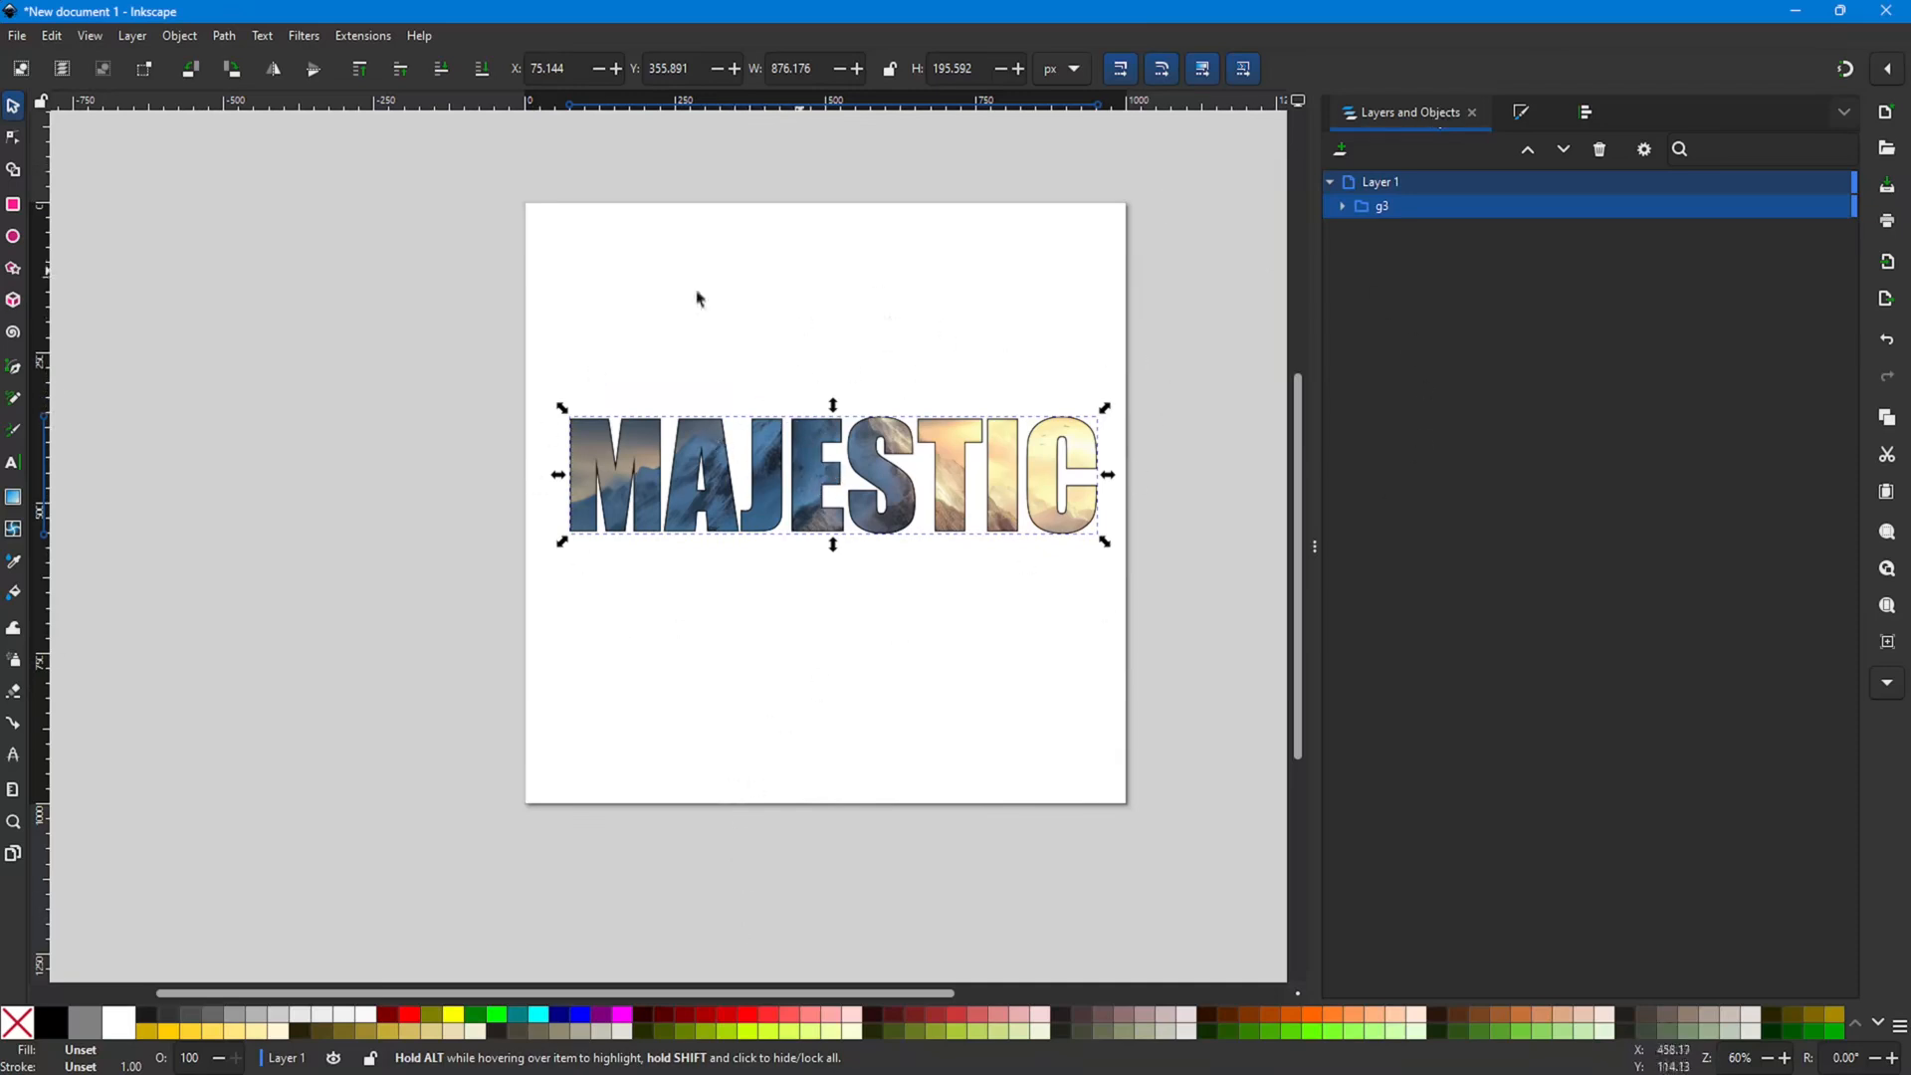
left_click_drag(811, 470, 809, 475)
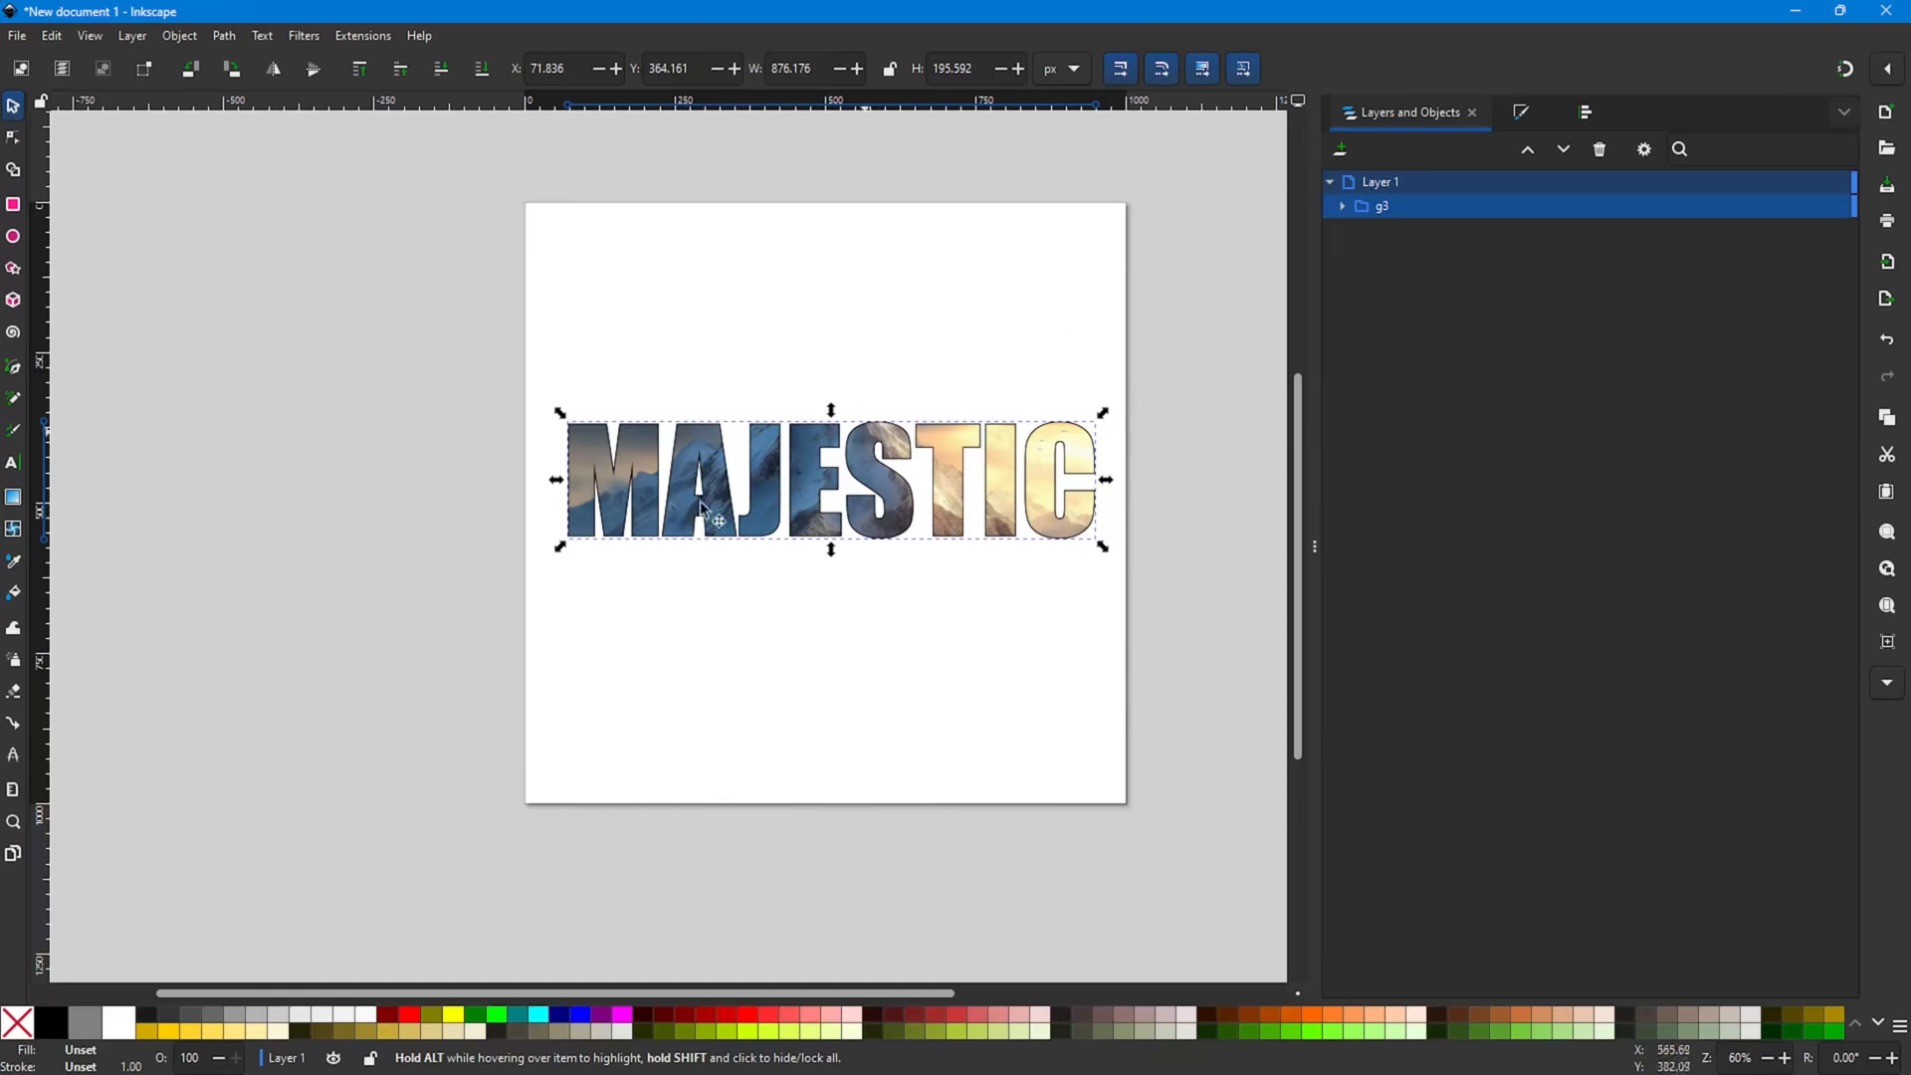
left_click_drag(684, 993, 784, 993)
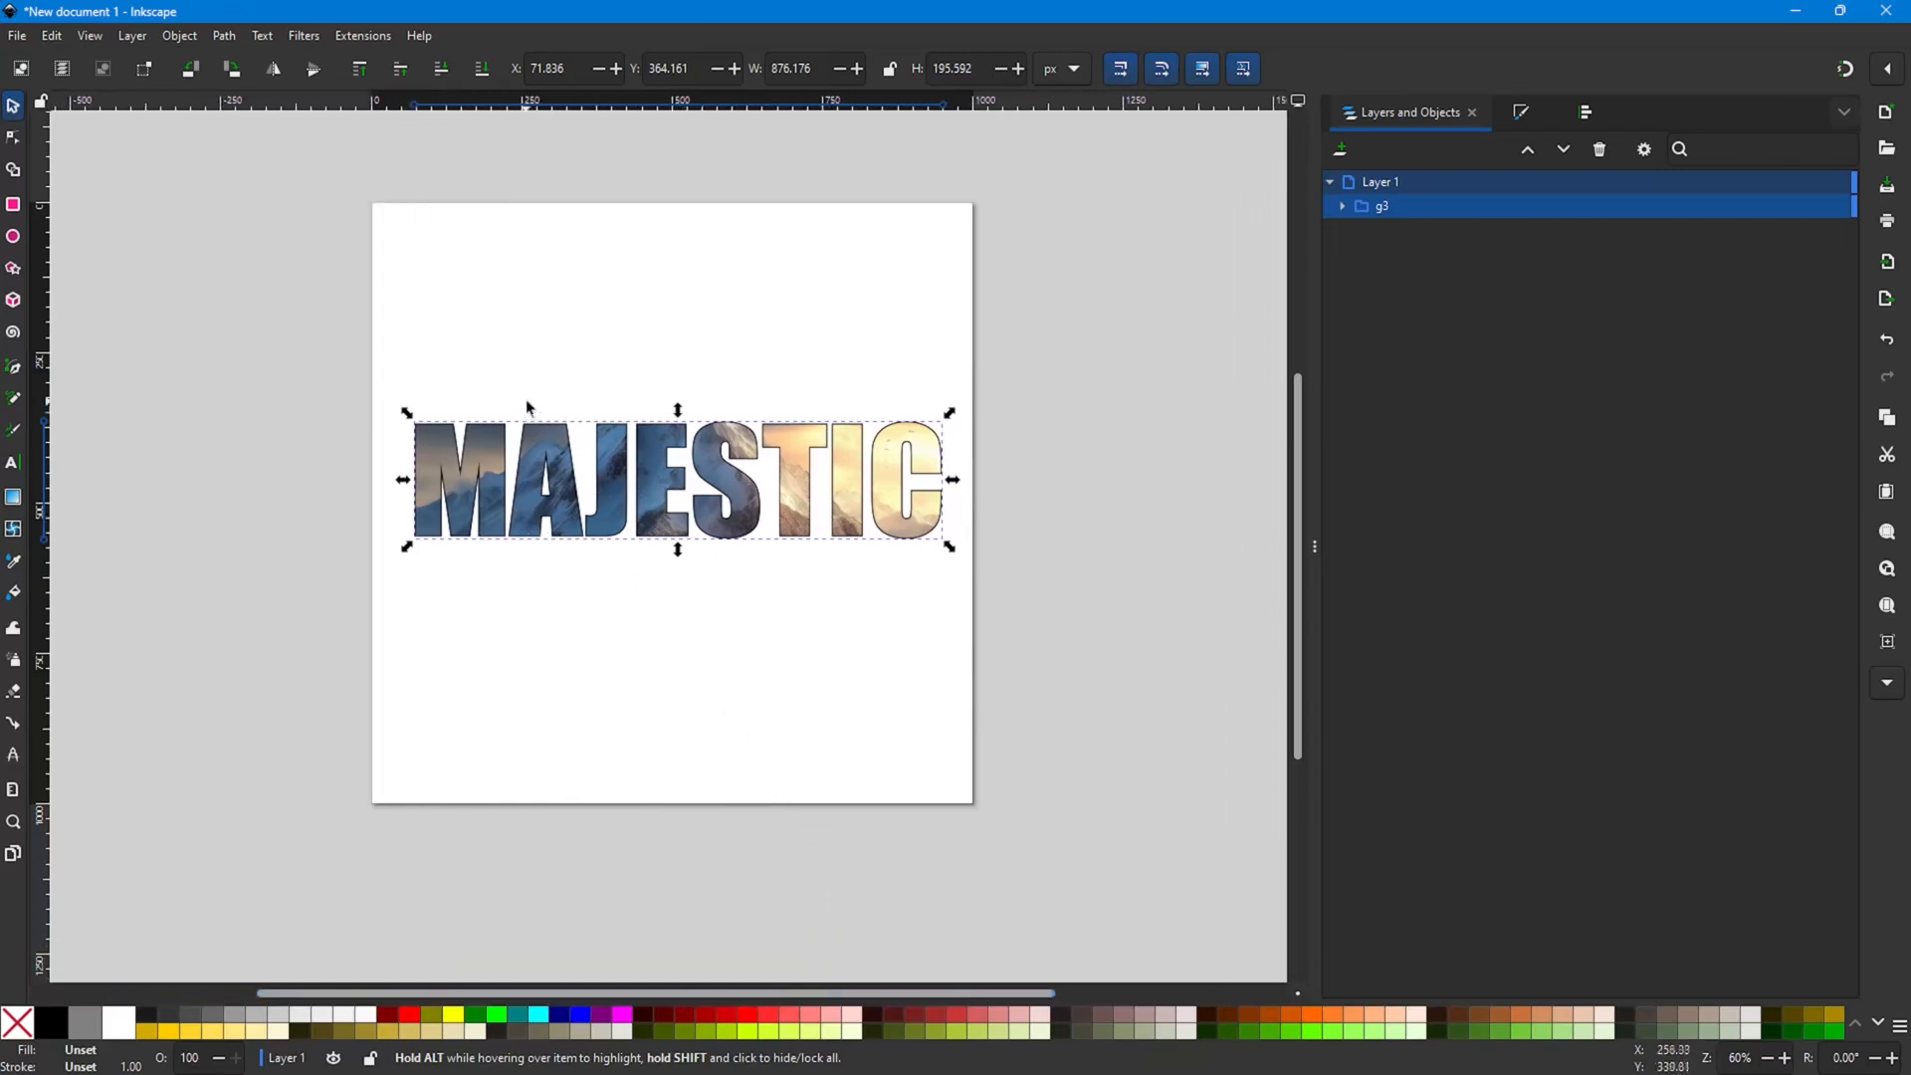
left_click(448, 368)
left_click_drag(392, 370, 992, 596)
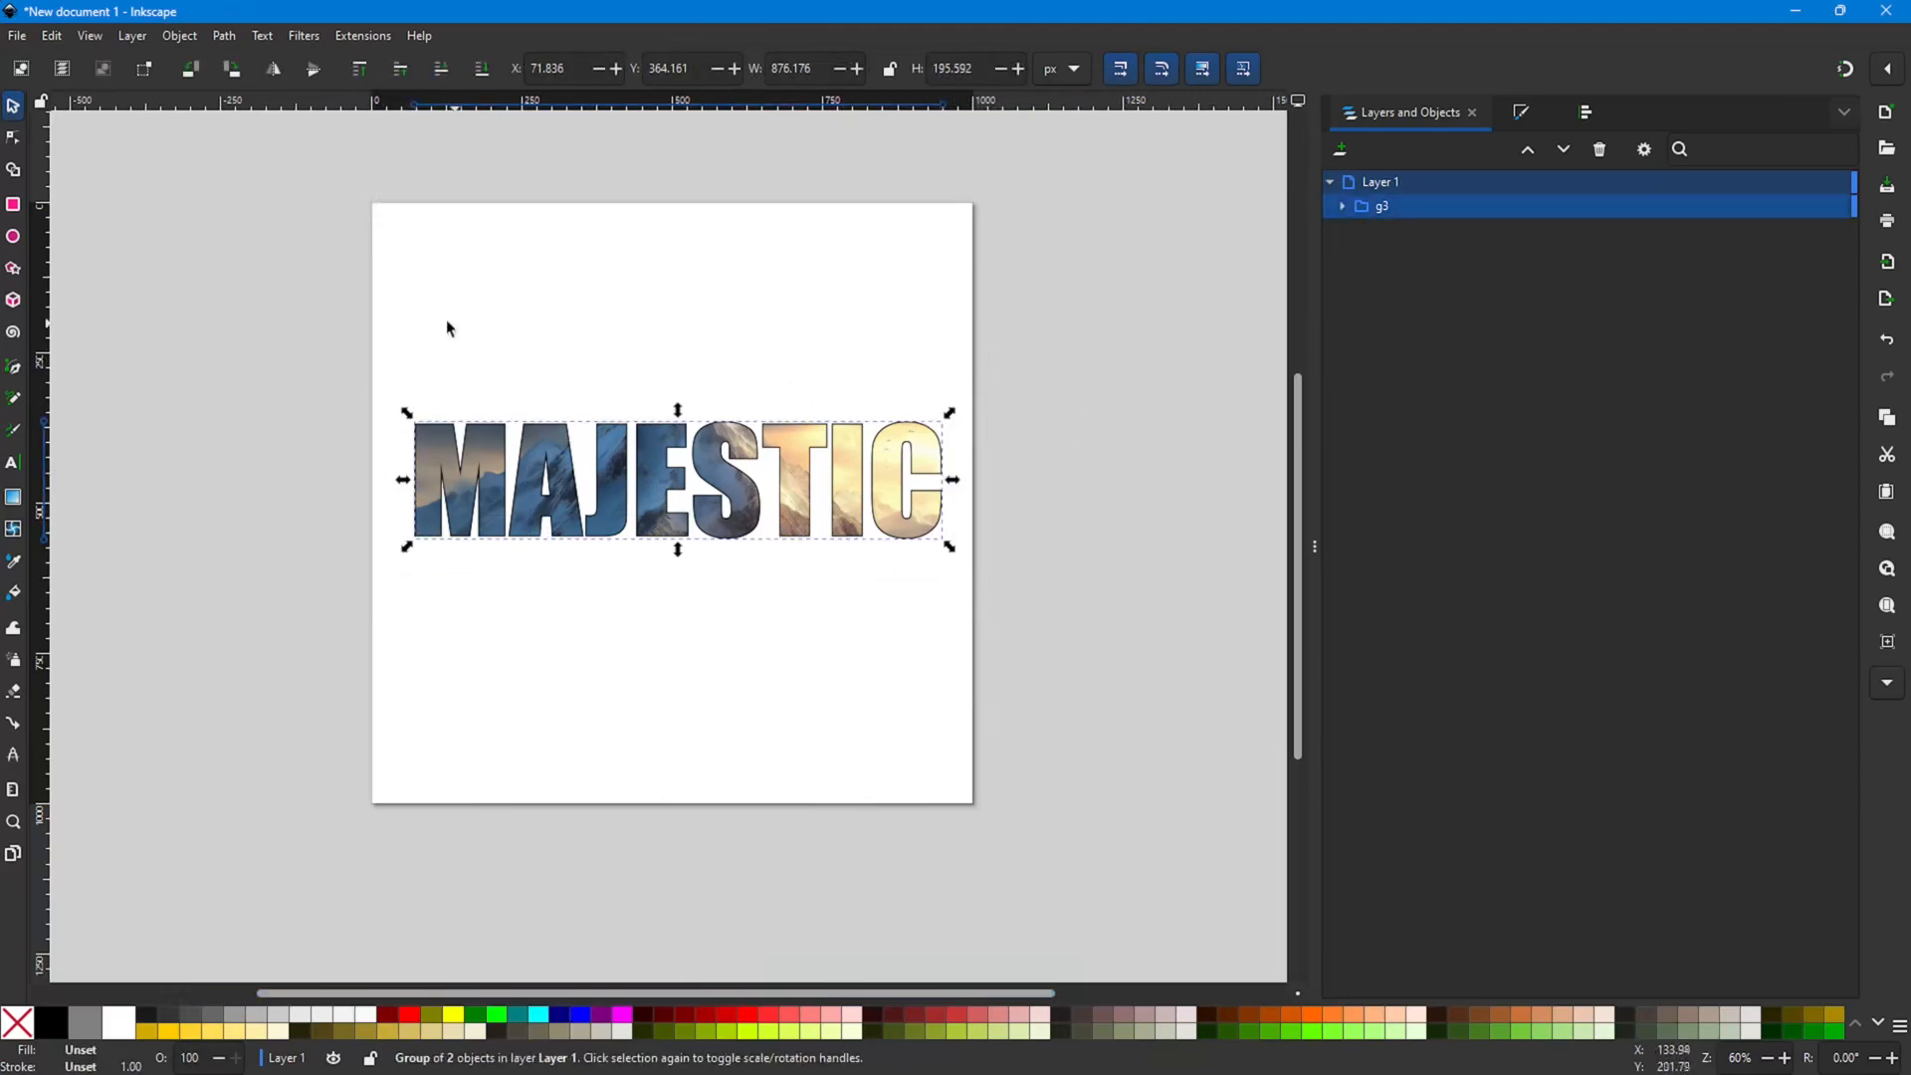
left_click(222, 330)
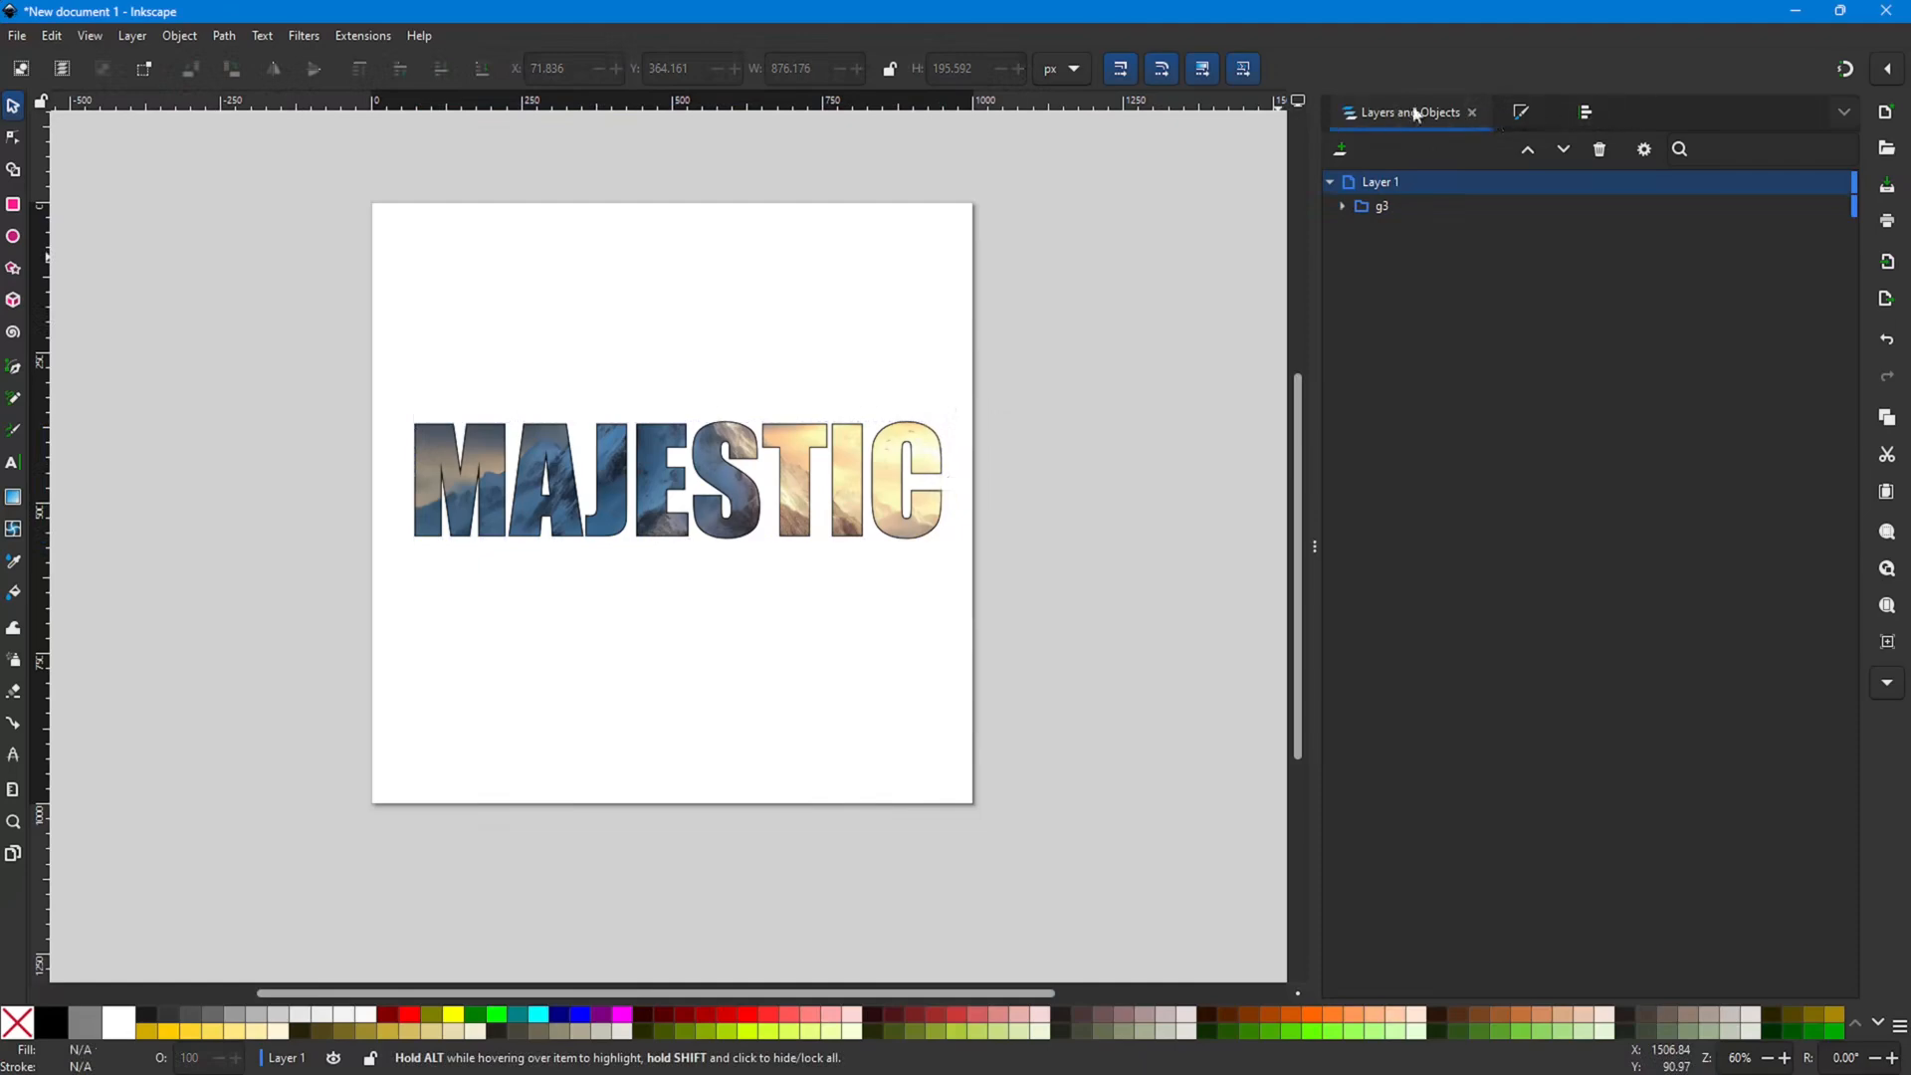
Step: Open the Export settings for the page and set the resolution to 300 DPI
left_click(1847, 111)
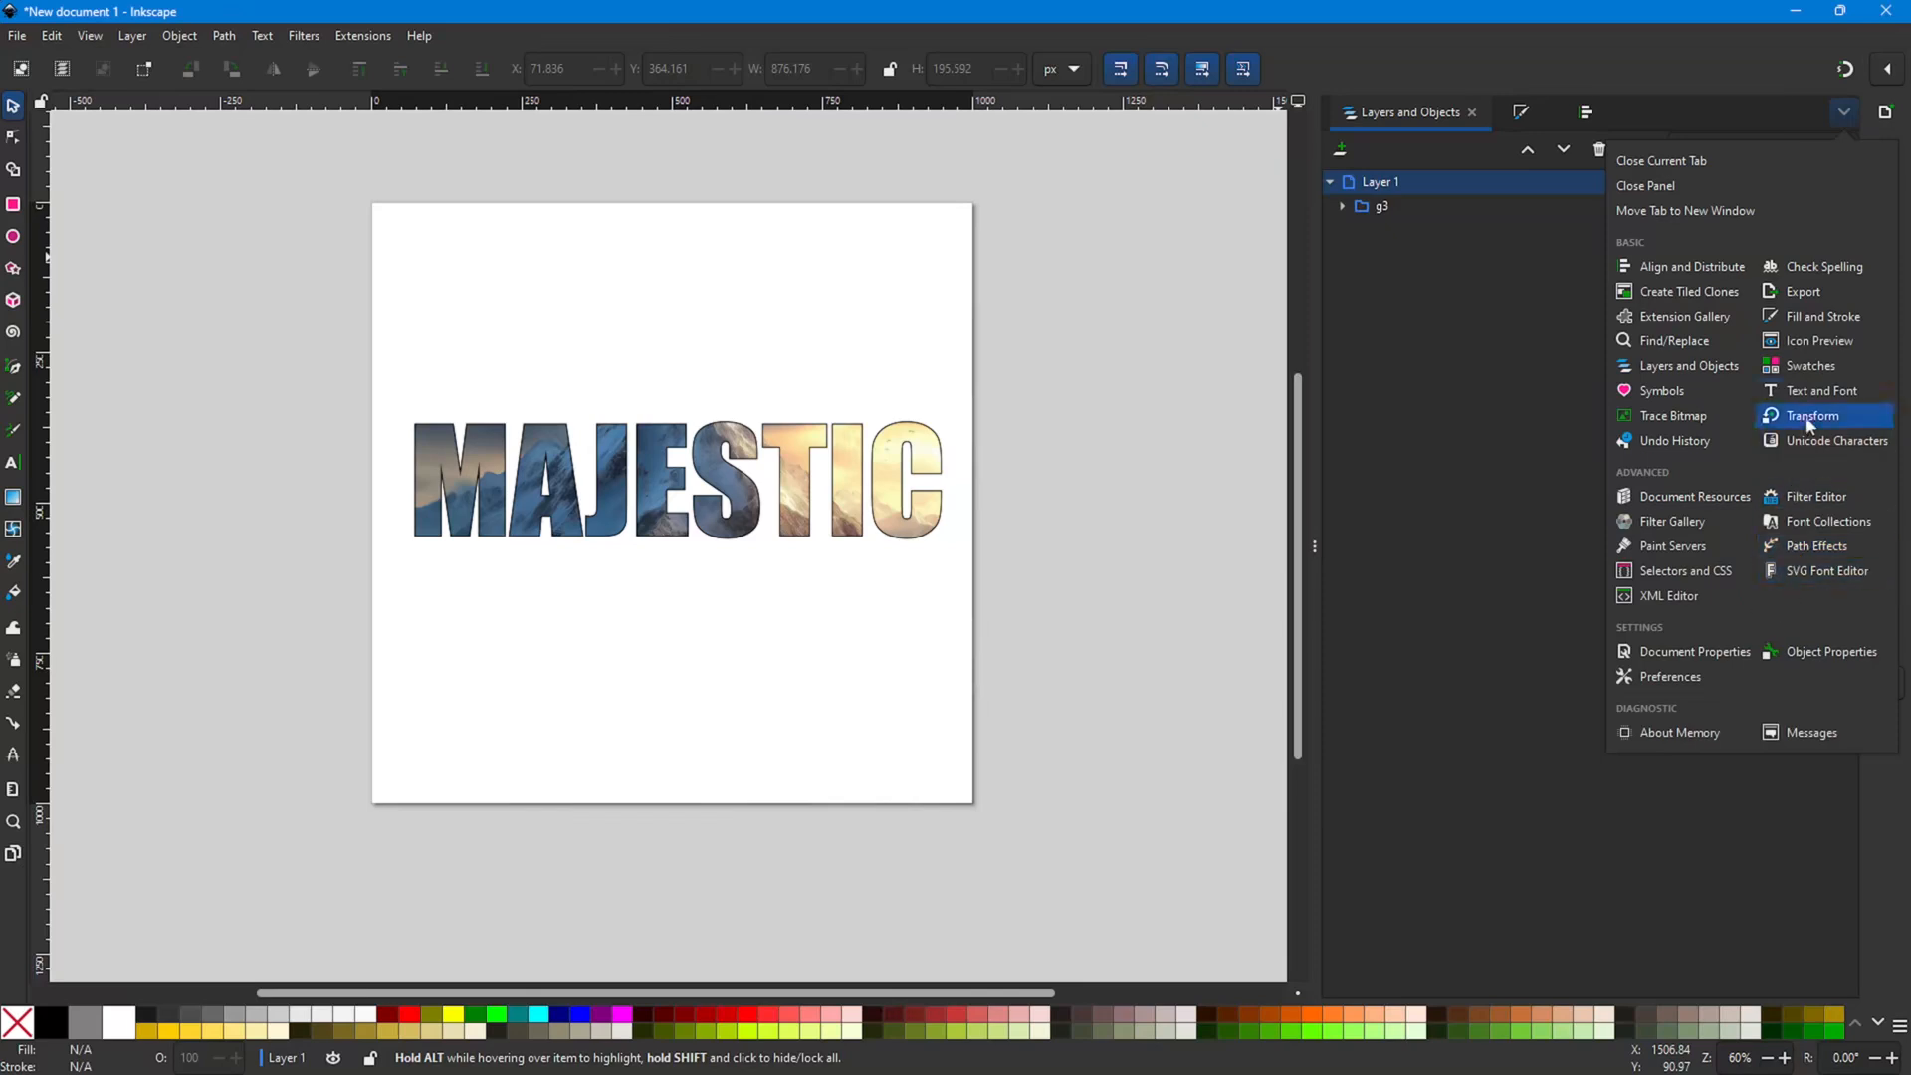
left_click(1797, 293)
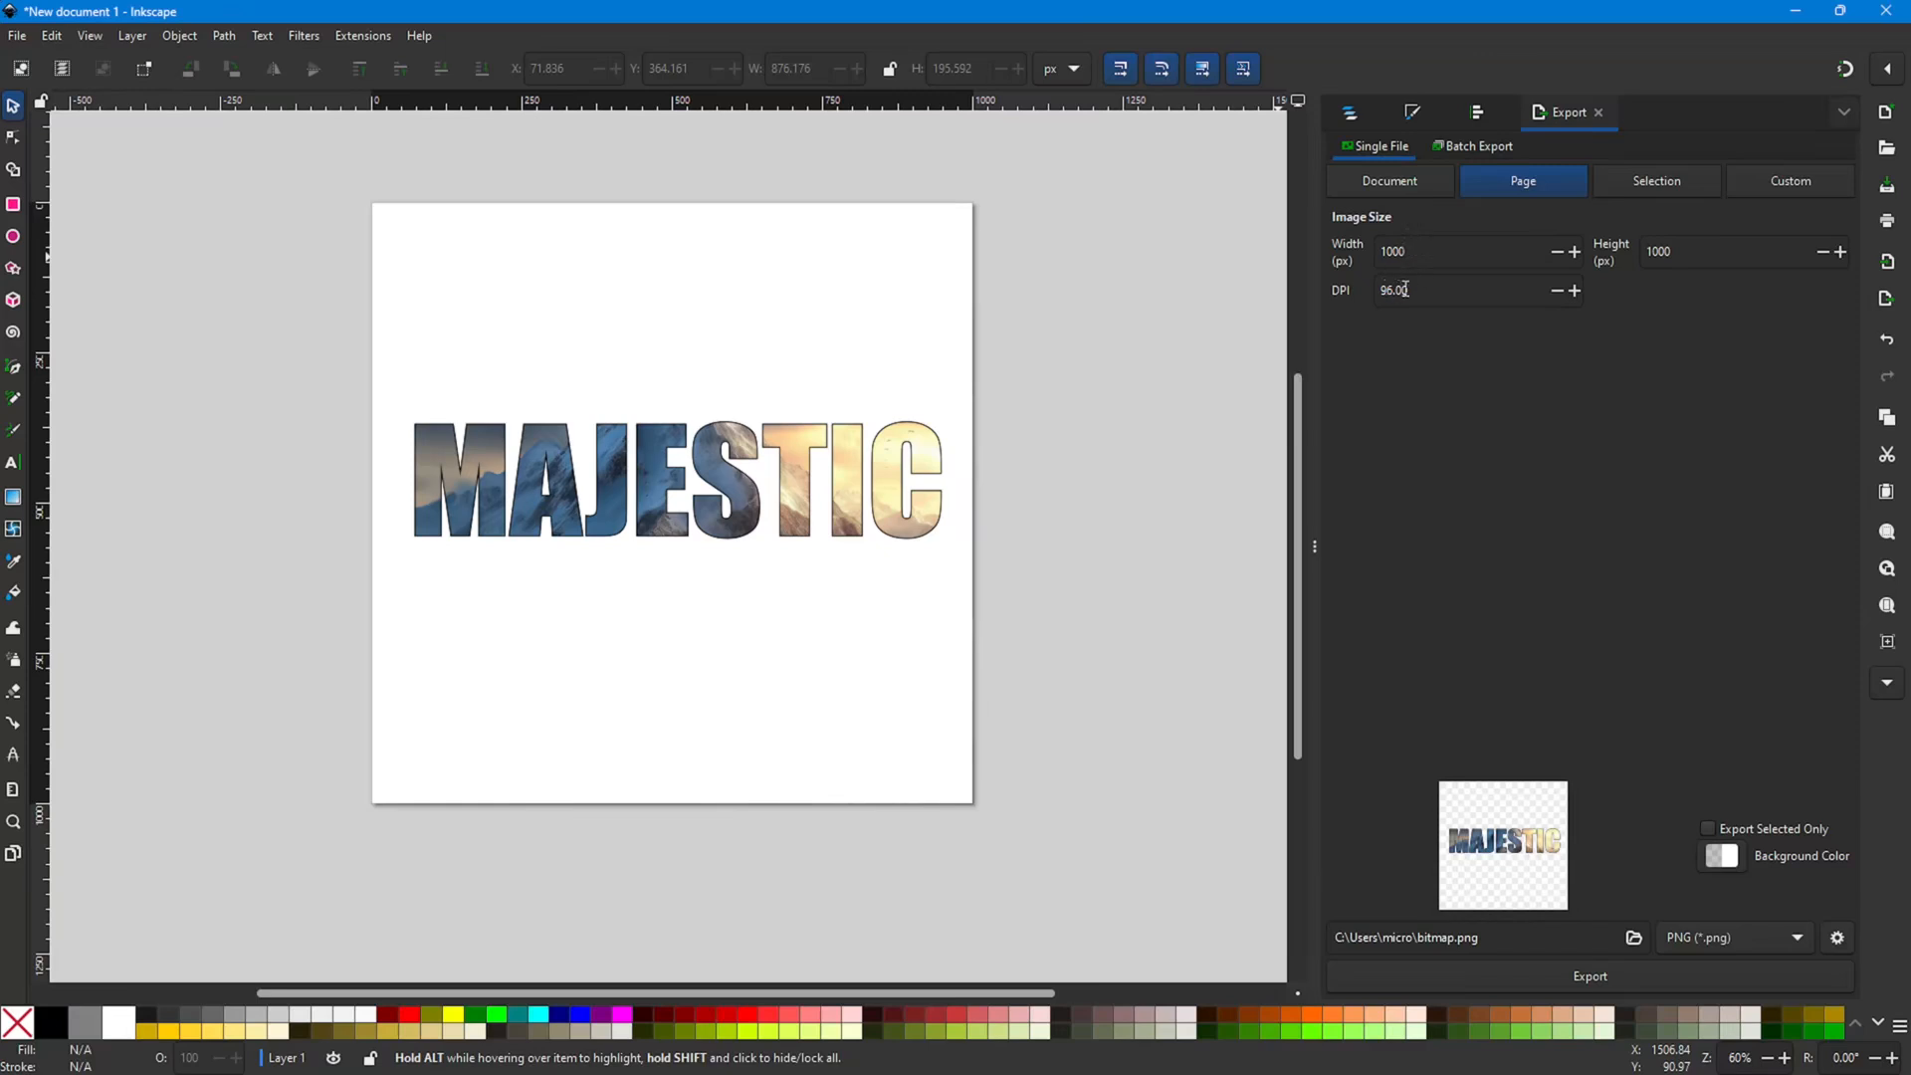
left_click_drag(1421, 289, 1369, 292)
type("300")
key("Return")
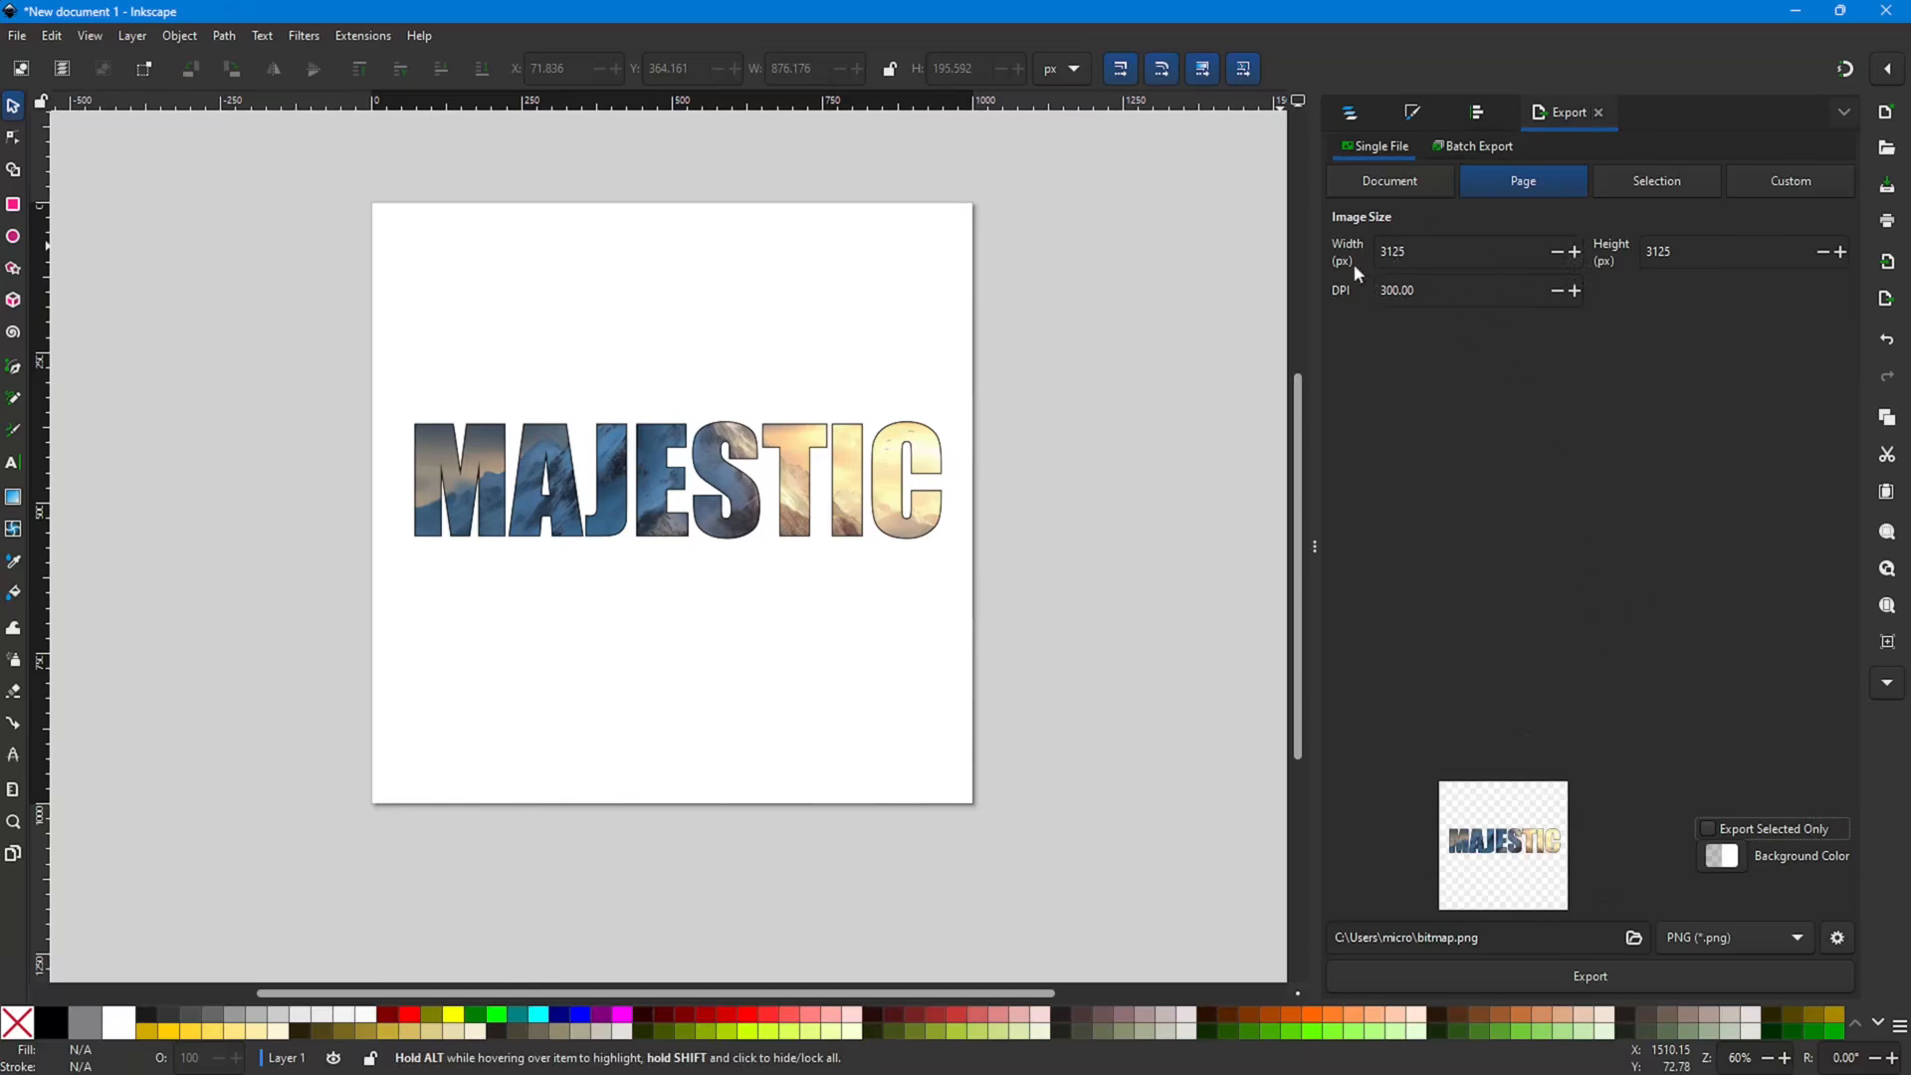
Step: Set the export destination to the Desktop with the file name mountain.png, and export the page as PNG
left_click(1633, 938)
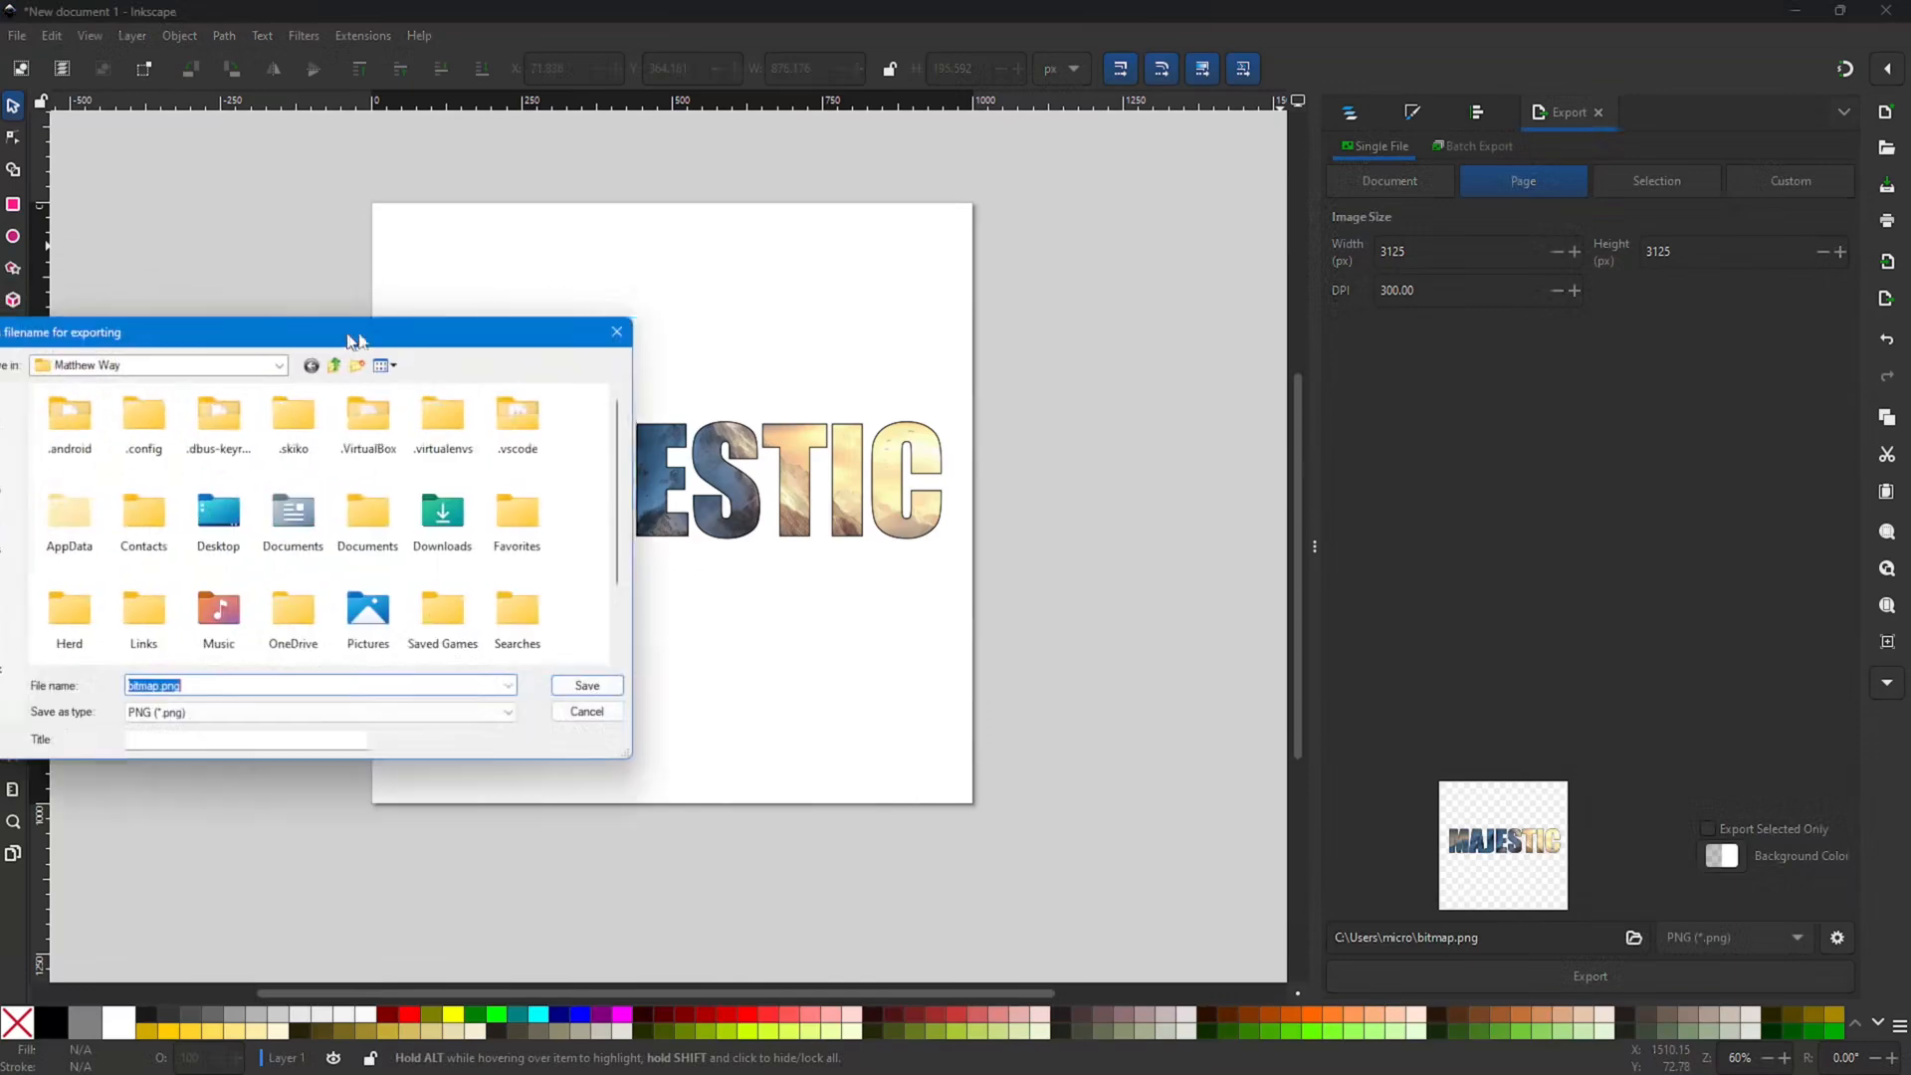
left_click(210, 403)
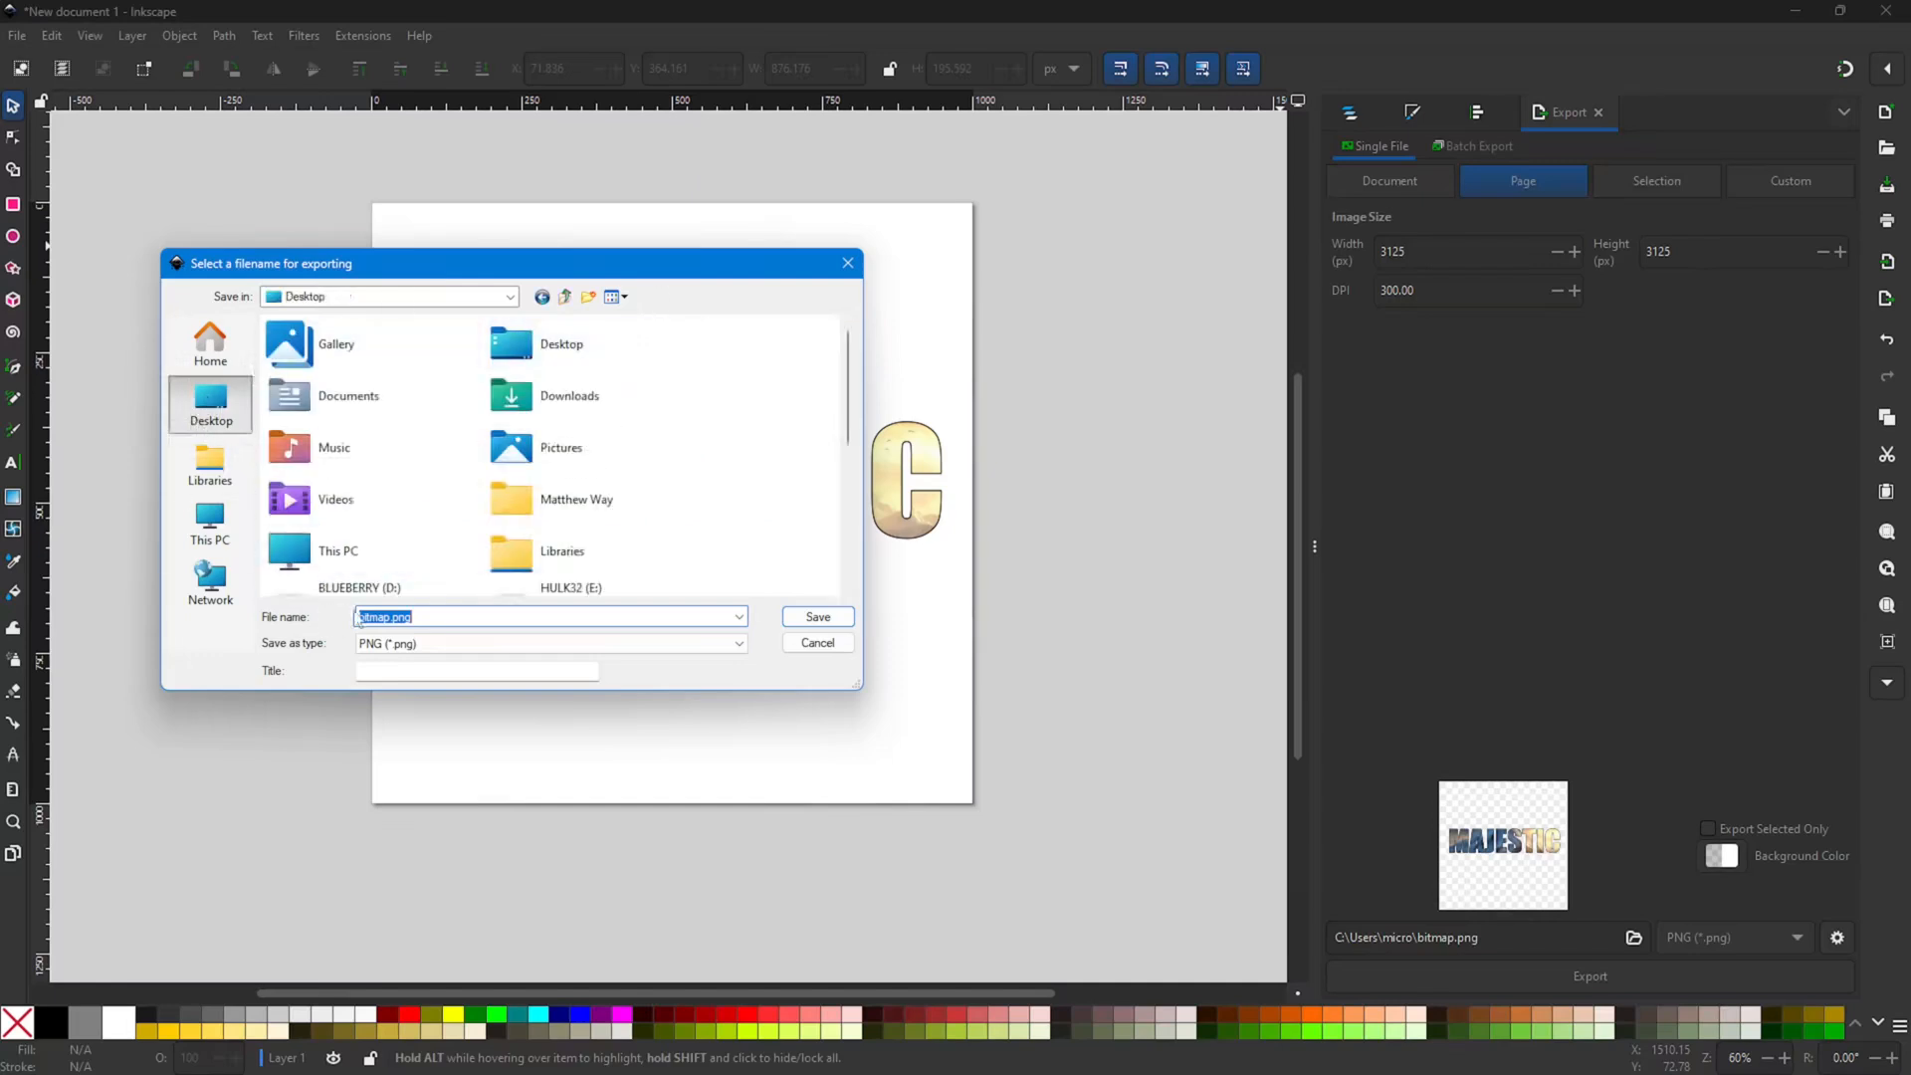
left_click(428, 618)
key("Left")
key("Left")
key("Left")
key("Left")
key("BackSpace")
key("BackSpace")
key("BackSpace")
key("BackSpace")
key("BackSpace")
key("BackSpace")
type("mountain")
left_click(797, 619)
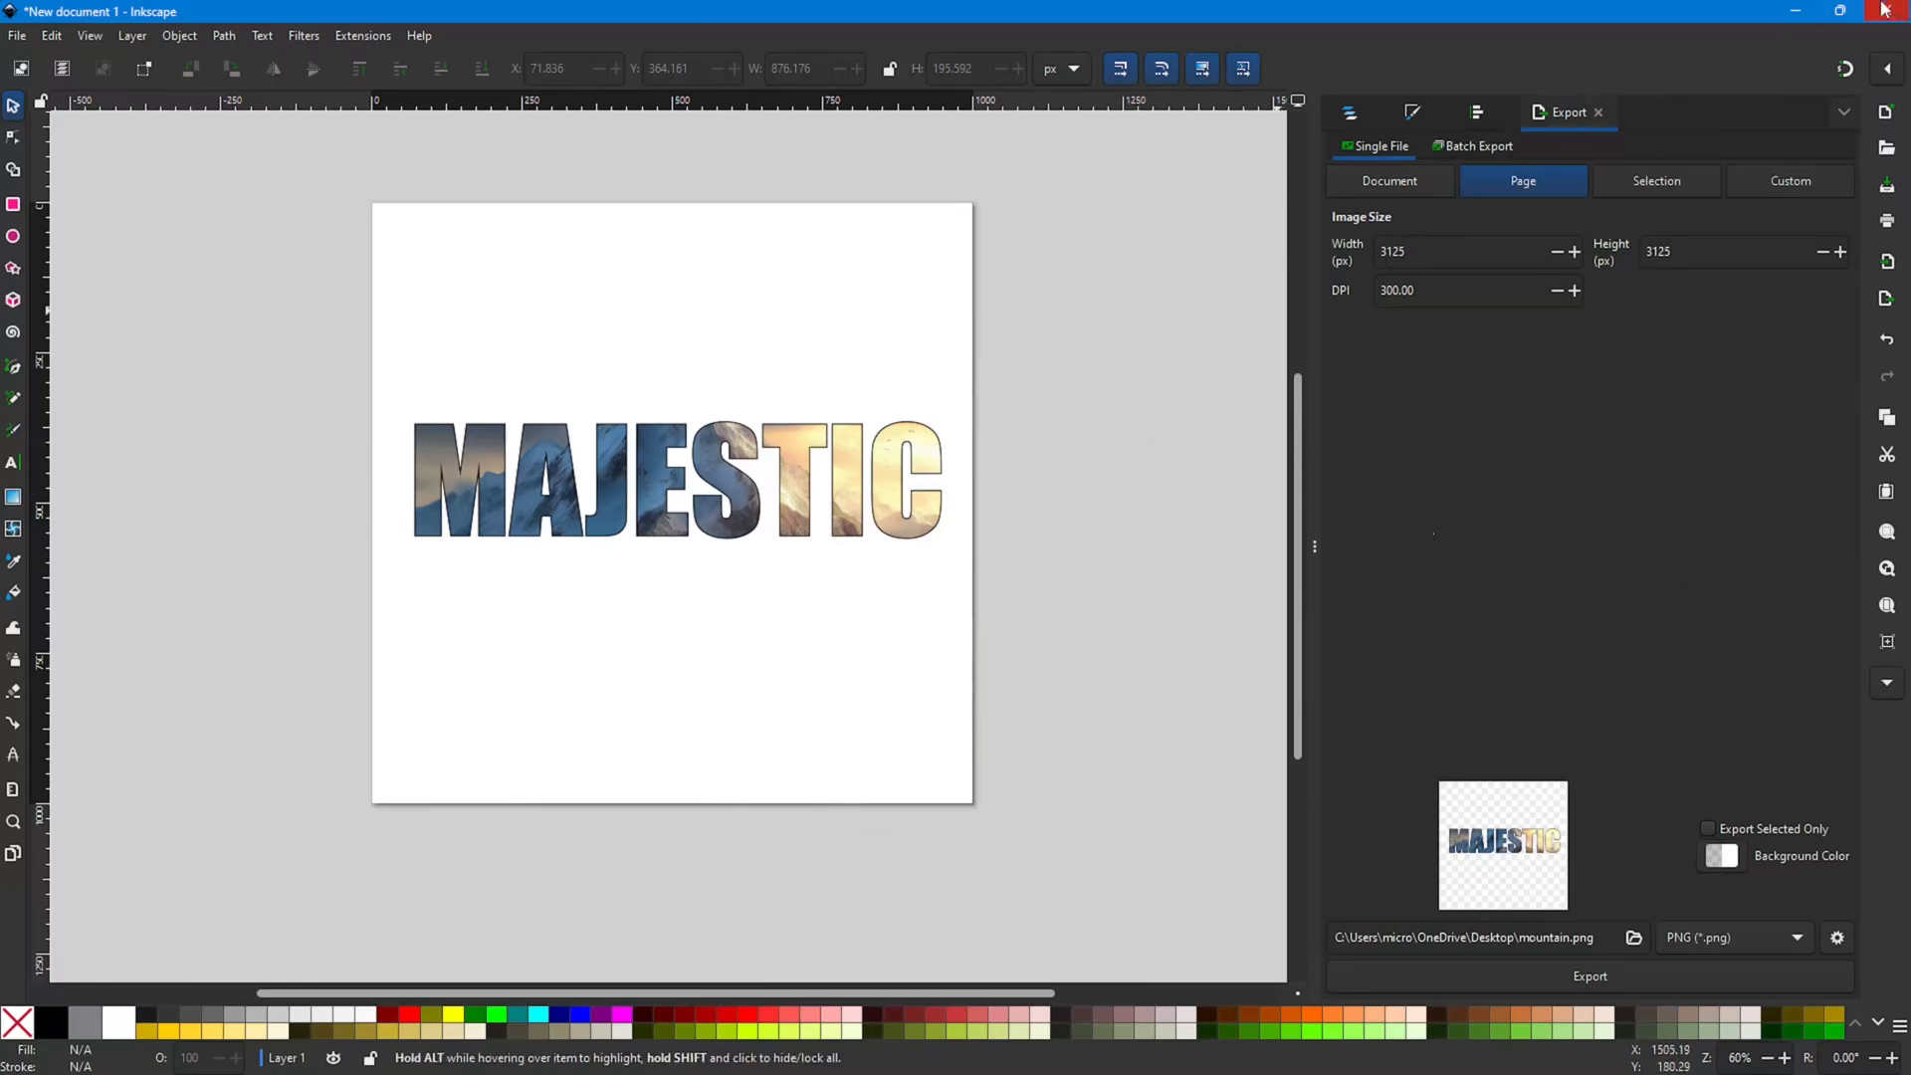
Step: Close the Inkscape document without saving its changes
left_click(1888, 14)
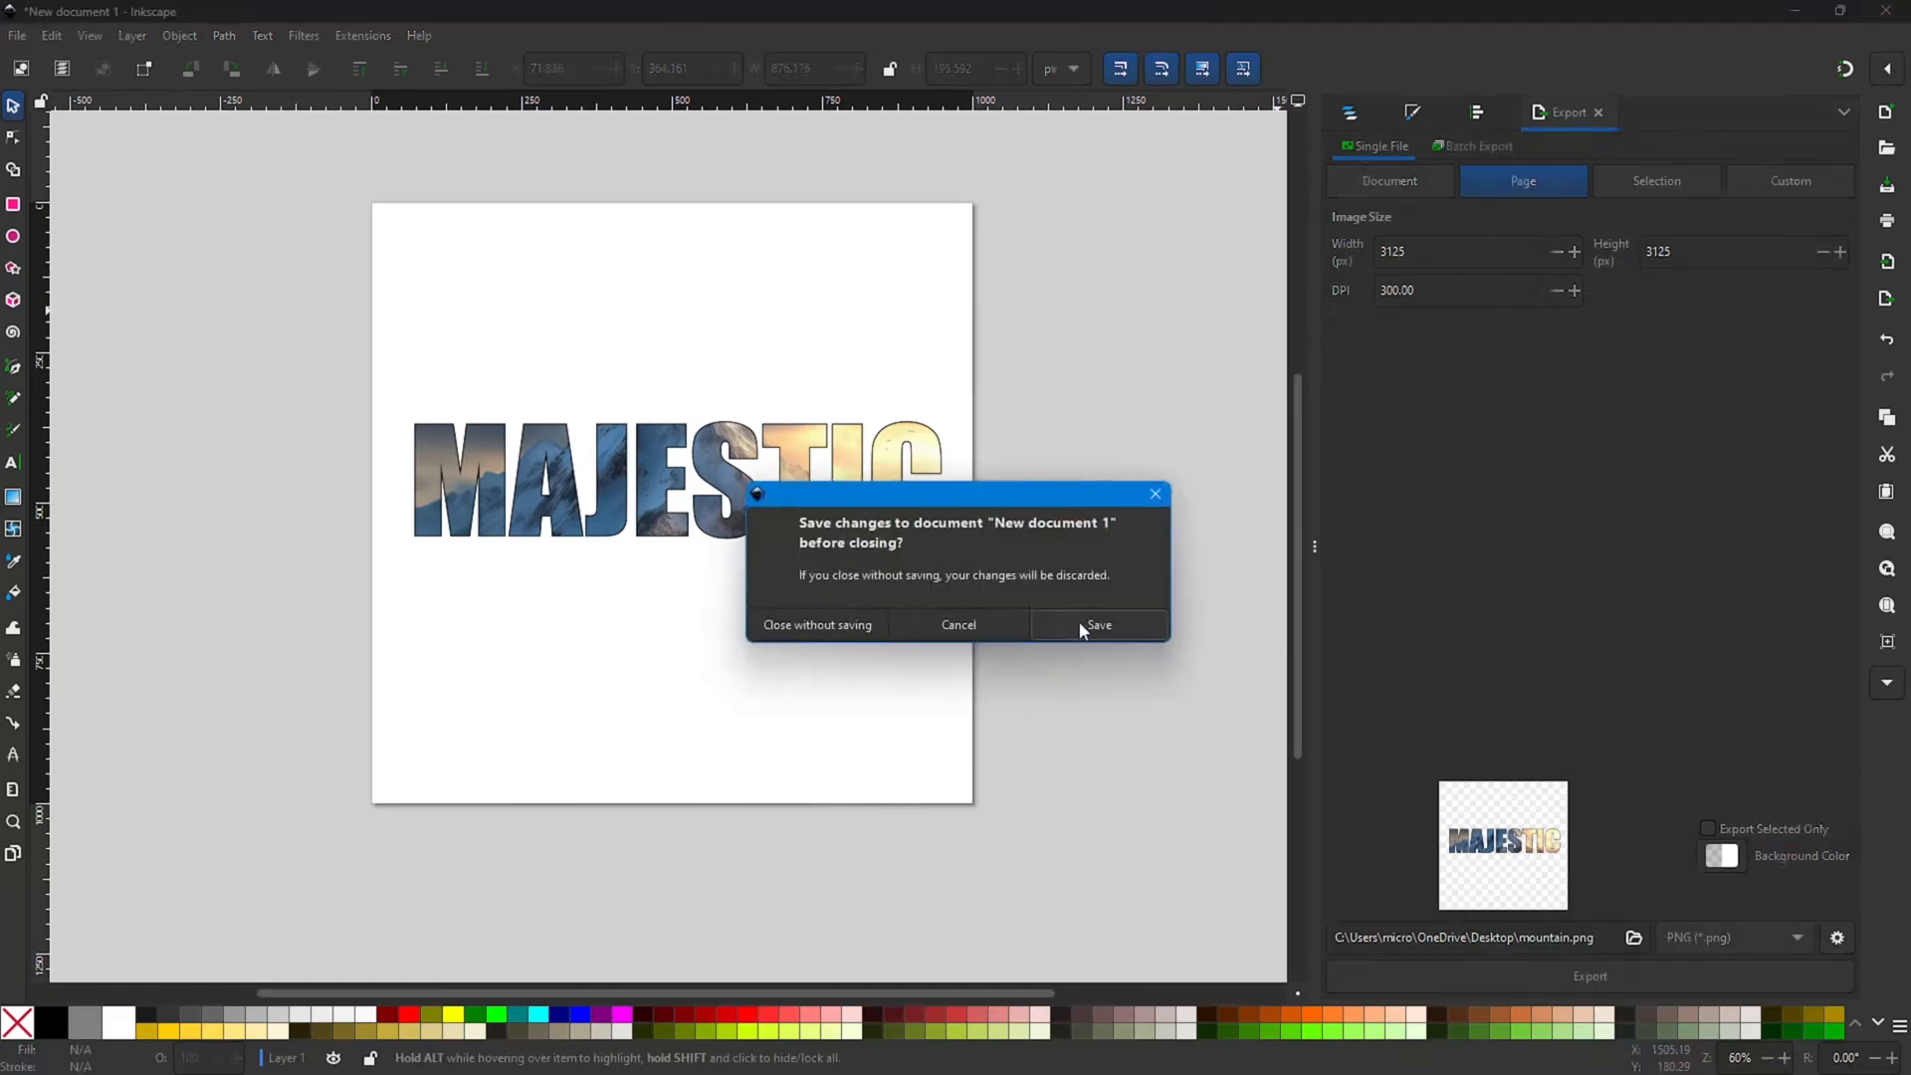
left_click(817, 627)
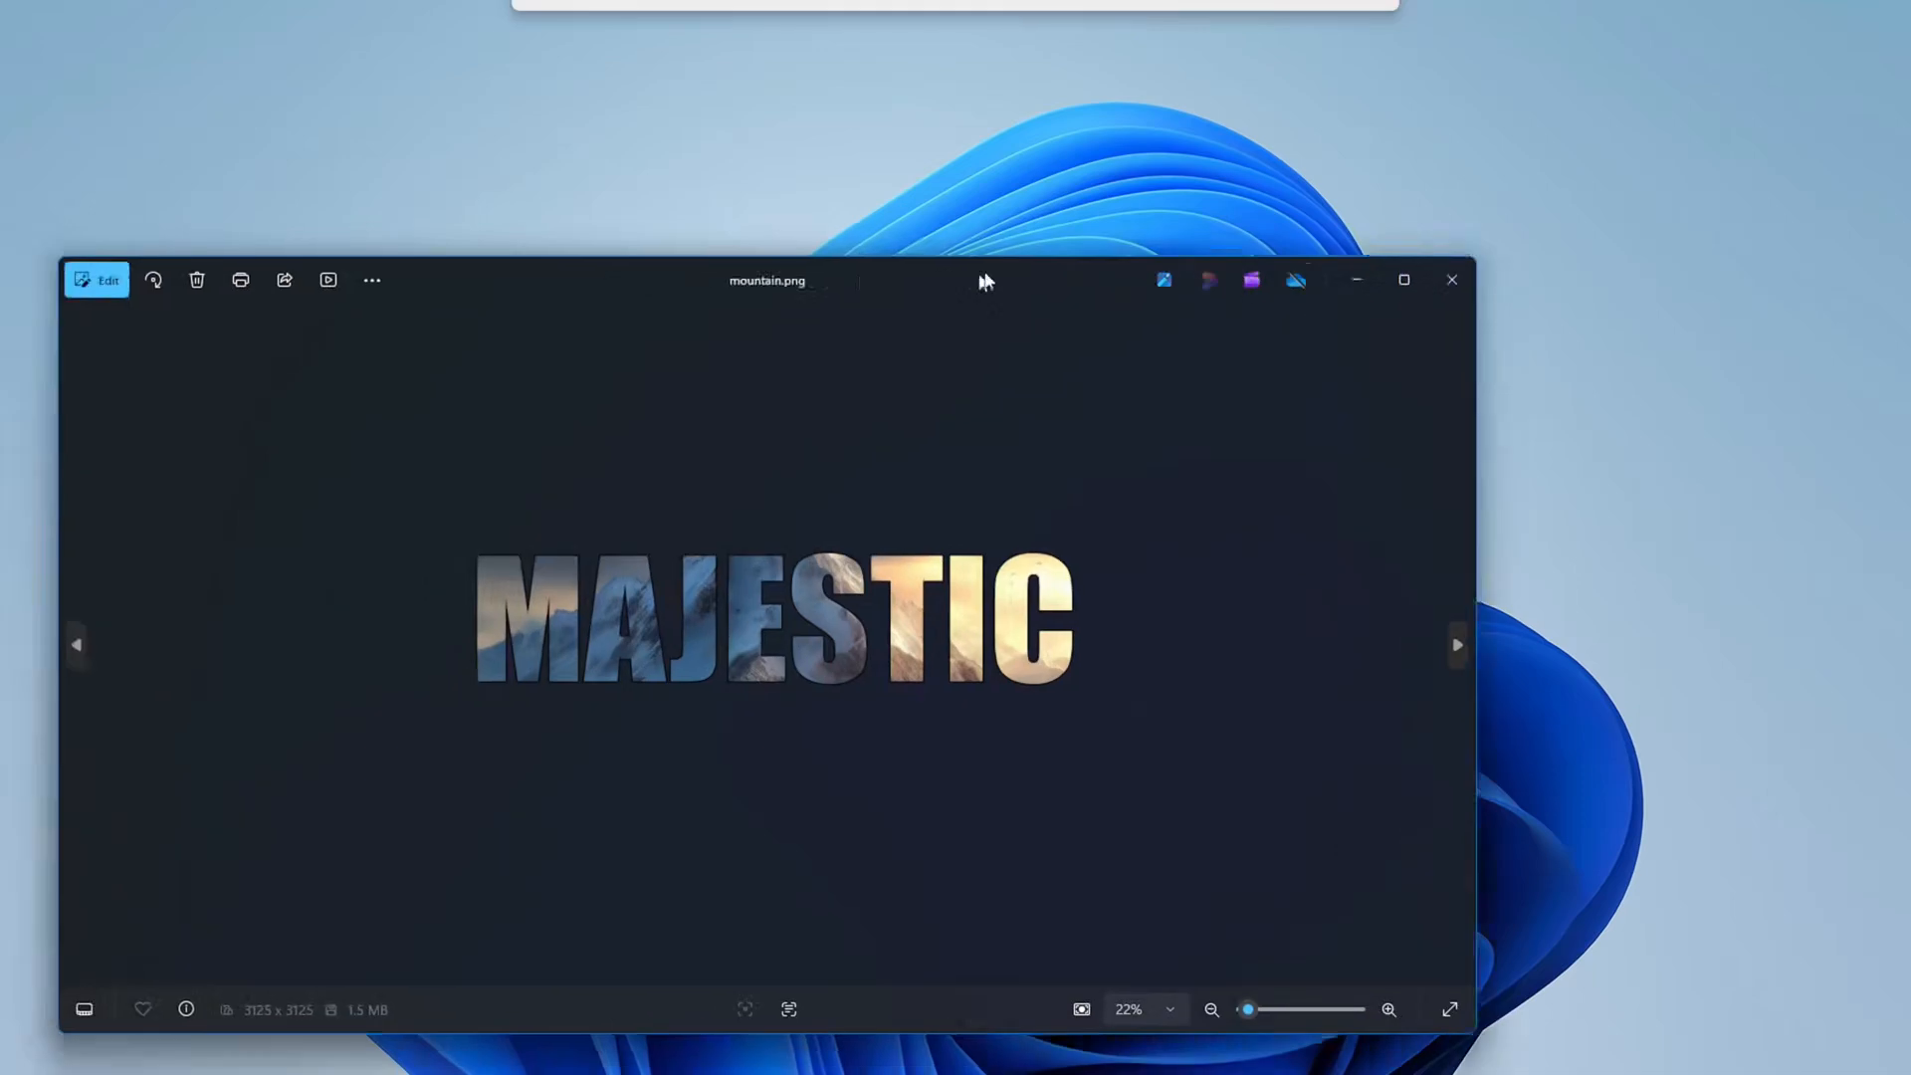
Step: Reposition the image viewer window showing mountain.png and maximize it to examine the exported lettering
left_click_drag(984, 275, 1137, 116)
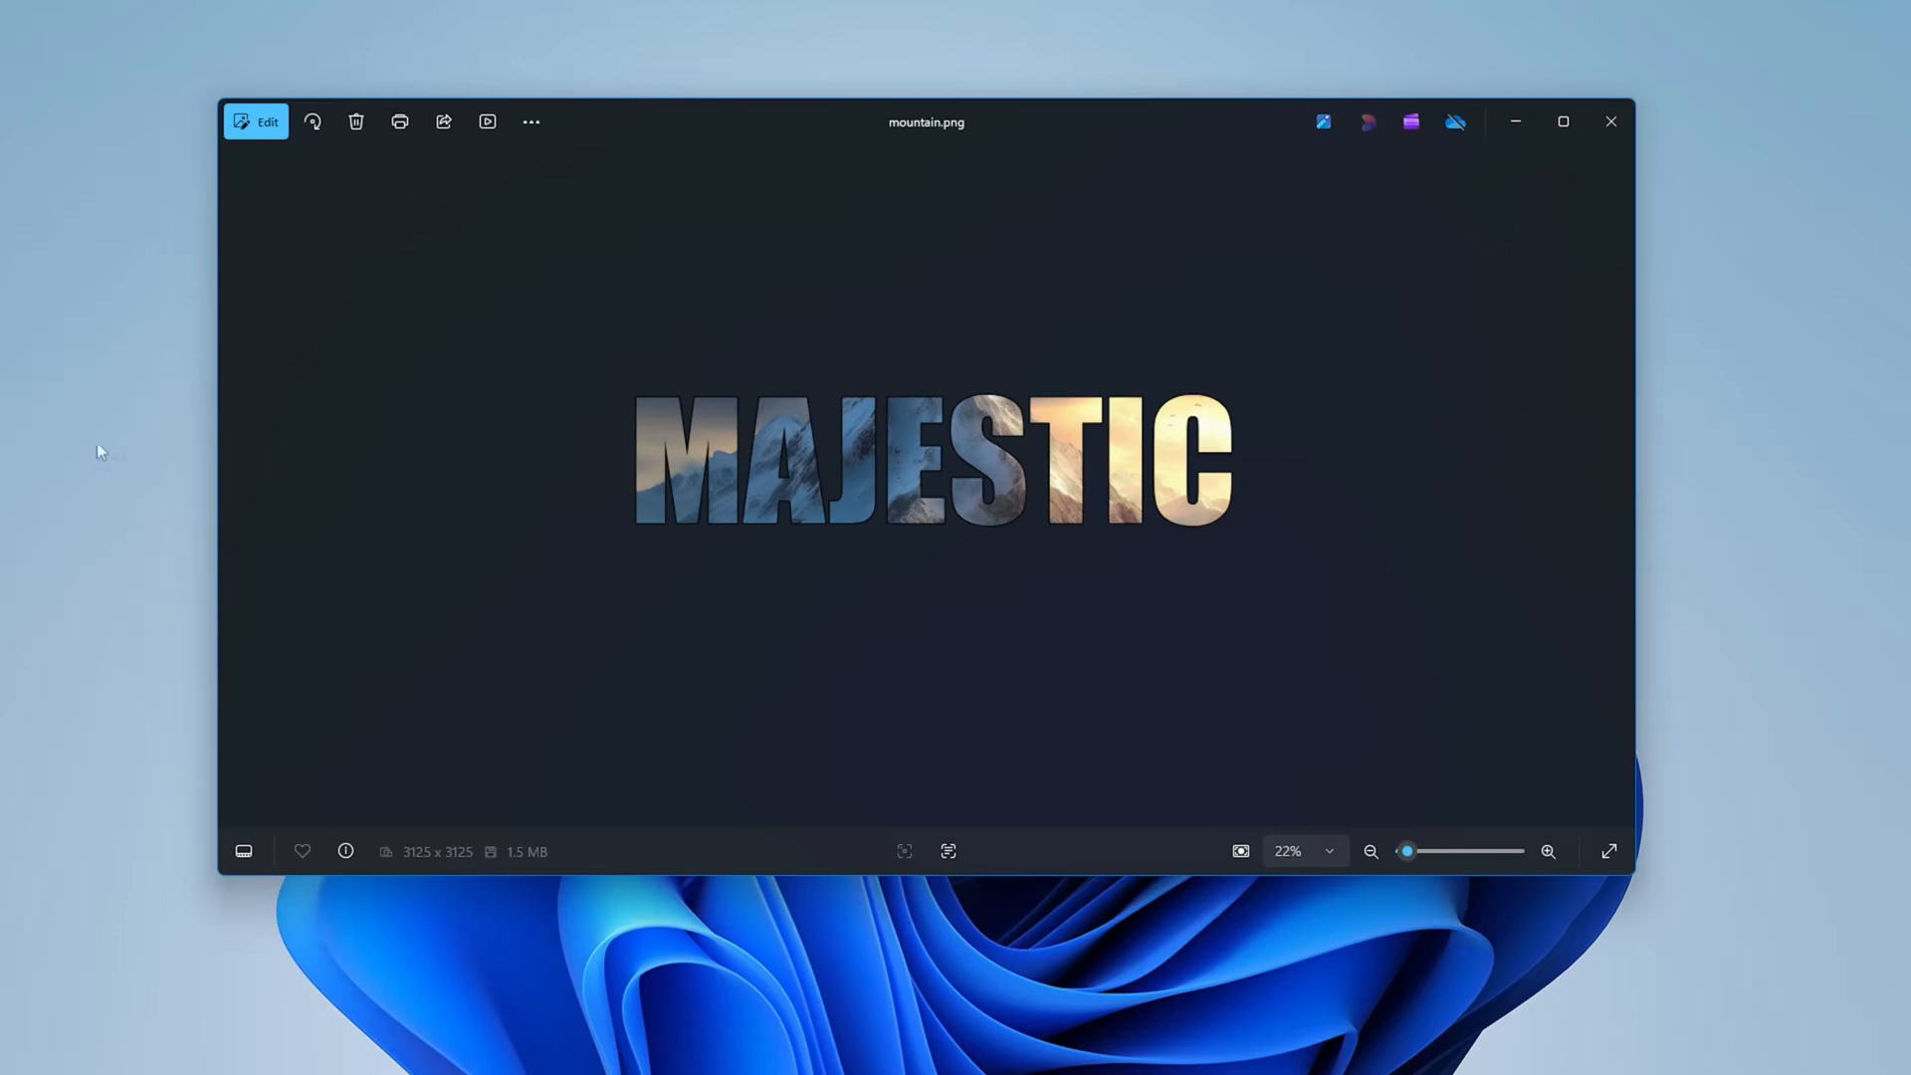
mouse_move(989, 119)
left_mouse_down()
mouse_move(917, 129)
mouse_move(992, 153)
left_mouse_up()
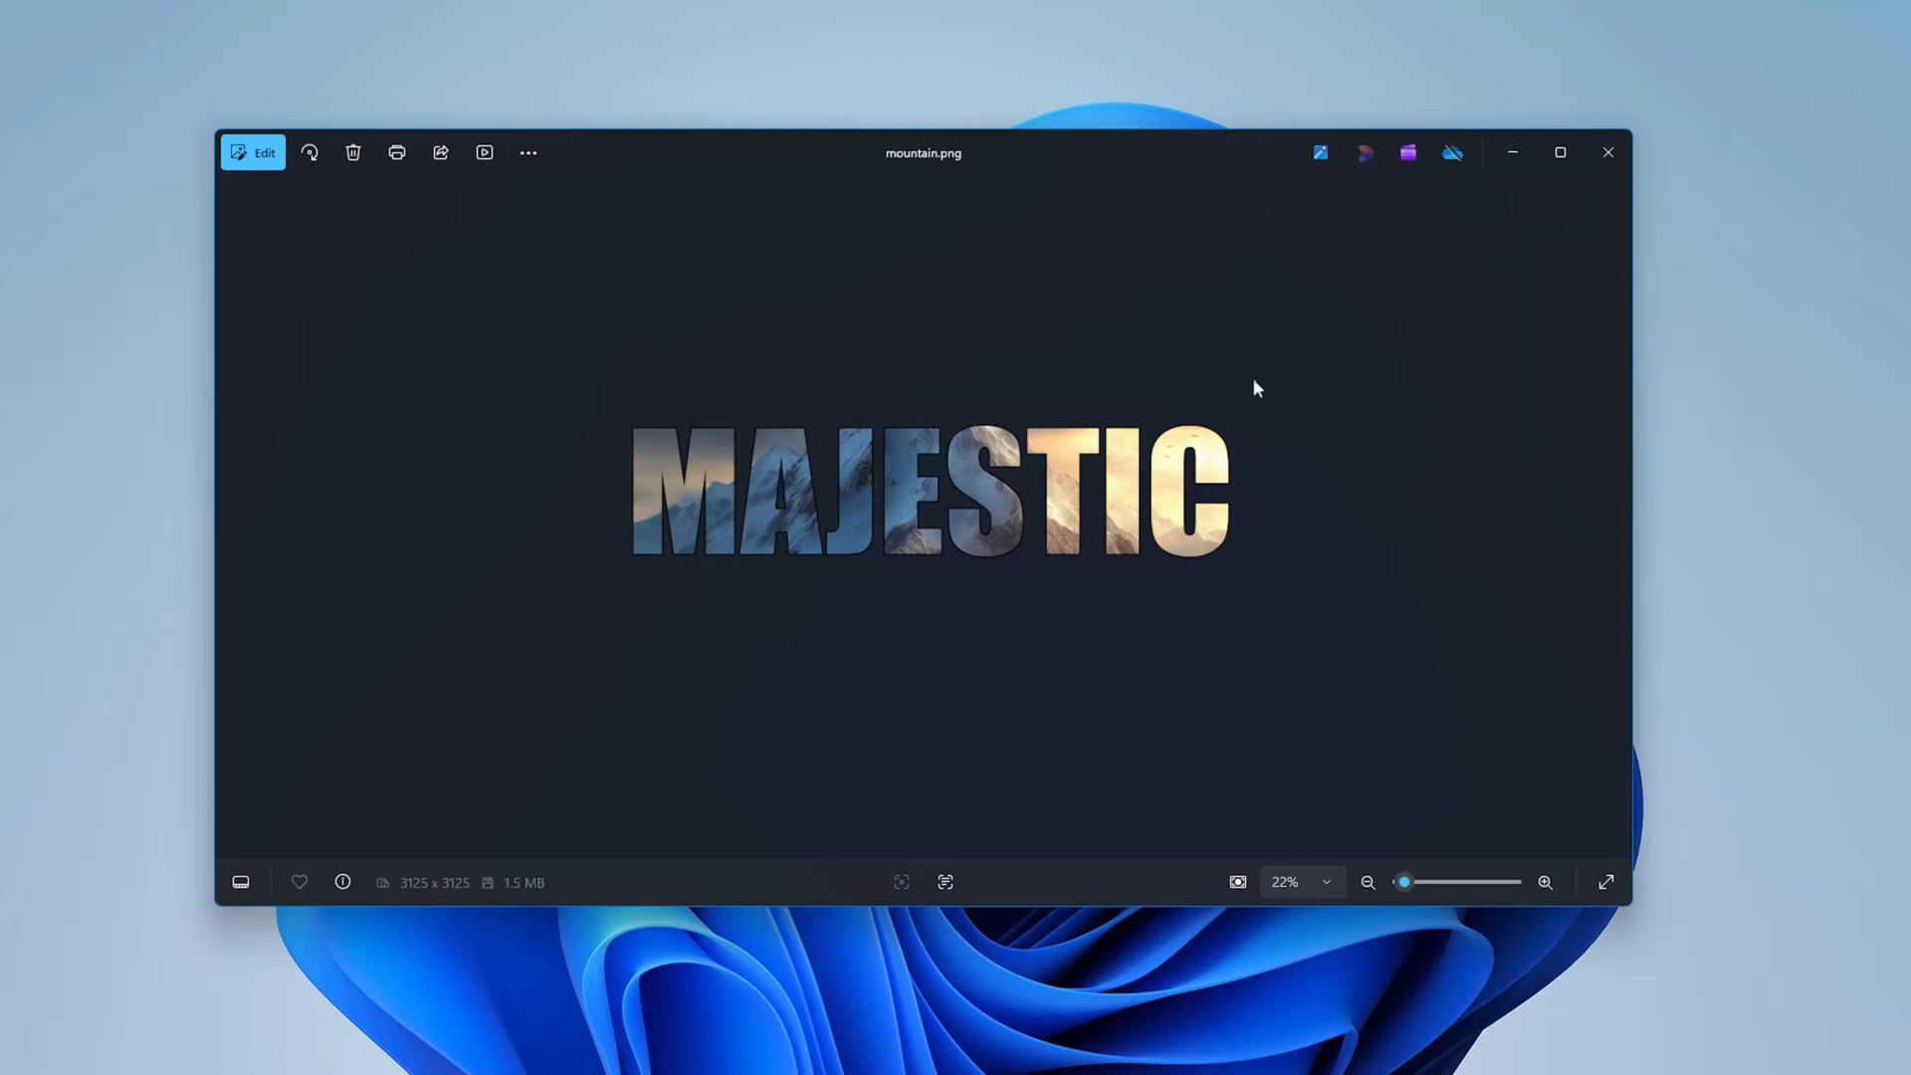
left_click(1563, 152)
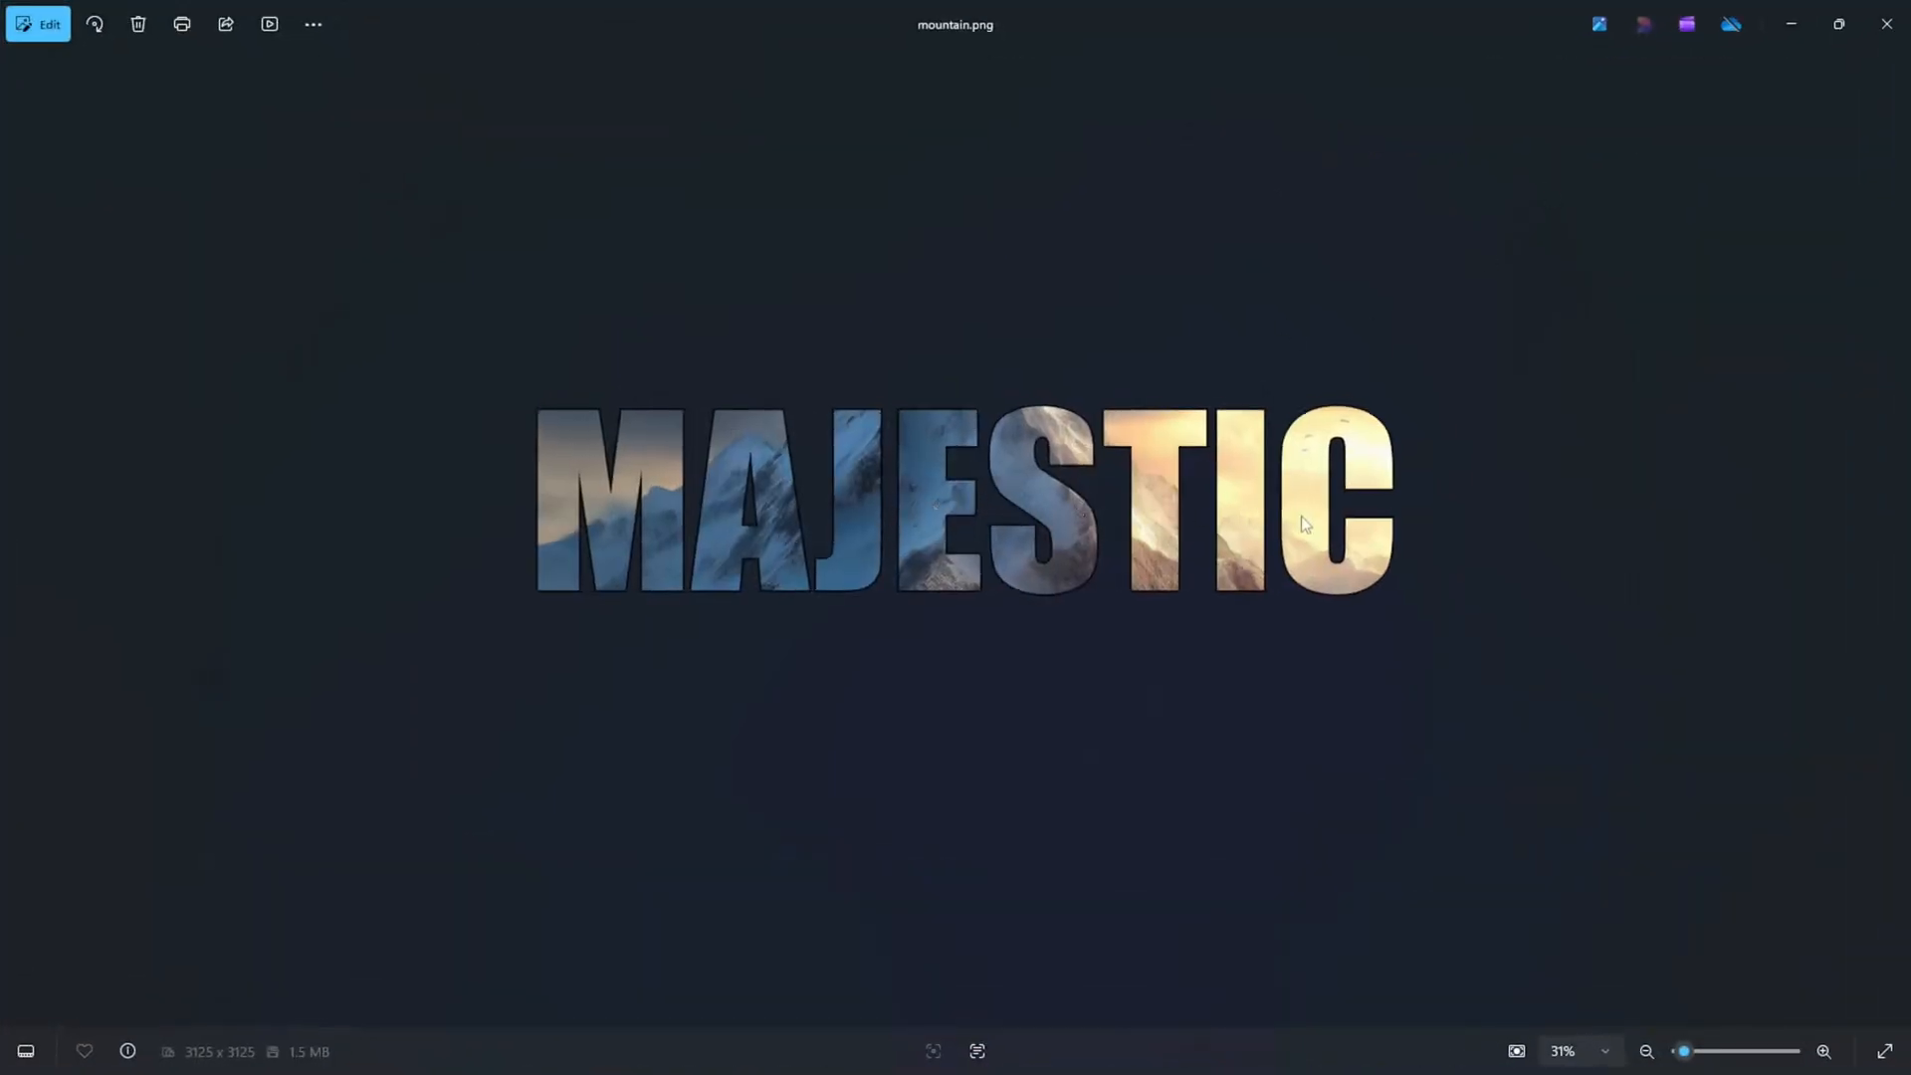